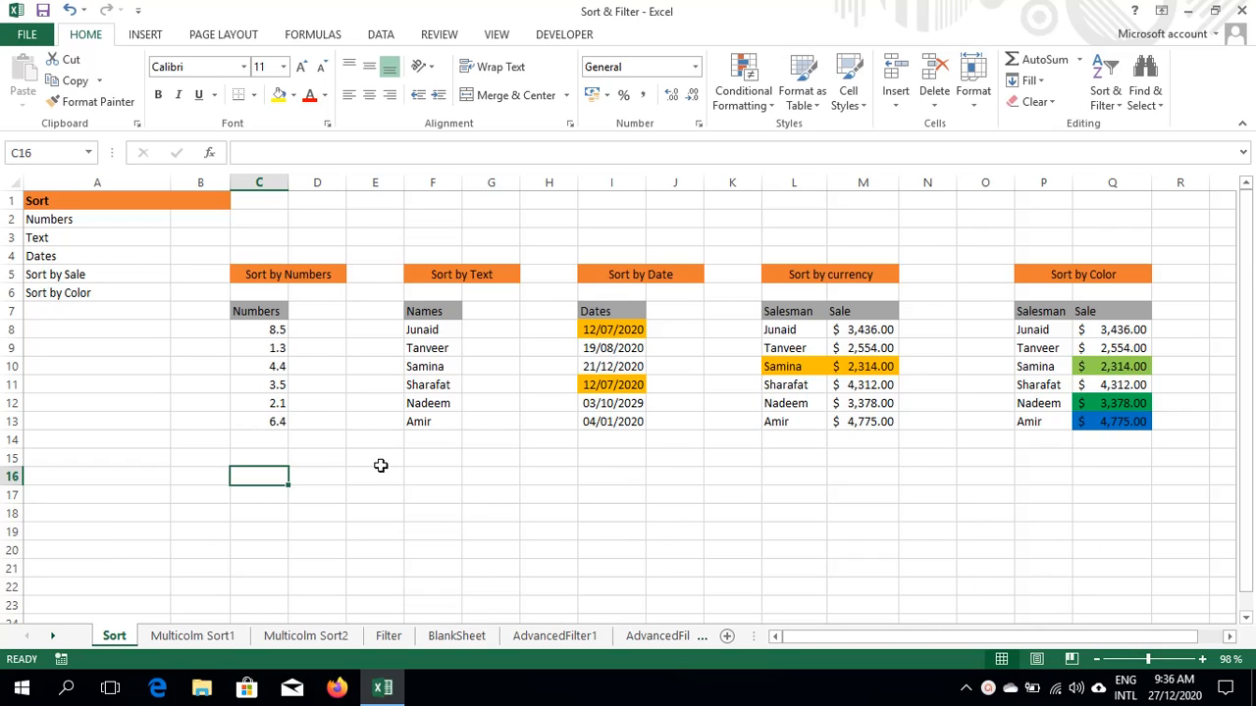
# Sort the Numbers column from smallest to largest, and re-sort it from largest to smallest
pyautogui.click(269, 370)
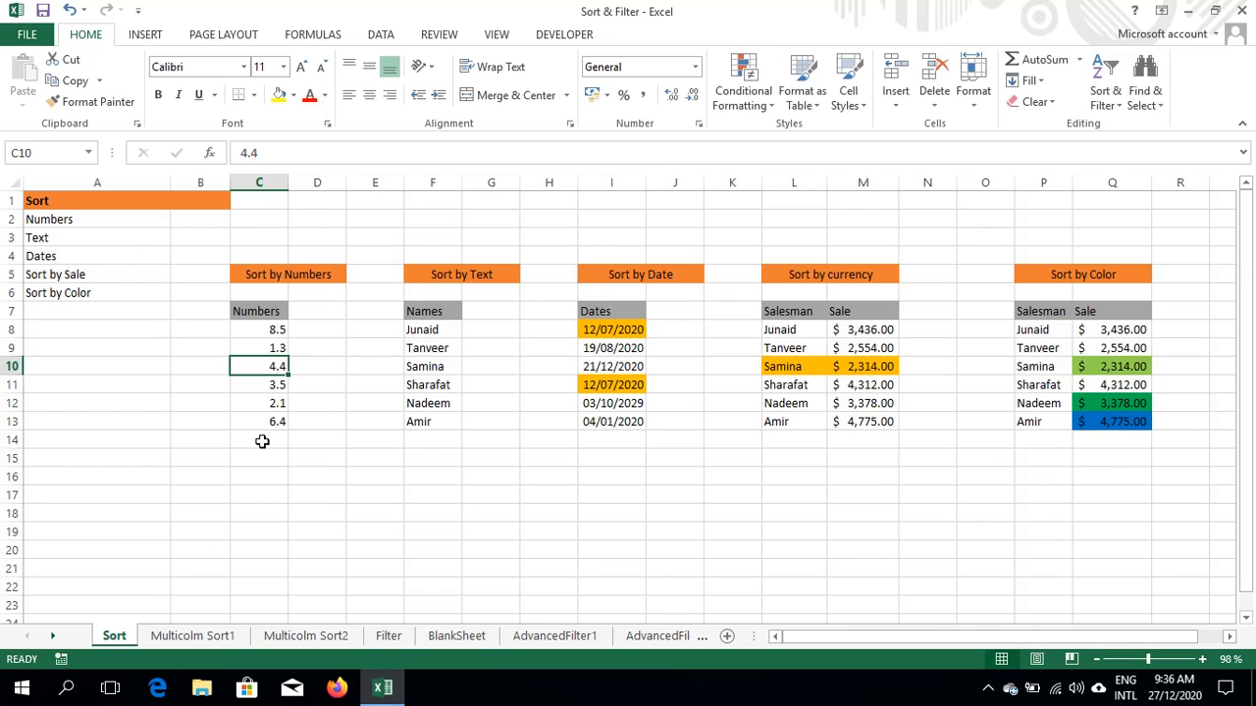
pyautogui.click(269, 403)
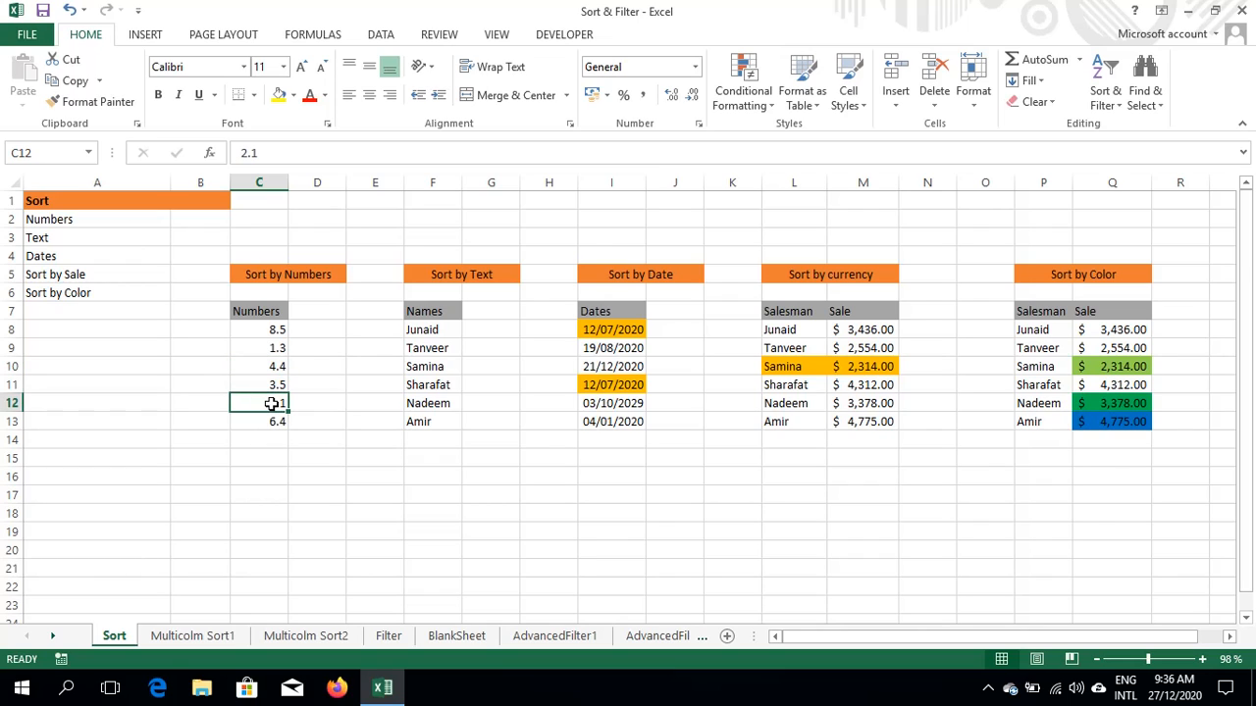
pyautogui.click(273, 388)
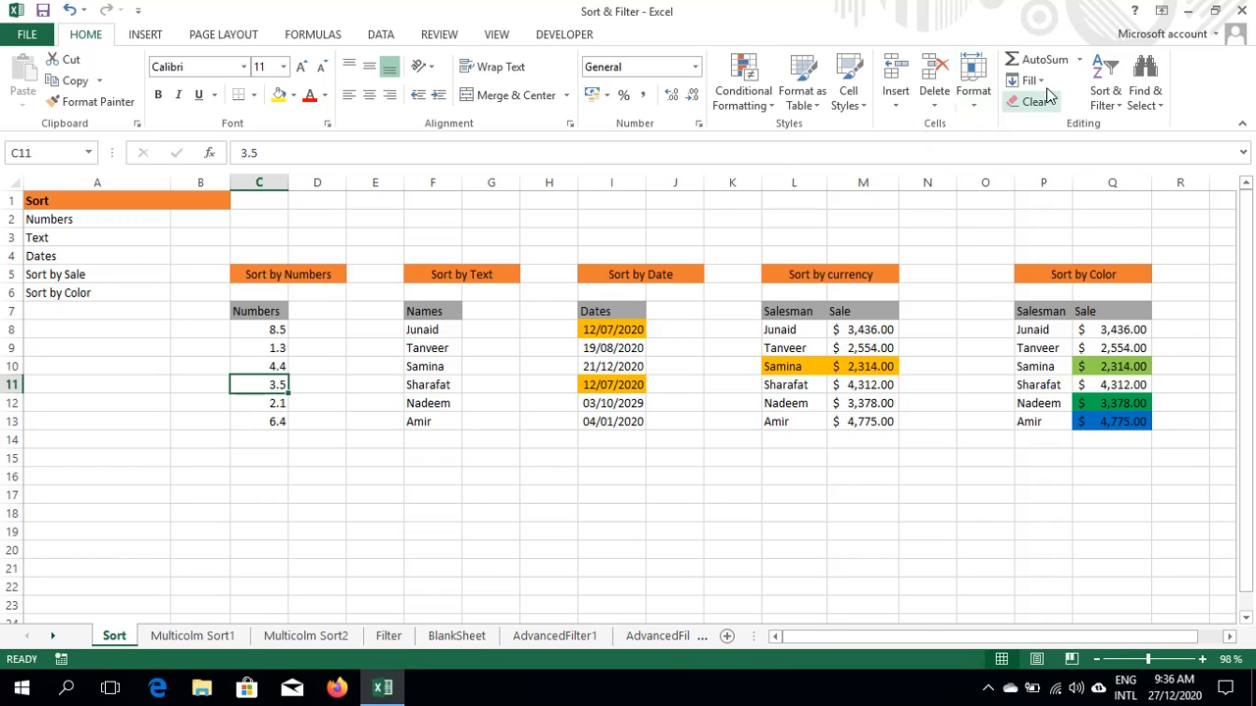
pyautogui.click(1121, 111)
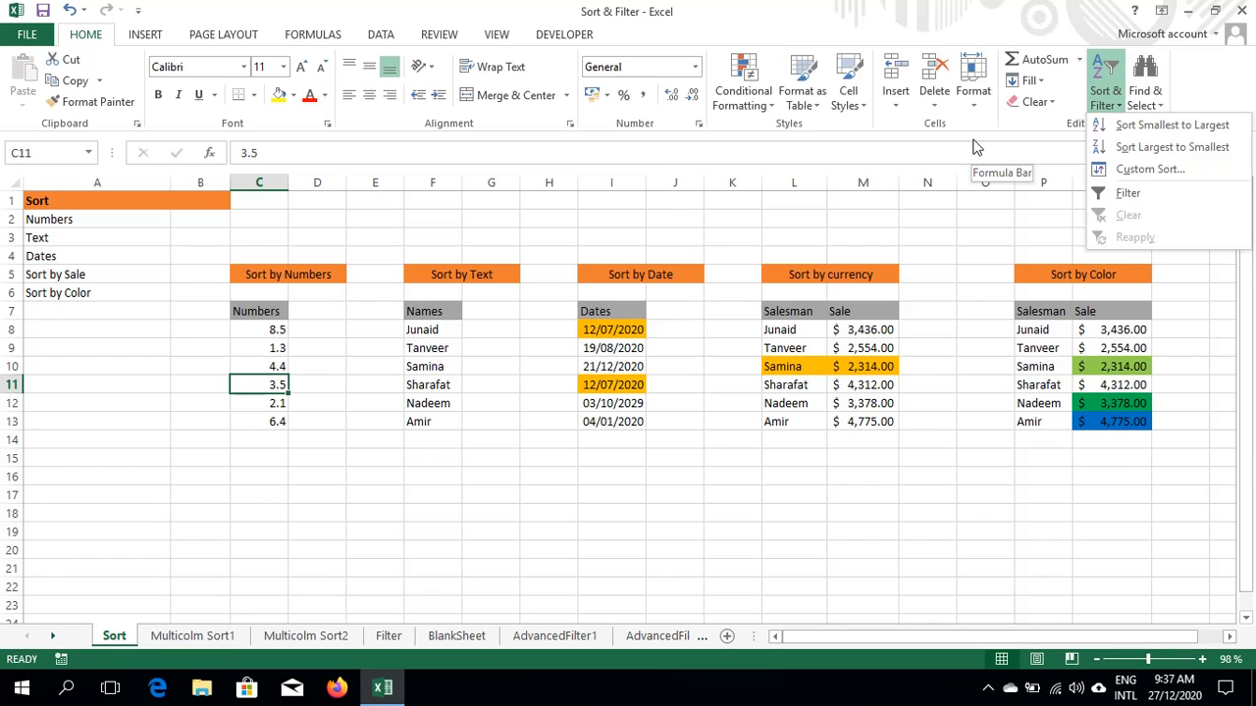
pyautogui.click(1140, 126)
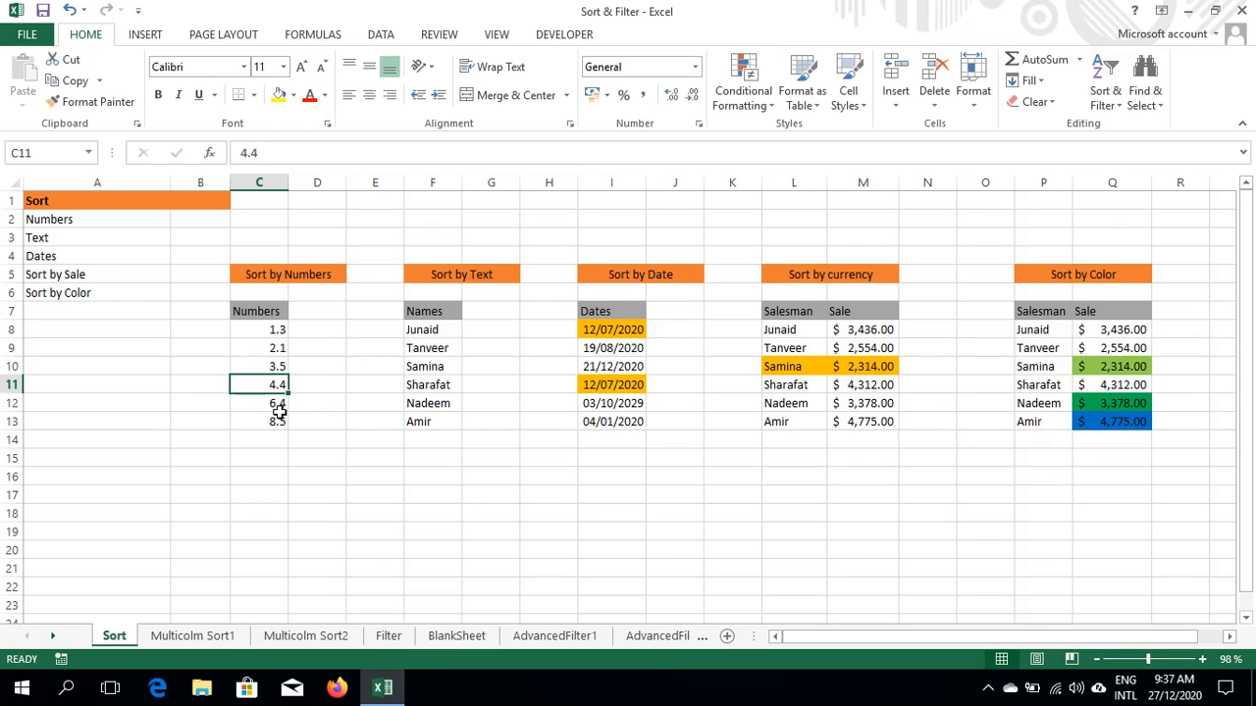
pyautogui.click(1119, 106)
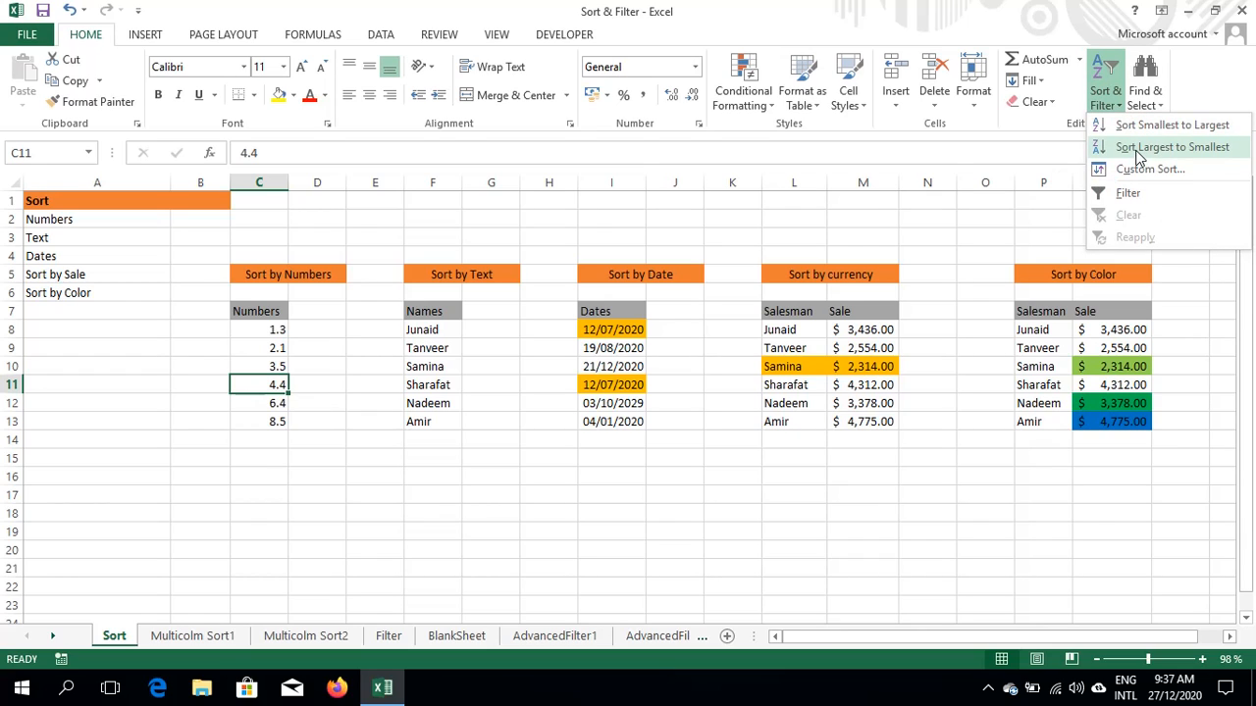
pyautogui.click(1135, 151)
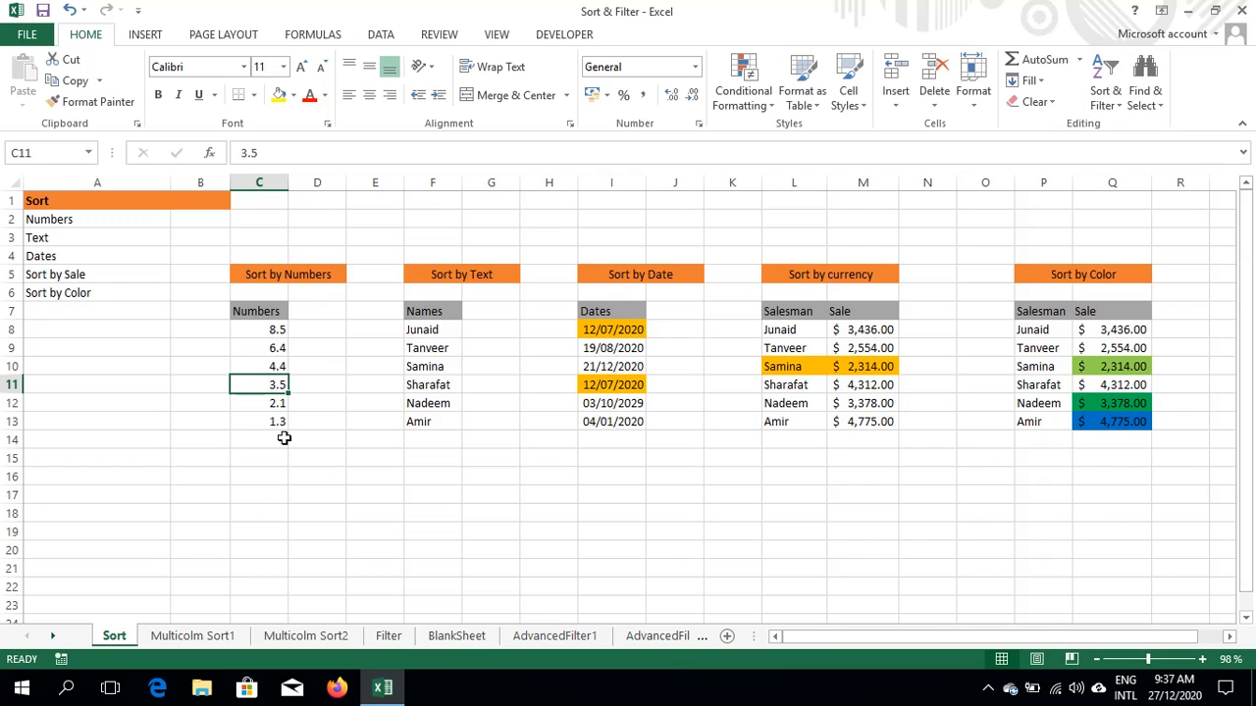
# Sort the Names column from A to Z, and re-sort it from Z to A
pyautogui.click(430, 371)
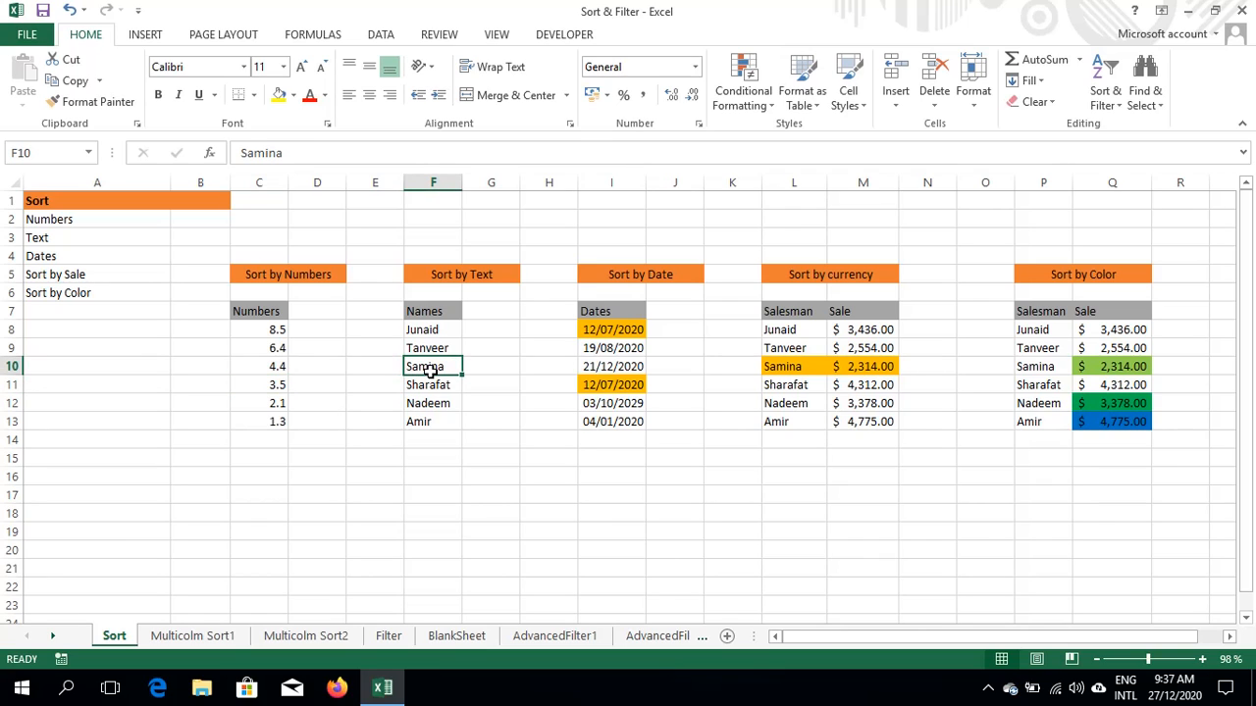
pyautogui.click(1114, 105)
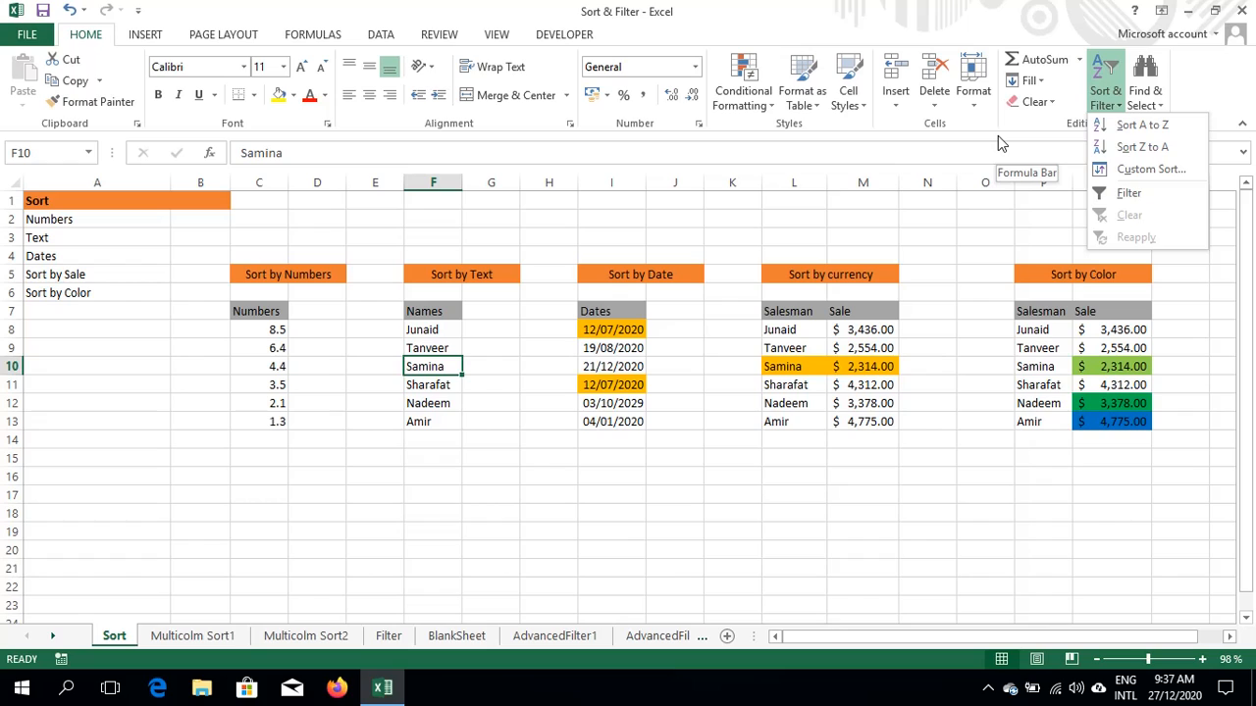
pyautogui.click(1138, 125)
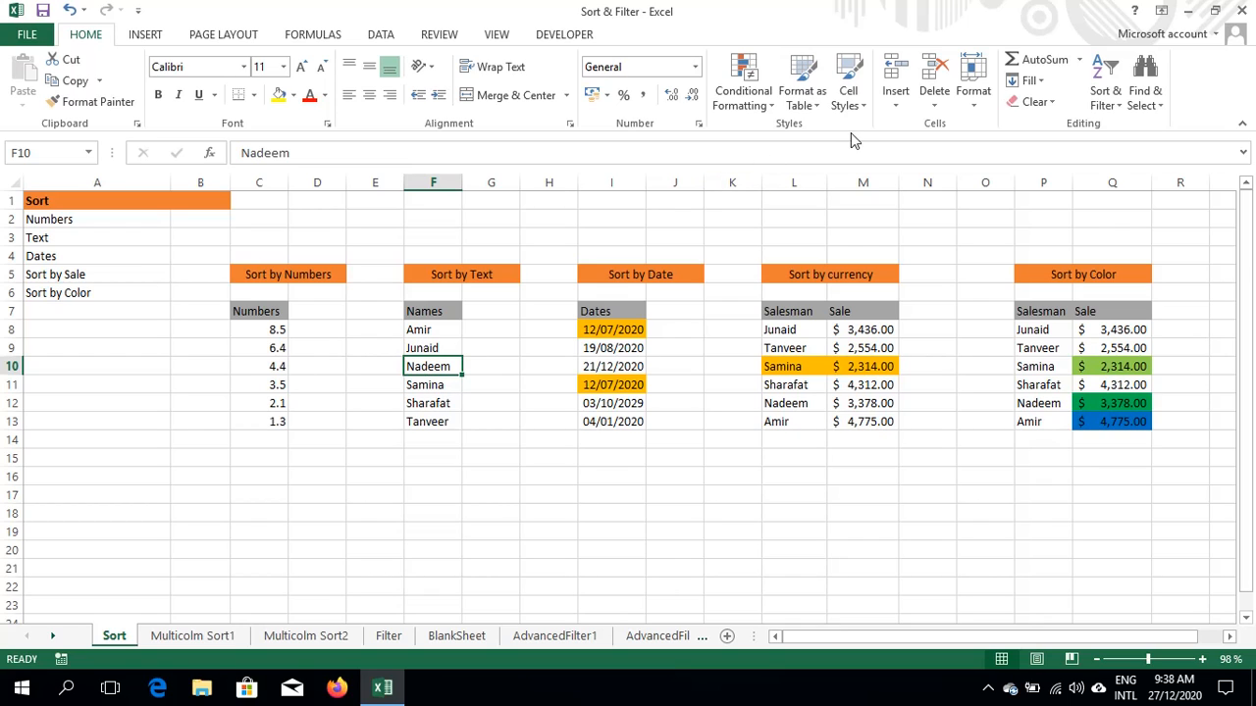
pyautogui.click(1116, 106)
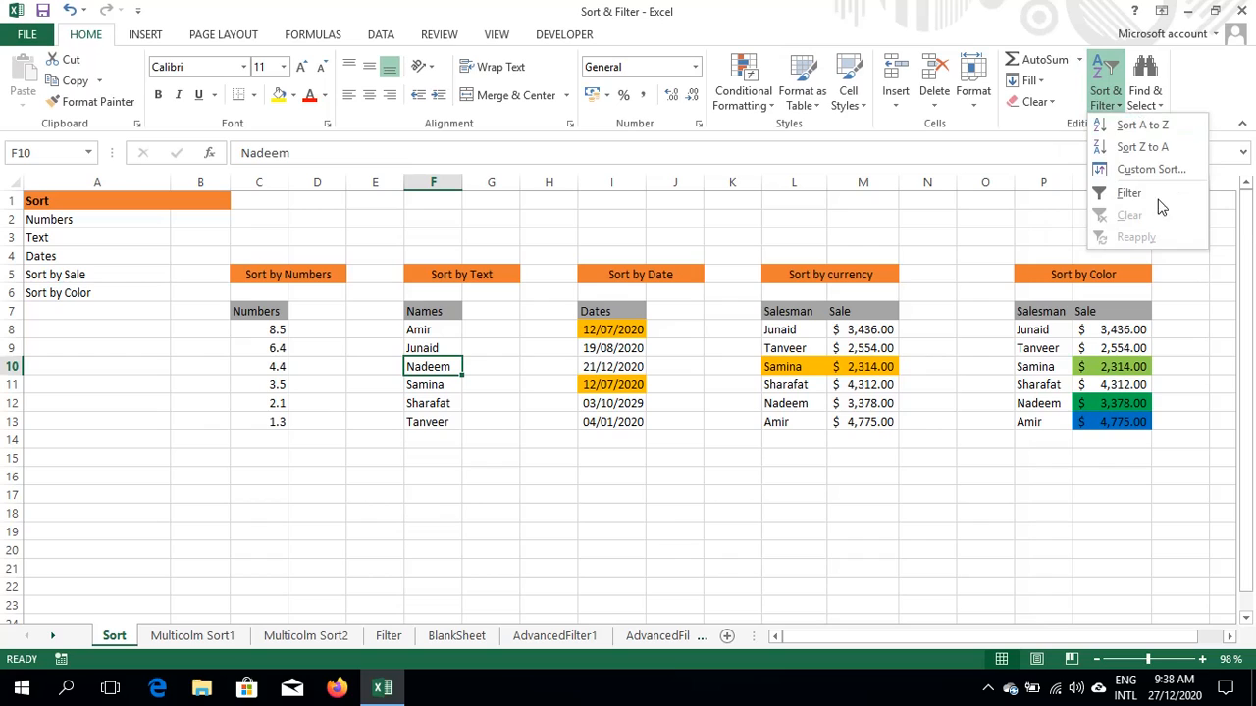
pyautogui.click(1146, 149)
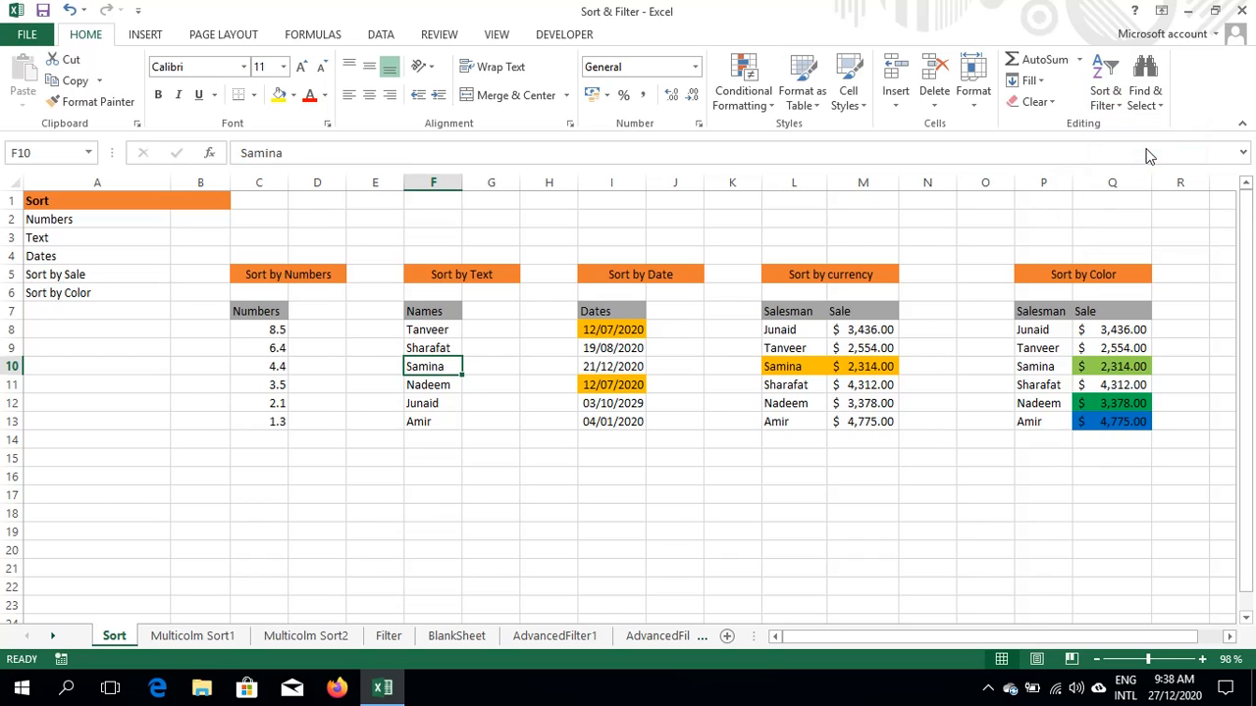
# Sort the Dates column from oldest to newest, and re-sort it from newest to oldest
pyautogui.click(640, 282)
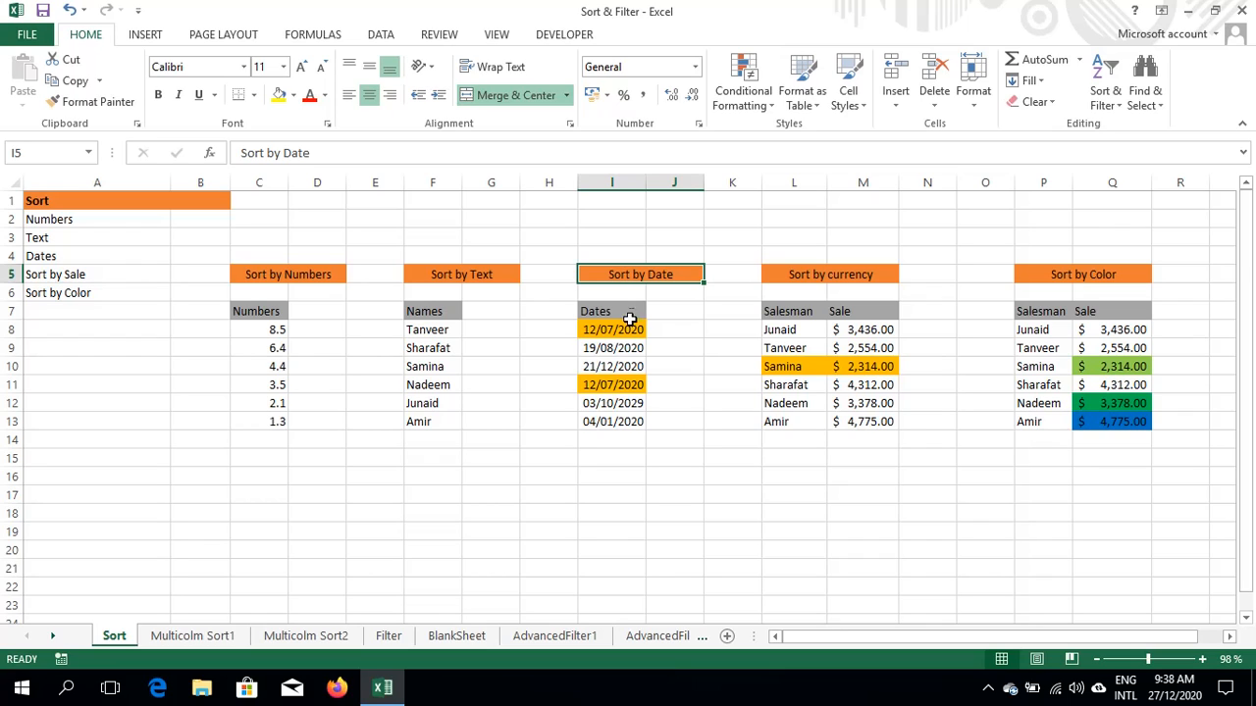
pyautogui.click(617, 369)
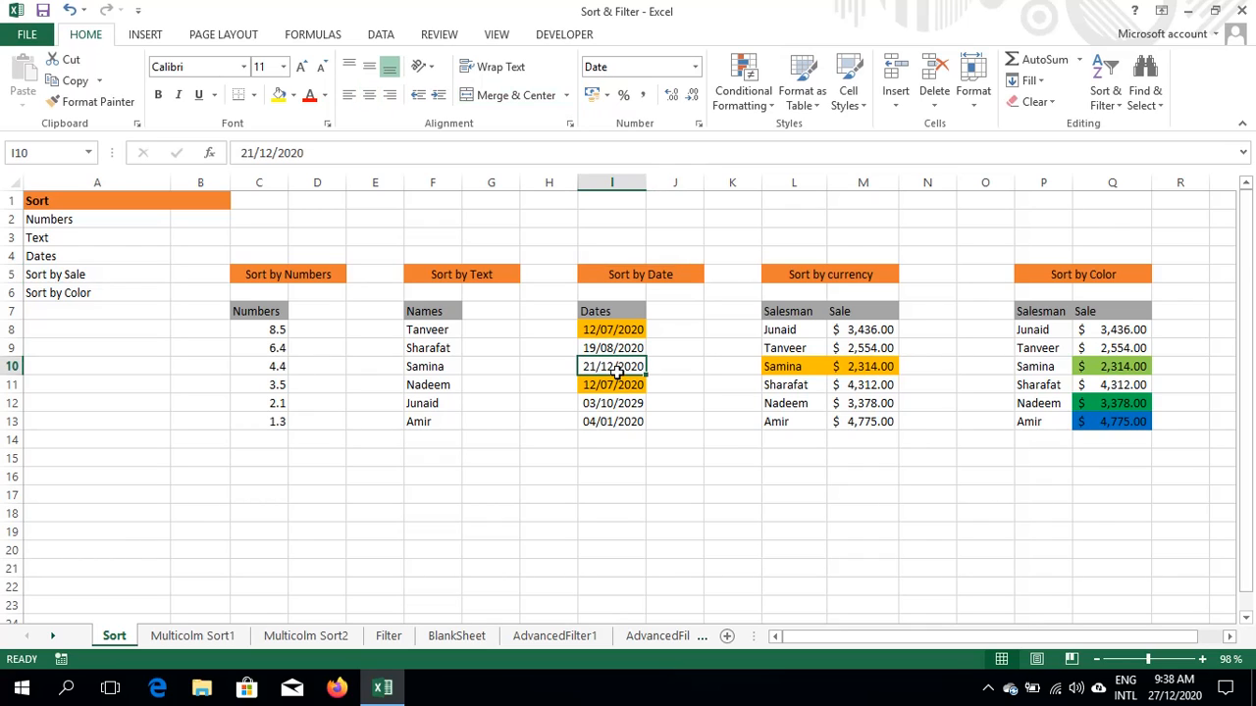
pyautogui.click(1119, 110)
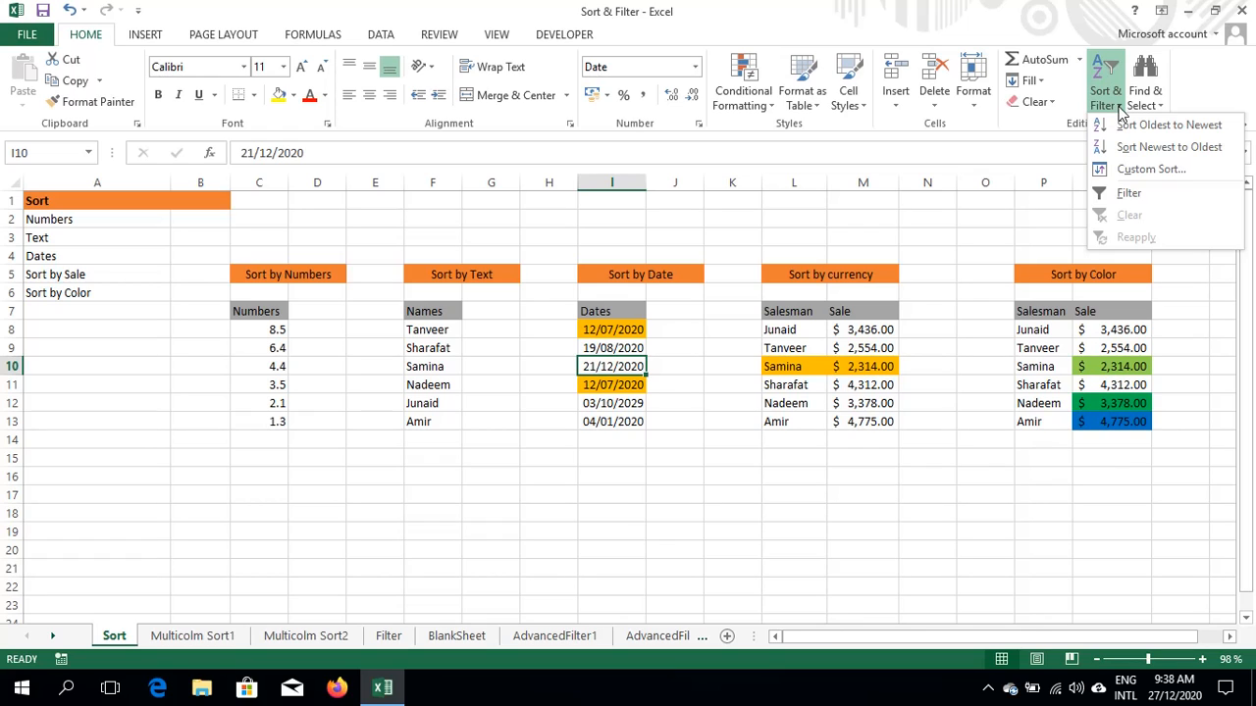
pyautogui.click(1128, 126)
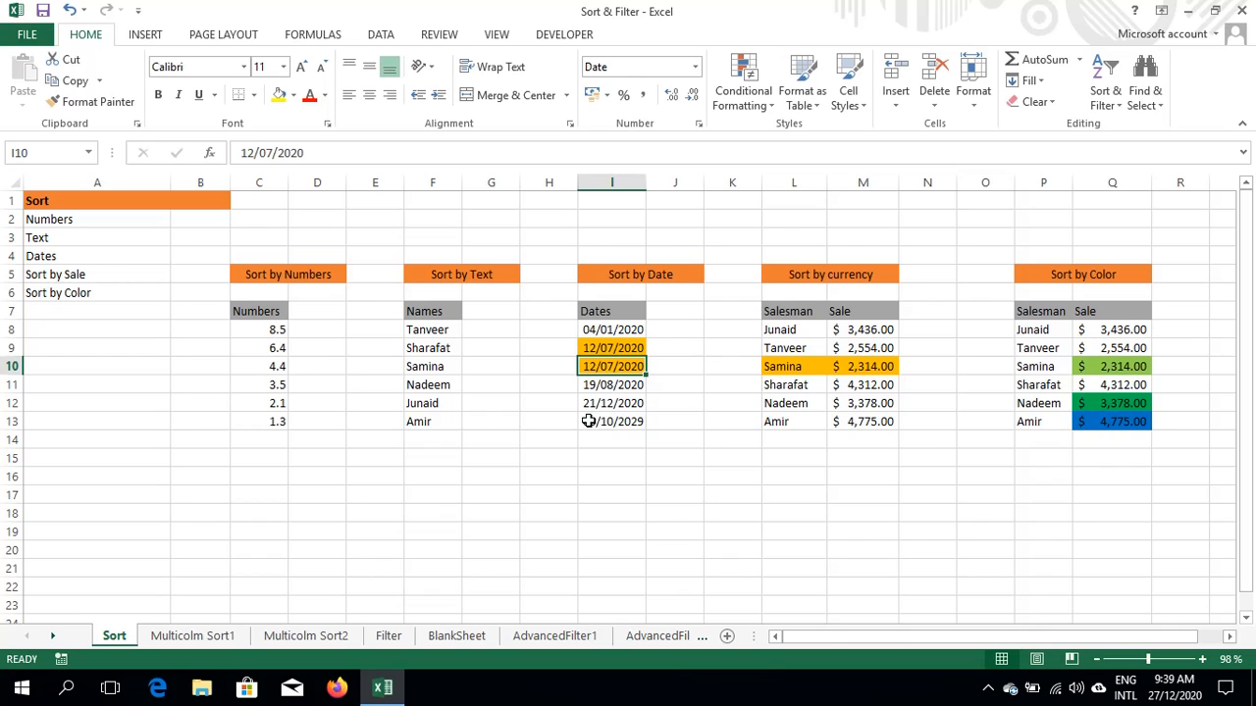
pyautogui.click(1107, 98)
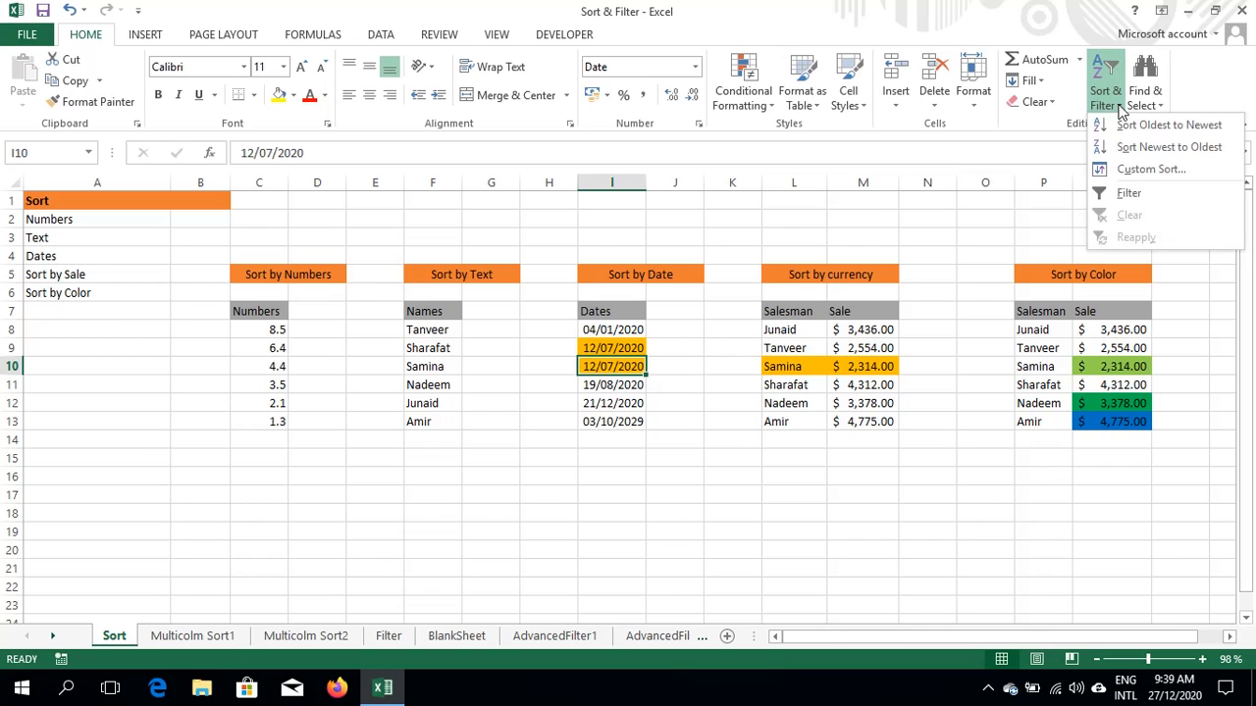
pyautogui.click(1141, 149)
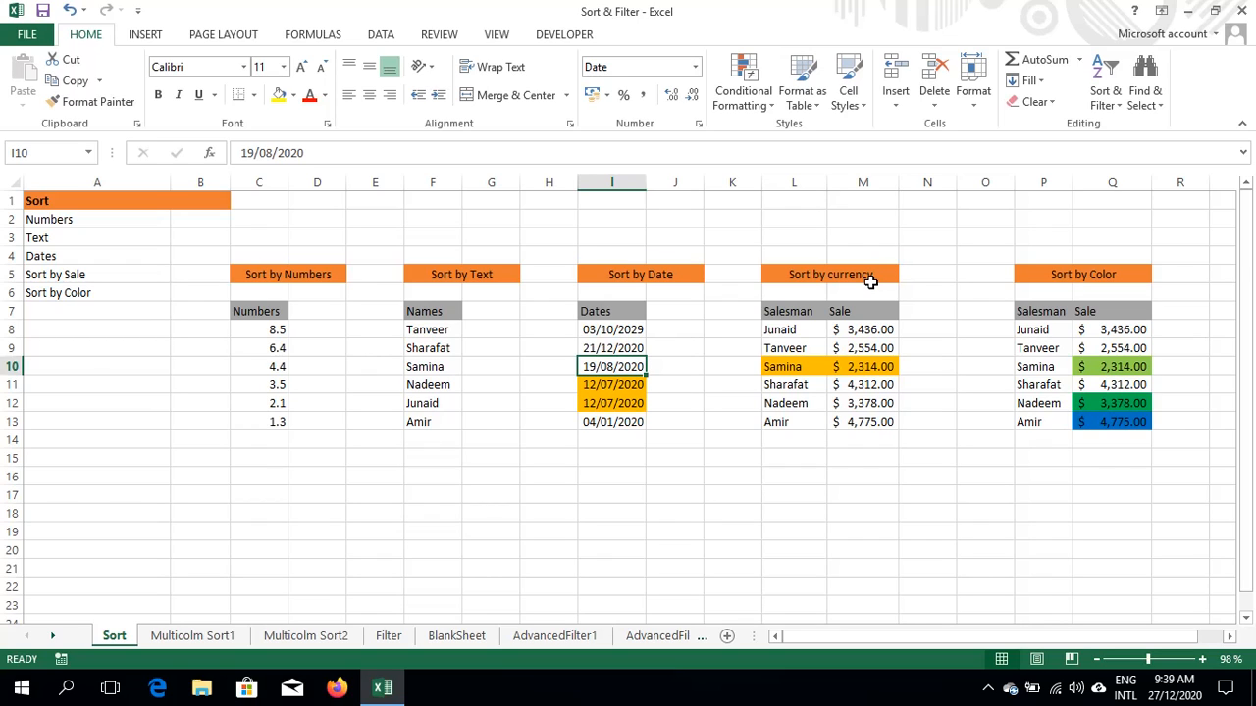
# Sort the Sort by currency table by its Sale amounts from largest to smallest
pyautogui.click(869, 345)
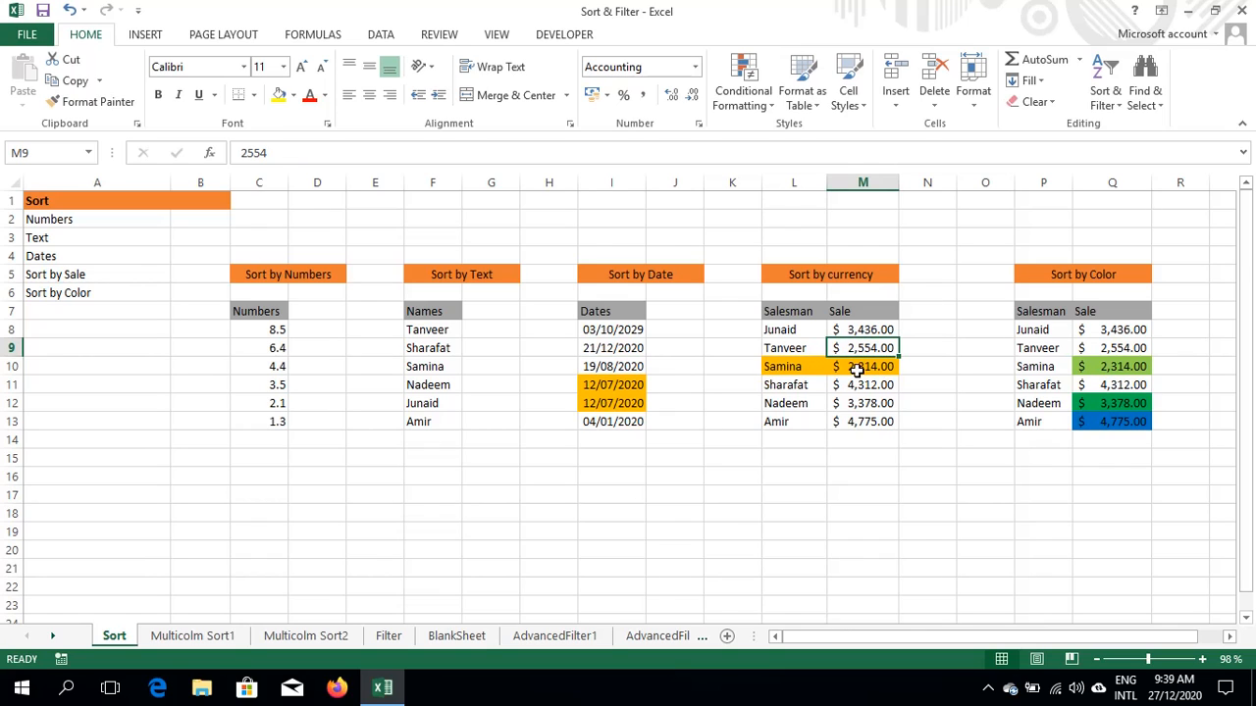
pyautogui.click(857, 369)
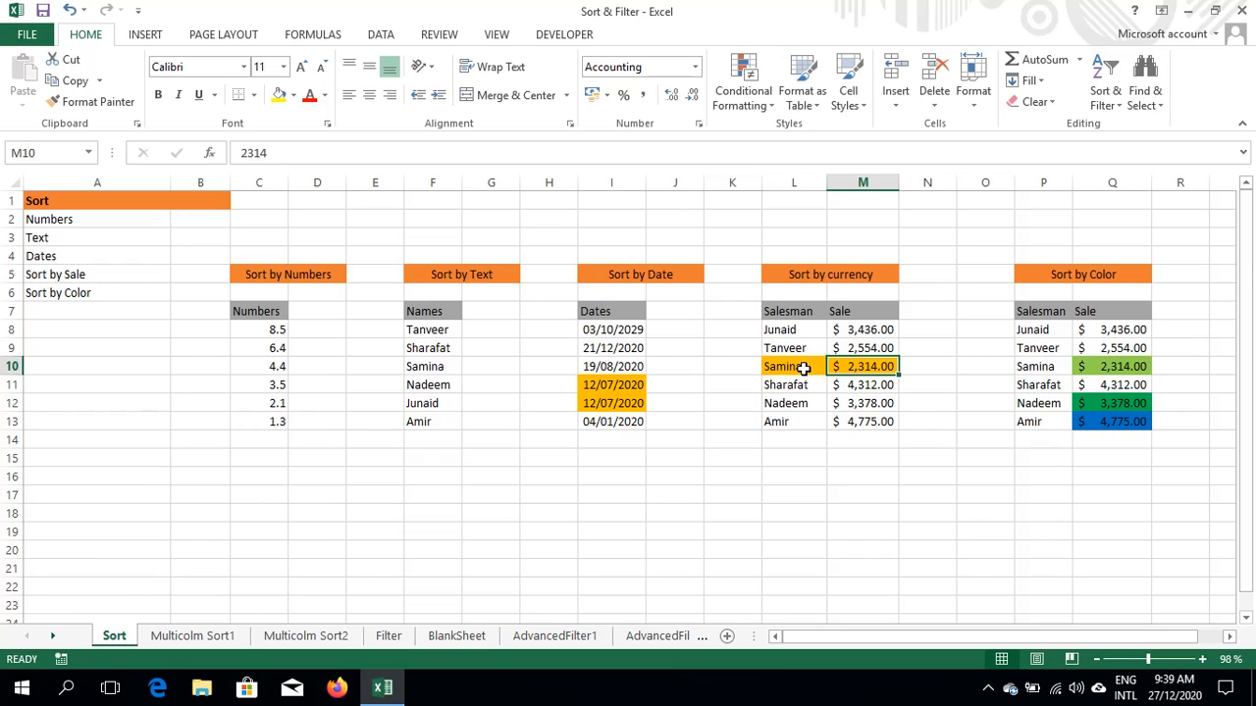
pyautogui.click(863, 395)
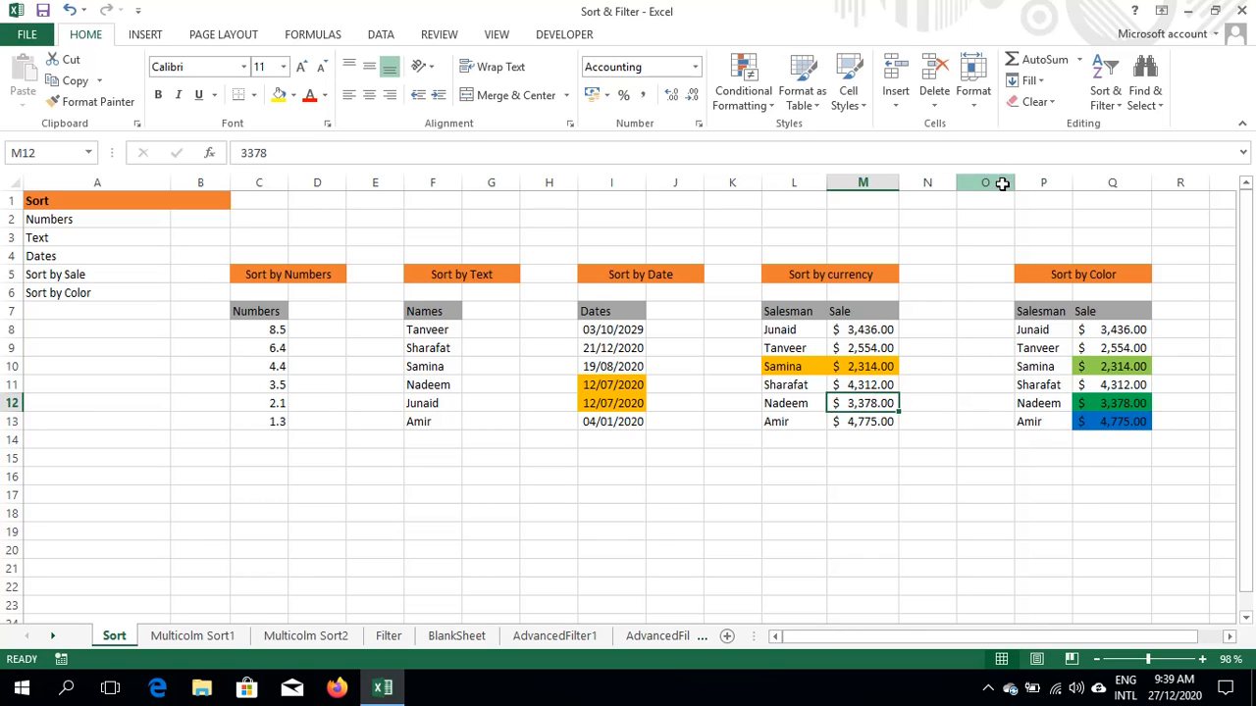
pyautogui.click(1118, 106)
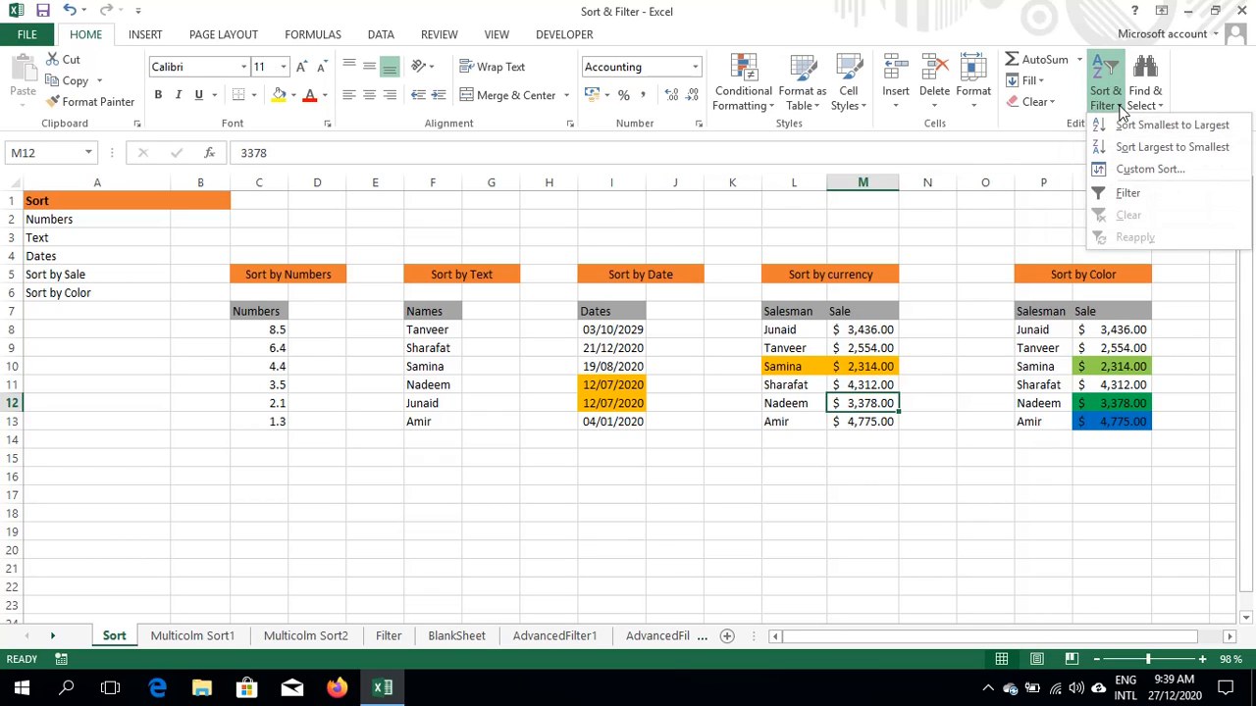
pyautogui.click(1140, 148)
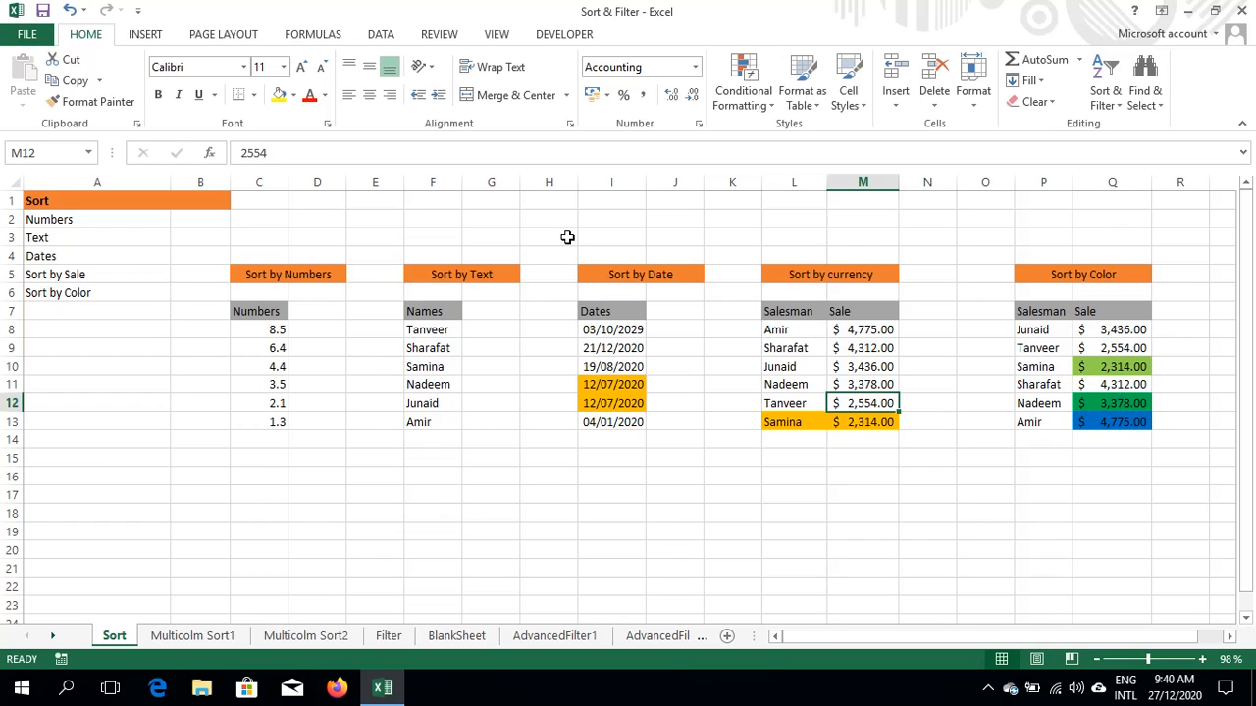
pyautogui.click(381, 35)
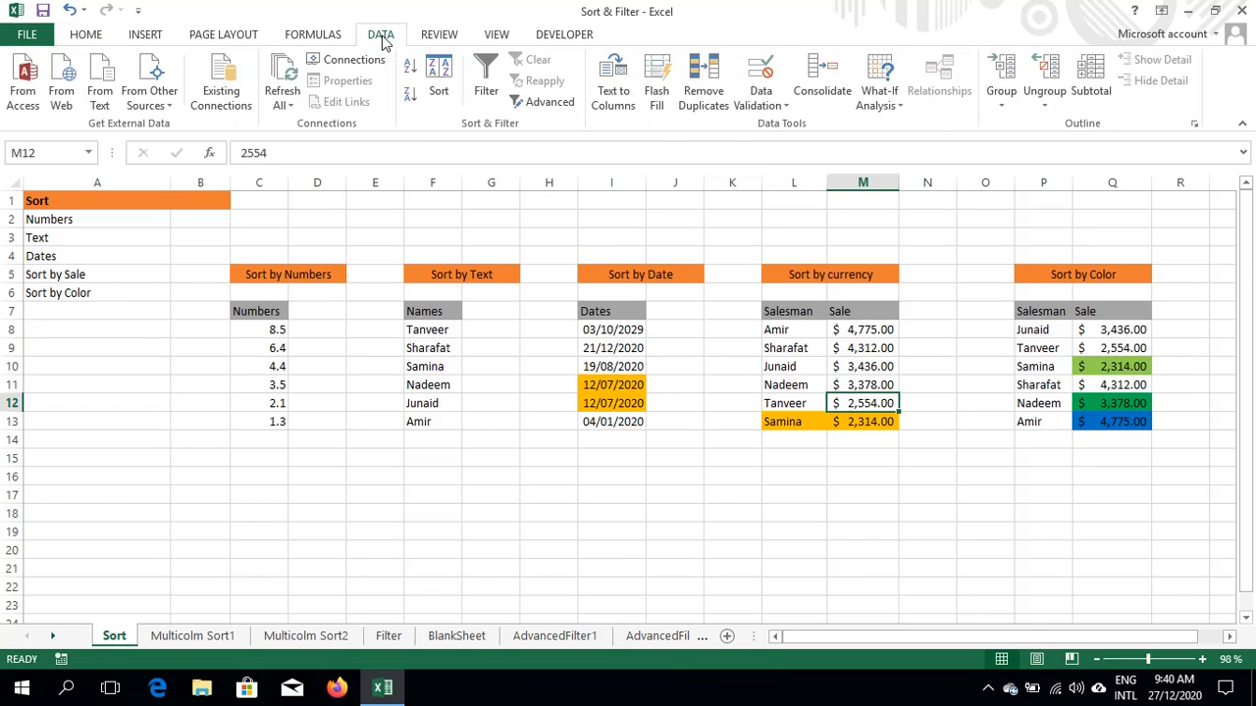
pyautogui.click(438, 98)
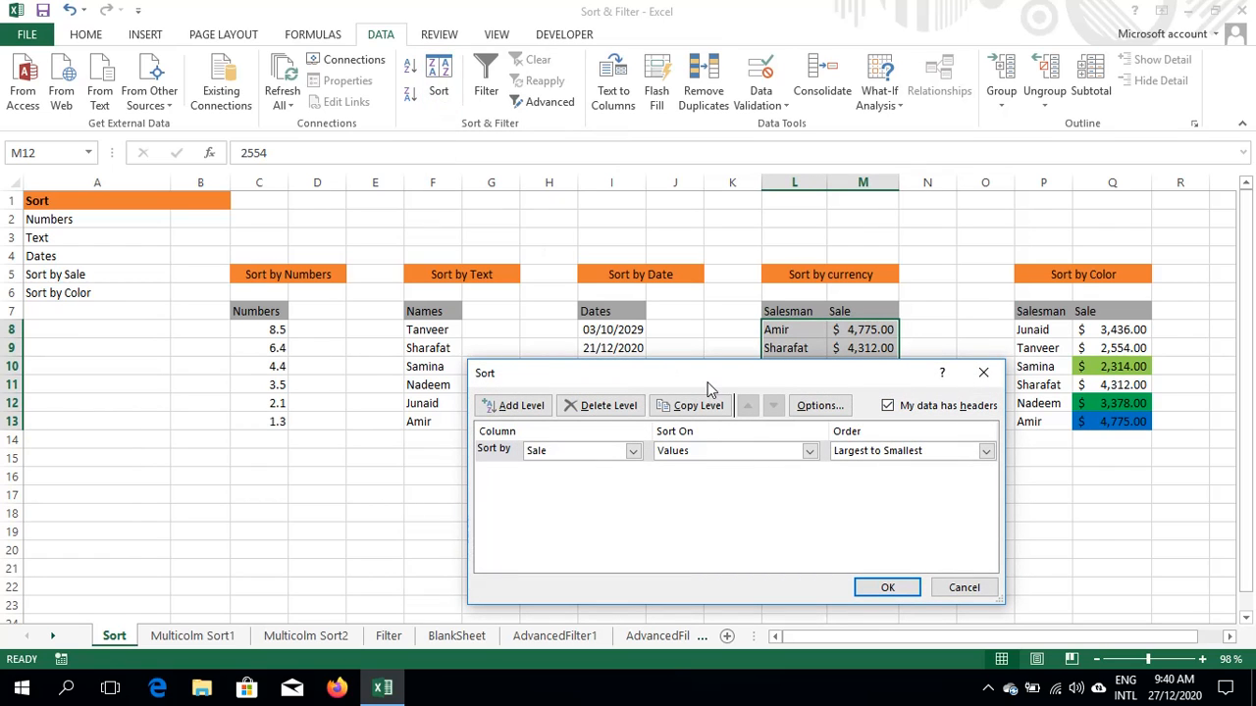
pyautogui.moveTo(706, 375); pyautogui.dragTo(514, 223)
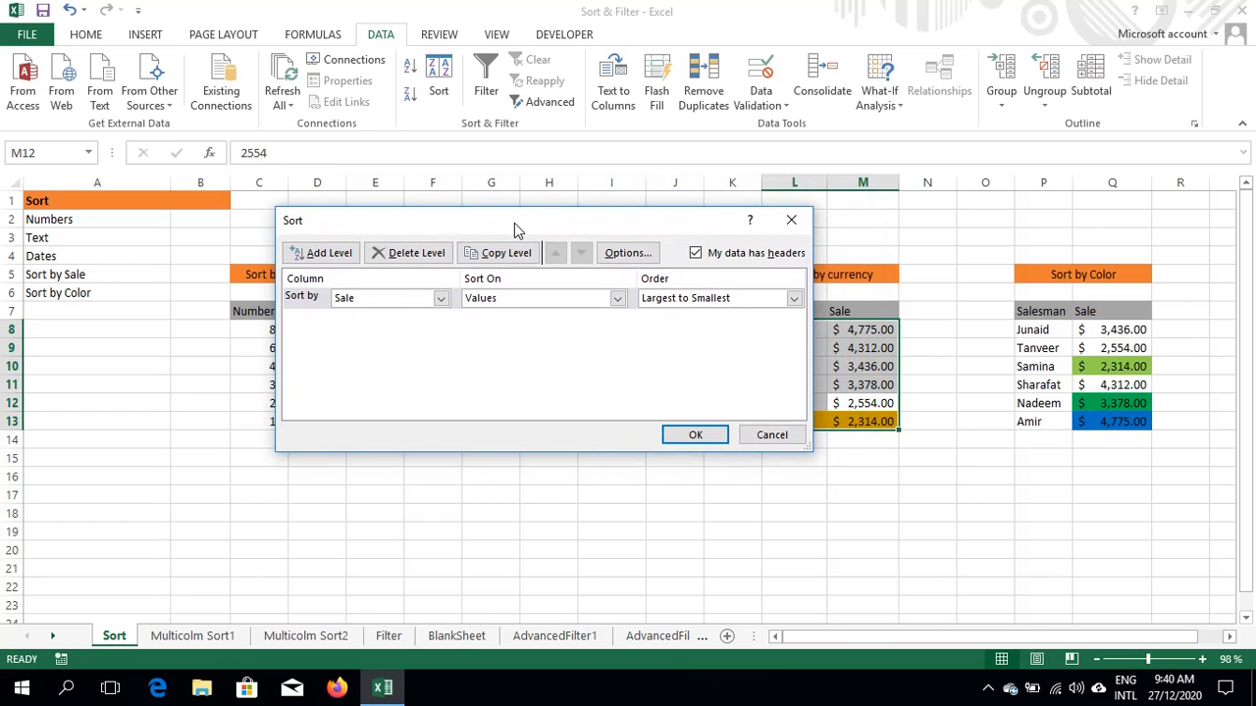
pyautogui.click(442, 299)
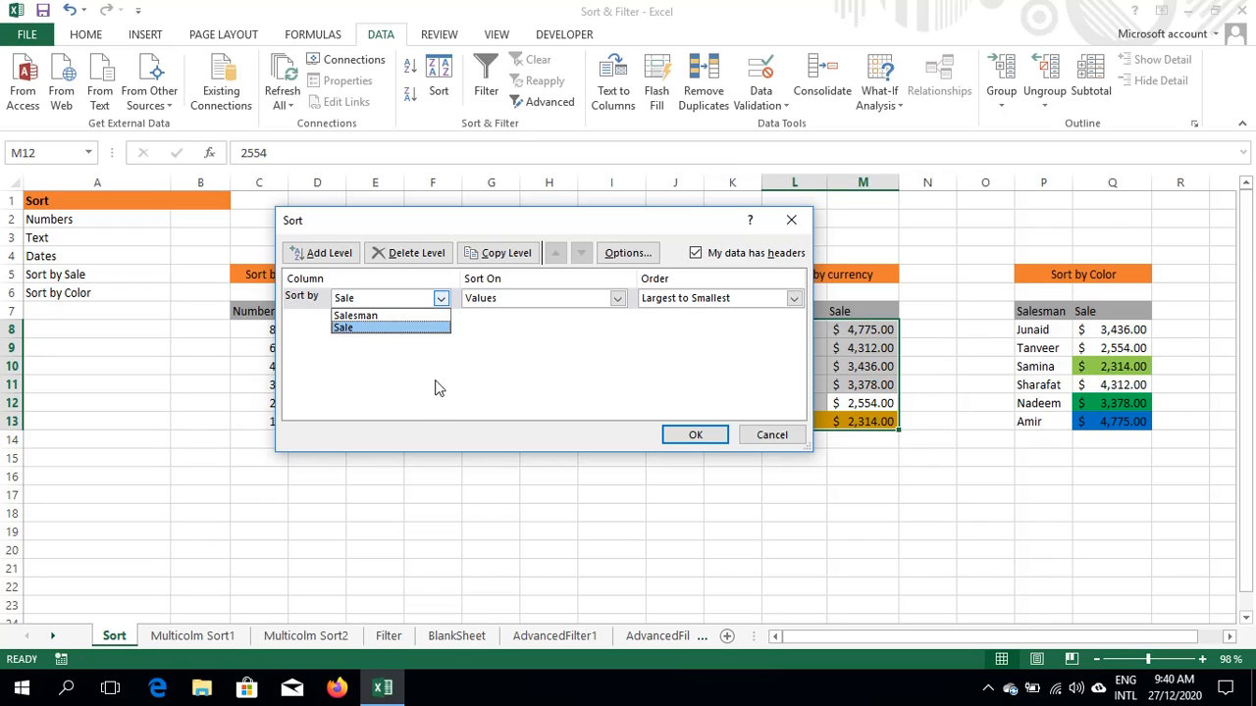
pyautogui.click(412, 329)
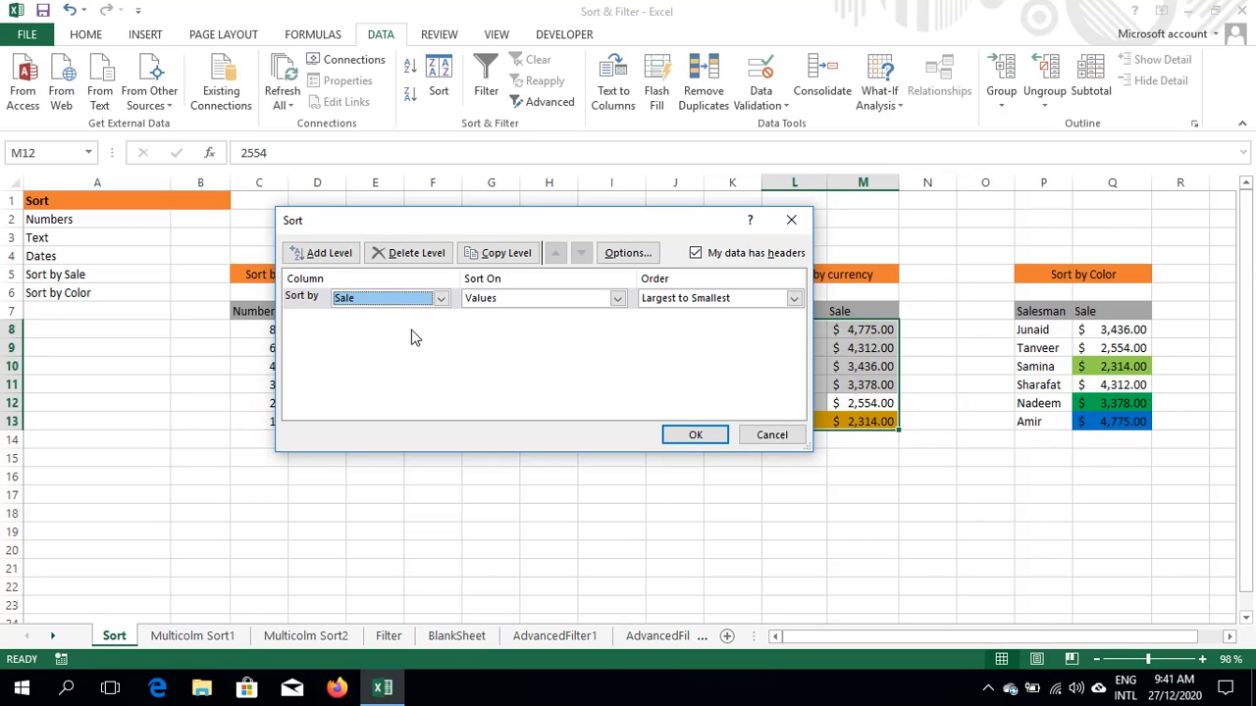
pyautogui.click(771, 434)
# Start a custom sort of the Sort by Color table on the Sale column's cell color, with light green on top
pyautogui.click(1110, 348)
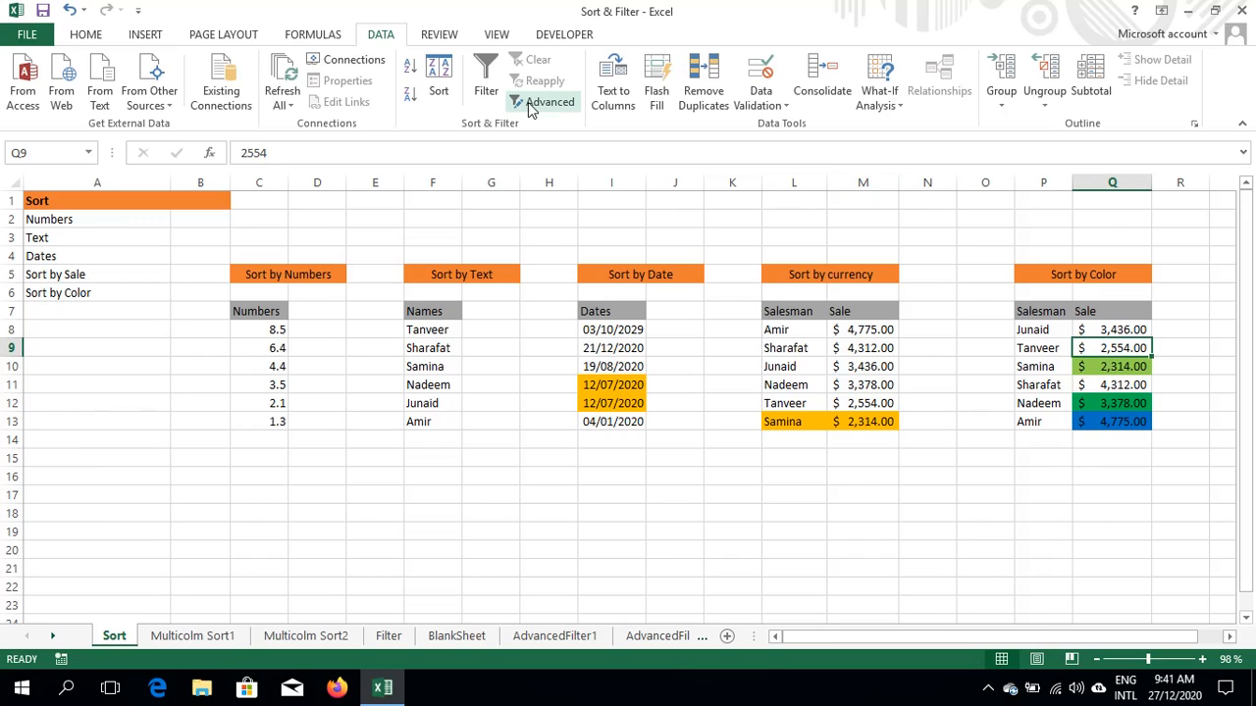
pyautogui.click(442, 100)
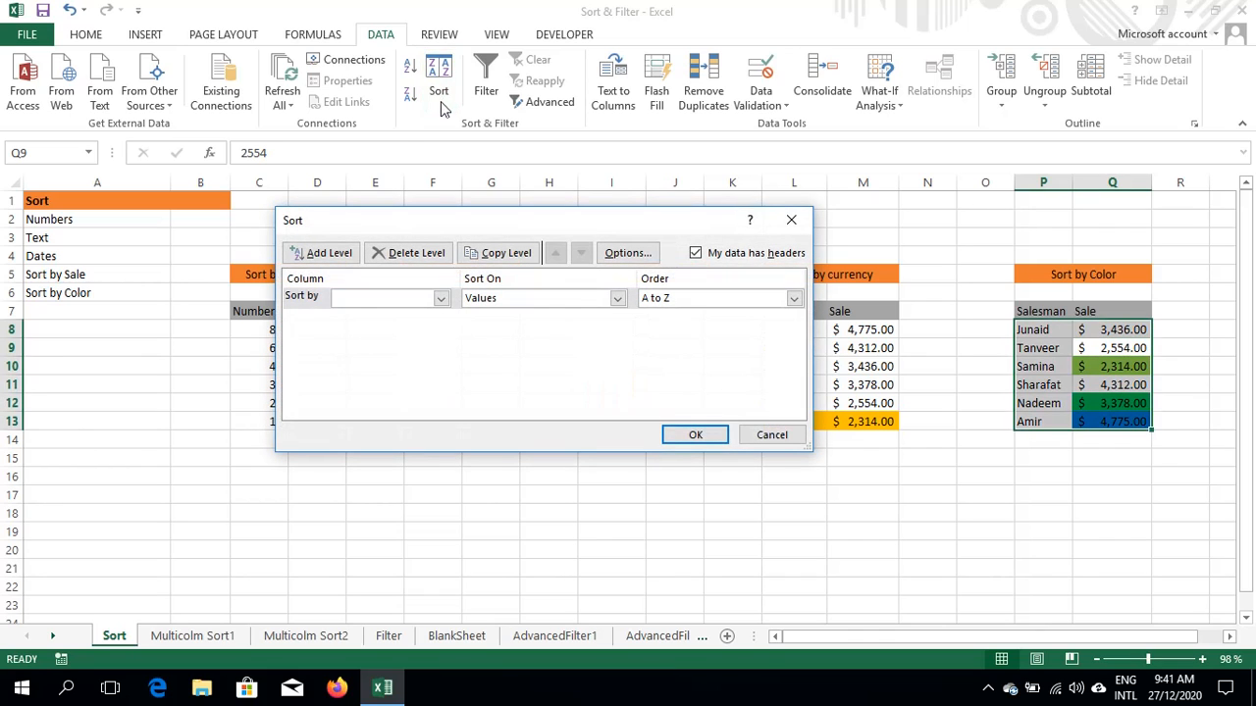
pyautogui.click(446, 301)
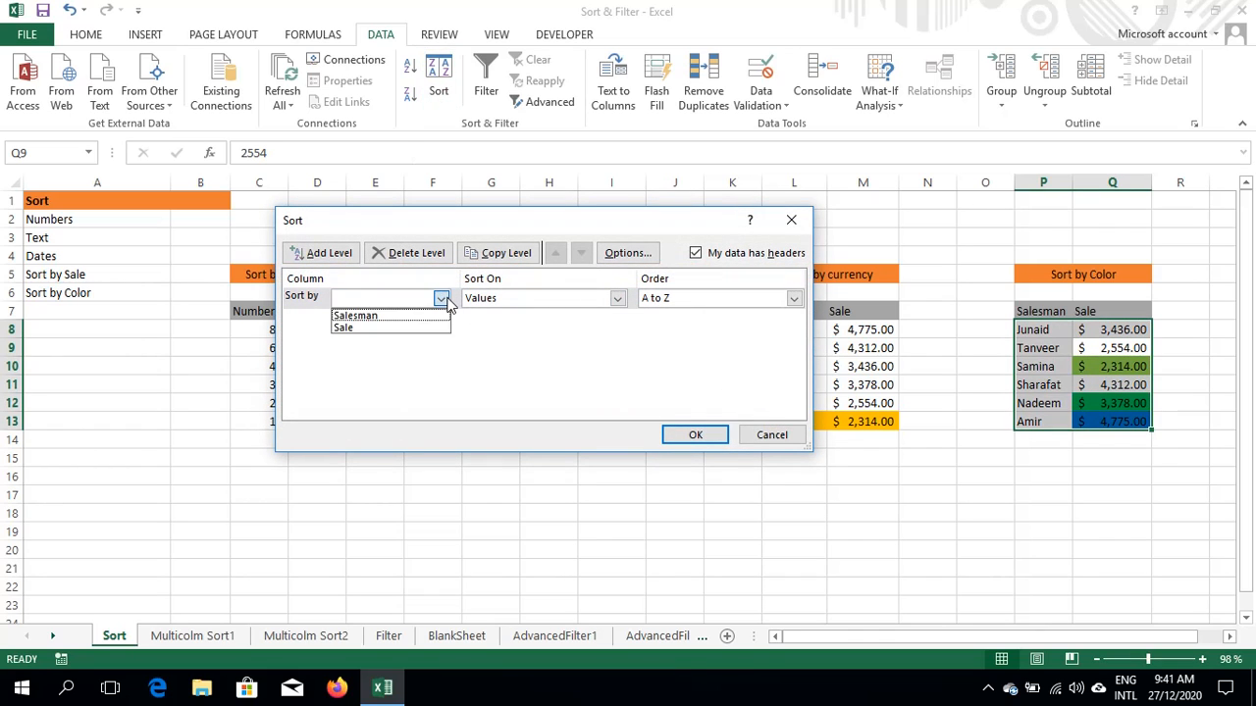
pyautogui.click(390, 327)
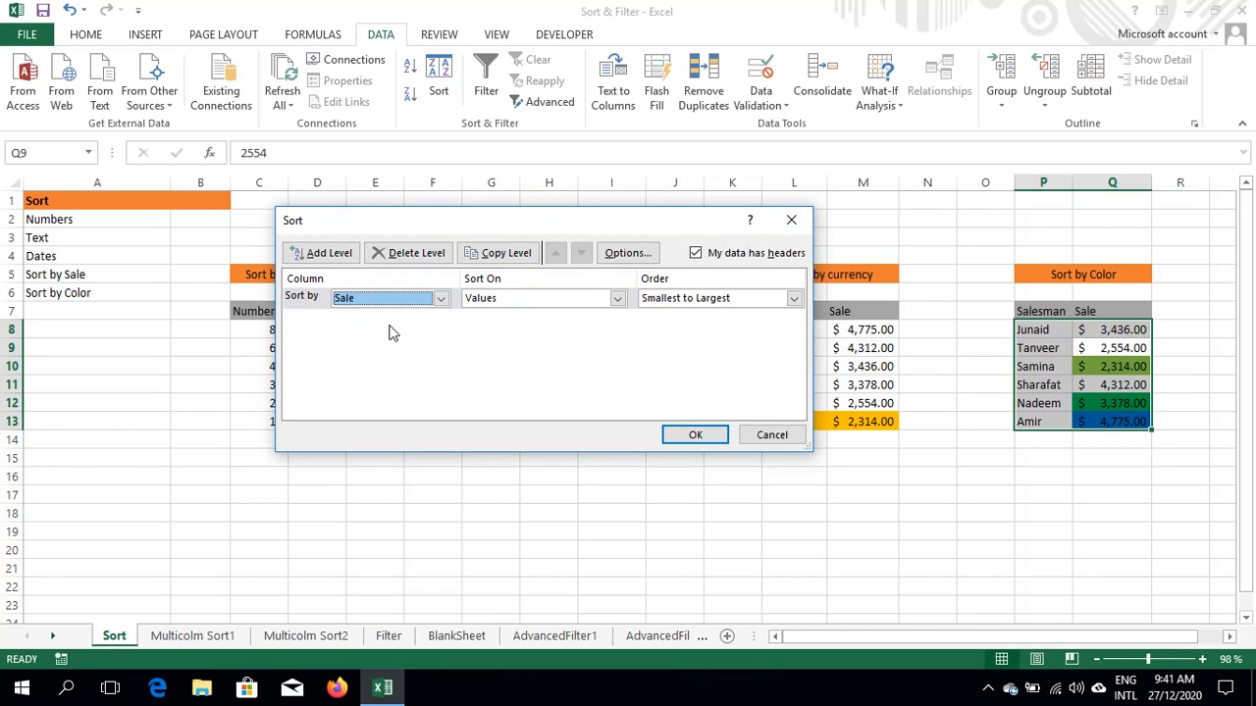
pyautogui.click(617, 299)
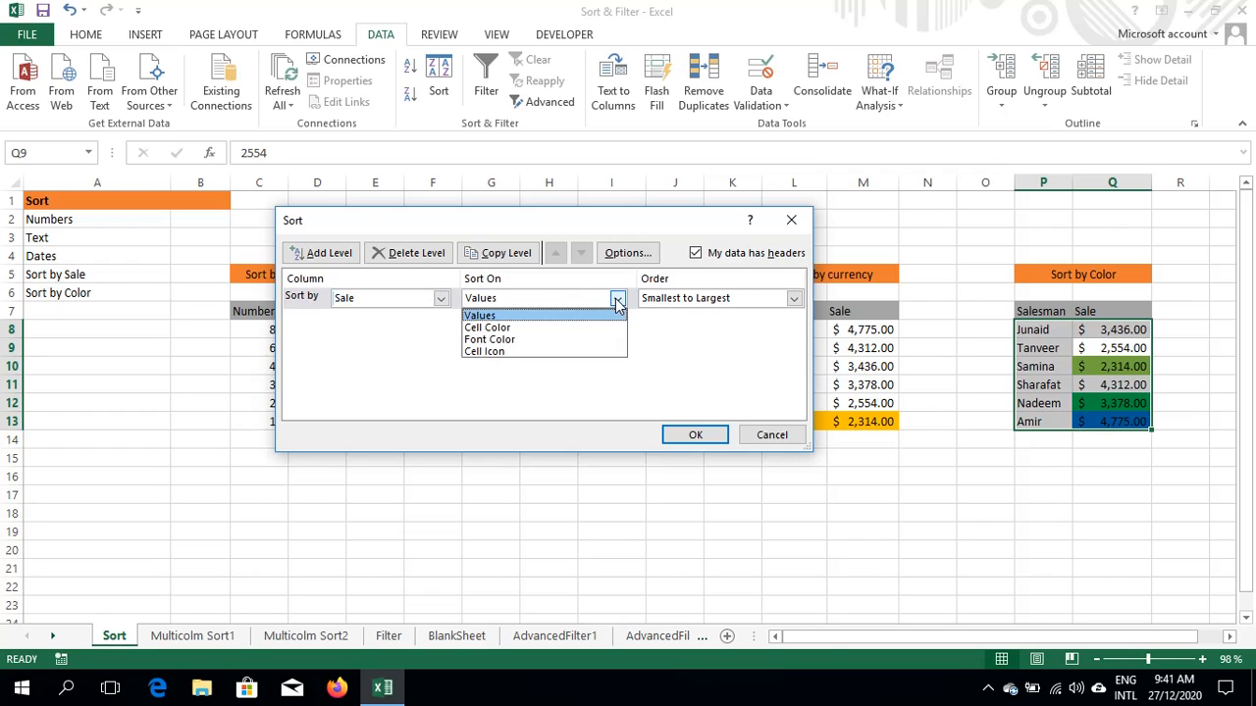
pyautogui.click(521, 330)
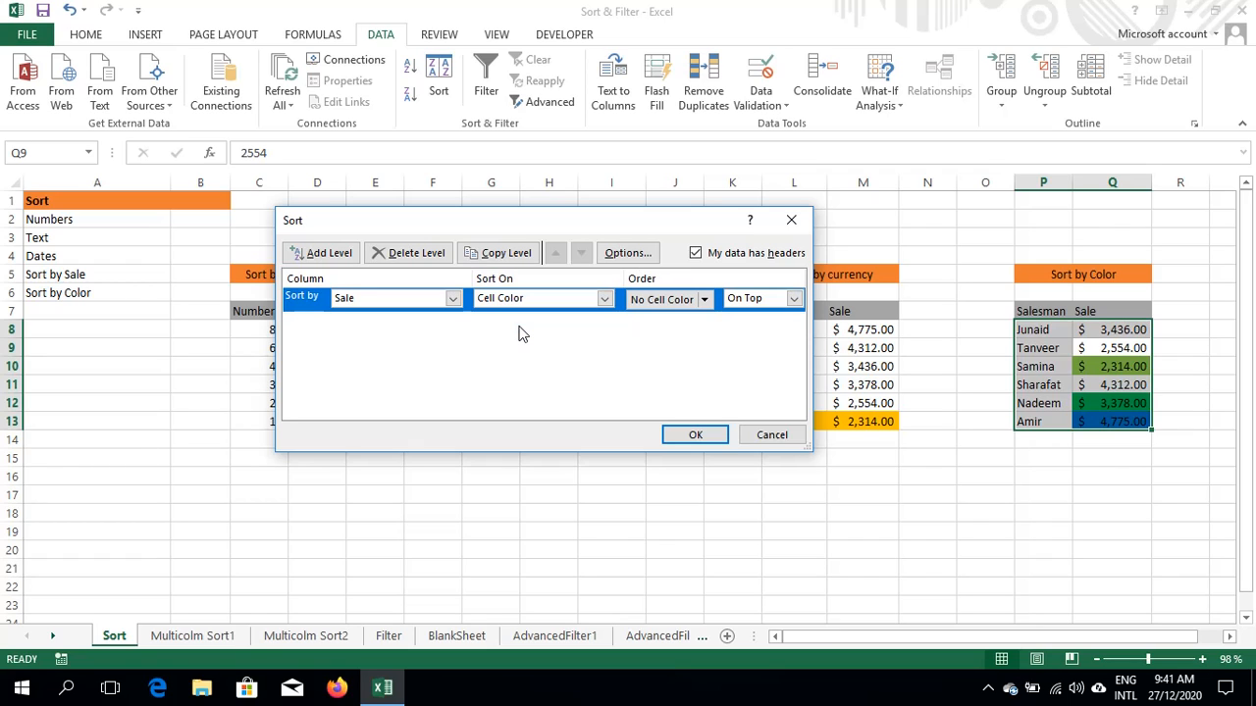
pyautogui.click(704, 300)
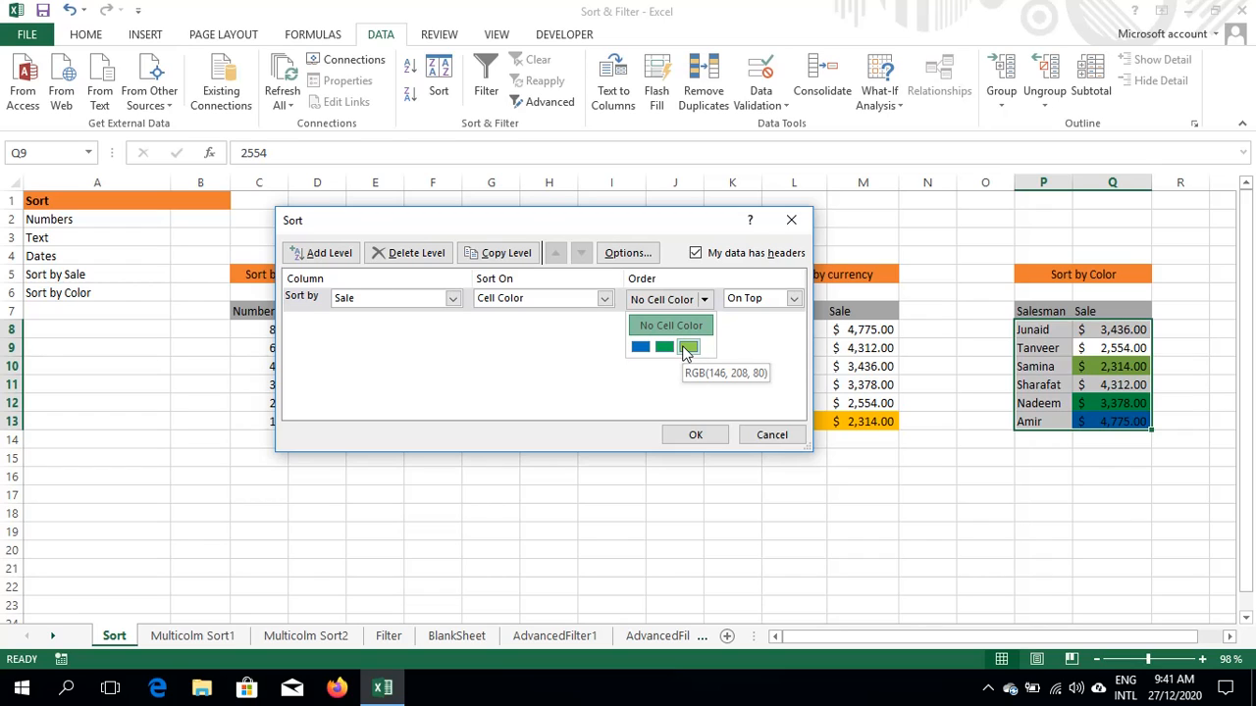
pyautogui.click(687, 348)
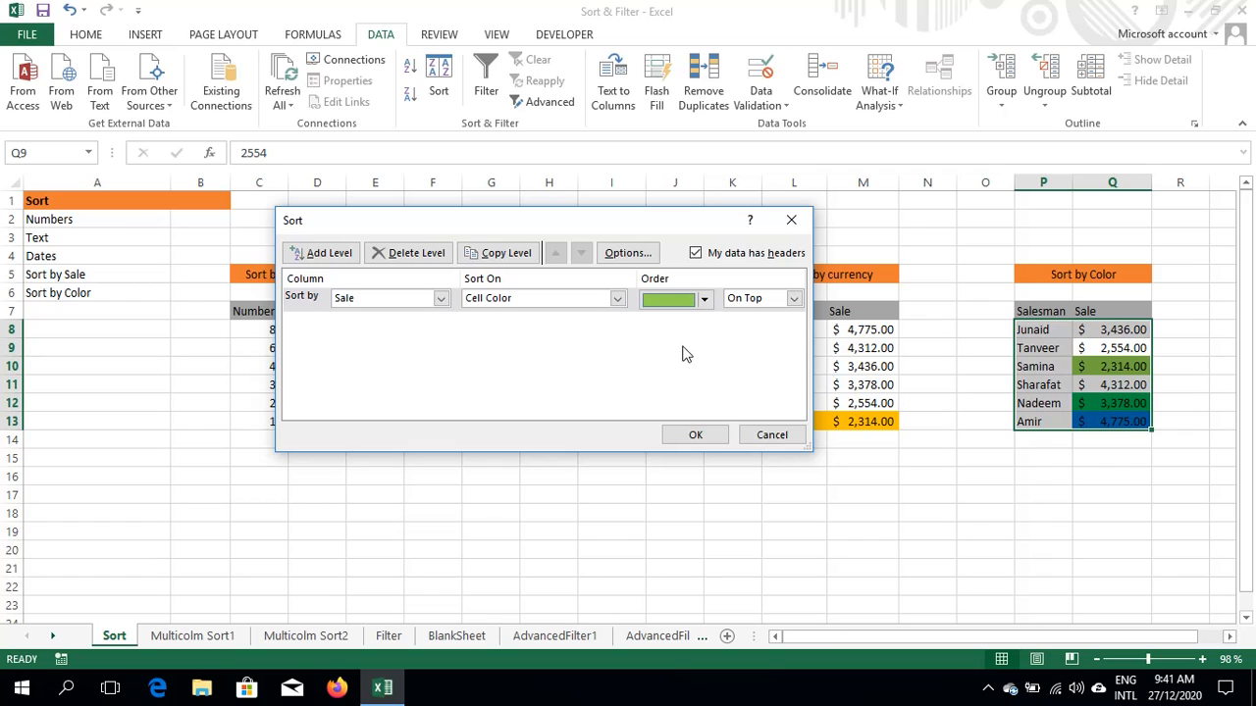
# Add a second sort level on the Sale column's cell color, with blue on top
pyautogui.click(340, 257)
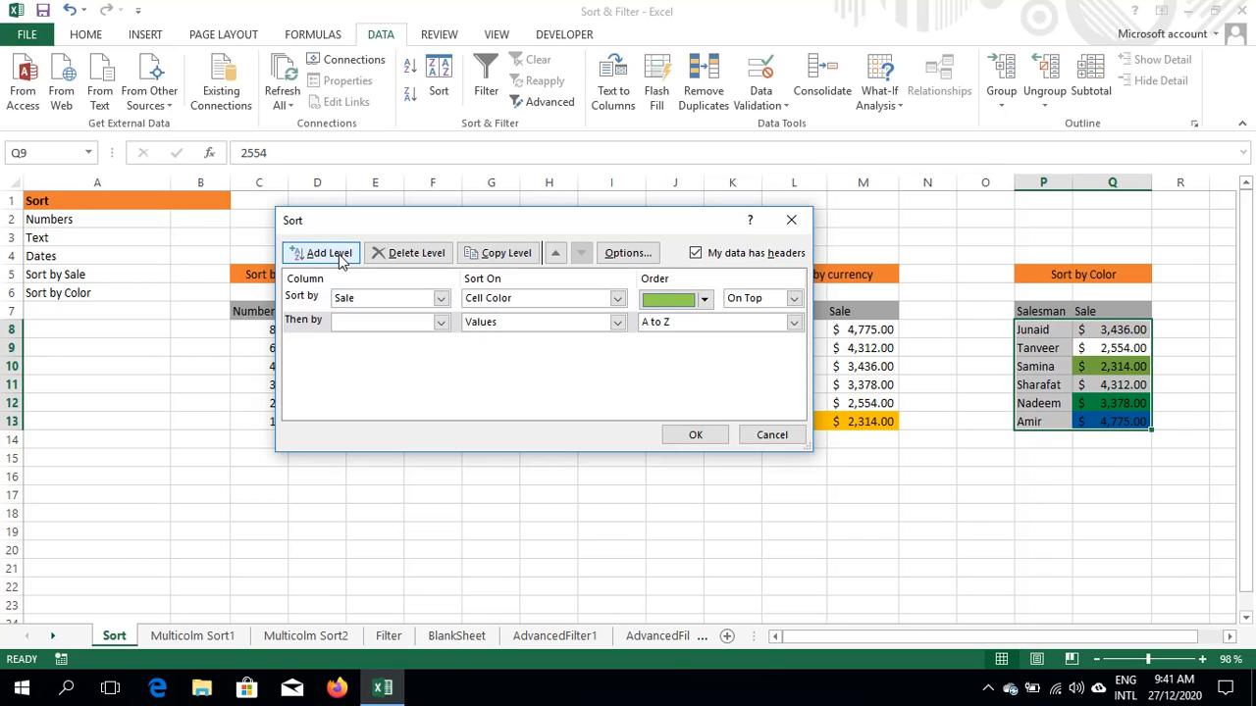
pyautogui.click(441, 324)
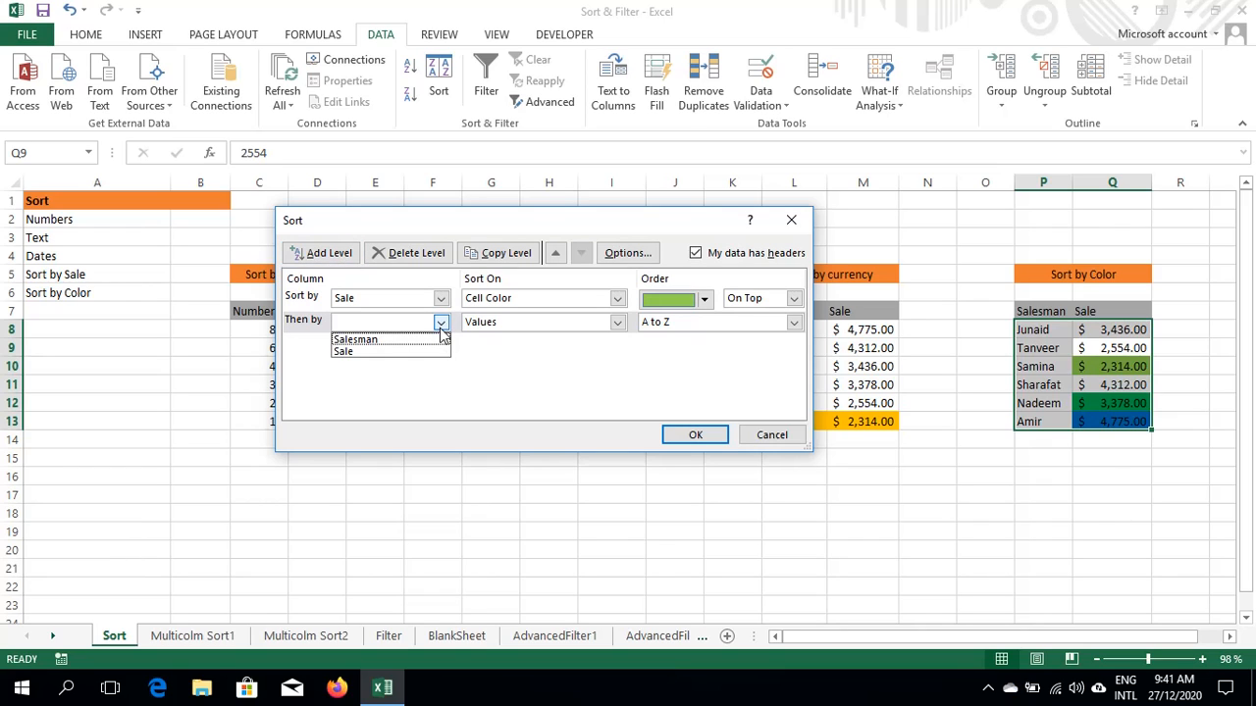
pyautogui.click(417, 352)
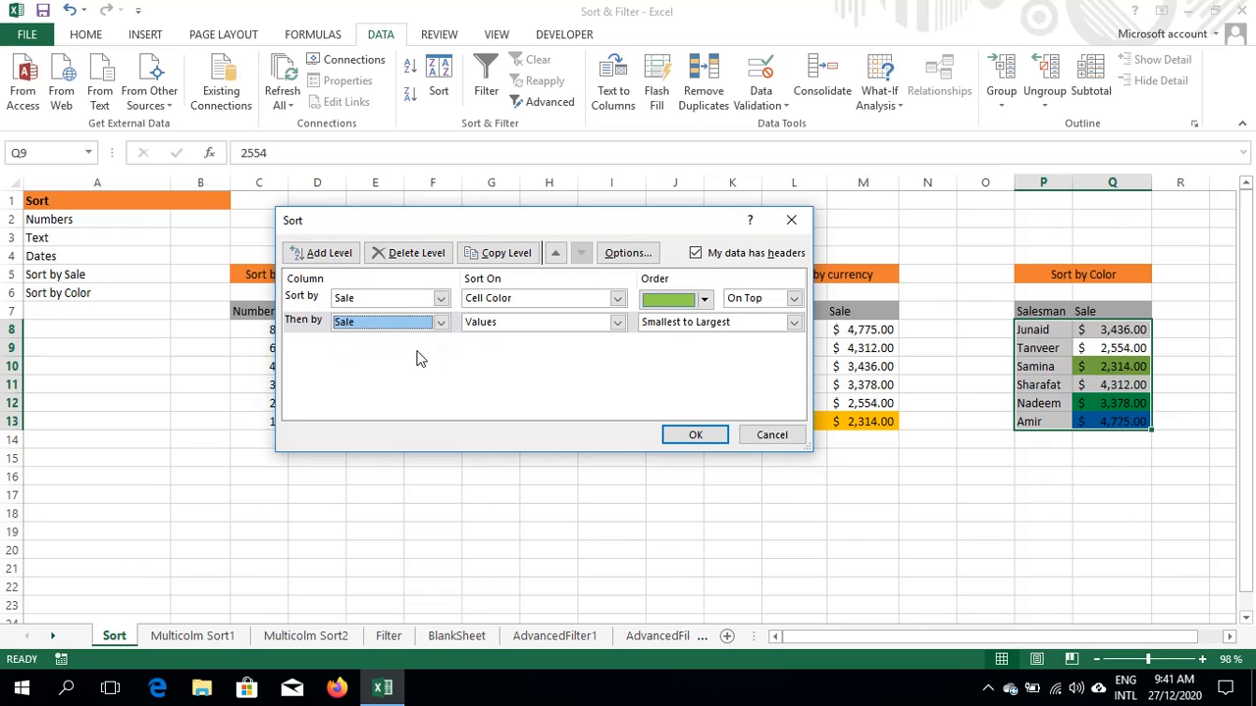
pyautogui.click(618, 323)
pyautogui.click(535, 353)
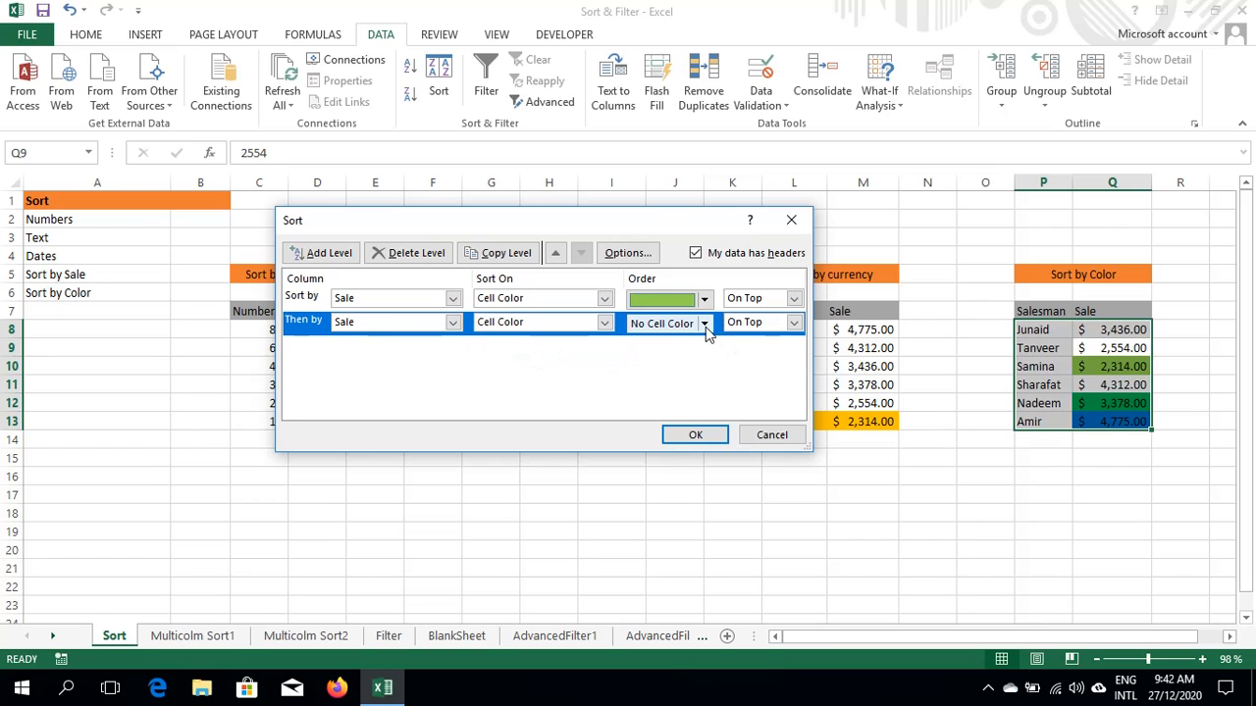
pyautogui.click(705, 325)
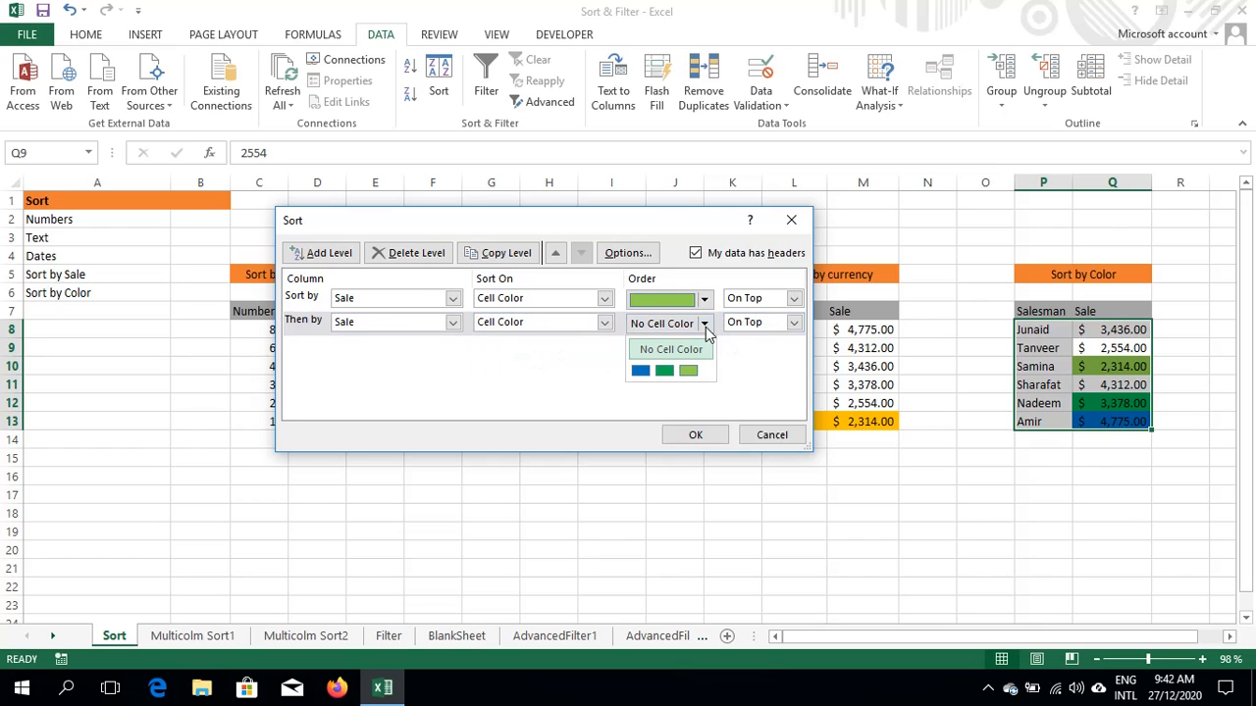
pyautogui.click(640, 372)
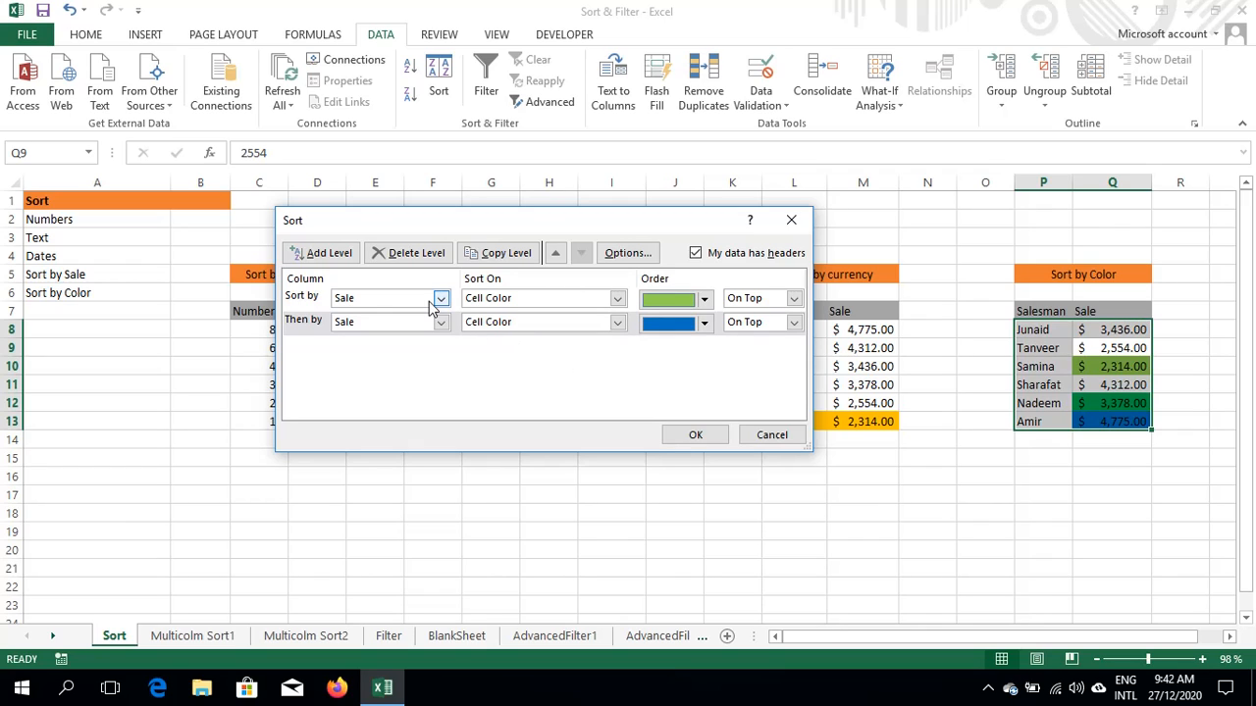
# Add a third sort level on the Sale column's cell color with dark green on top, and apply the sort
pyautogui.click(334, 257)
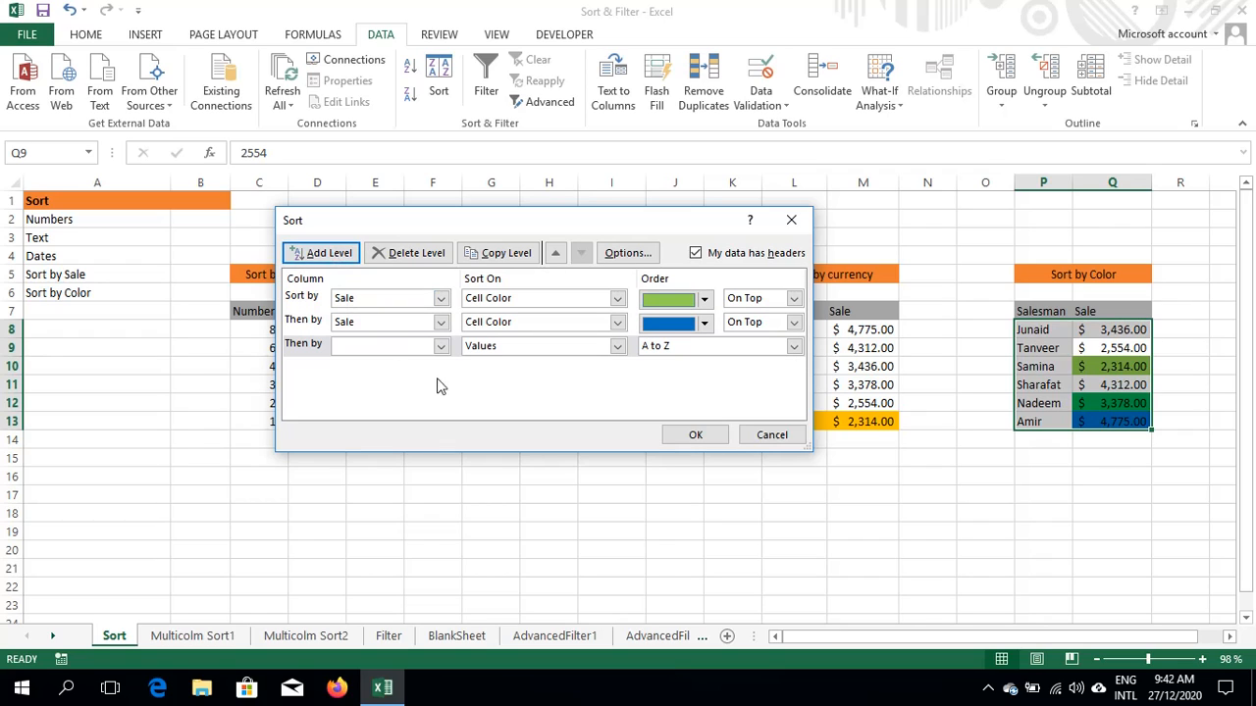
pyautogui.click(442, 346)
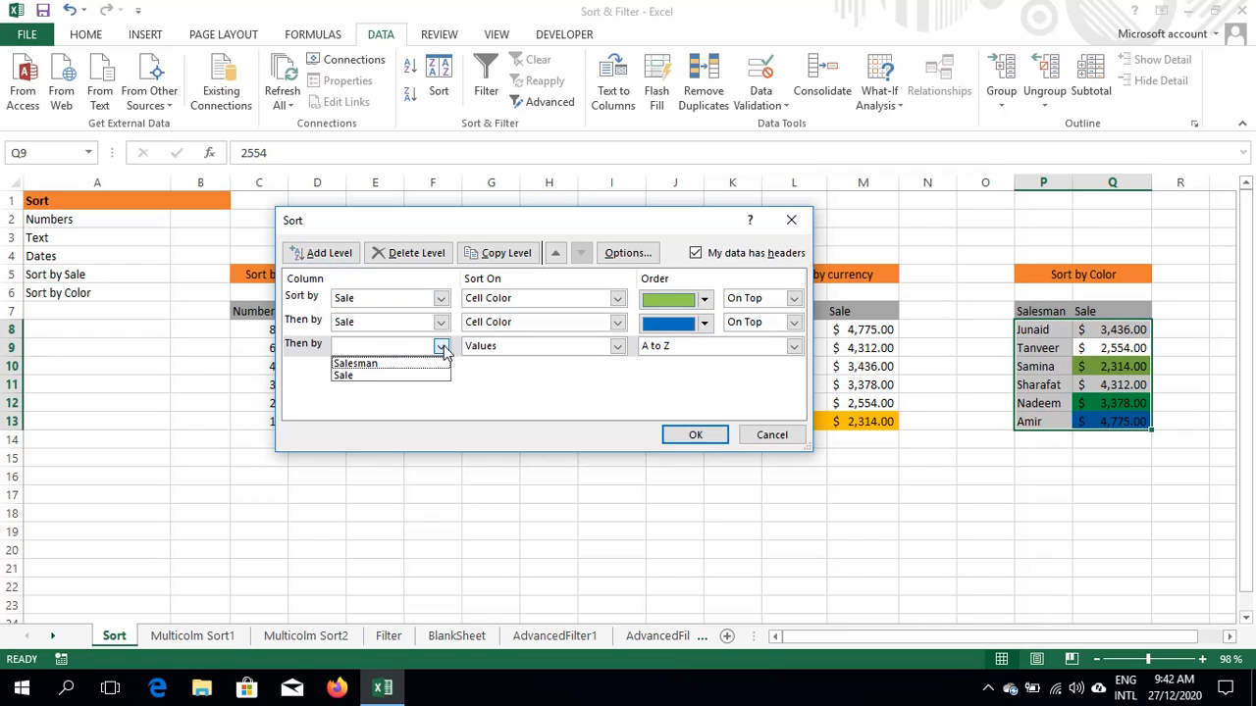
pyautogui.click(400, 381)
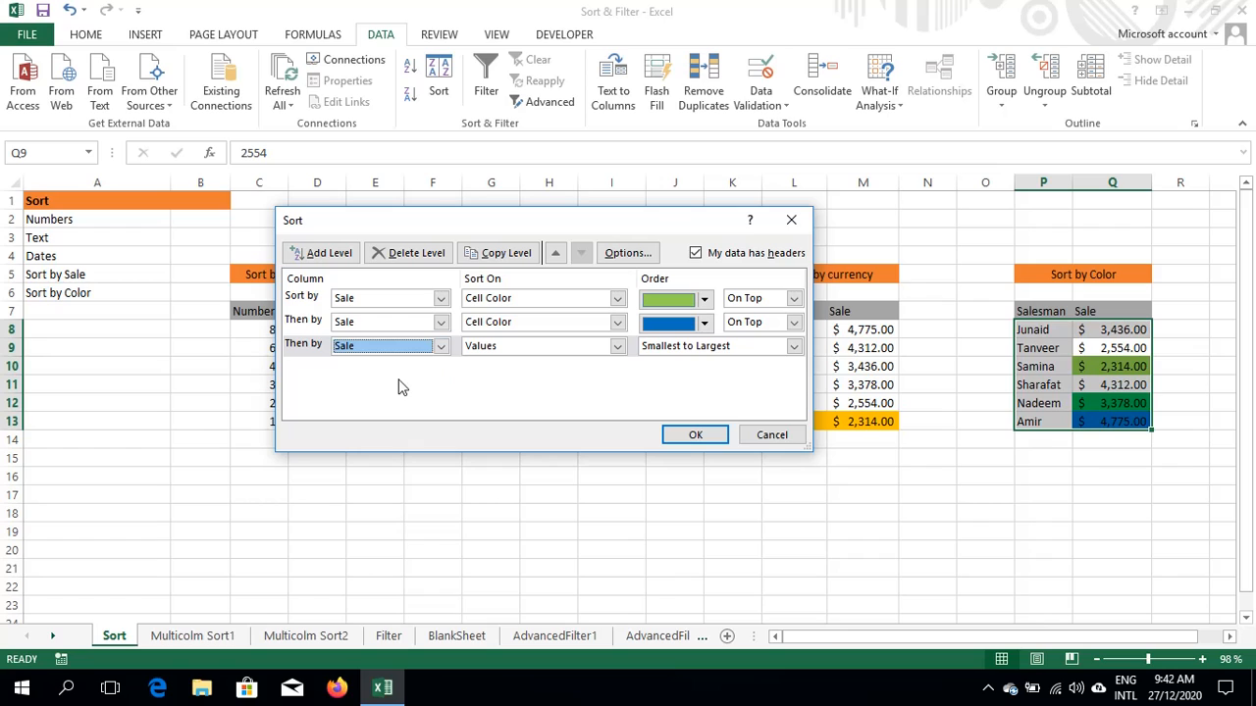
pyautogui.click(618, 346)
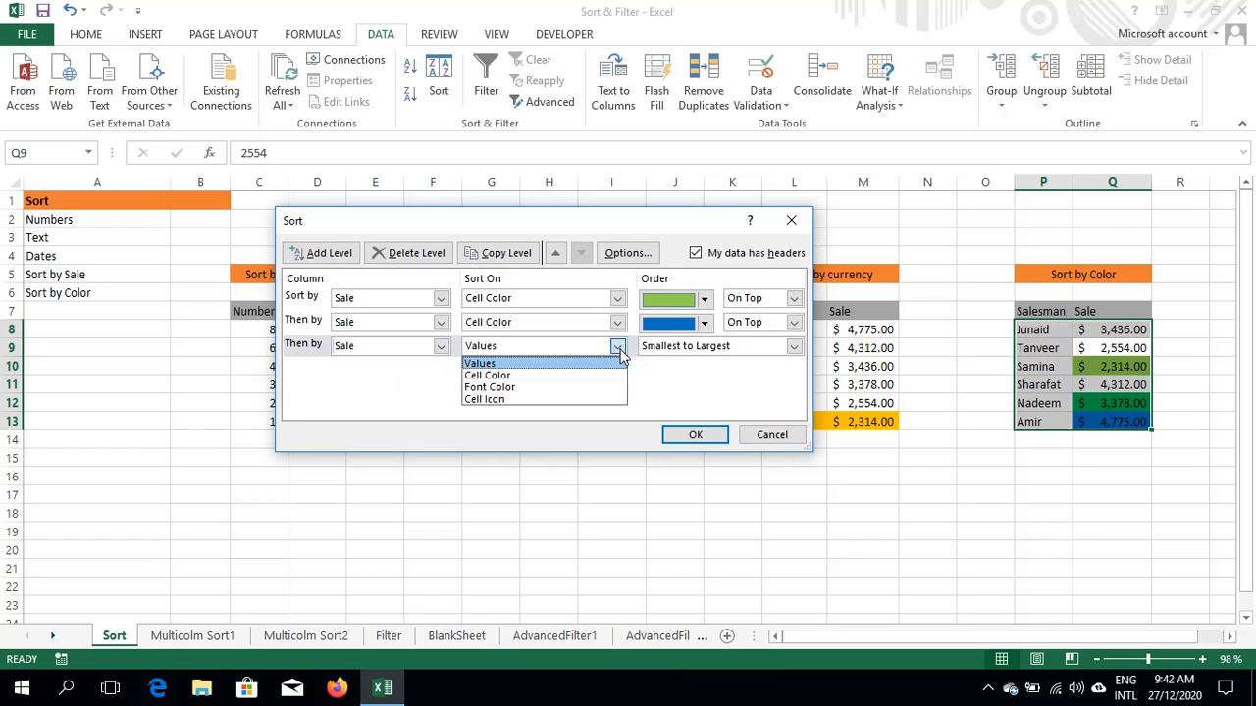
pyautogui.click(526, 376)
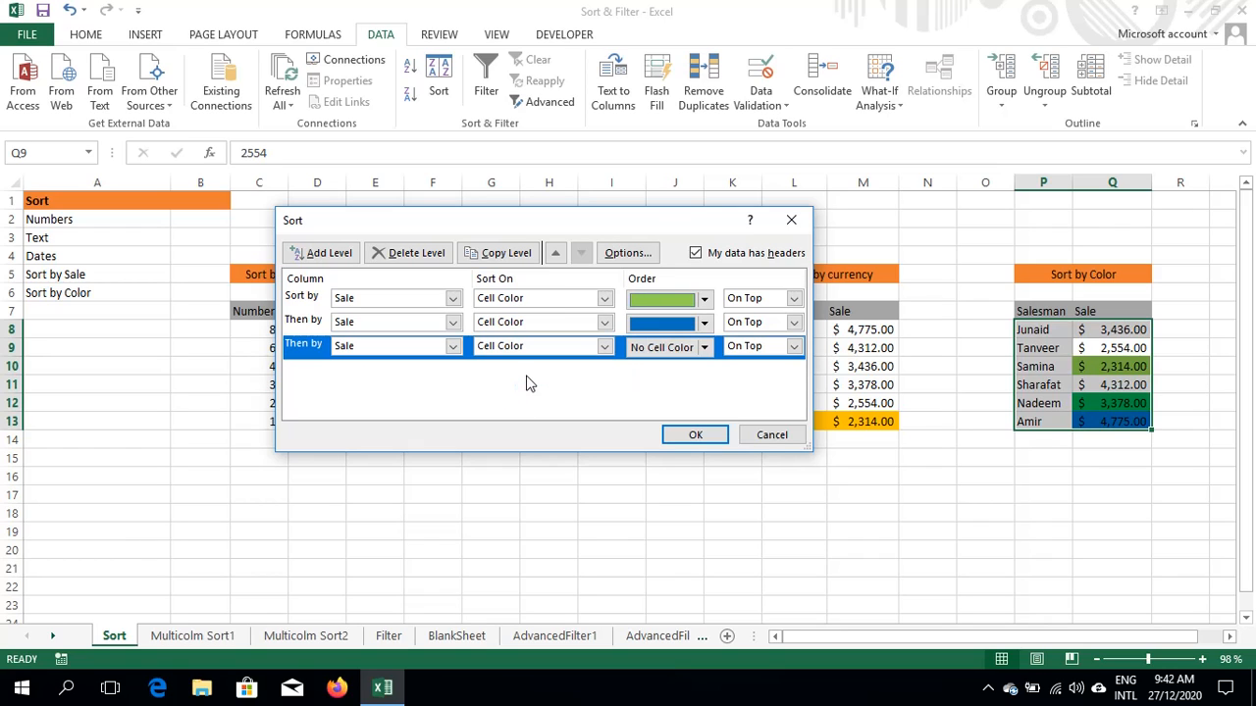
pyautogui.click(704, 347)
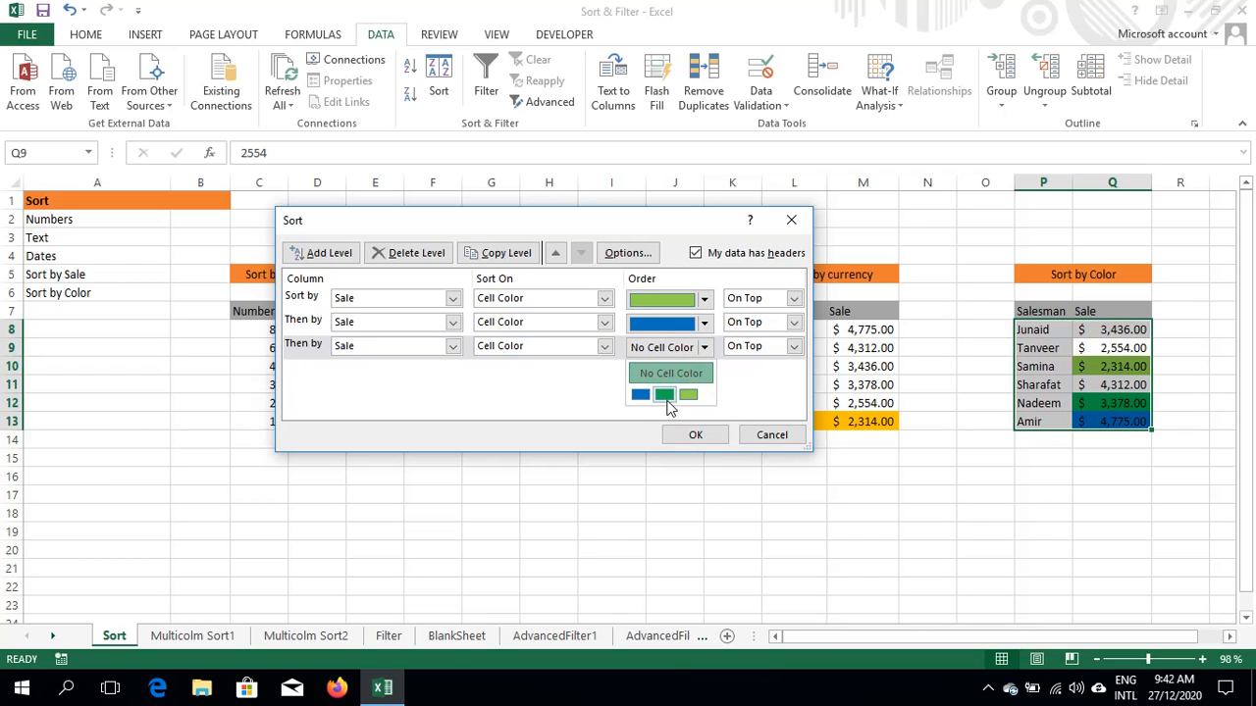
pyautogui.click(666, 394)
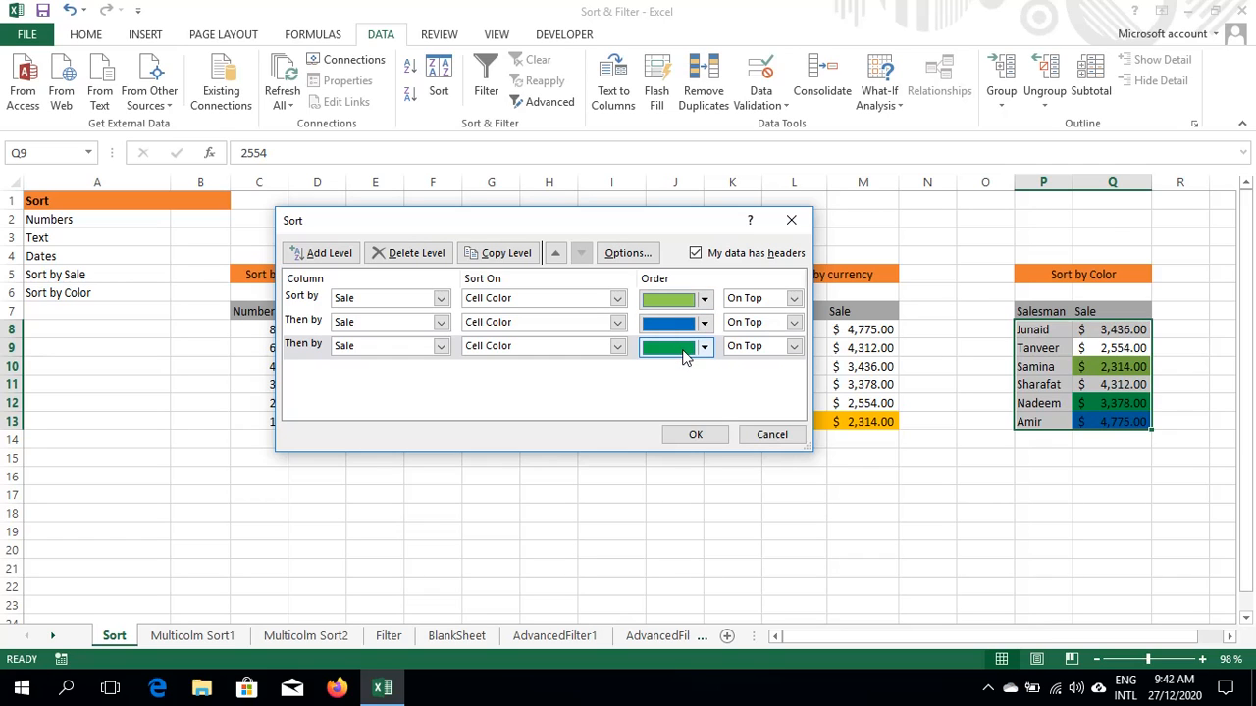
pyautogui.click(697, 438)
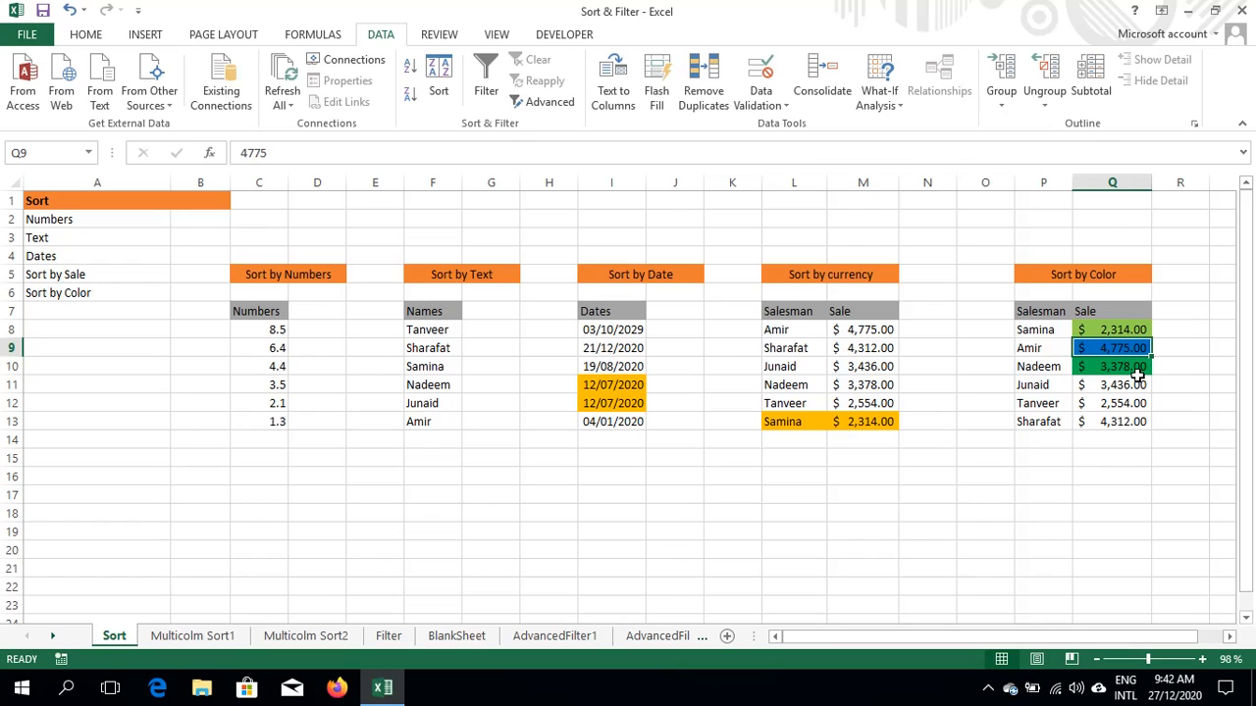
# On the Multicolm Sort1 sheet, start a custom sort of the student table with Class as the first key, sorted on Values
pyautogui.click(194, 638)
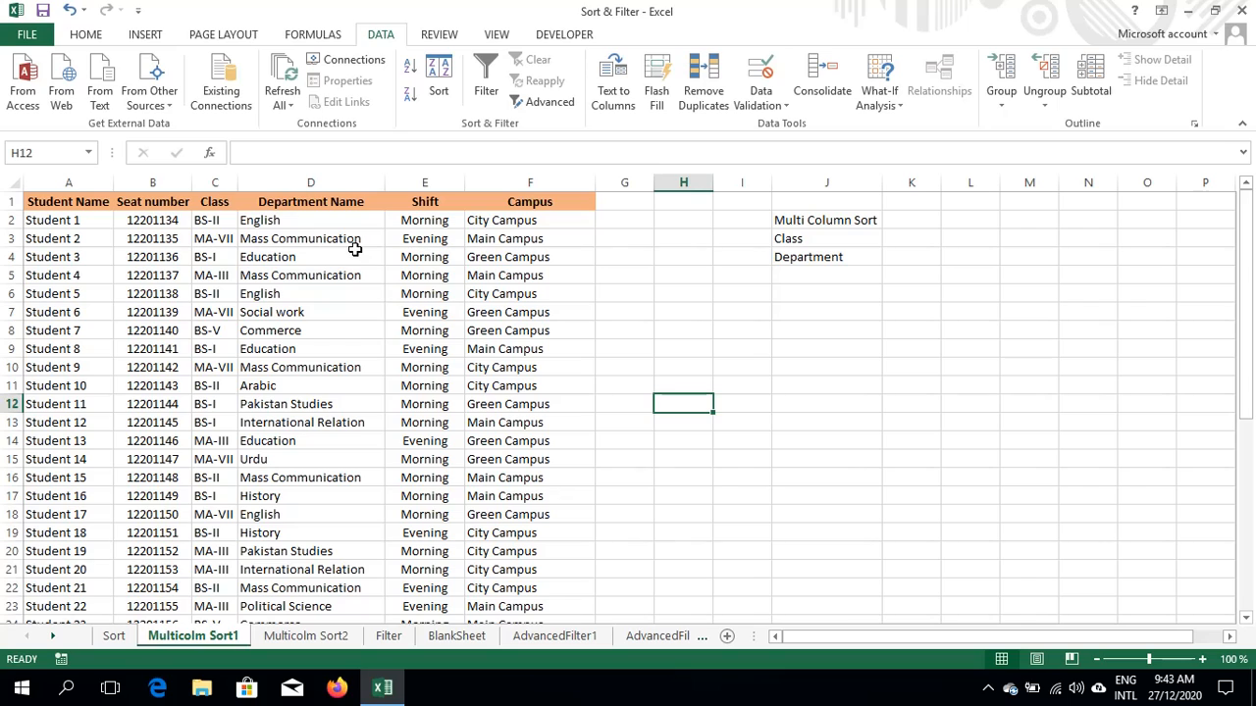
pyautogui.click(277, 316)
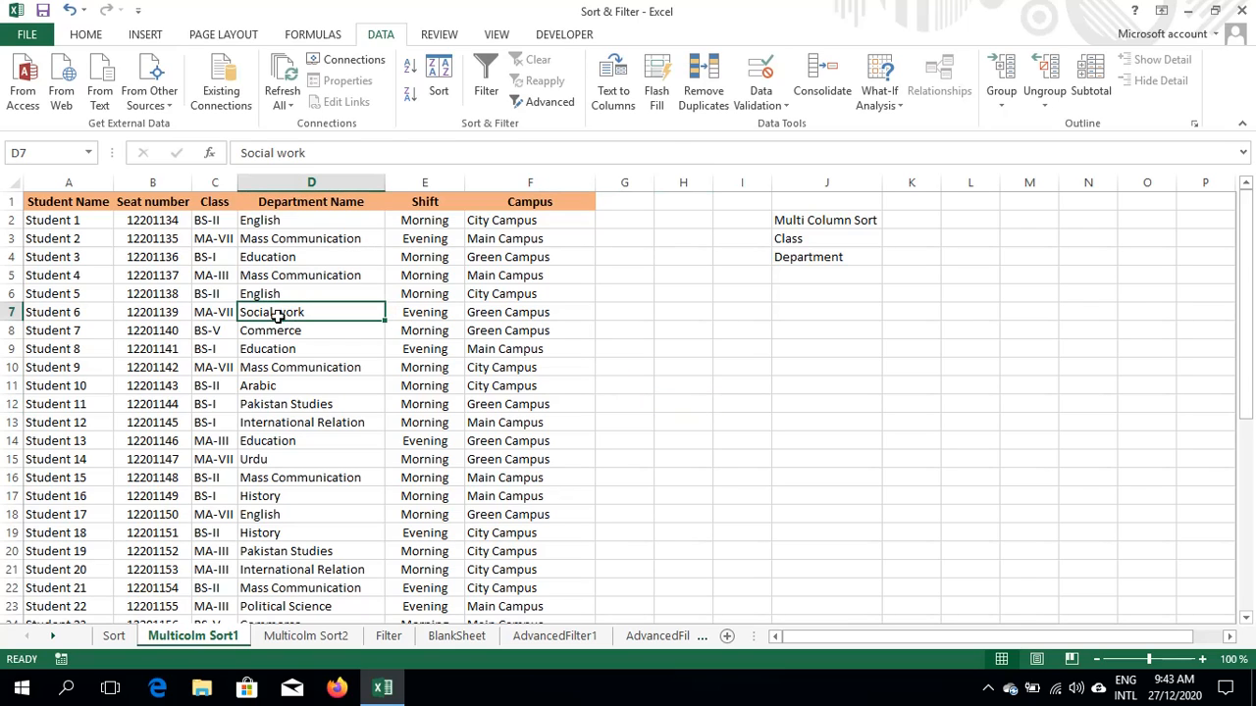
pyautogui.click(438, 93)
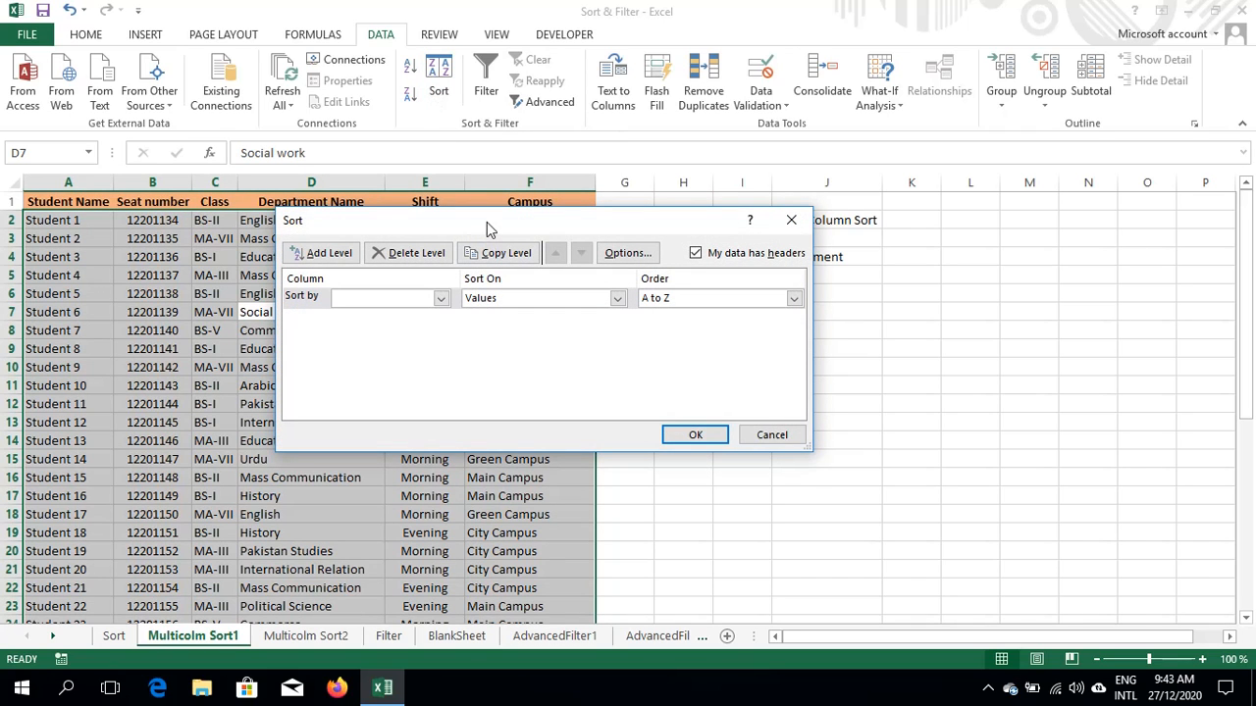
pyautogui.moveTo(486, 222); pyautogui.dragTo(820, 254)
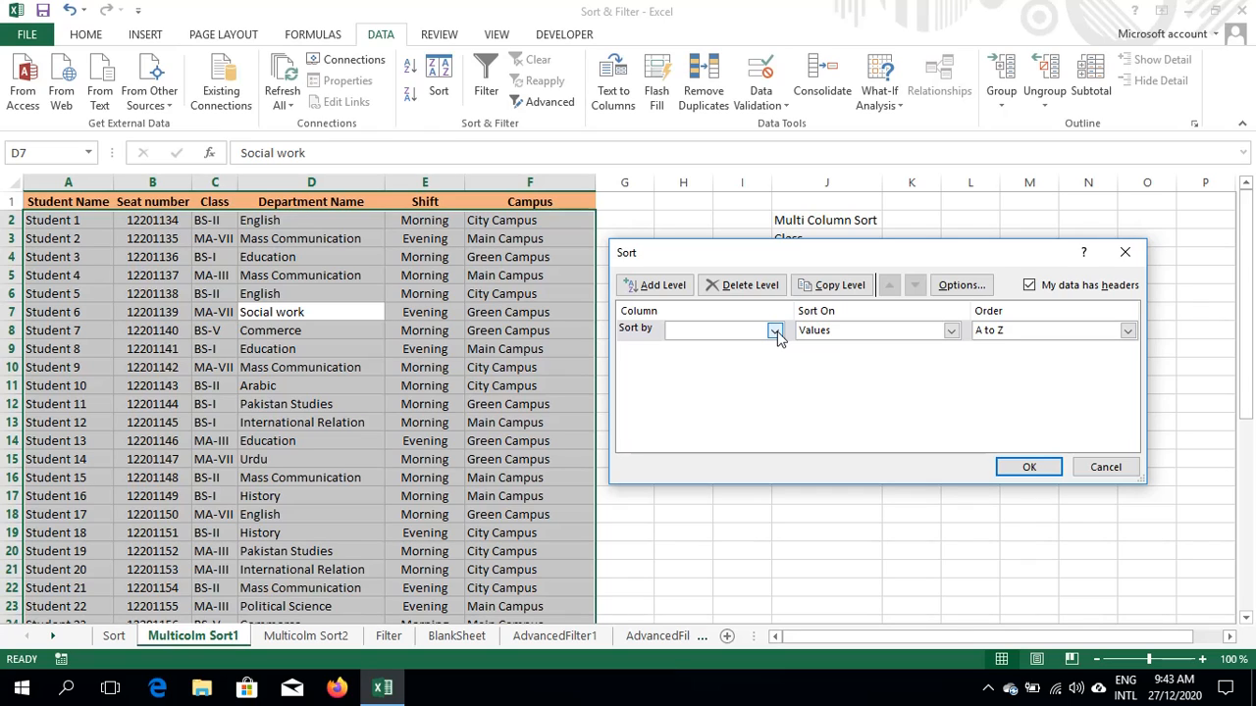
pyautogui.click(775, 331)
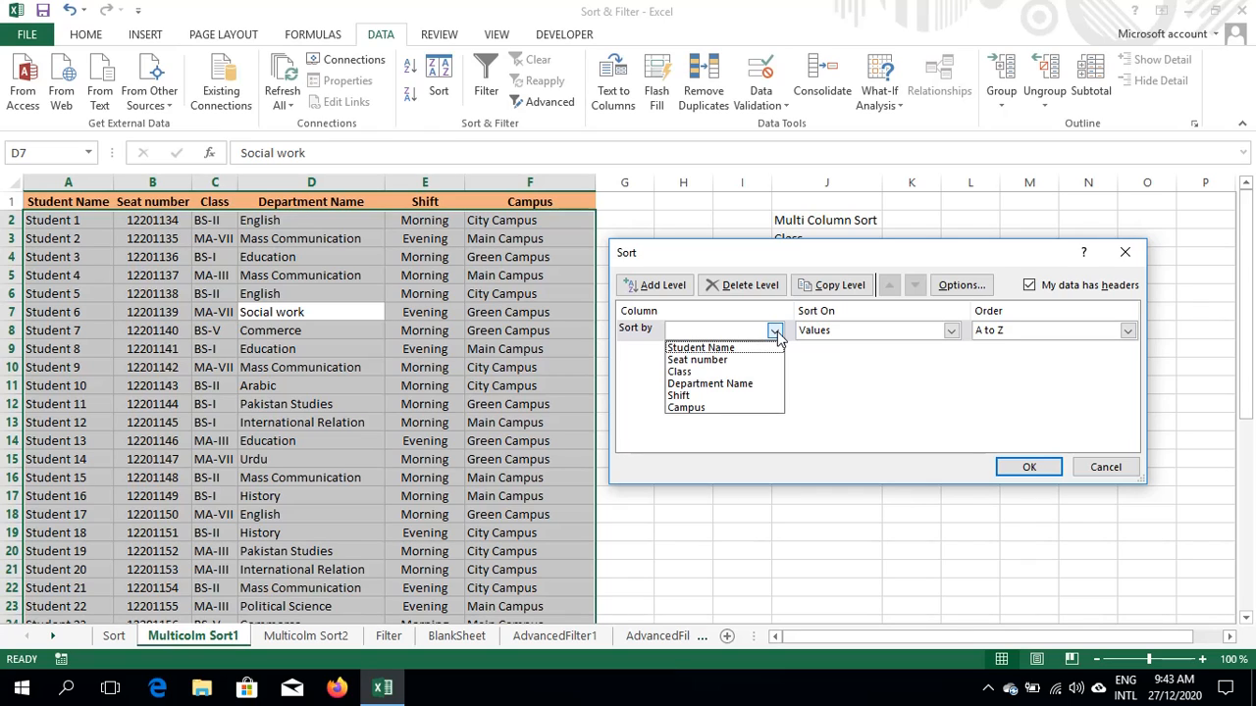
pyautogui.click(706, 373)
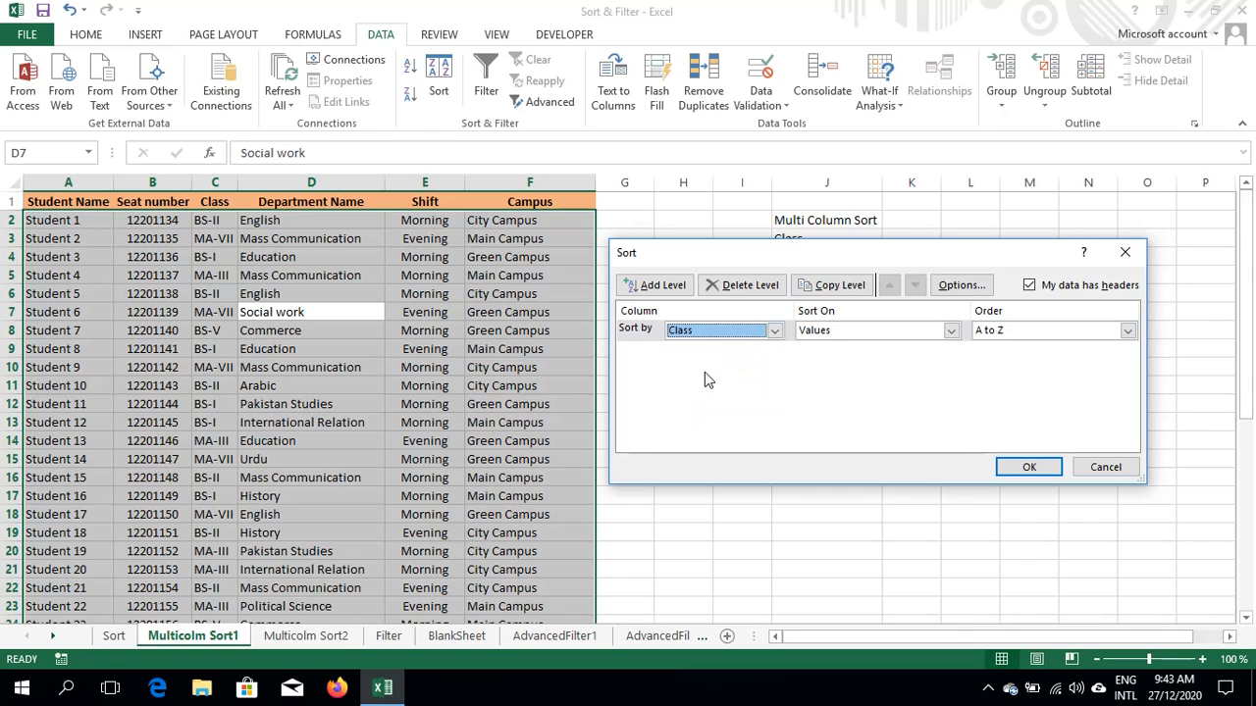
pyautogui.click(951, 332)
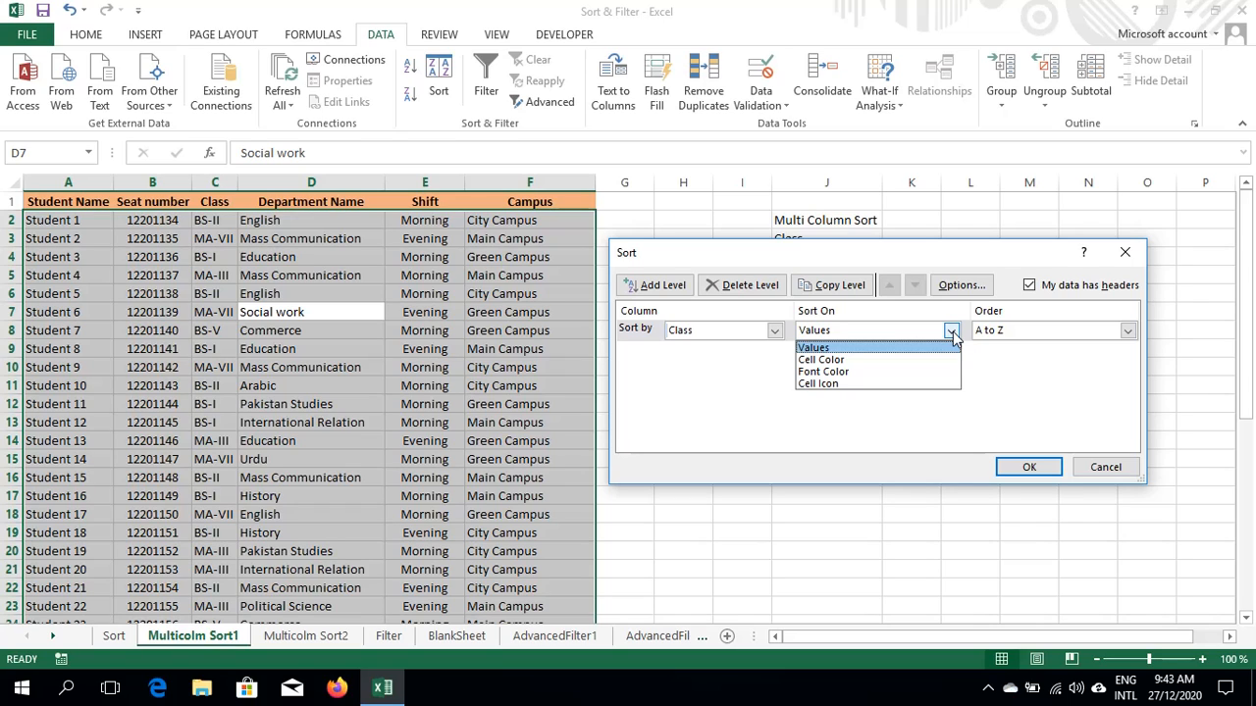
pyautogui.click(951, 331)
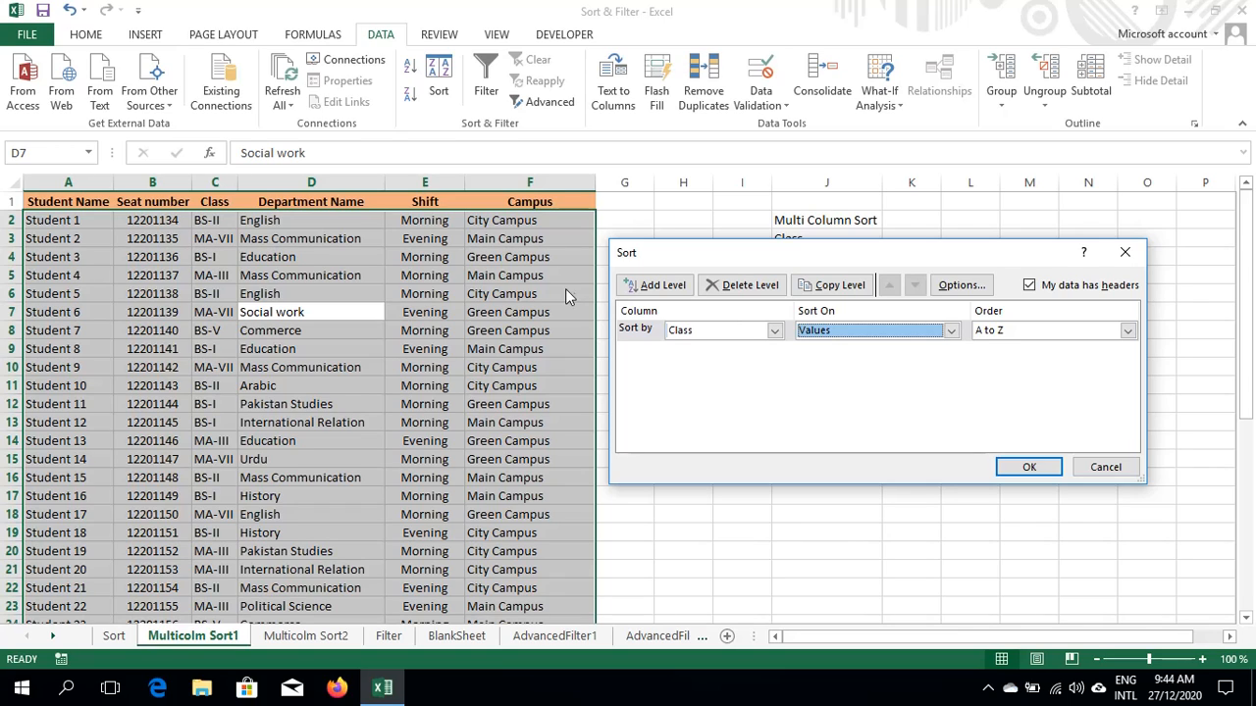
pyautogui.click(774, 331)
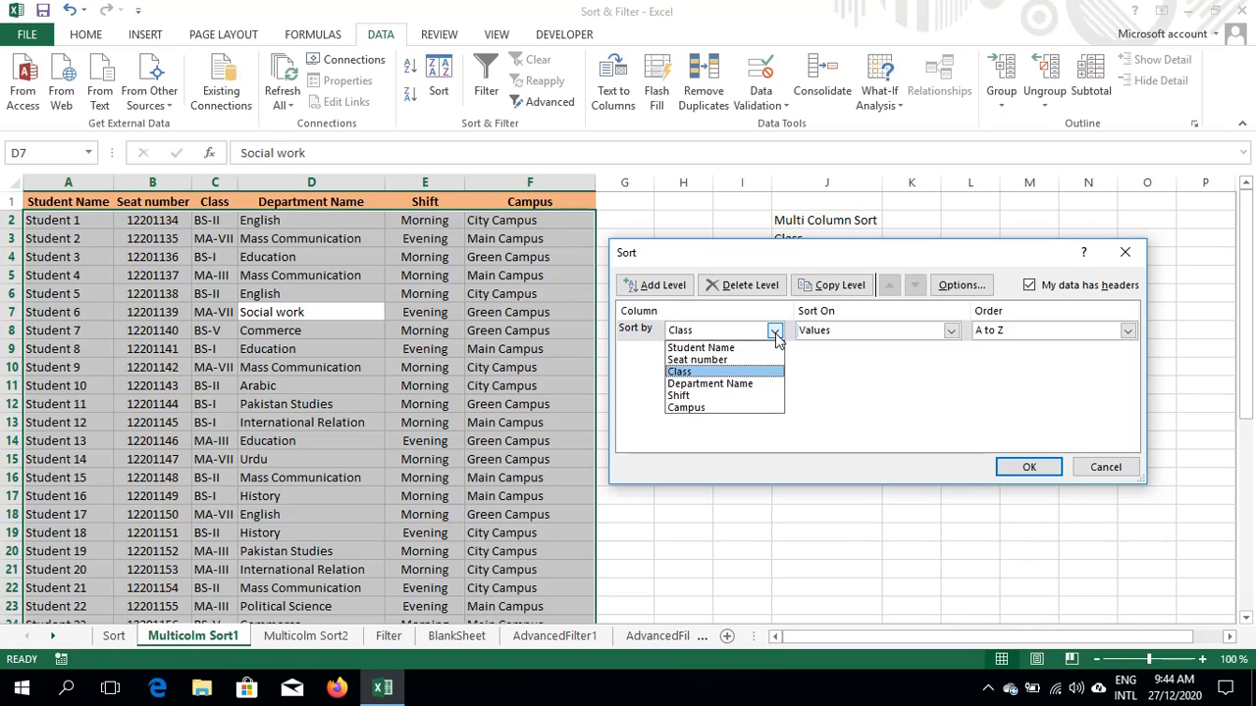
pyautogui.click(711, 384)
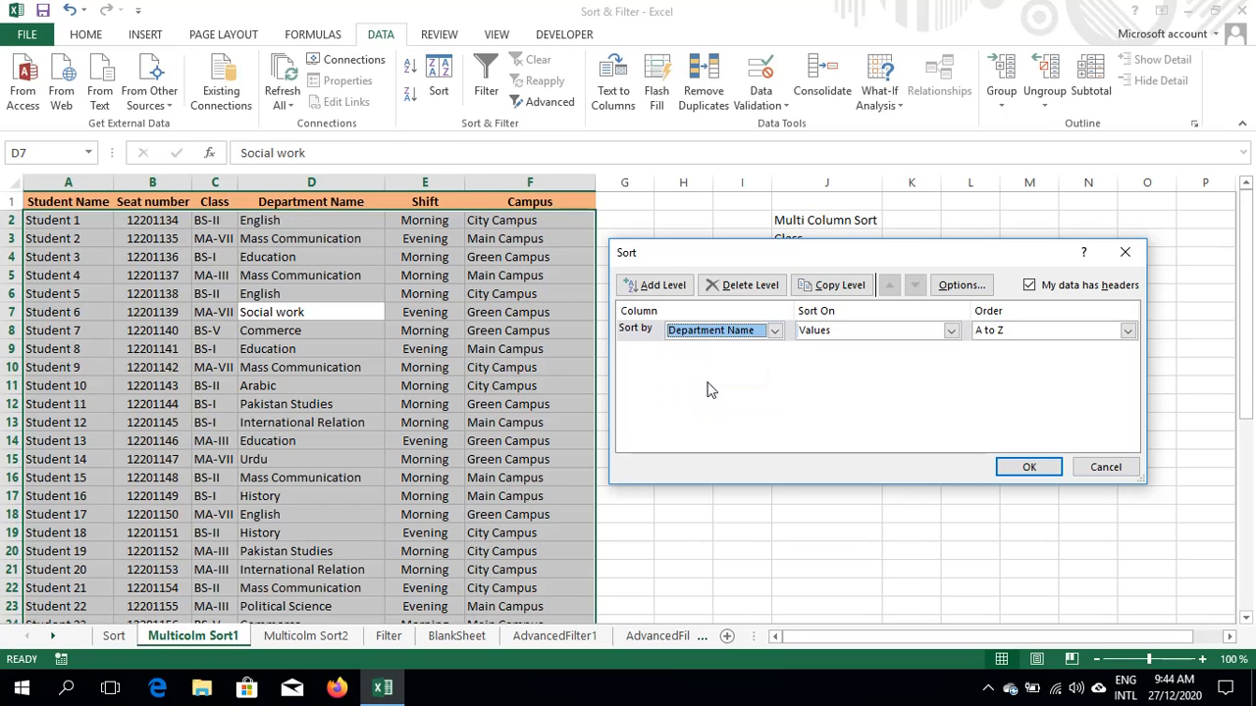
pyautogui.click(774, 331)
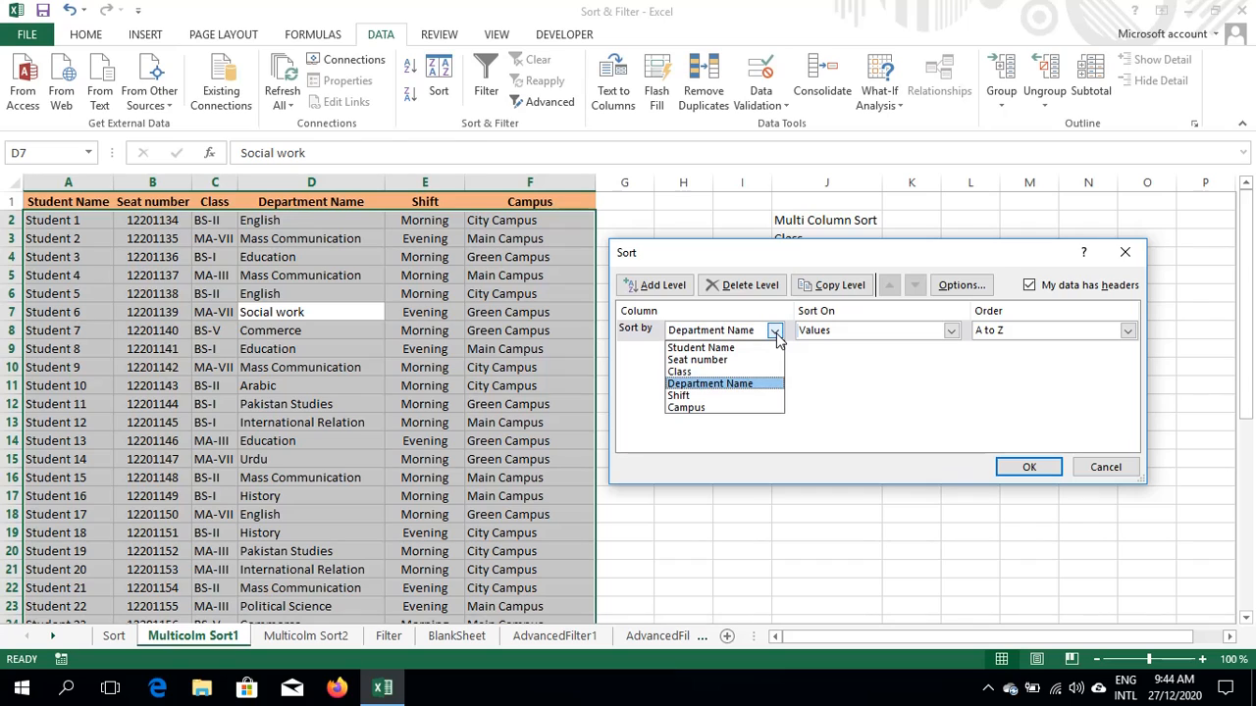
pyautogui.click(710, 374)
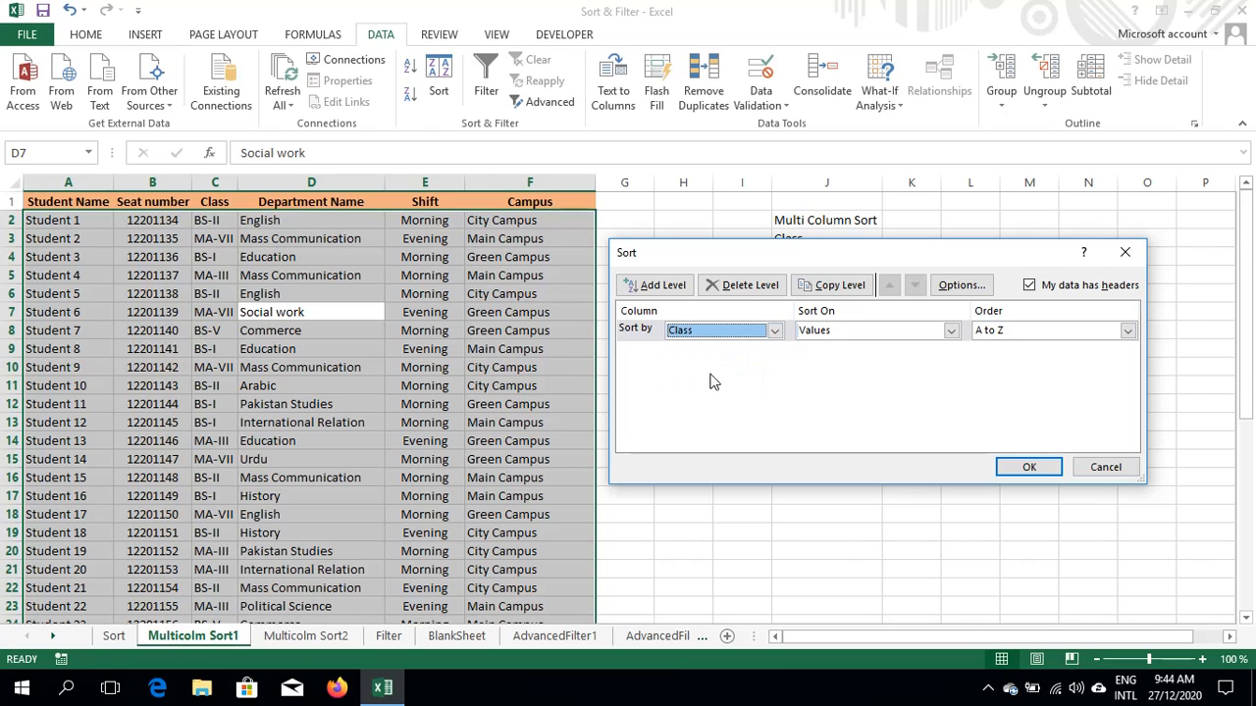
# Add a second sort level on Department Name to the student table's custom sort
pyautogui.click(645, 285)
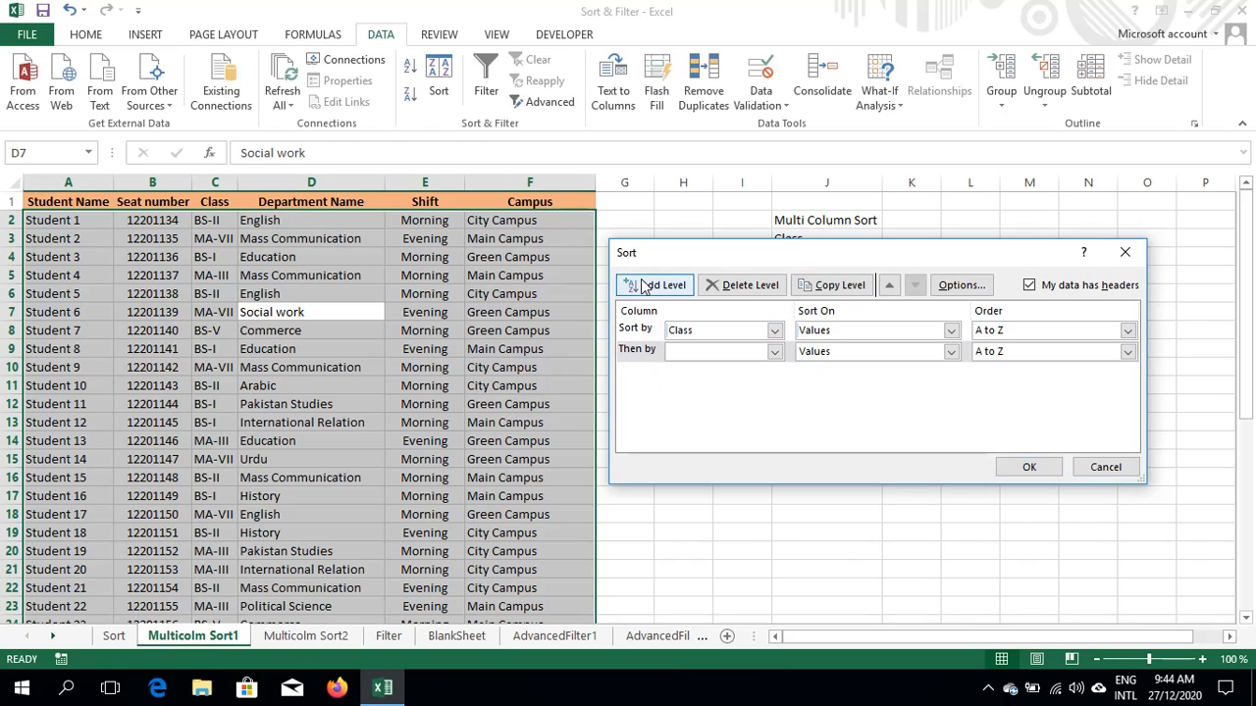
pyautogui.click(774, 355)
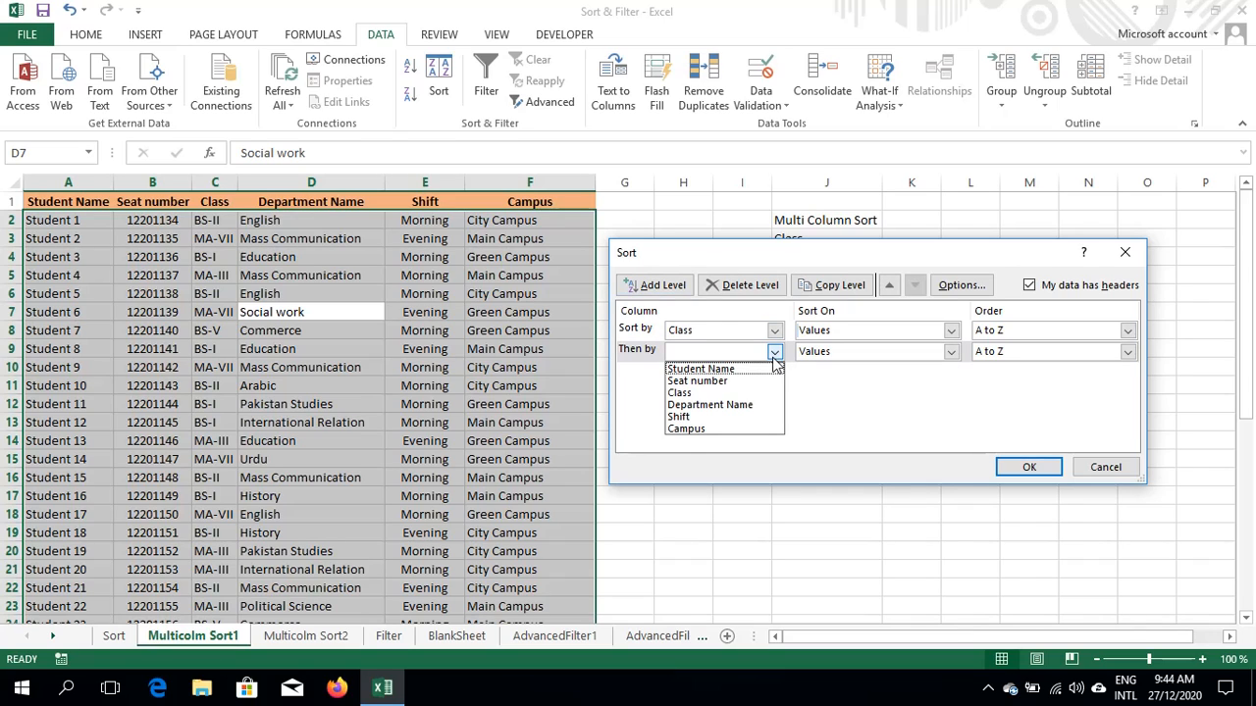
pyautogui.click(722, 405)
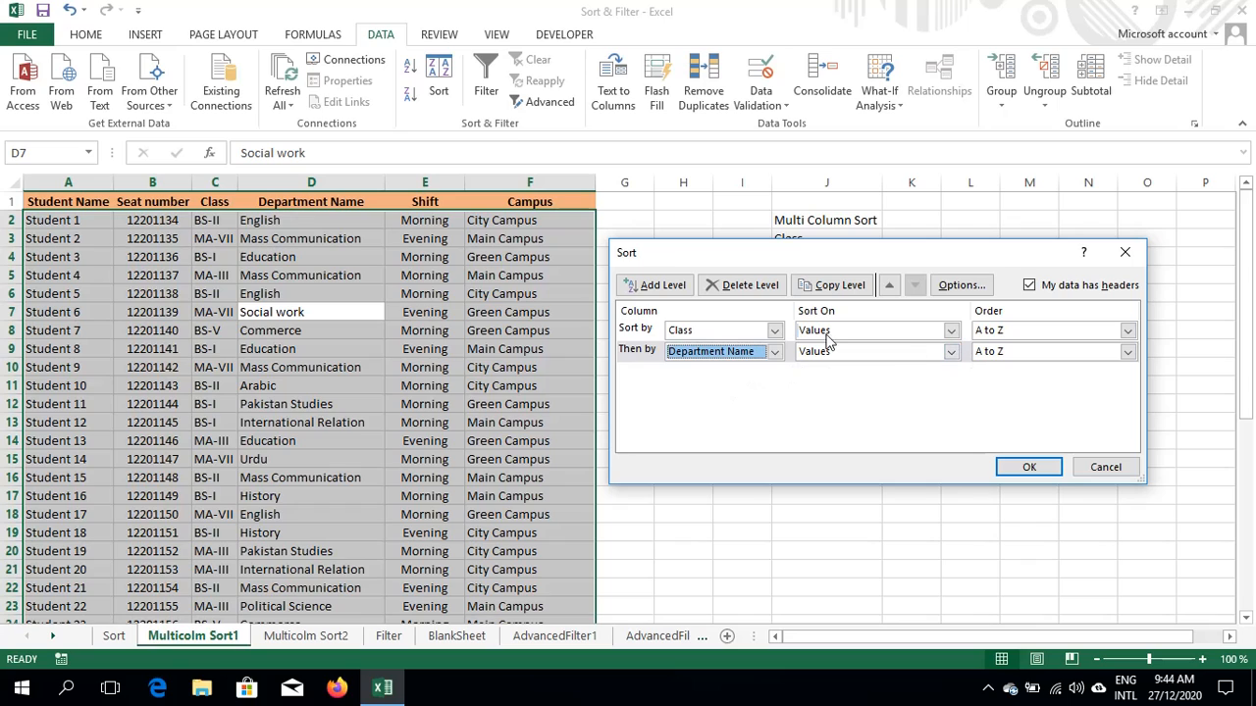
# Add a third sort level on Campus in A to Z order and apply the sort to the student table
pyautogui.click(663, 285)
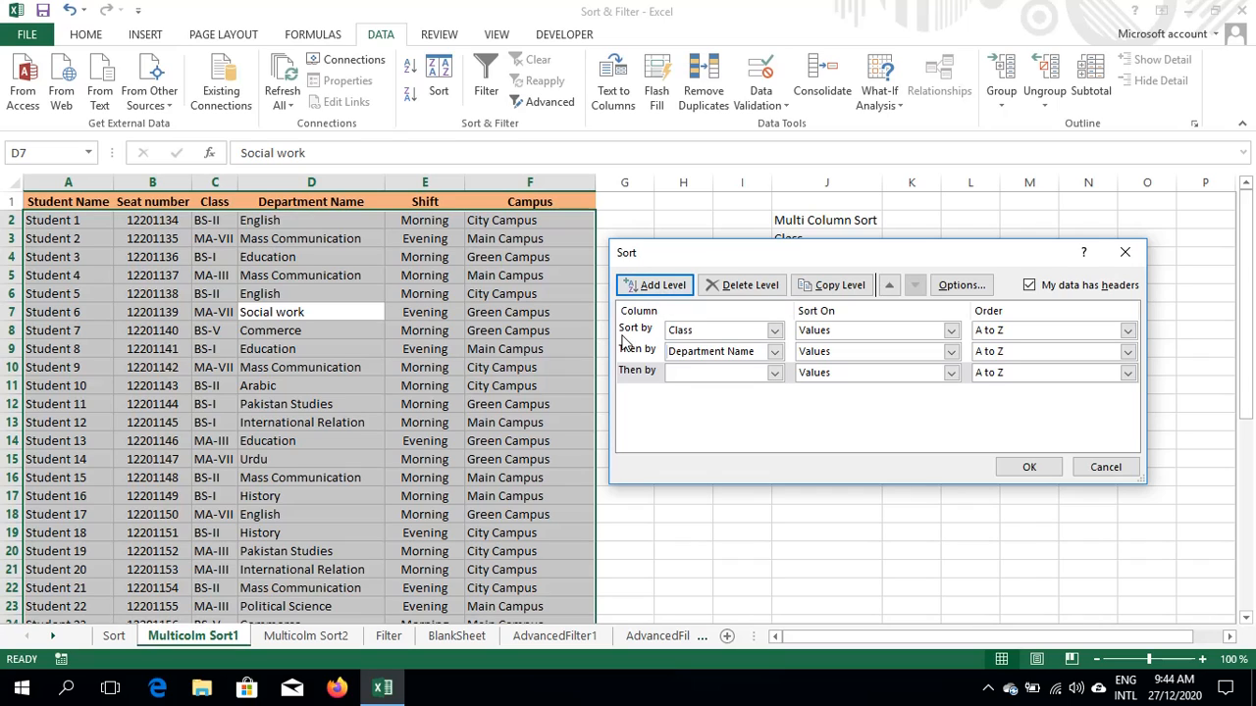
pyautogui.click(774, 373)
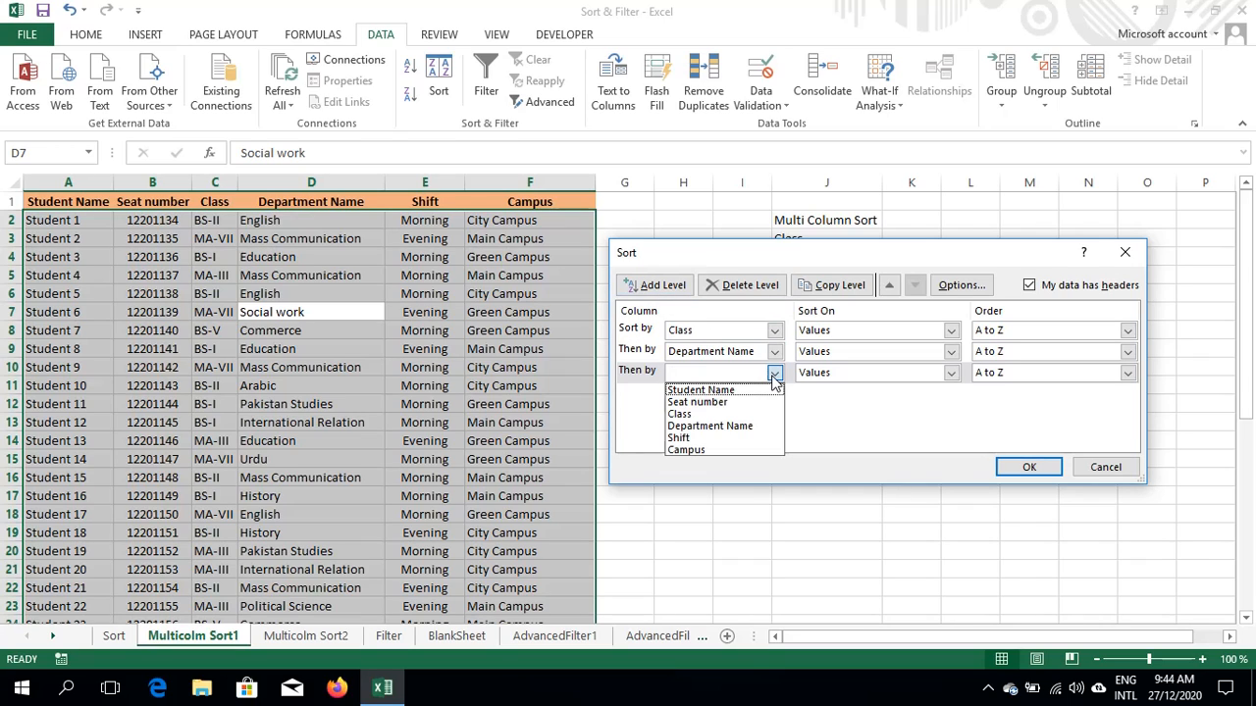
pyautogui.click(702, 451)
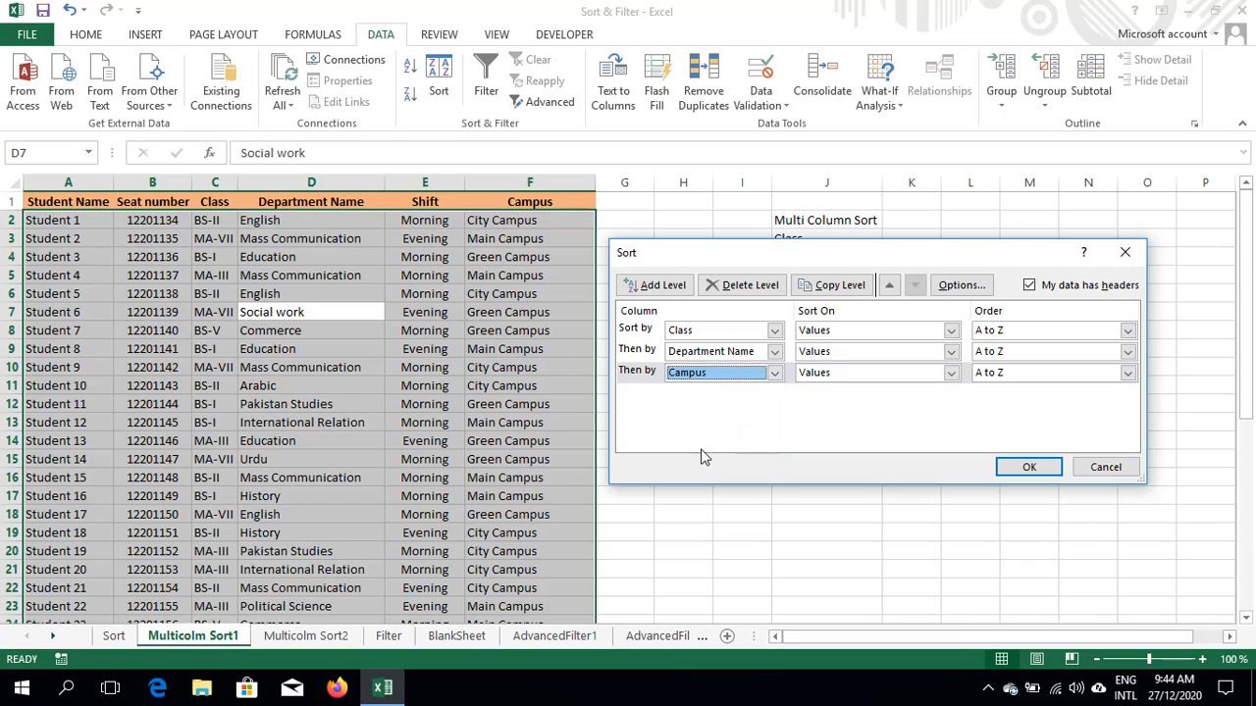
pyautogui.click(1023, 470)
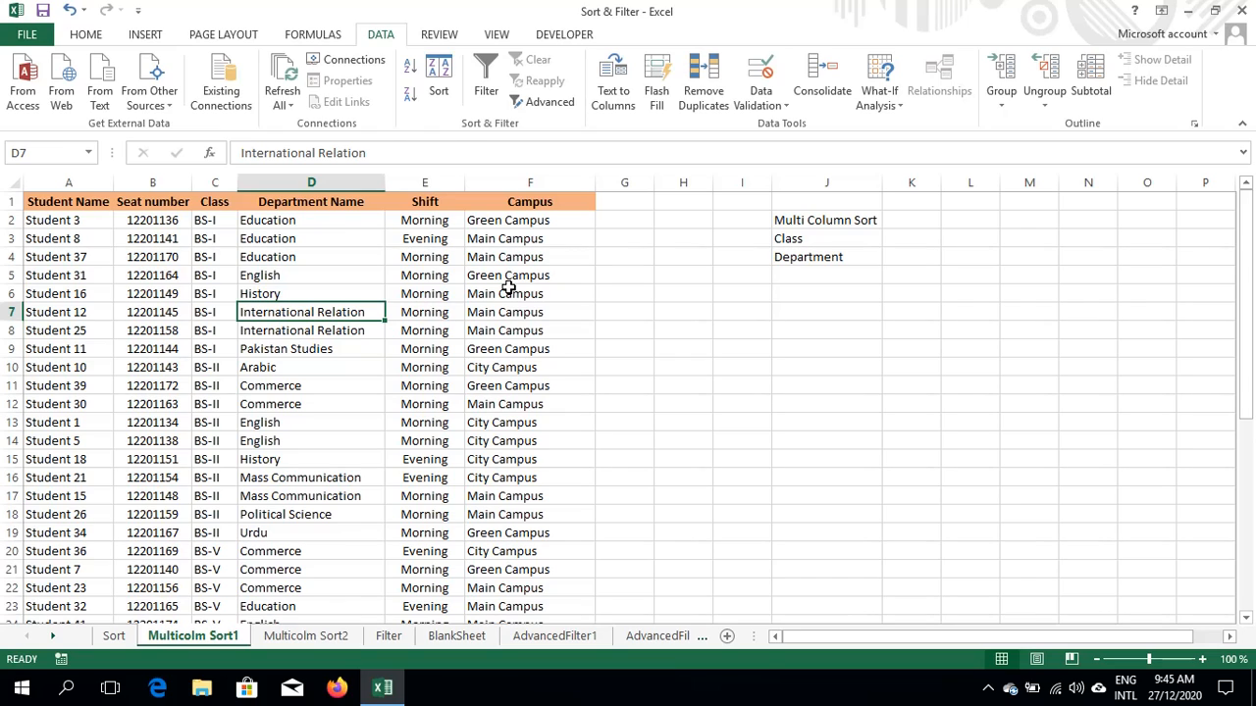
# On the Multicolm Sort2 sheet, start a custom sort of the sales table with Area as the first key
pyautogui.click(306, 636)
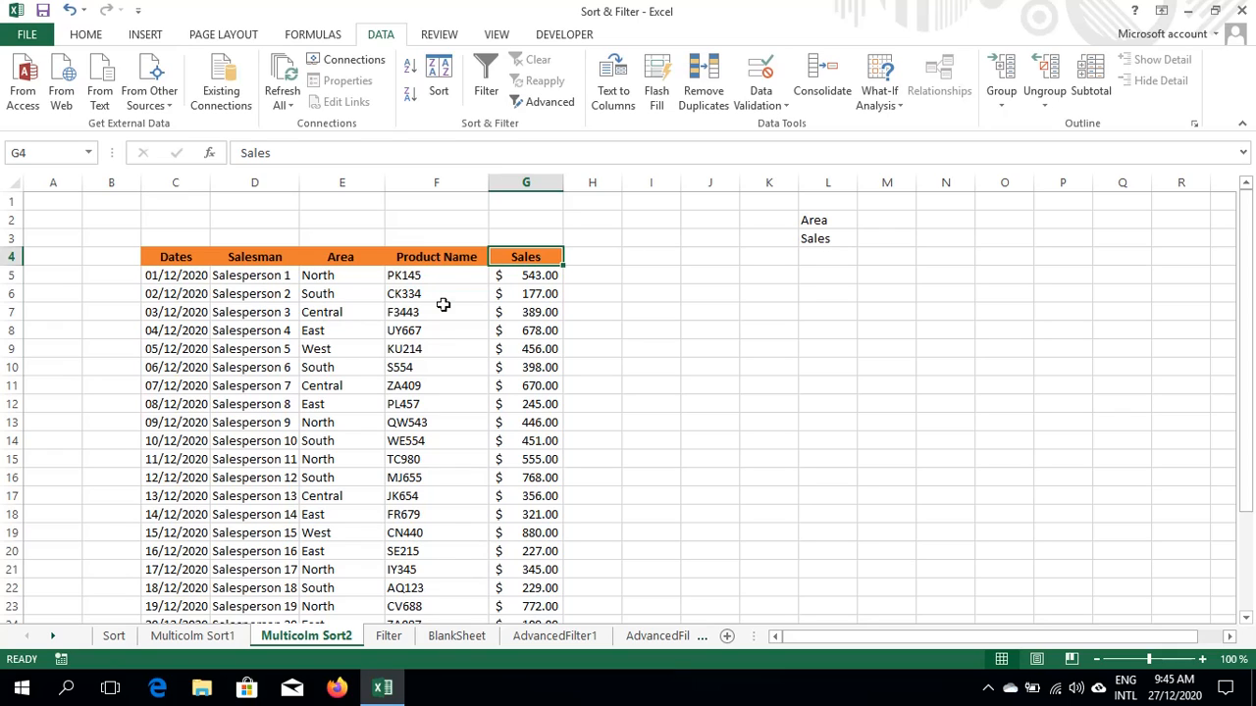
pyautogui.click(348, 258)
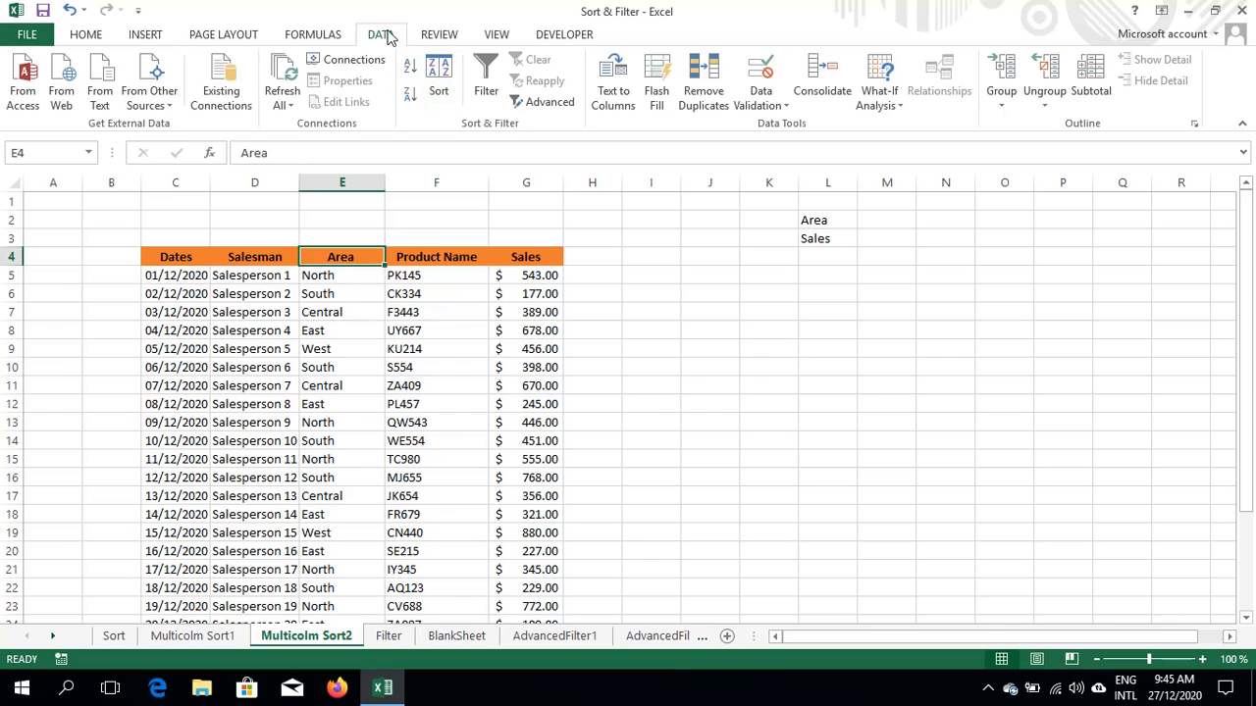
pyautogui.click(438, 93)
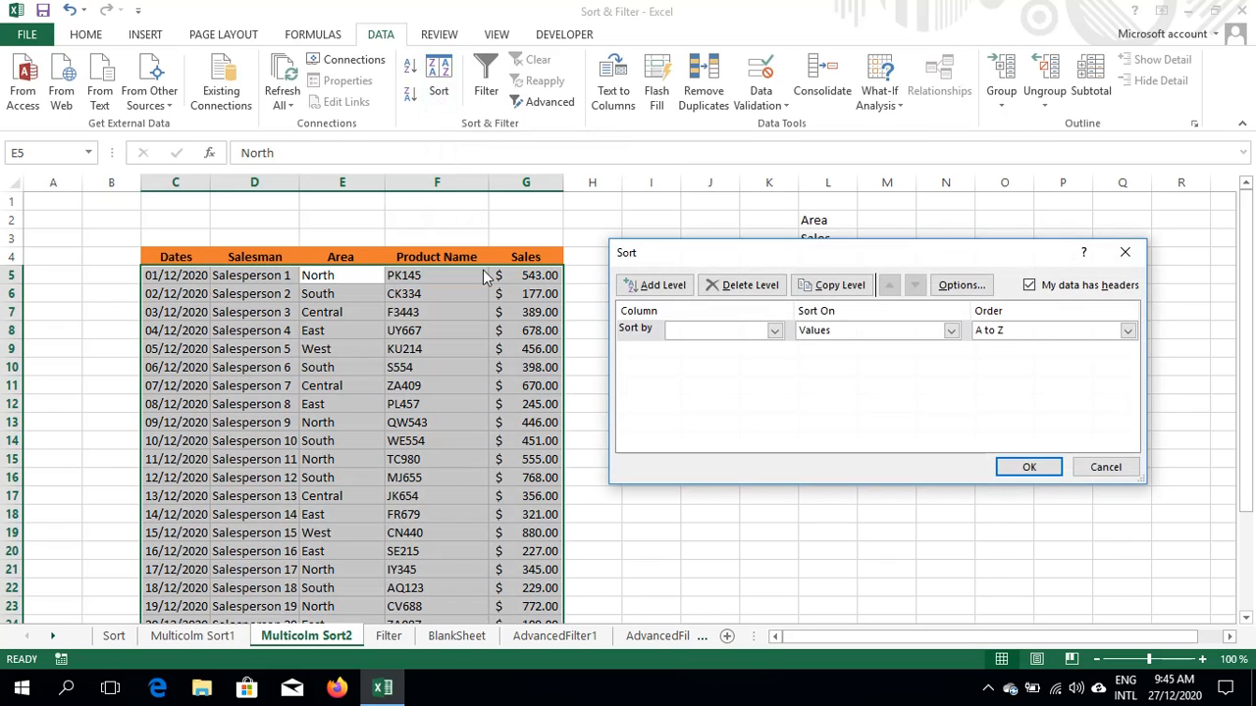
pyautogui.click(774, 334)
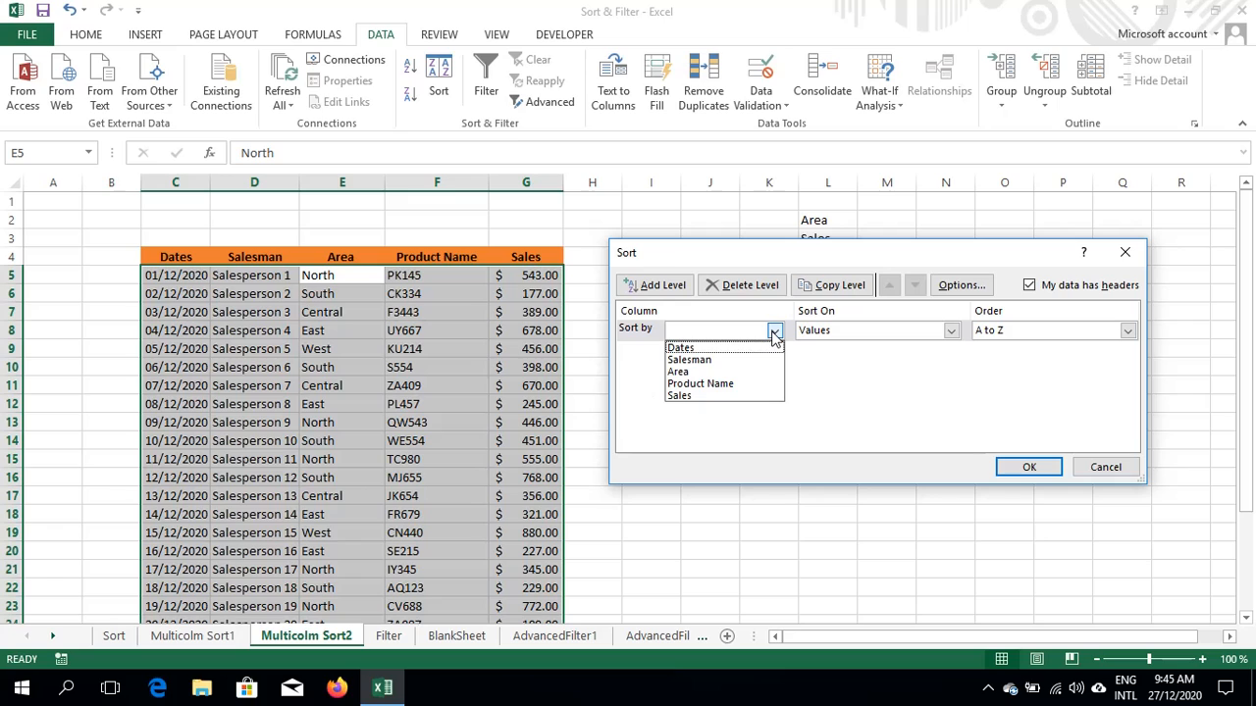
pyautogui.click(681, 372)
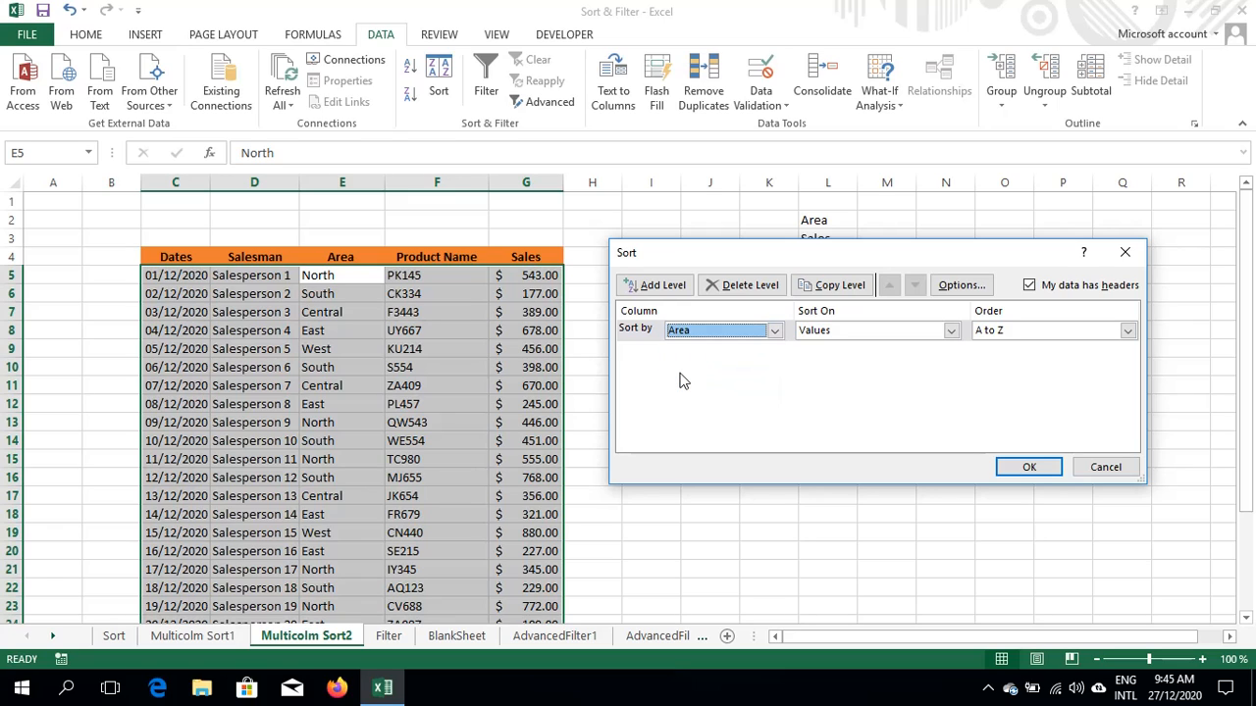
# Add a second sort level on Salesman in A to Z order and apply the sort to the sales table
pyautogui.click(660, 285)
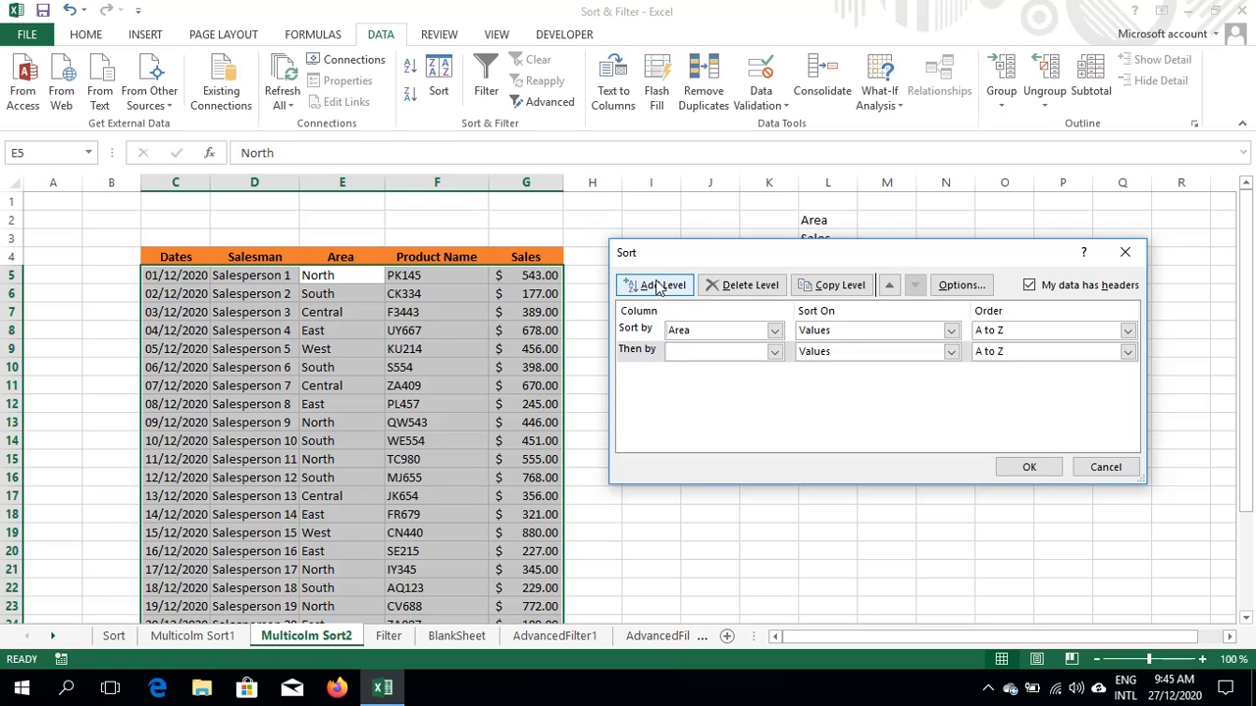
pyautogui.click(775, 353)
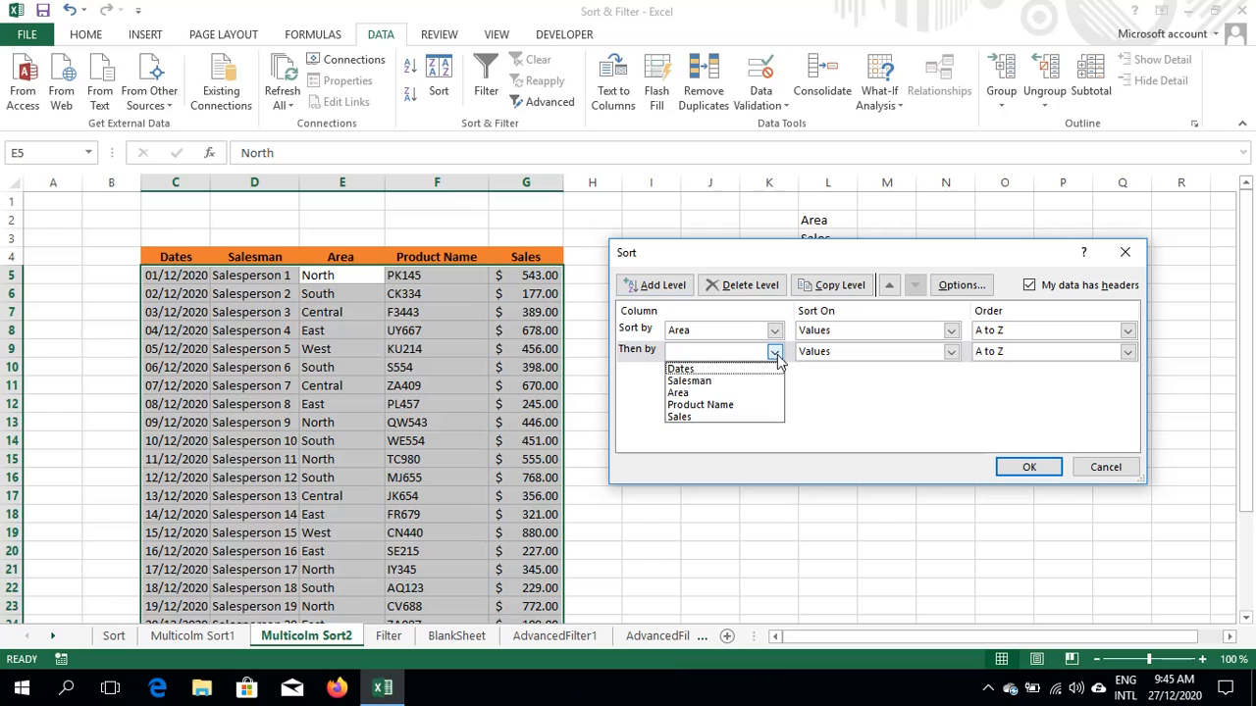
pyautogui.click(700, 381)
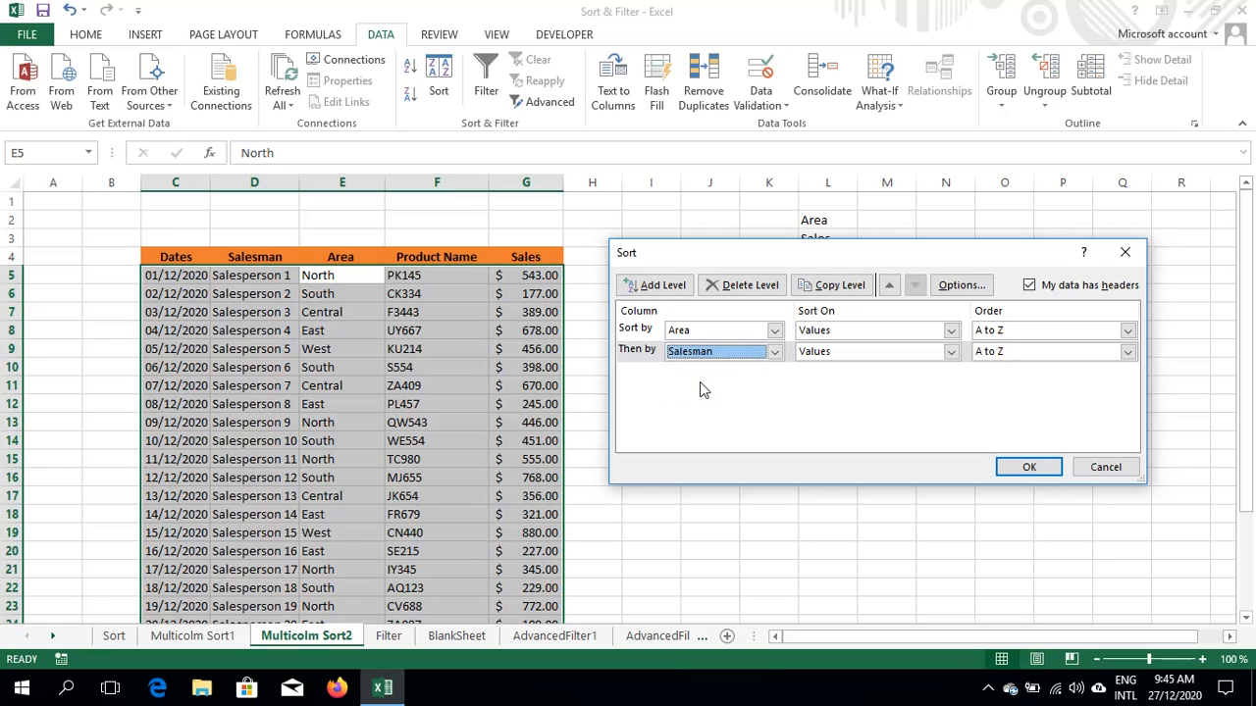
pyautogui.click(1023, 470)
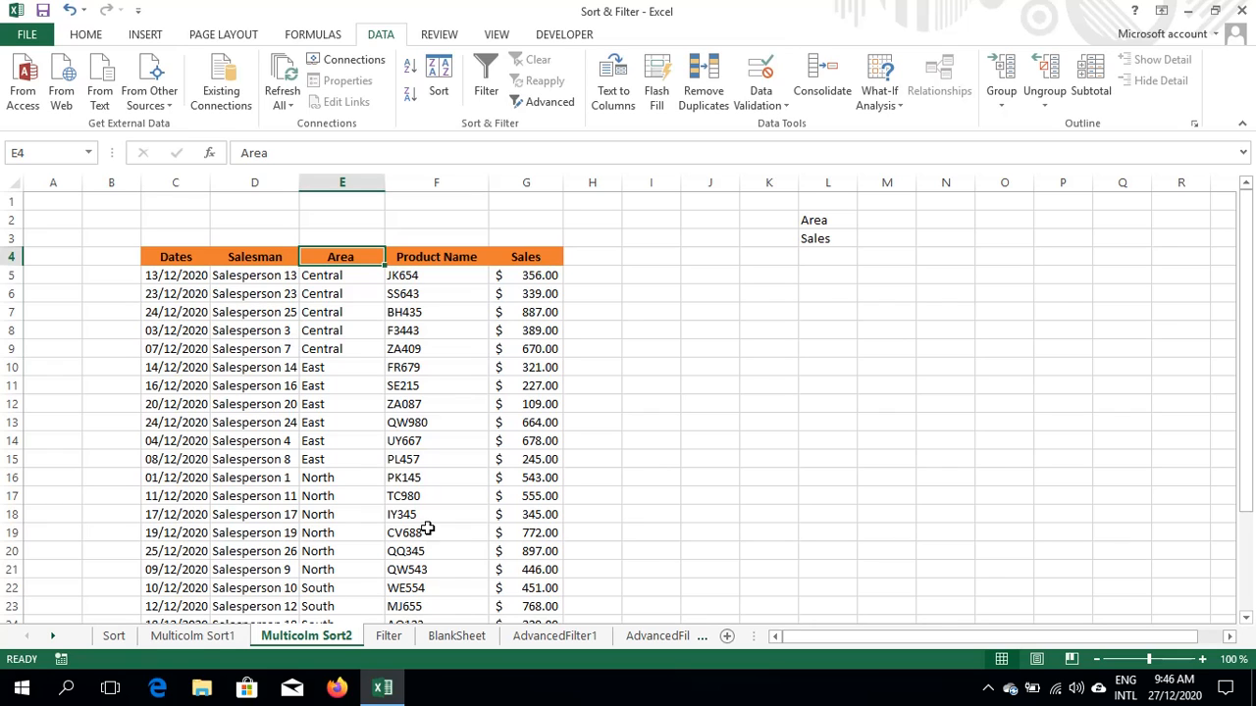
# On the Filter sheet, turn on filtering for the sales table and view the Dates column's filter choices
pyautogui.click(389, 637)
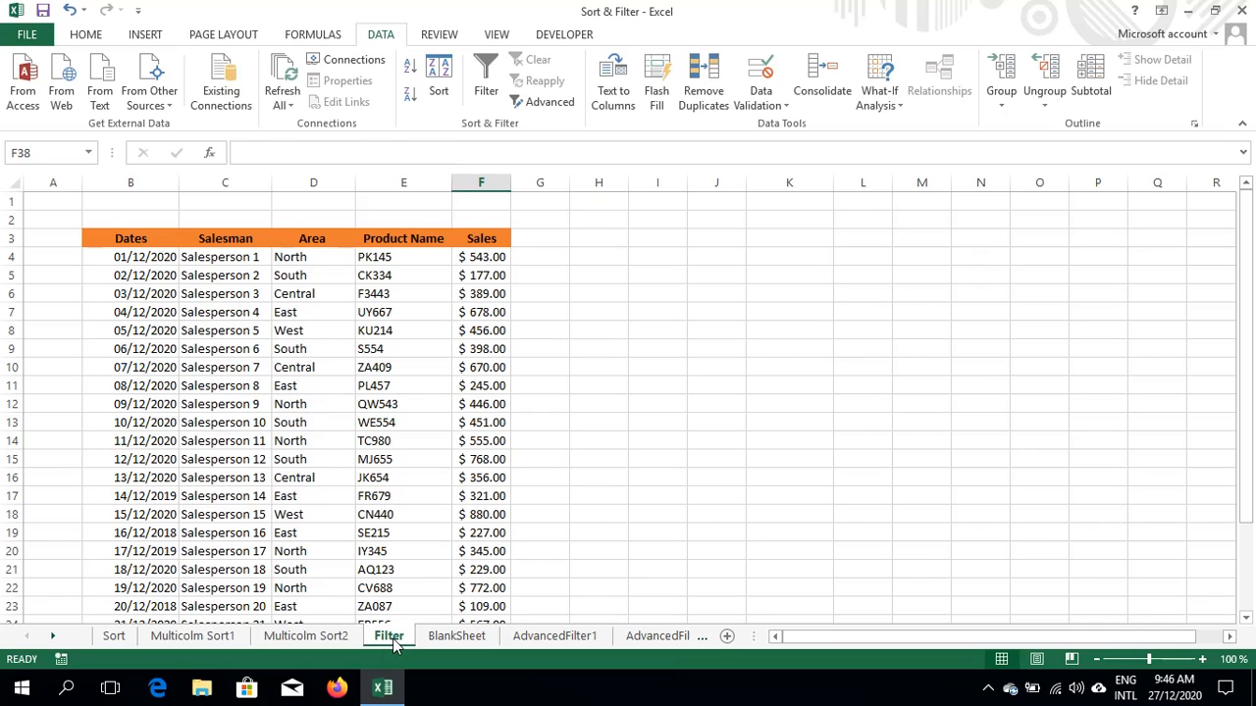
pyautogui.hotkey('ctrl', 'shift', 'l')
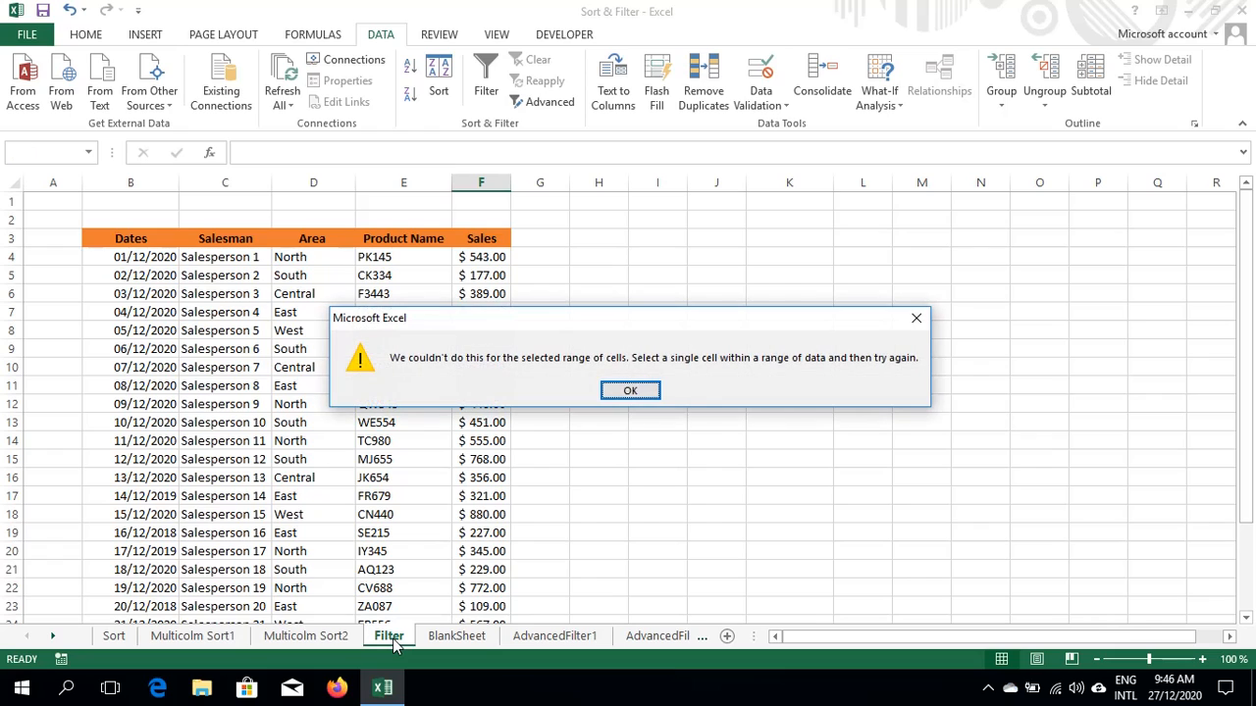
pyautogui.click(636, 392)
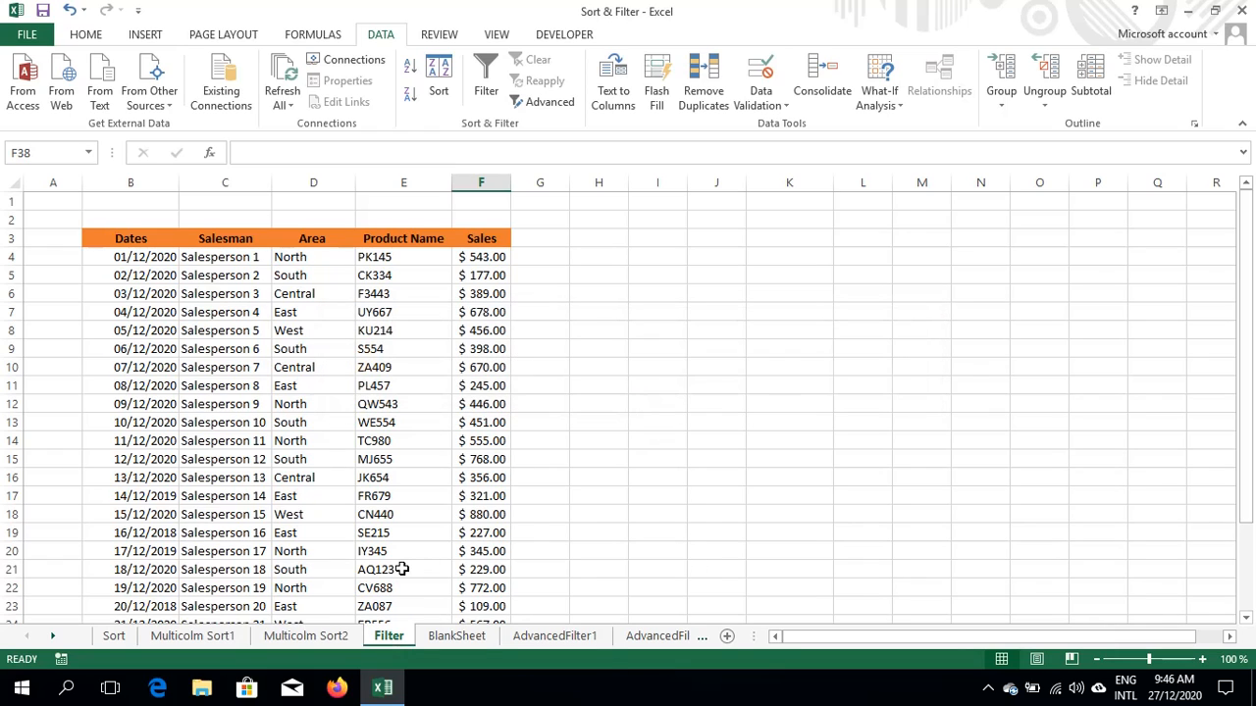
pyautogui.click(306, 410)
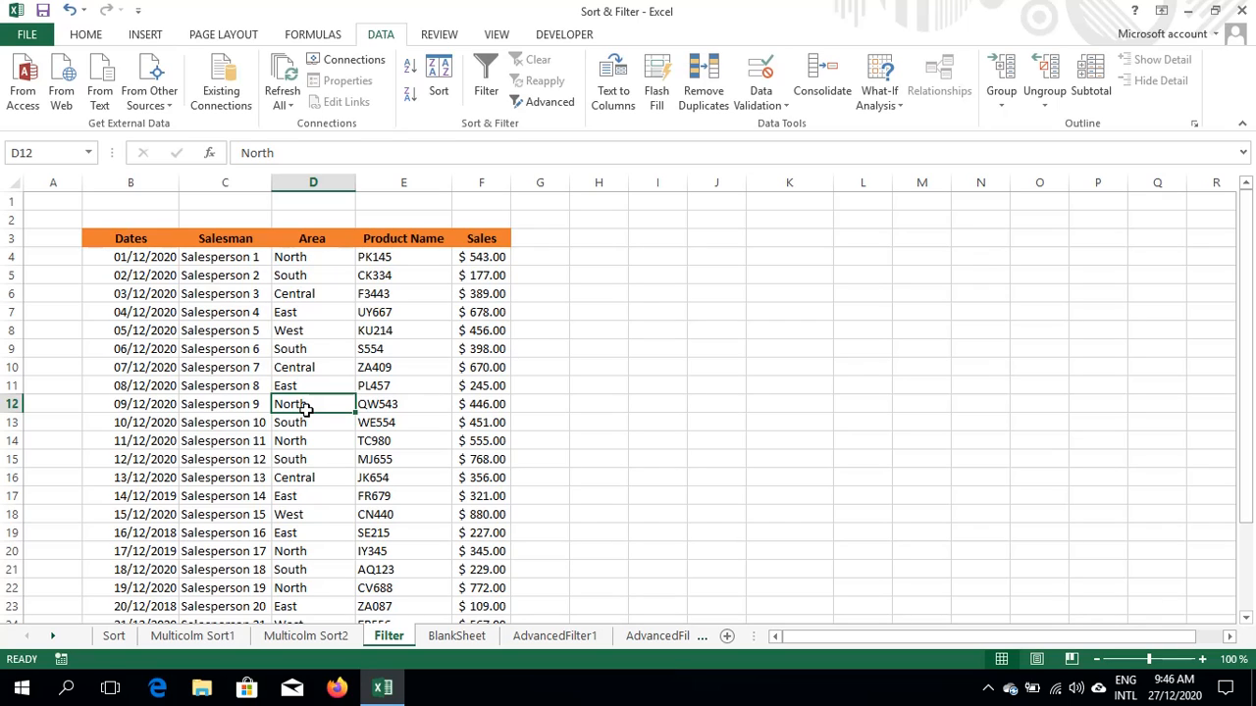
pyautogui.hotkey('ctrl', 'shift', 'l')
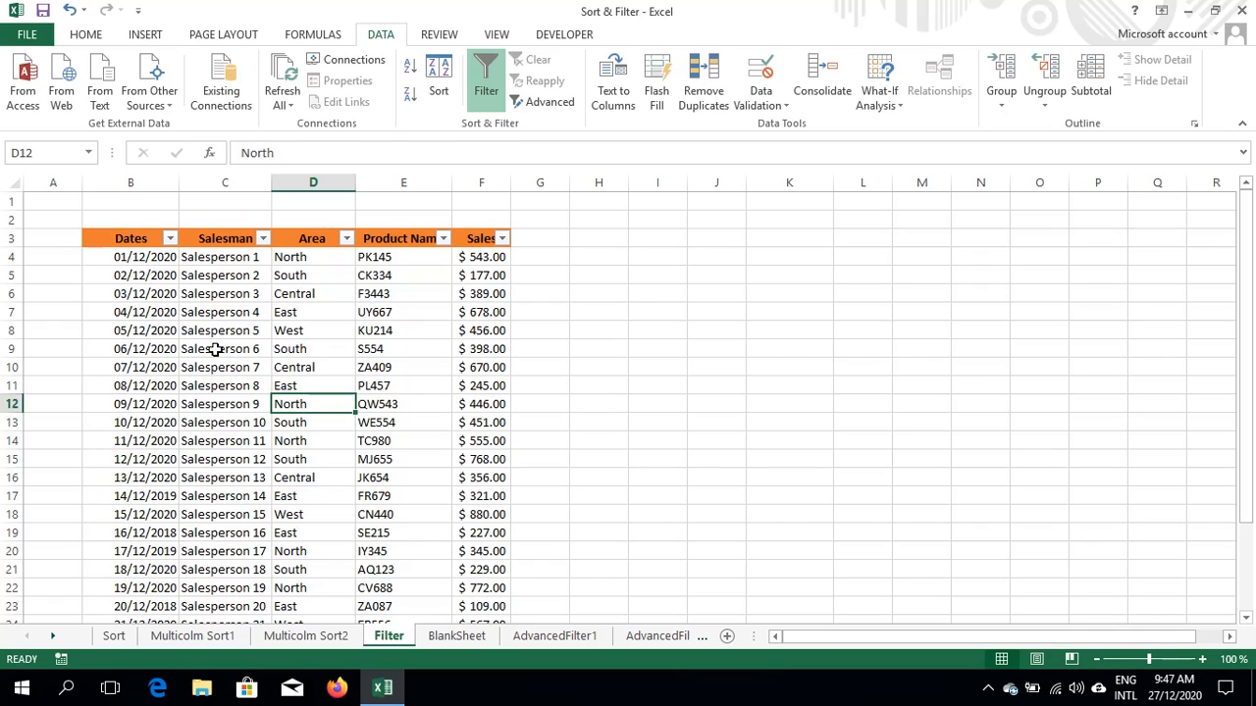
pyautogui.click(171, 239)
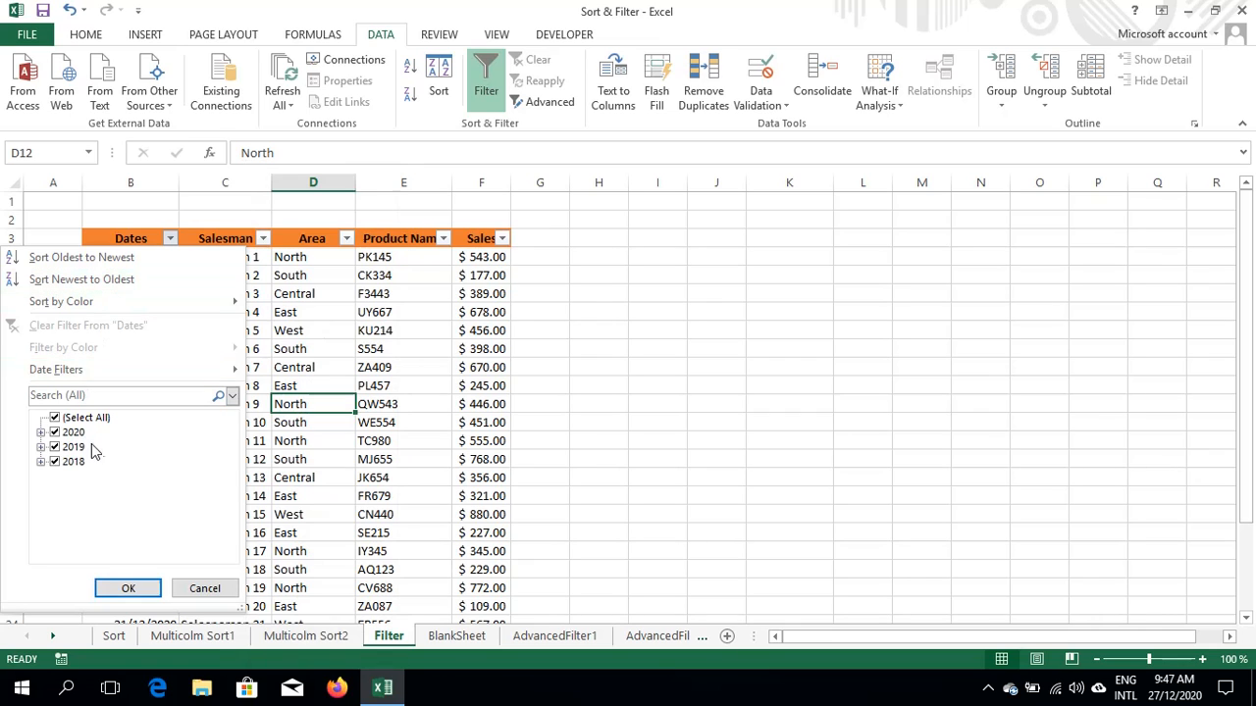
pyautogui.press('Escape')
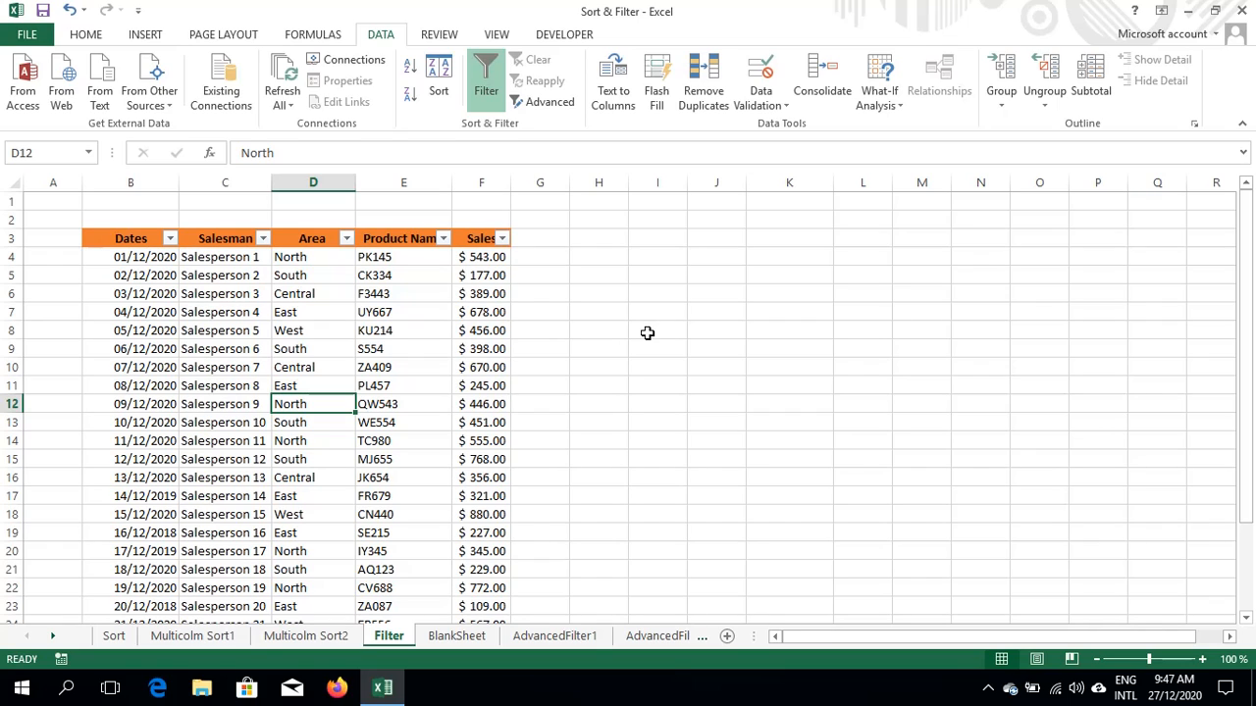
# Turn the sales table's filtering off and back on twice
pyautogui.hotkey('ctrl', 'shift', 'l')
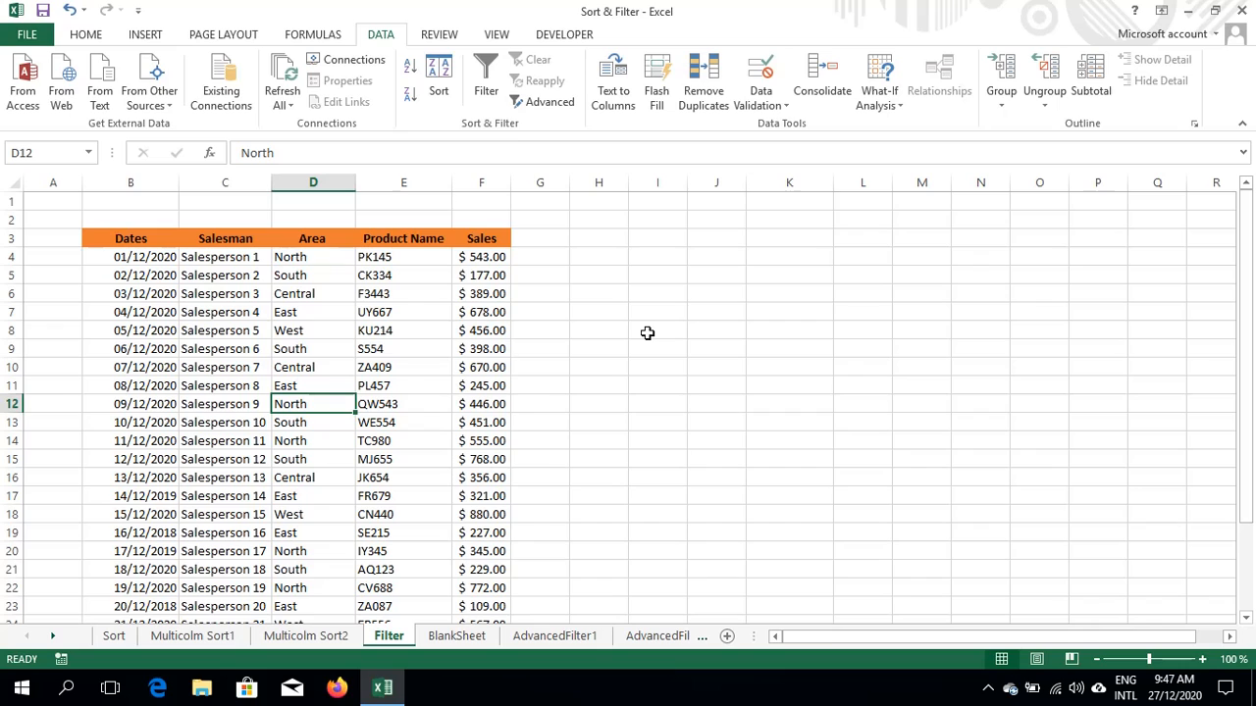
pyautogui.click(487, 91)
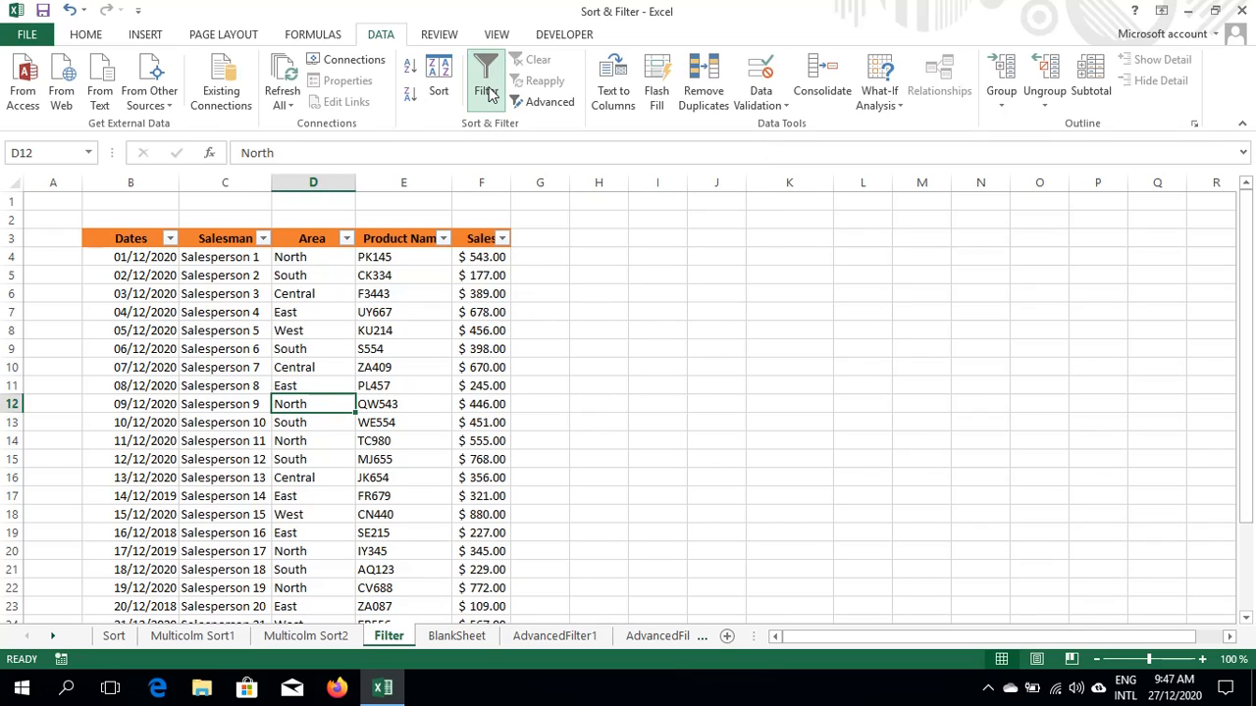
pyautogui.click(489, 91)
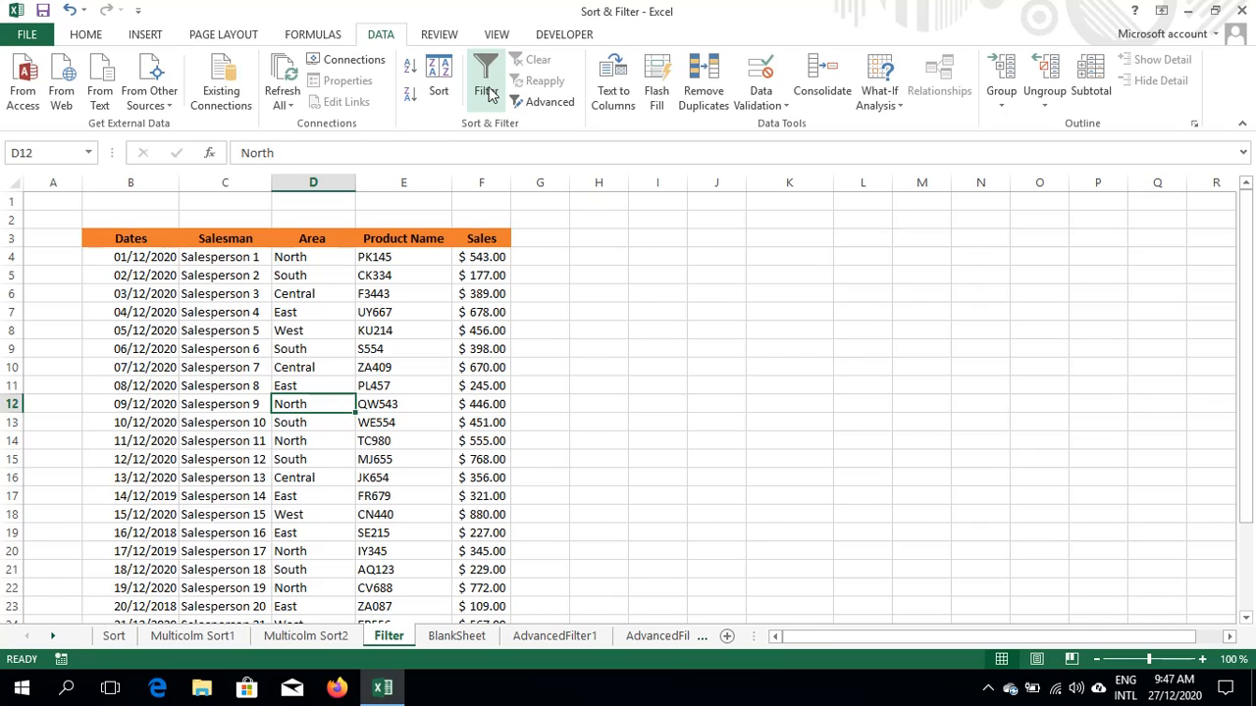
pyautogui.click(489, 94)
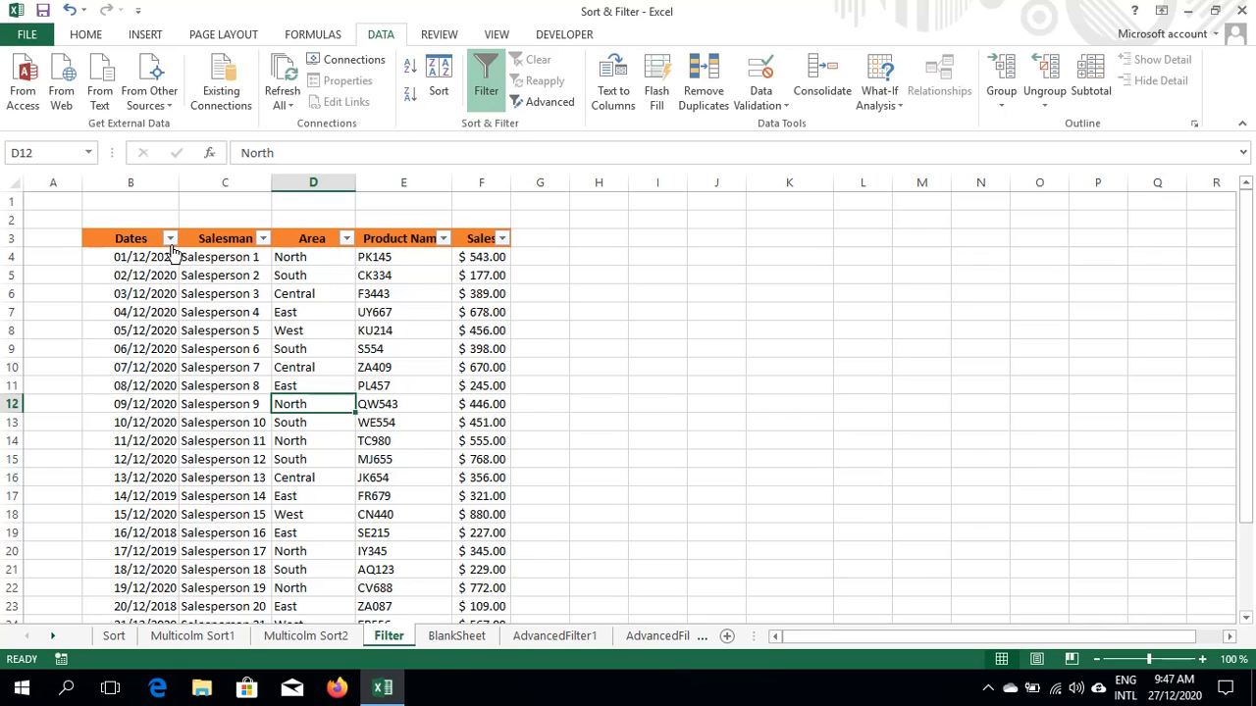
# Filter the Dates column to show only 2019 and clear that filter again
pyautogui.click(170, 239)
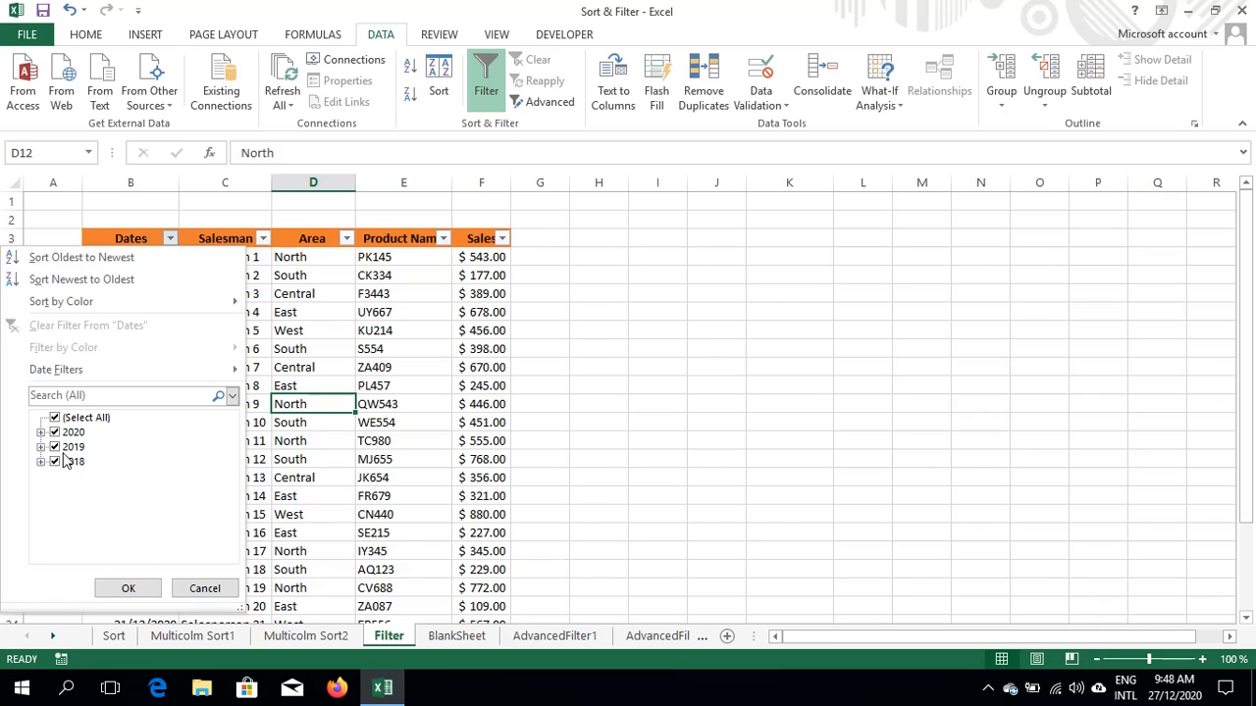
pyautogui.click(55, 419)
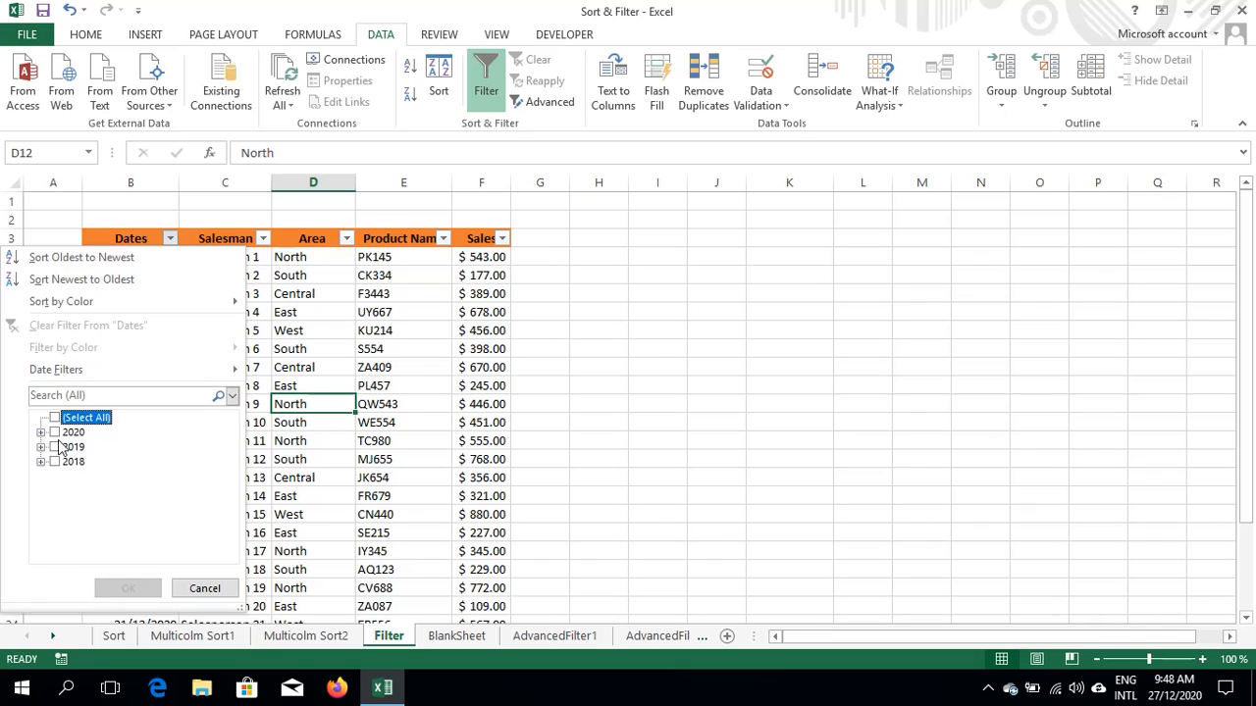
pyautogui.click(55, 448)
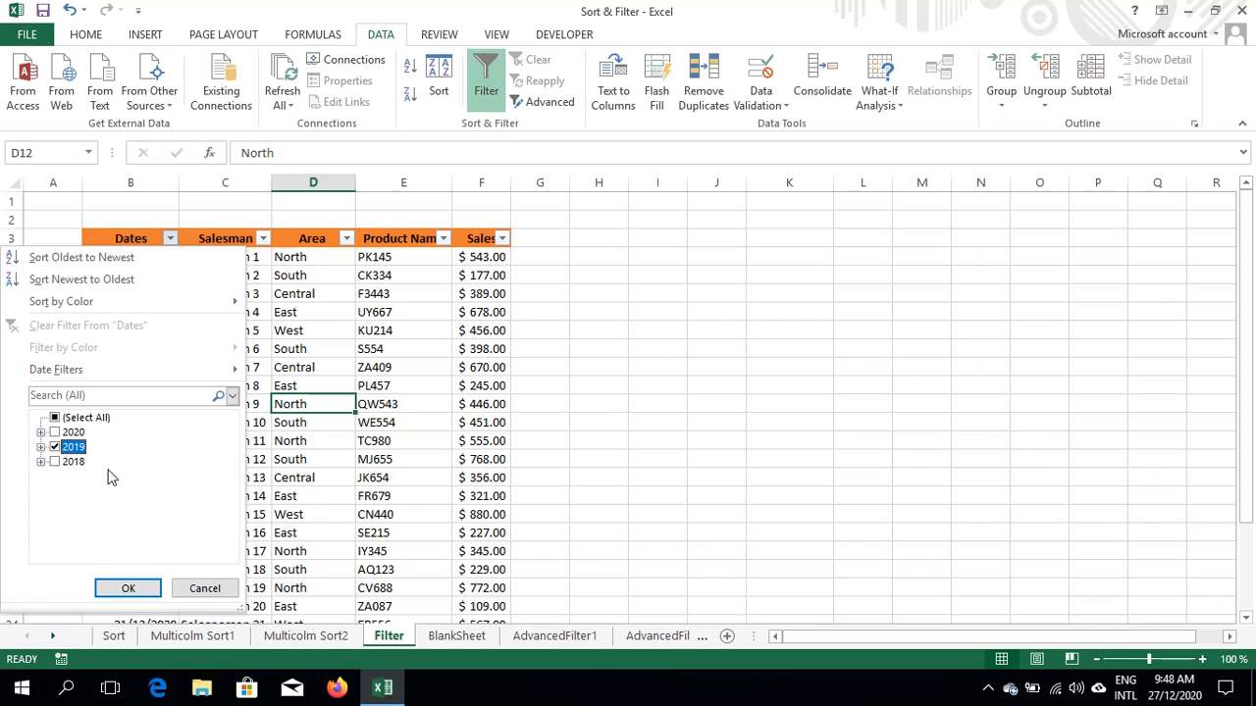
pyautogui.click(128, 589)
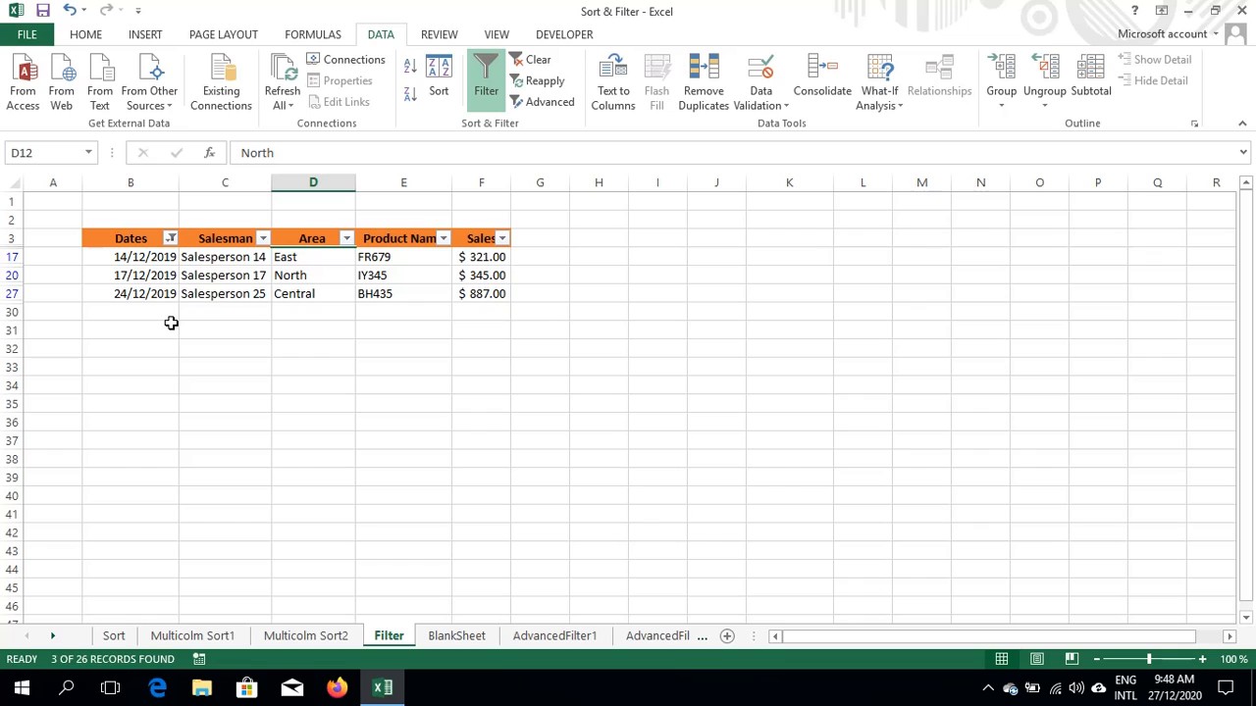
pyautogui.click(539, 61)
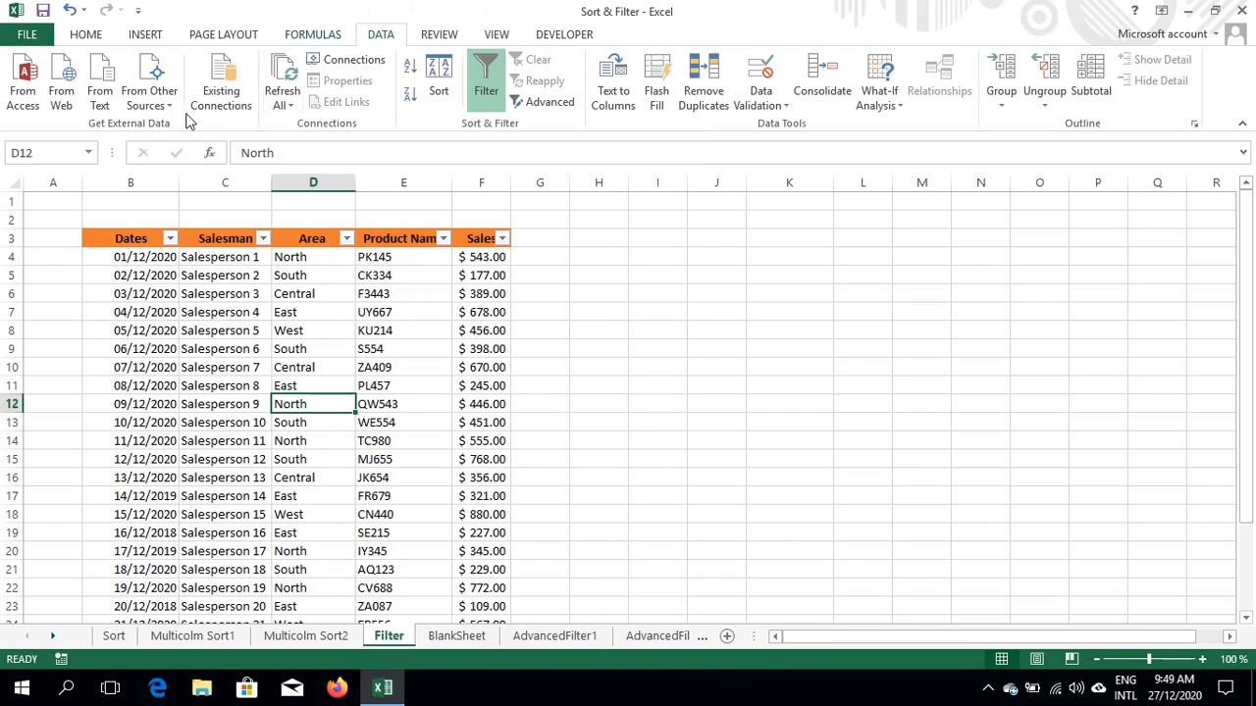
# Apply the Last Week date filter to the Dates column of the sales table
pyautogui.click(173, 241)
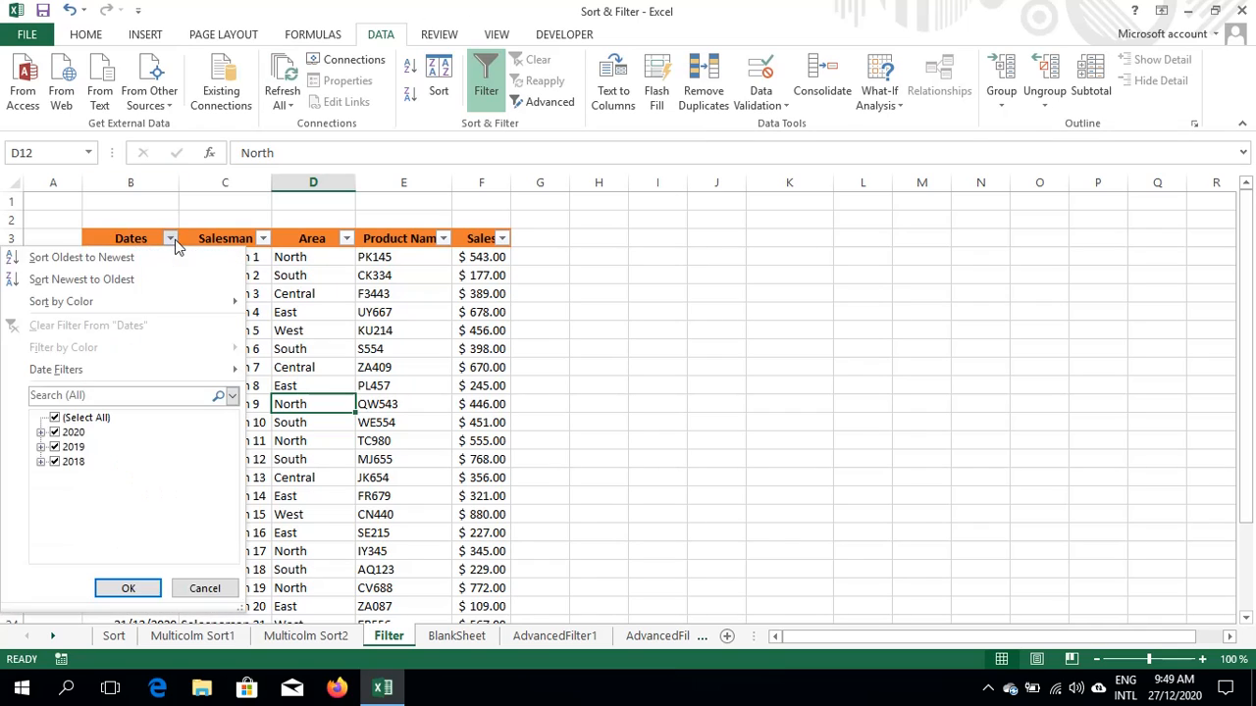
pyautogui.moveTo(112, 373)
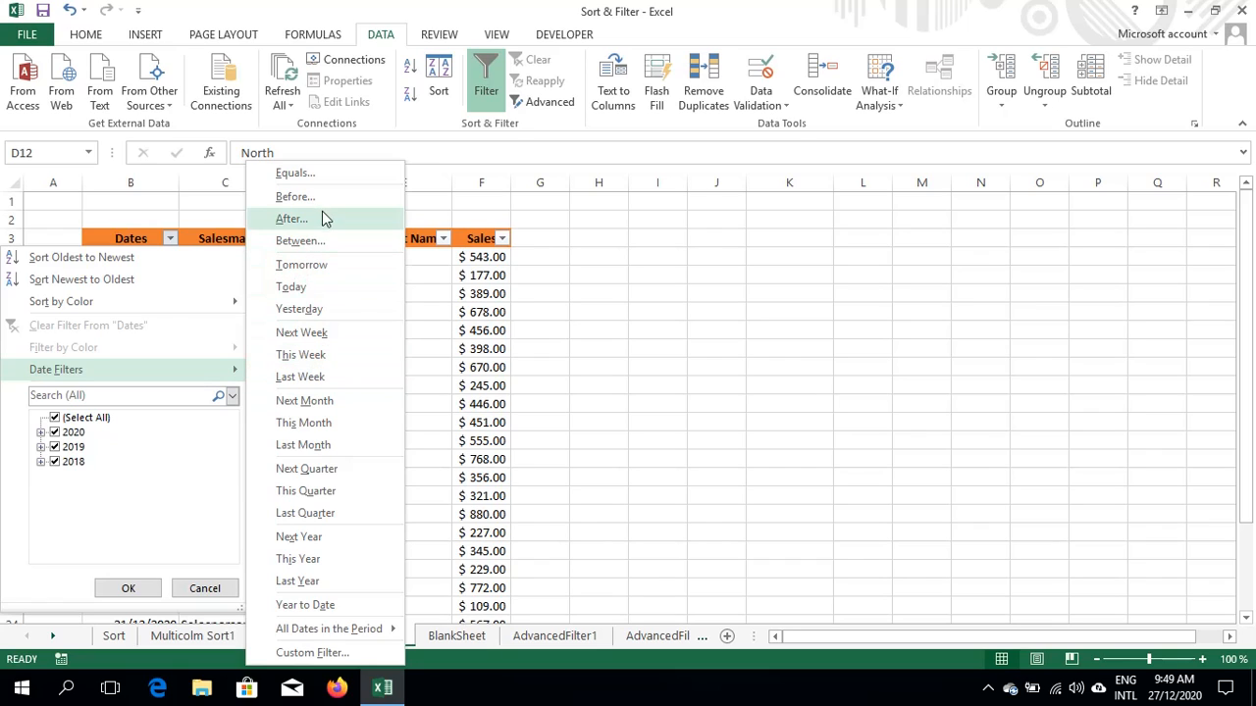
pyautogui.click(314, 385)
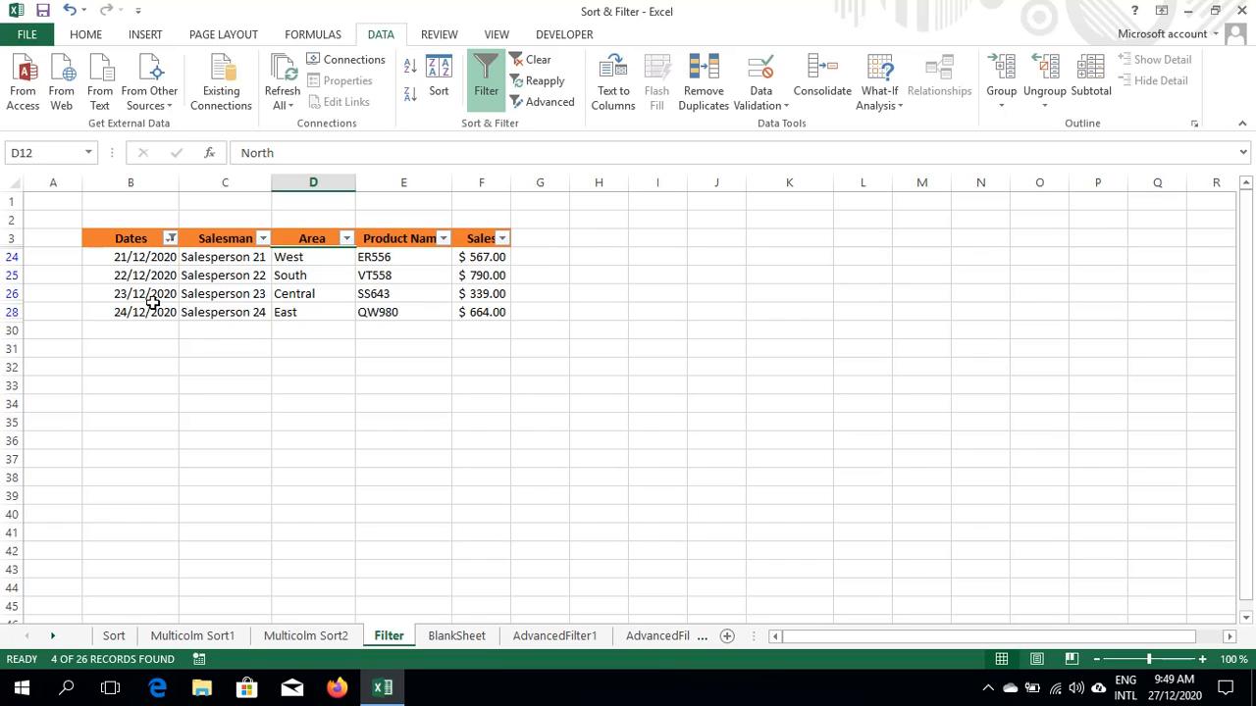
# Clear the Last Week filter from the sales table's Dates column
pyautogui.click(539, 61)
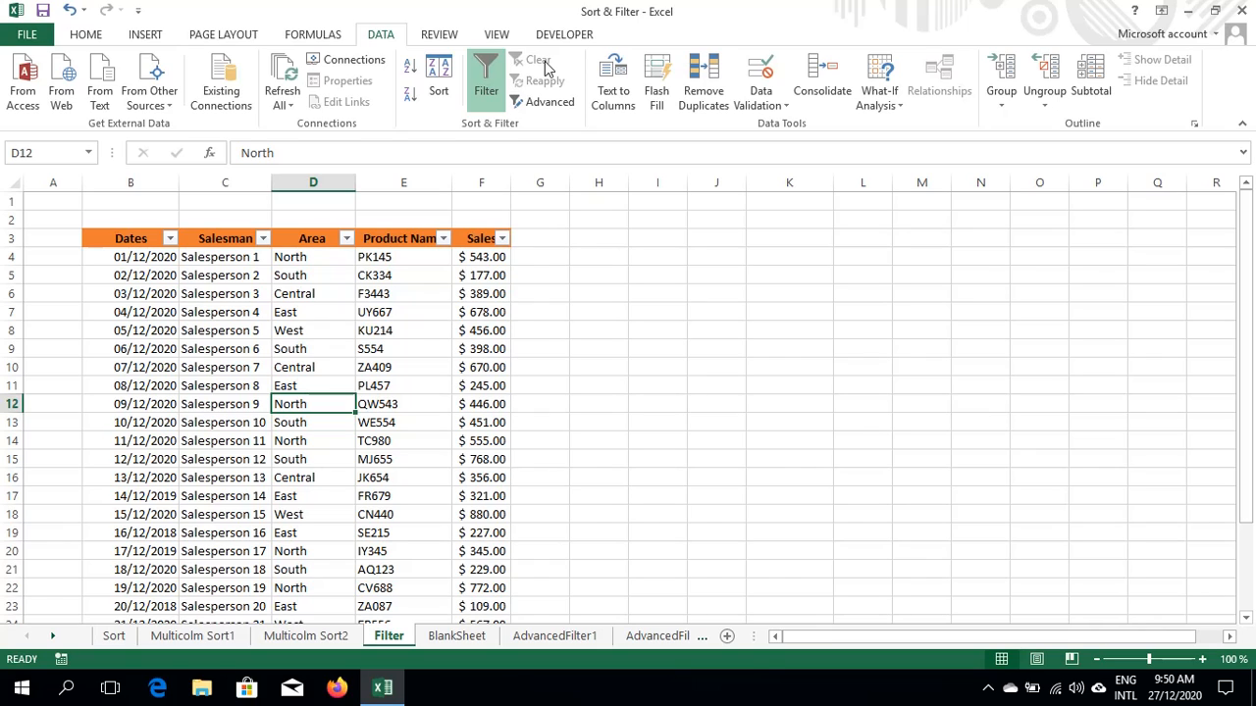
# Sort the sales table by Area from A to Z and undo that sort
pyautogui.click(347, 239)
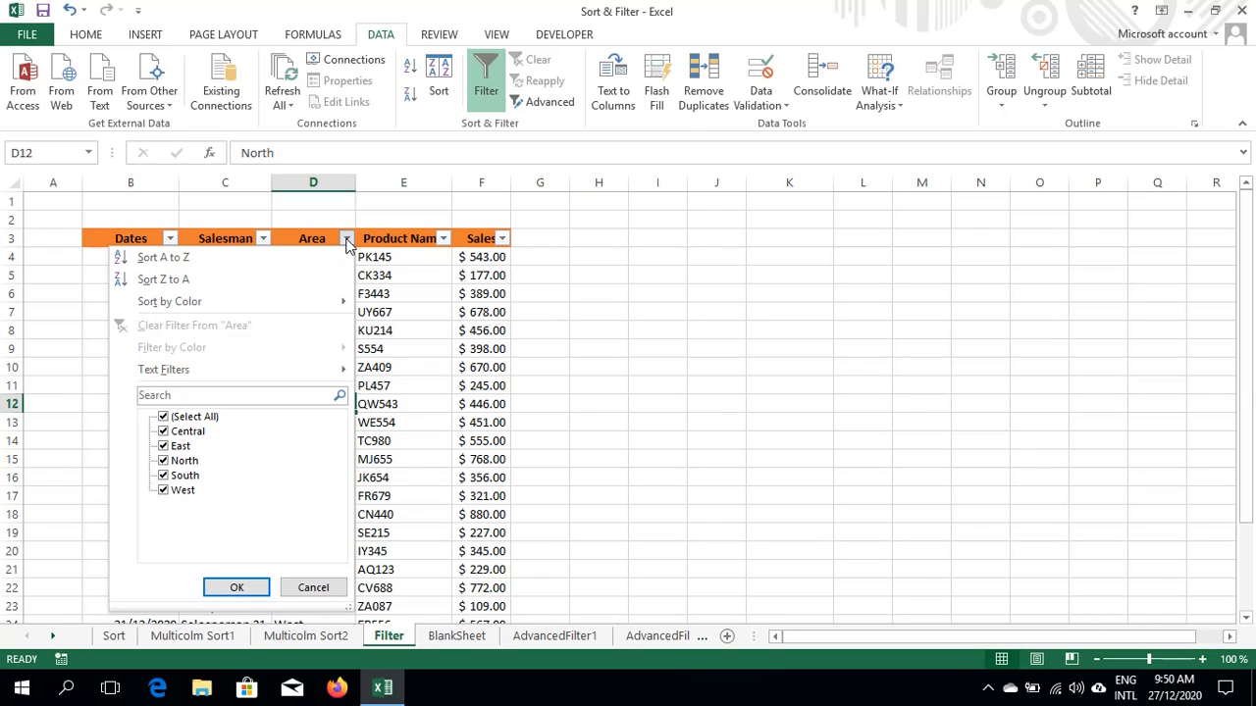
pyautogui.click(203, 259)
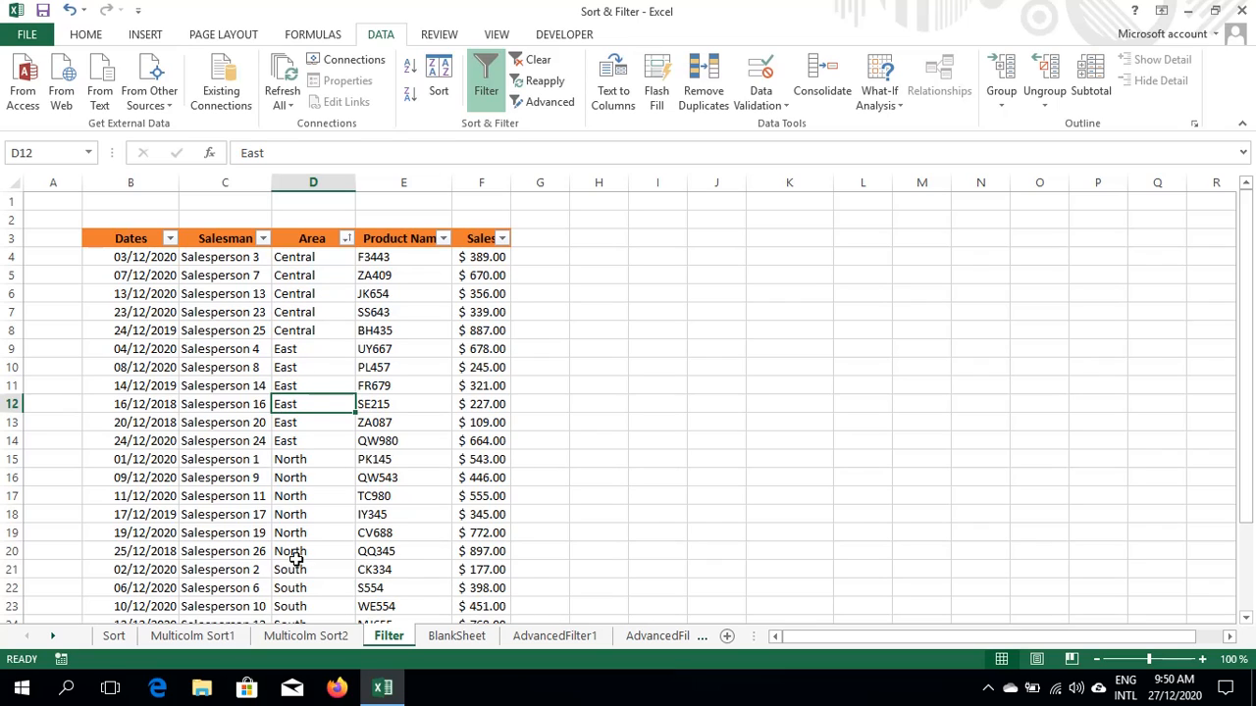
pyautogui.click(551, 64)
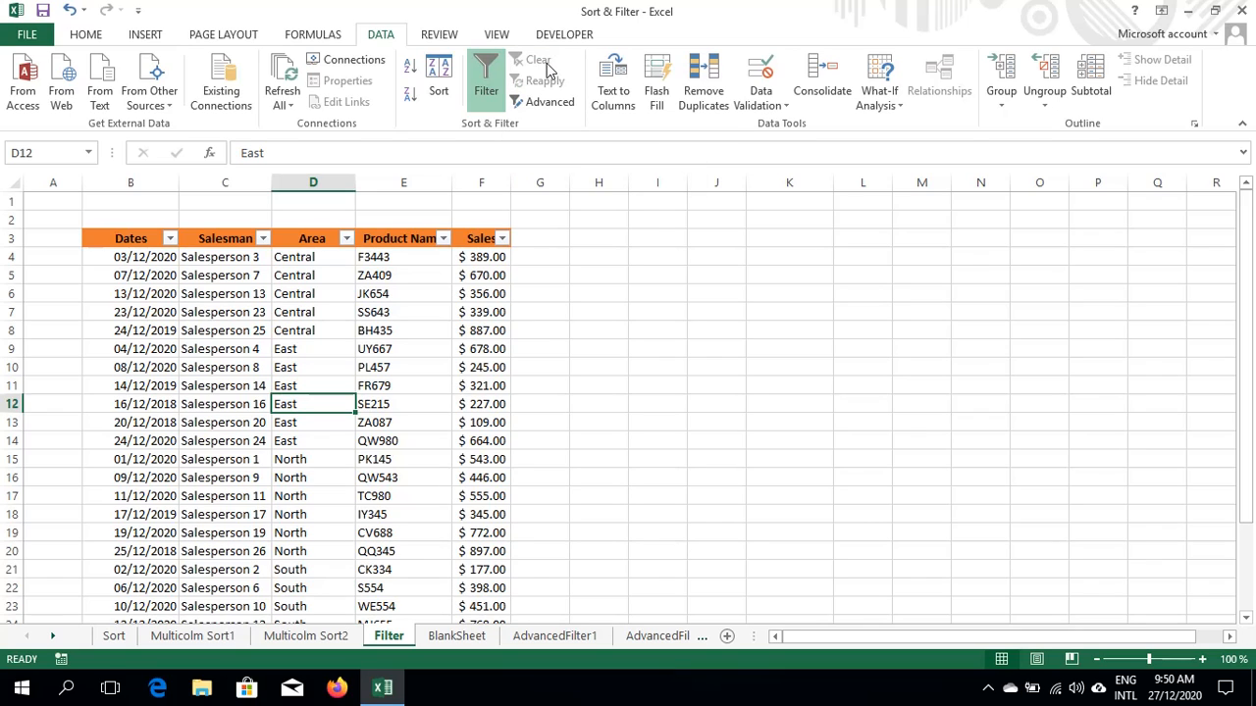
pyautogui.click(407, 357)
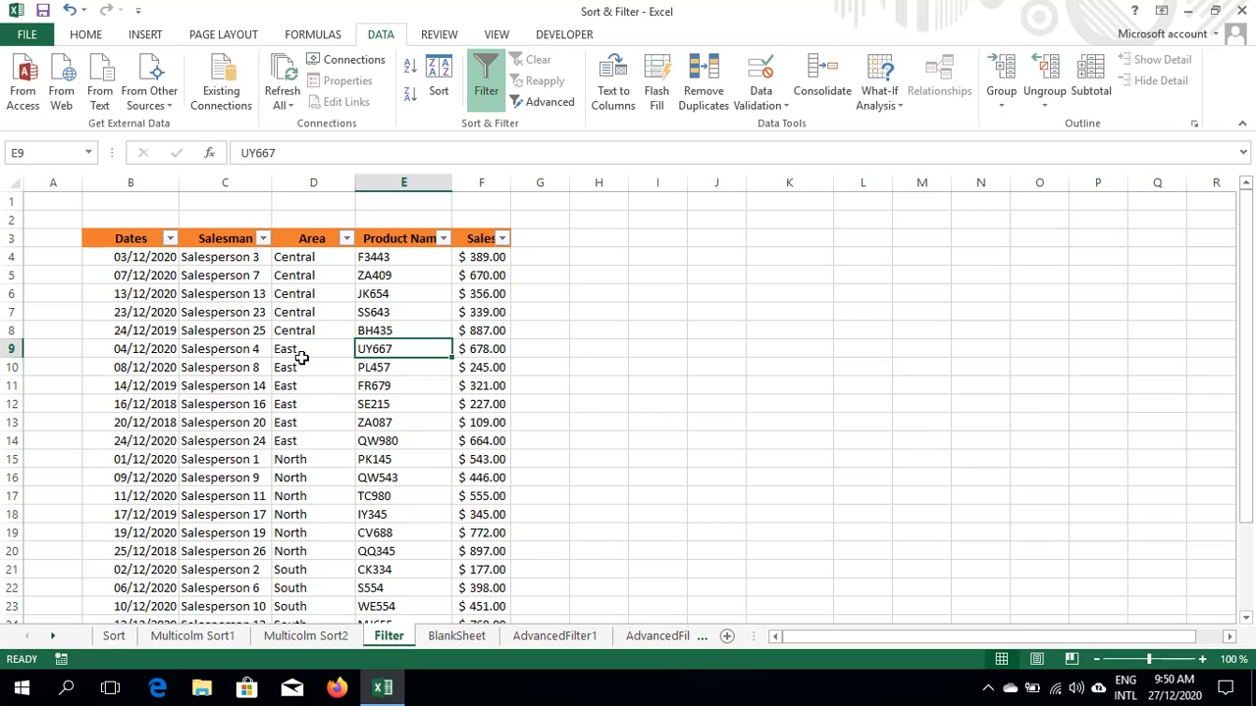
pyautogui.hotkey('ctrl', 'z')
pyautogui.hotkey('ctrl', 'z')
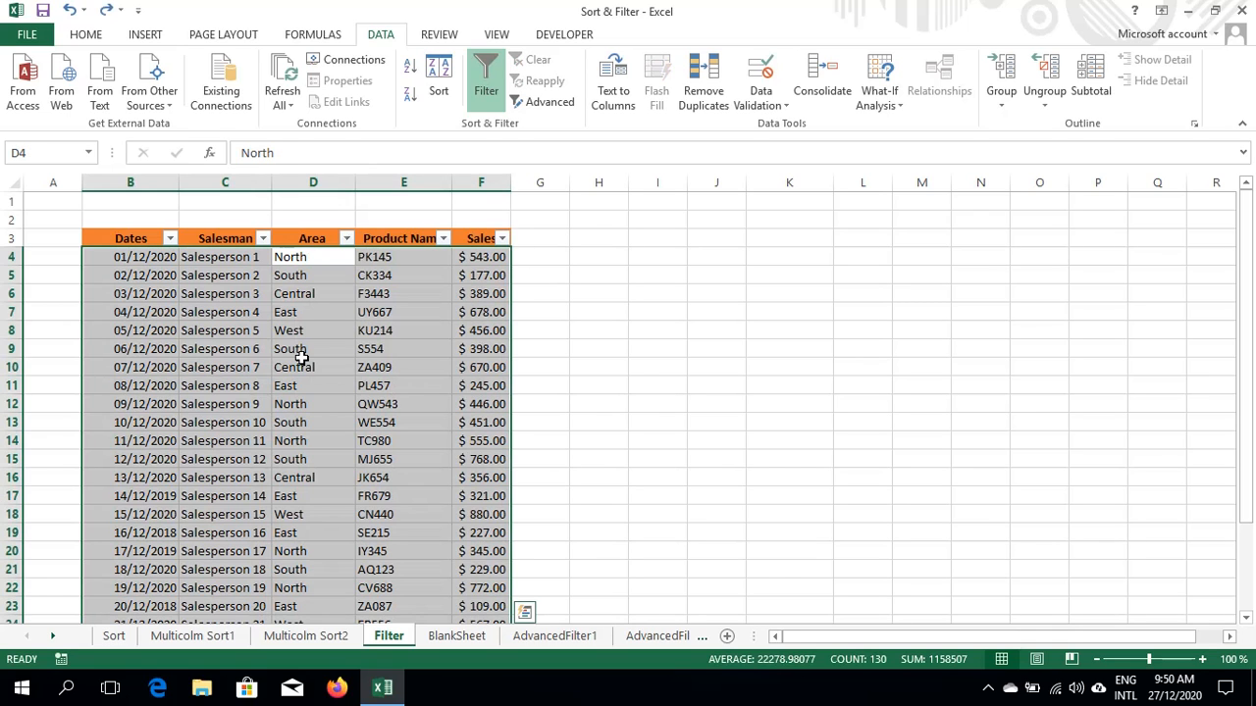
pyautogui.click(646, 353)
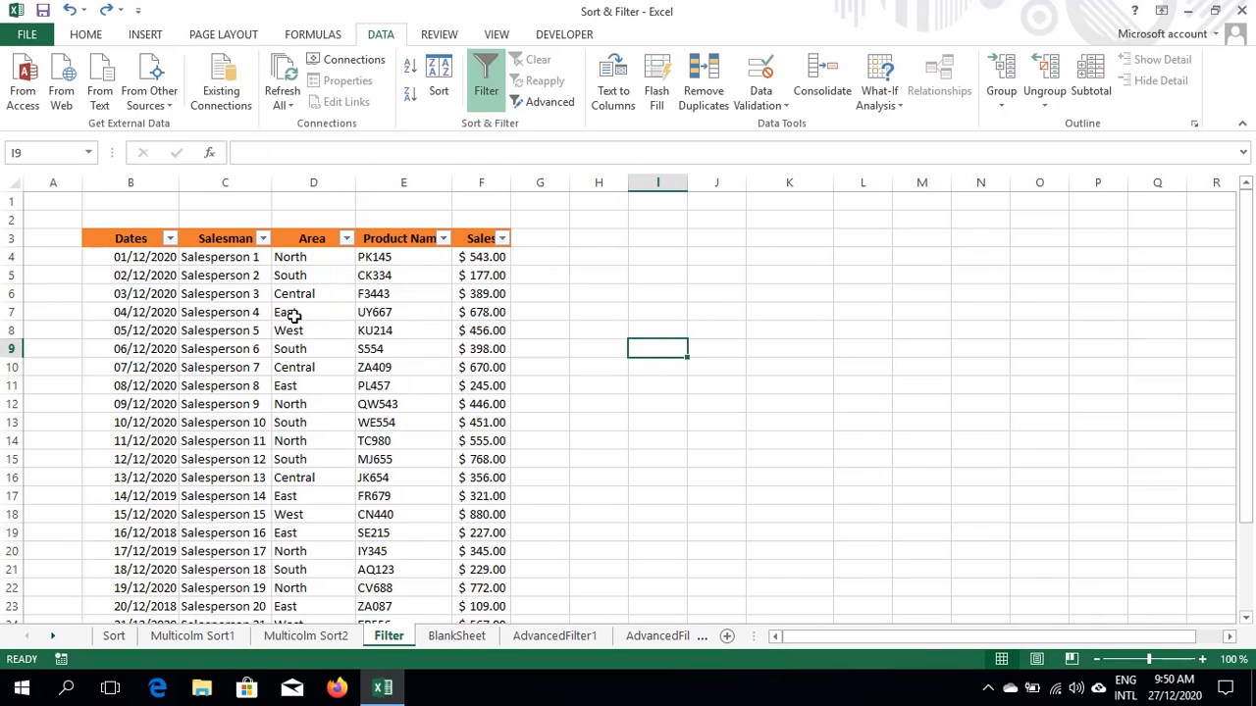
# Filter the Area column to show only Central and clear that filter again
pyautogui.click(346, 239)
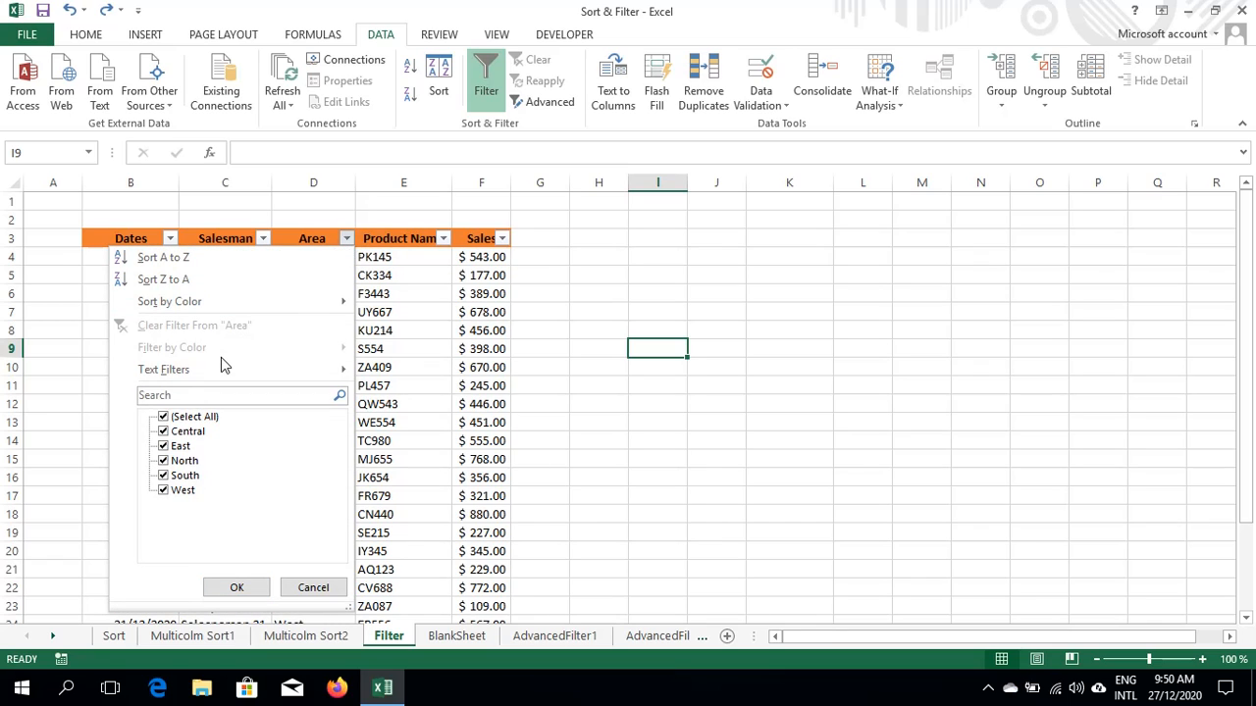
pyautogui.click(163, 417)
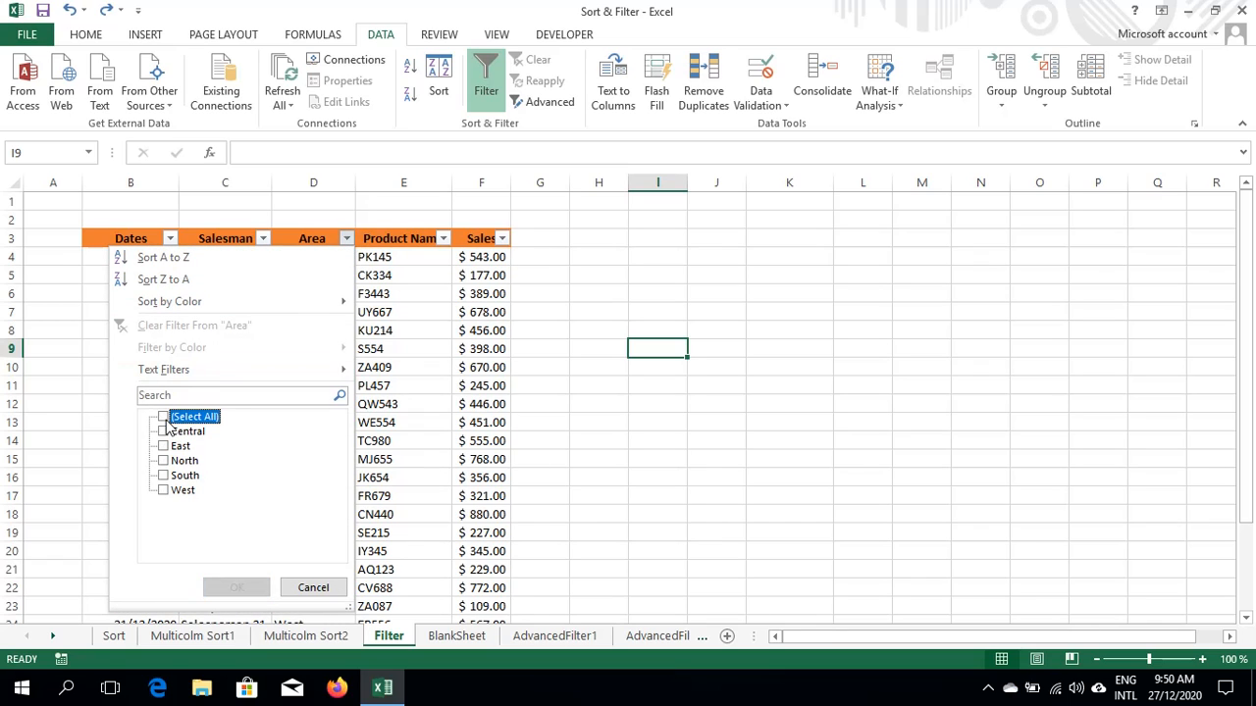
pyautogui.click(164, 431)
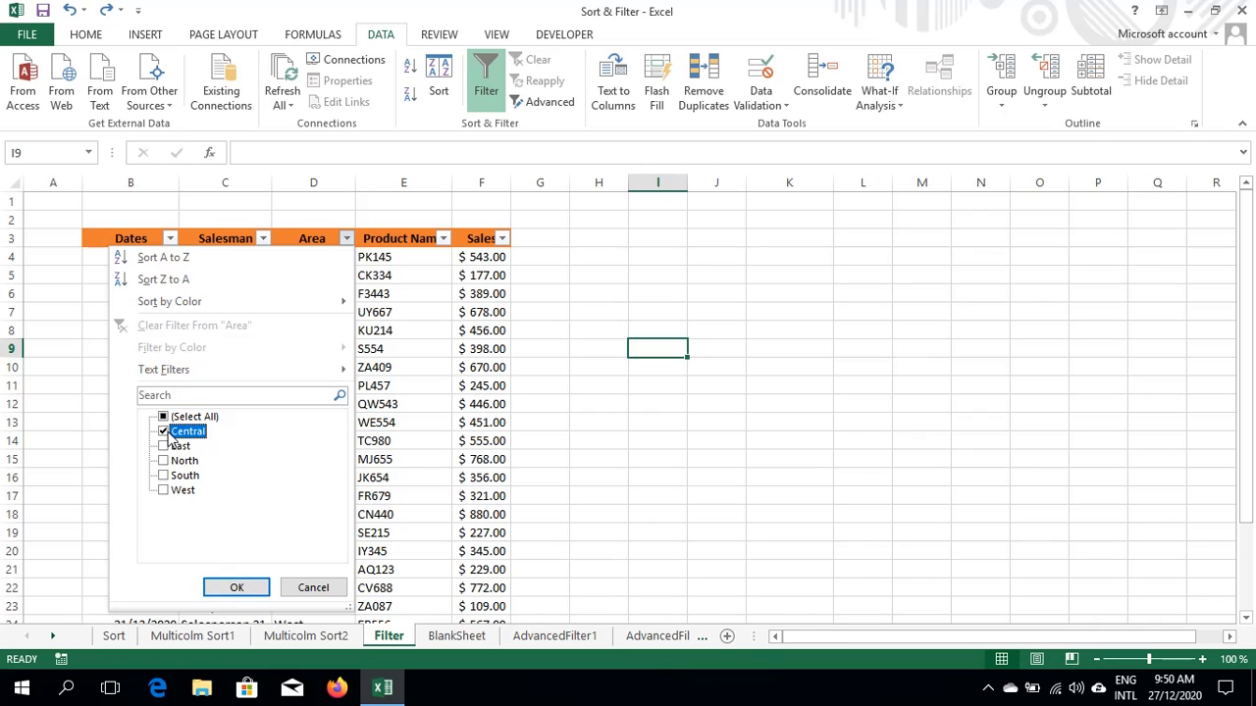
pyautogui.click(249, 587)
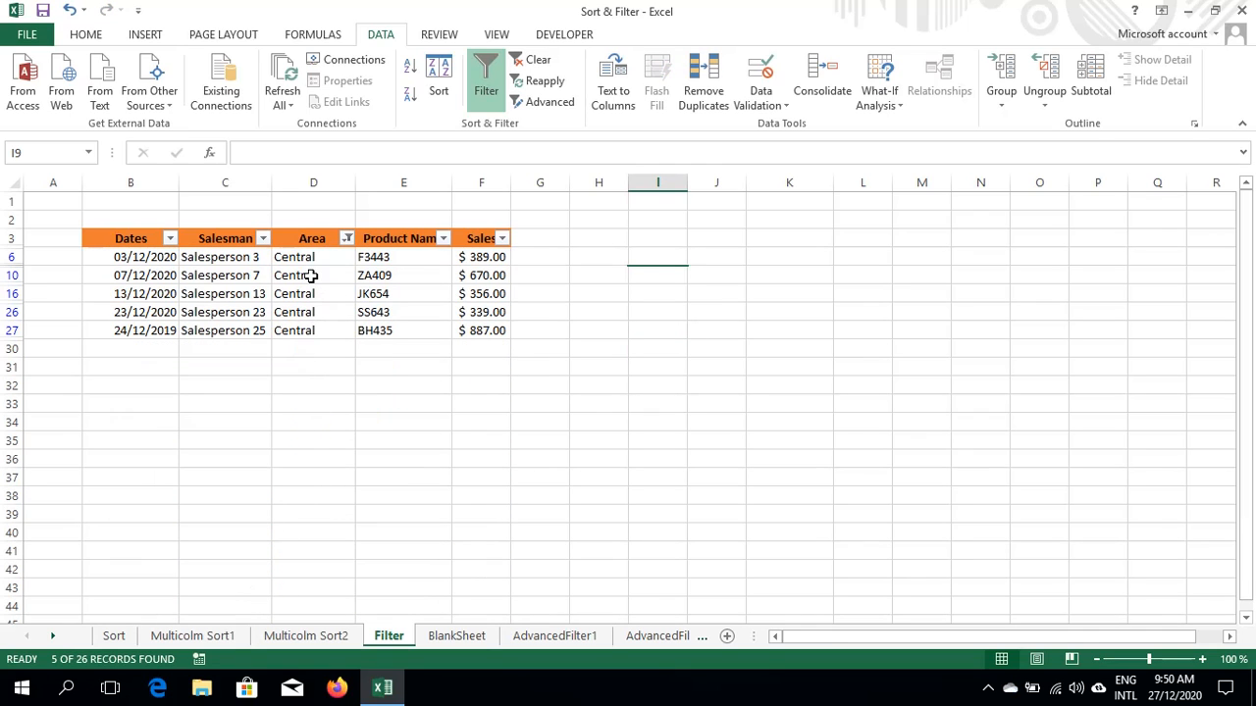
pyautogui.click(540, 59)
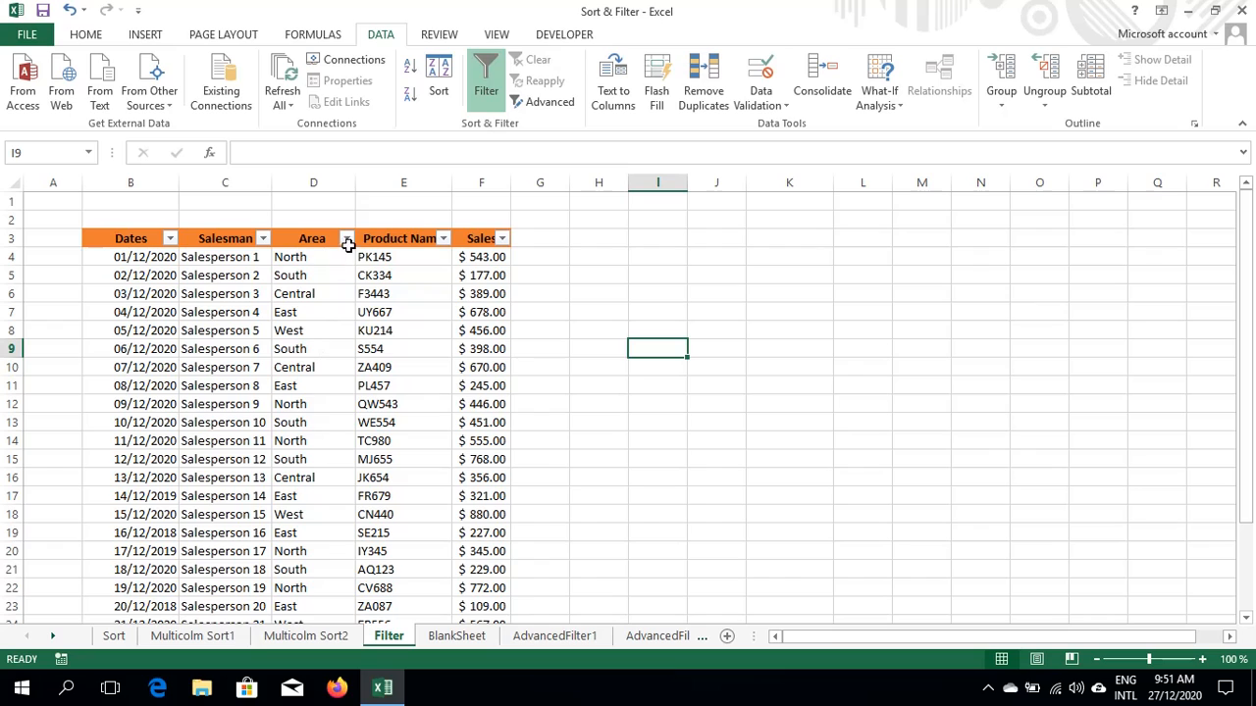
# Apply a text filter to the Area column for values beginning with "s" and clear it again
pyautogui.click(346, 239)
pyautogui.moveTo(224, 370)
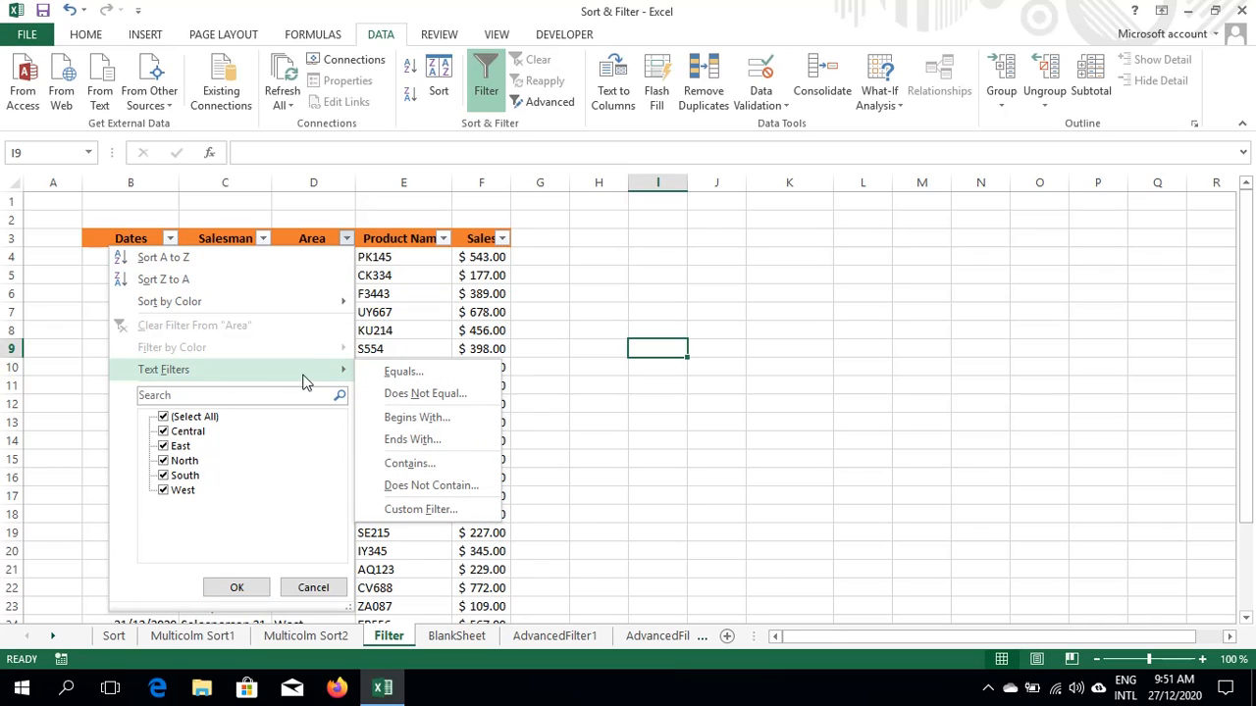
pyautogui.click(429, 425)
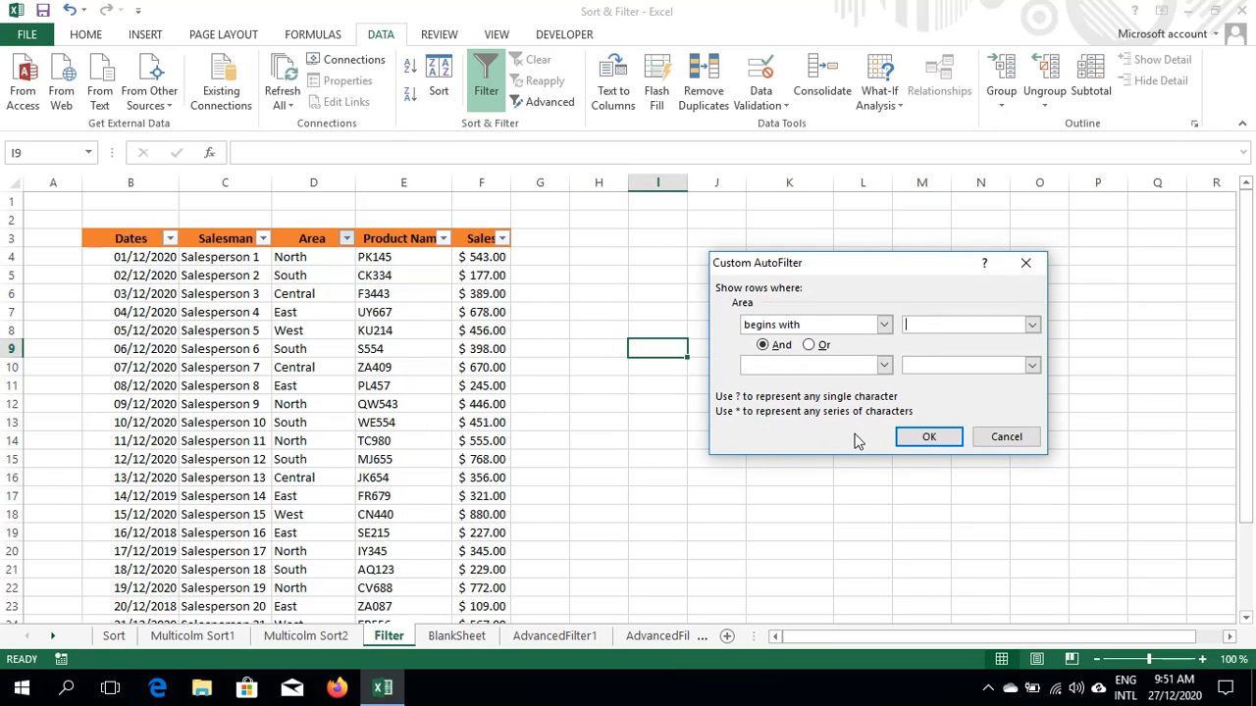
pyautogui.write('s')
pyautogui.click(929, 438)
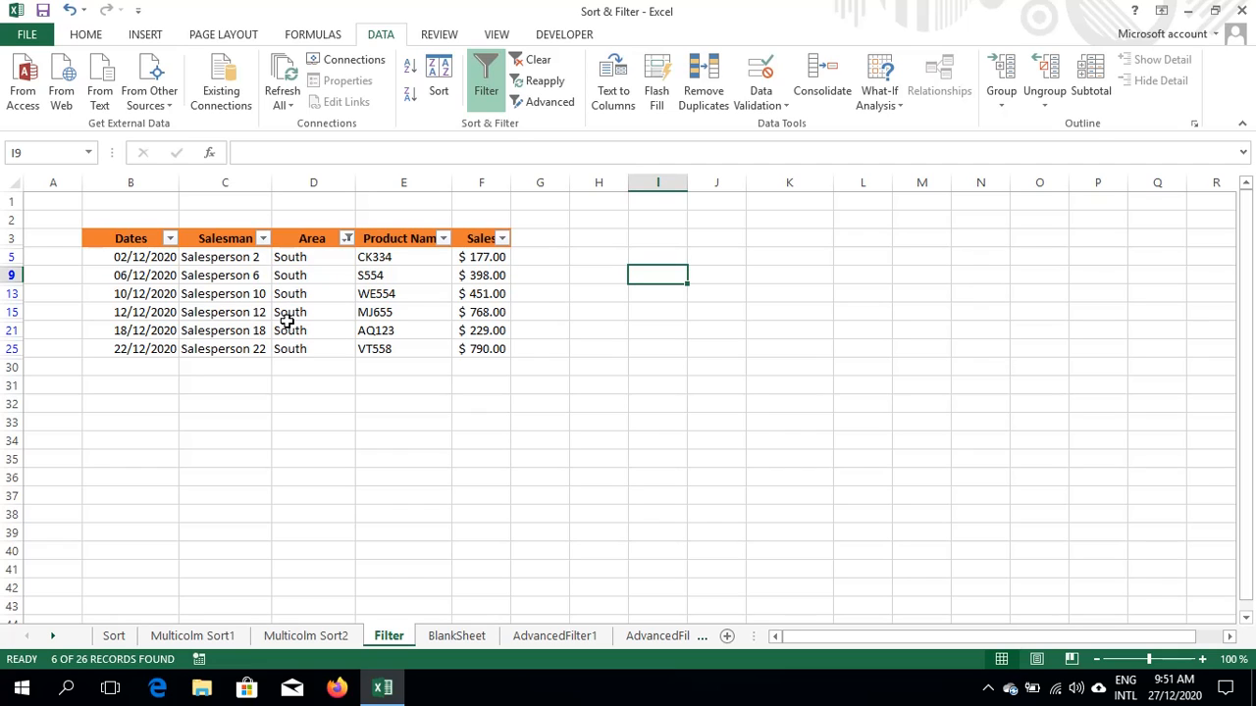
pyautogui.click(539, 62)
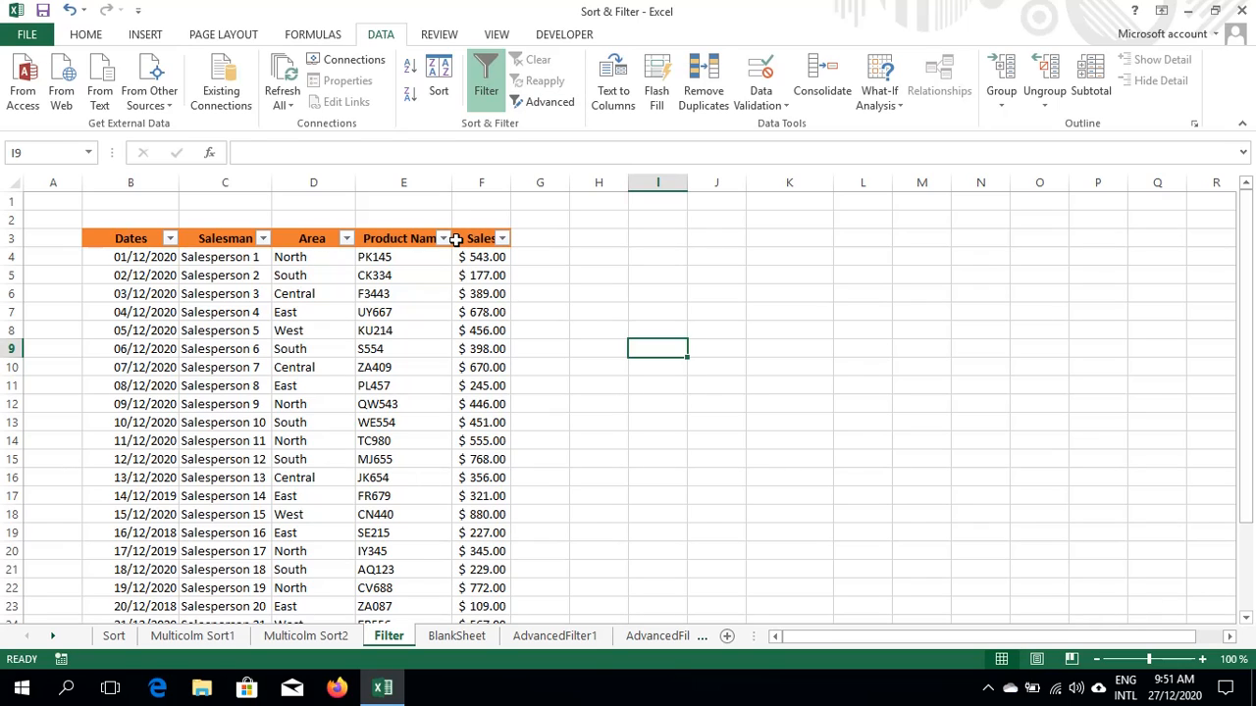
# Apply a number filter to the Sales column for values less than 300 and clear it again
pyautogui.click(501, 240)
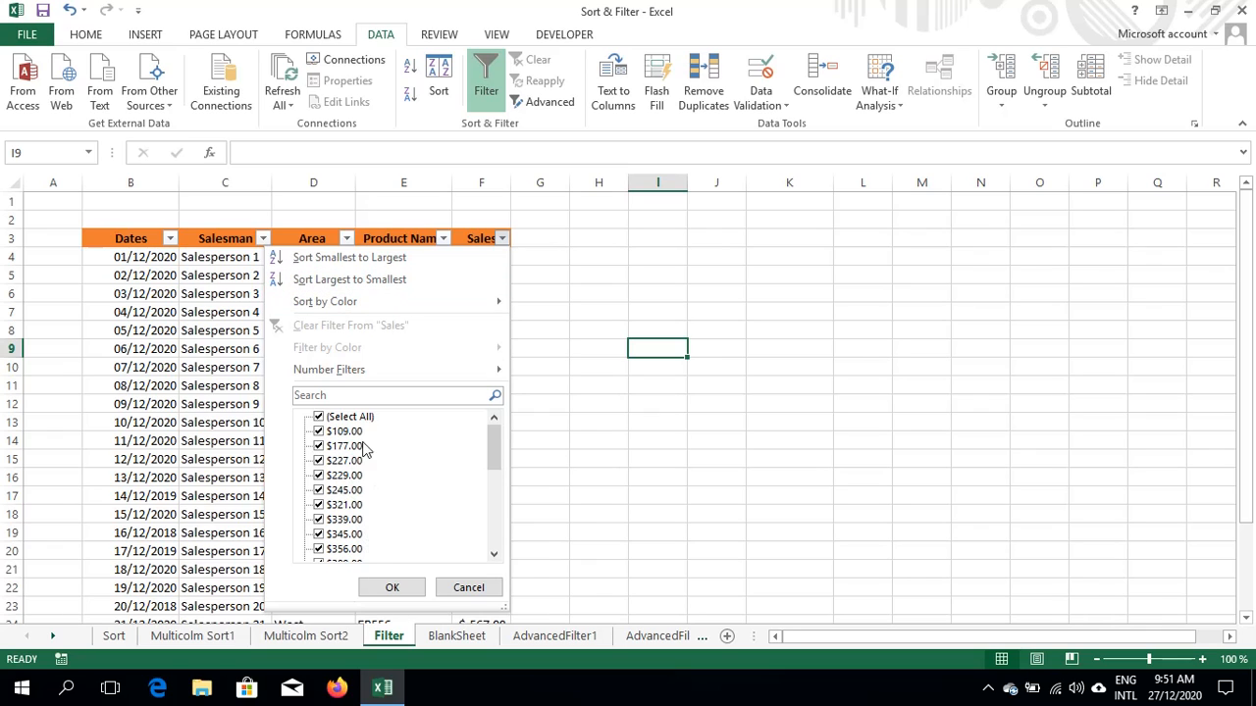
pyautogui.moveTo(342, 376)
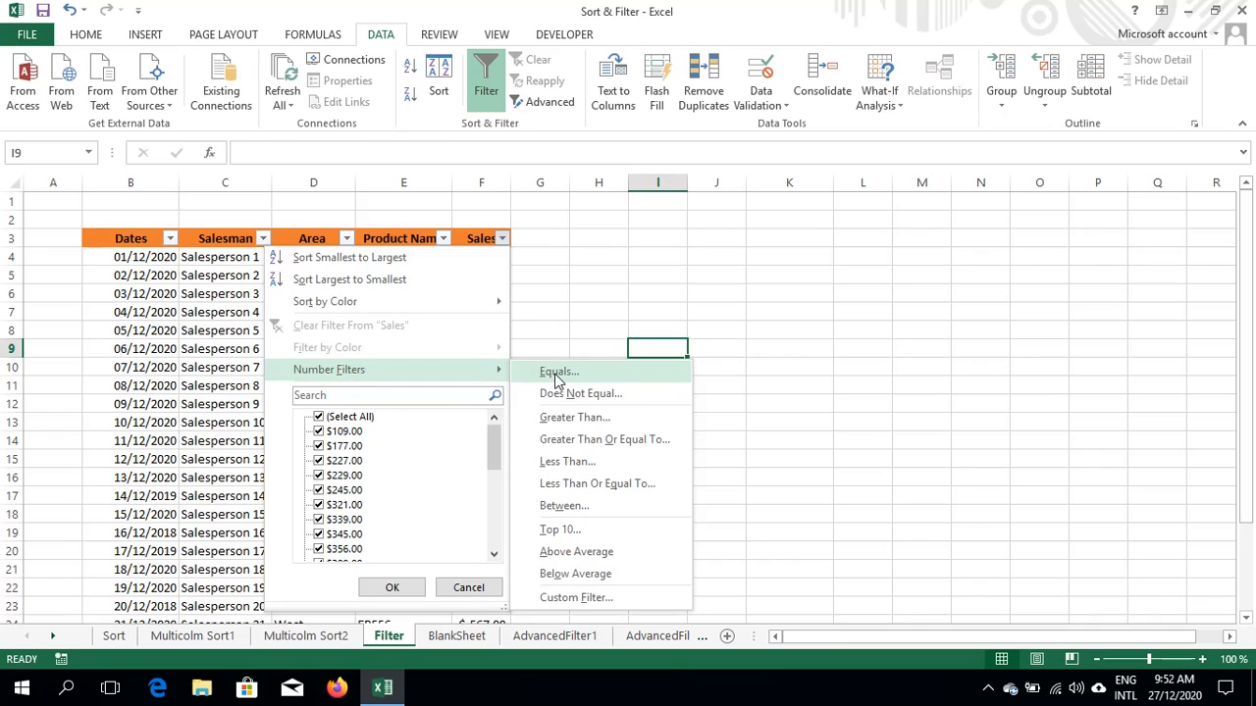
pyautogui.click(582, 470)
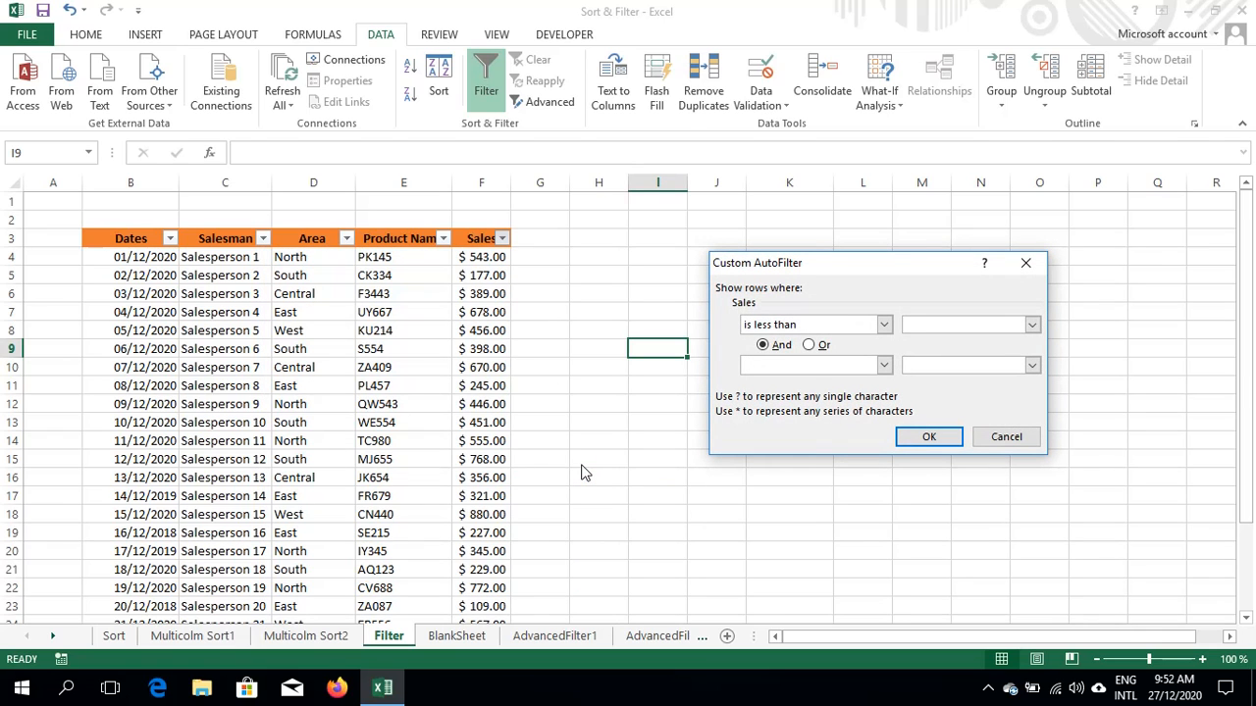
pyautogui.write('300')
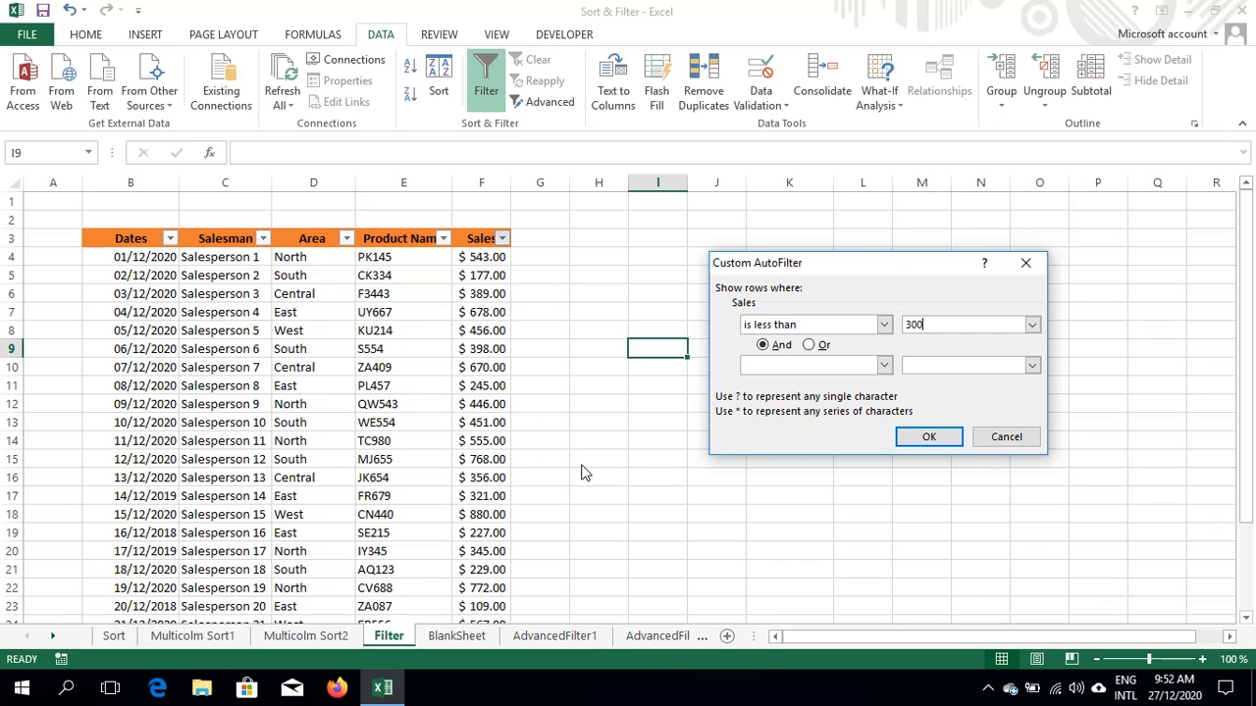
pyautogui.click(928, 437)
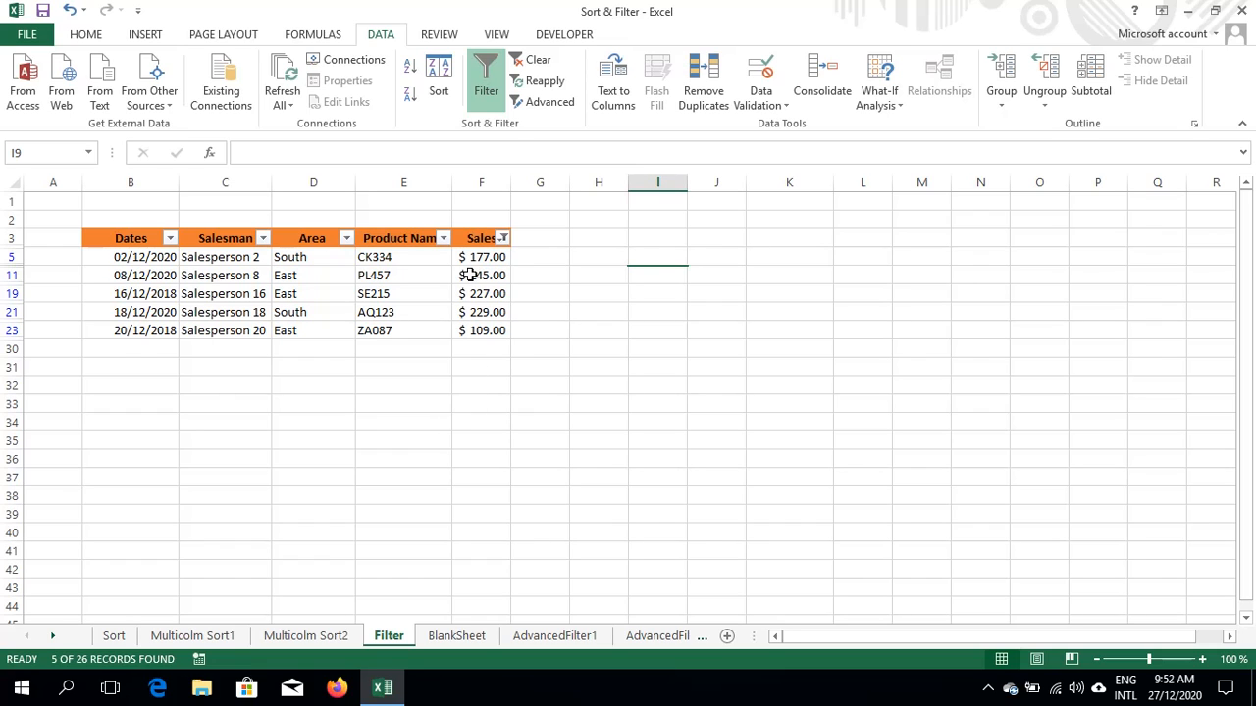
pyautogui.click(538, 61)
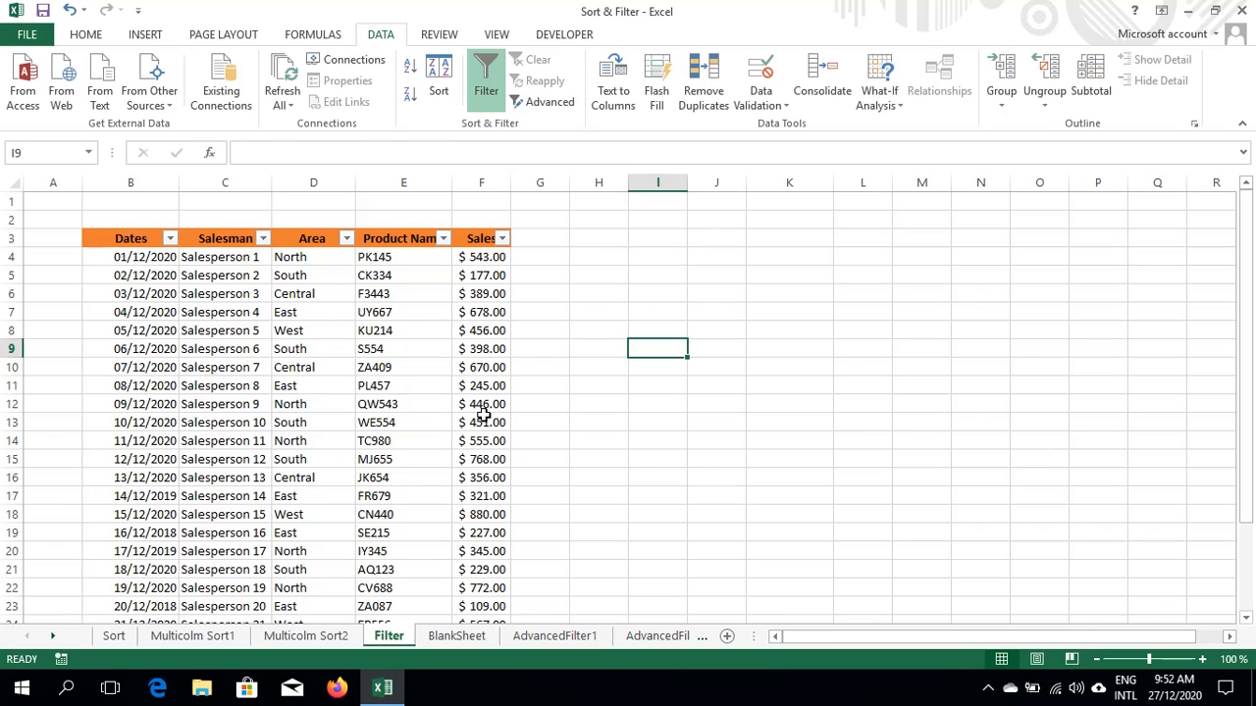
# Filter the Area column of the sales table to show only North
pyautogui.click(346, 240)
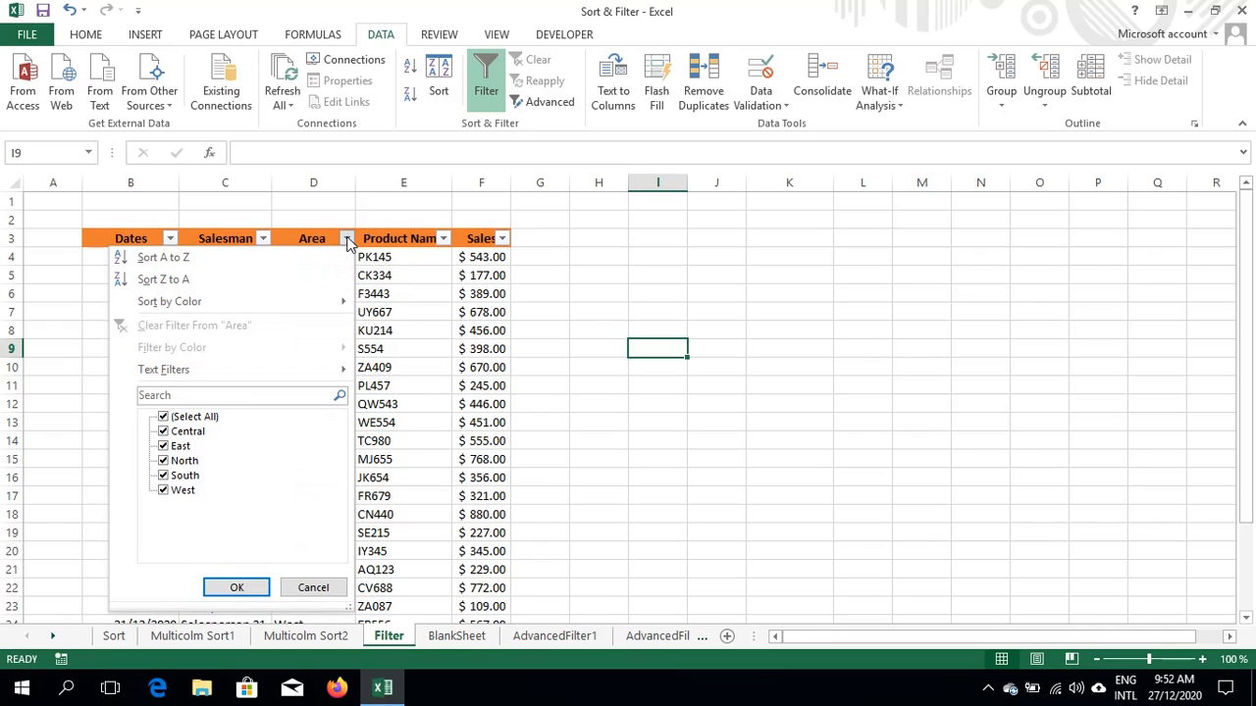
pyautogui.click(165, 418)
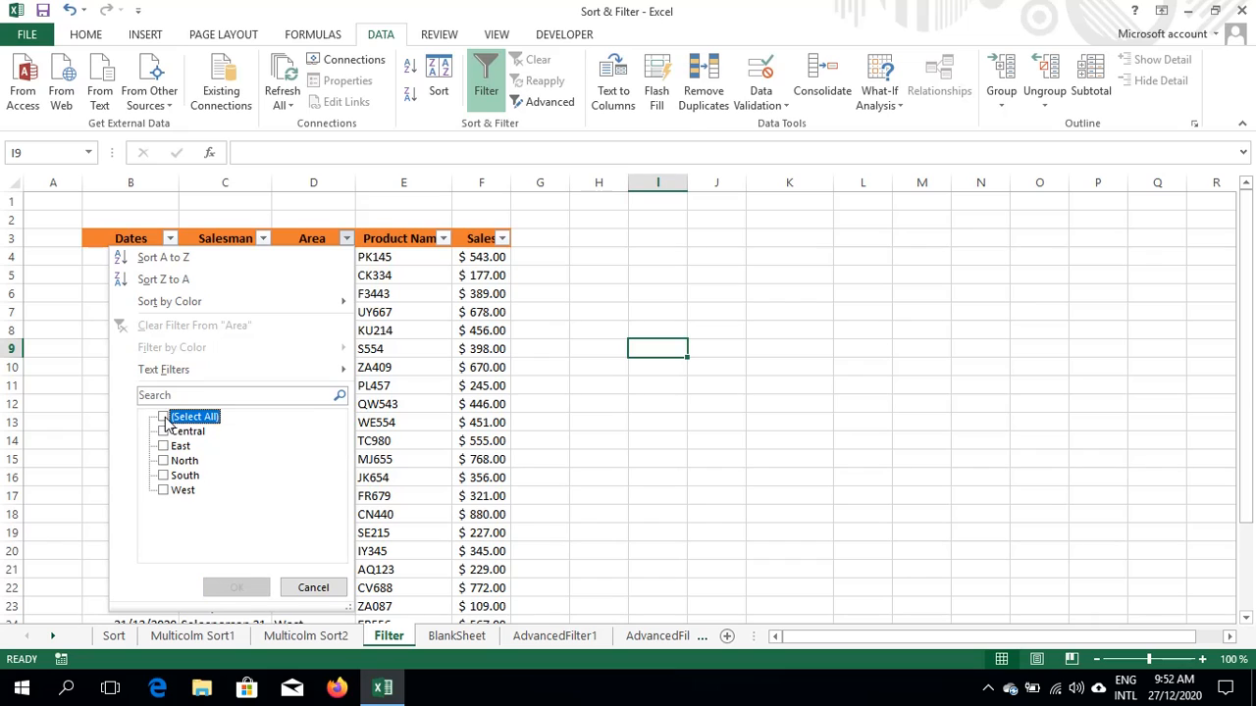
pyautogui.click(164, 461)
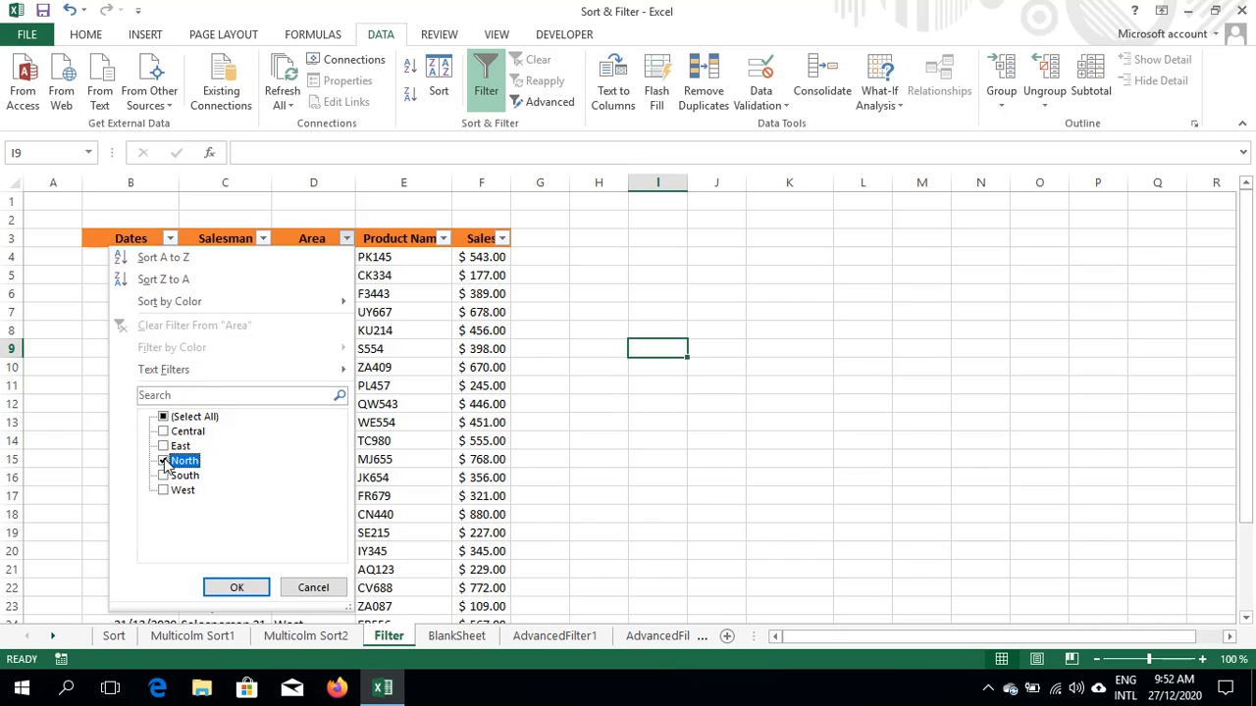
pyautogui.click(245, 591)
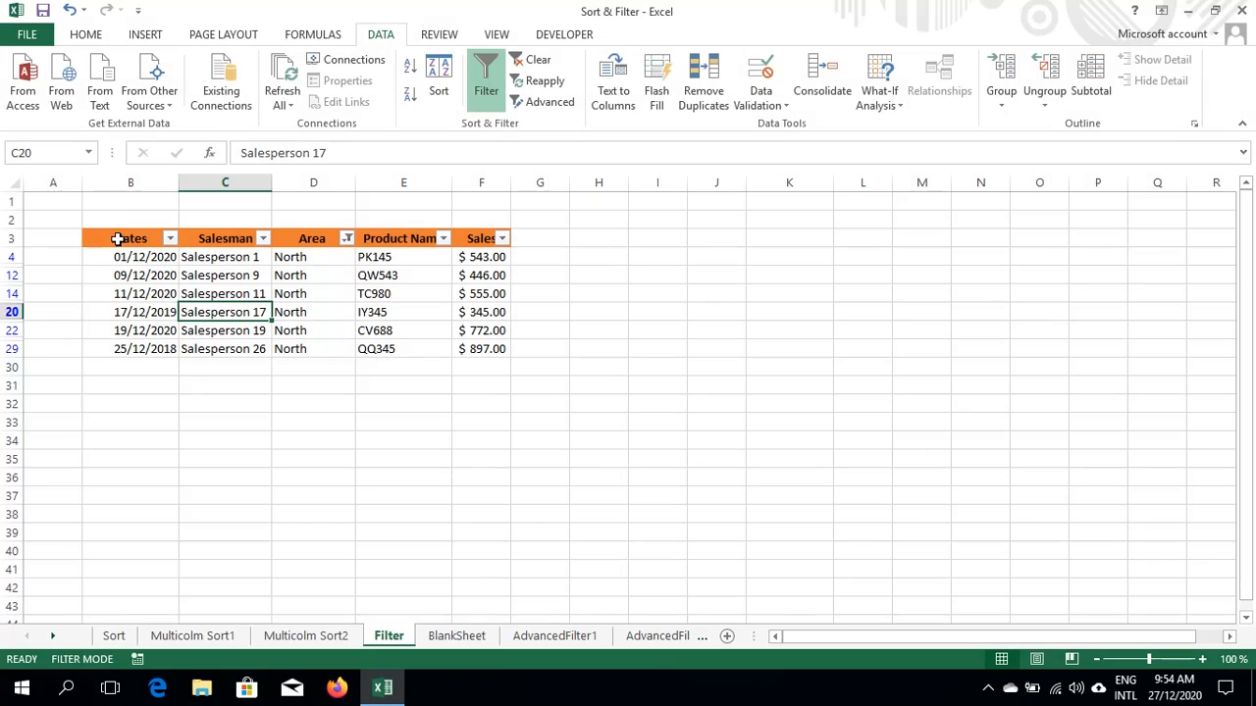
# Copy the filtered North rows with their headers and paste them at cell C3 of the BlankSheet worksheet
pyautogui.click(116, 238)
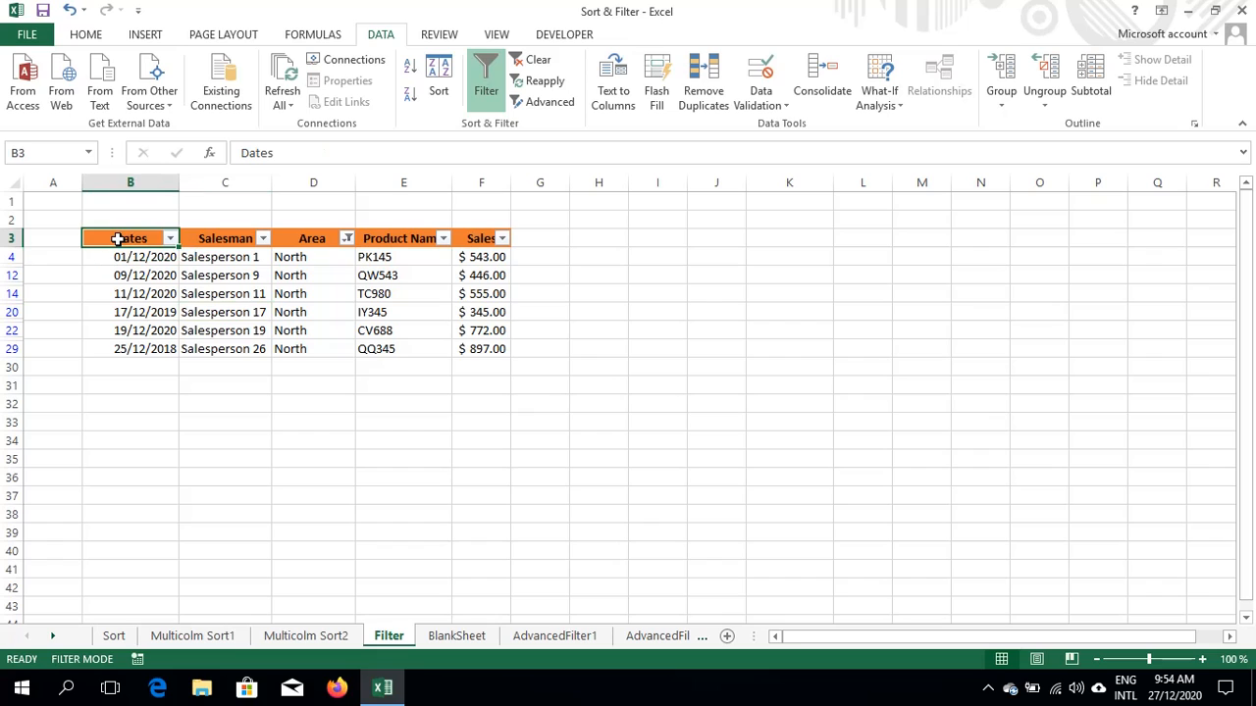
pyautogui.hotkey('shift', 'Right')
pyautogui.hotkey('shift', 'Right')
pyautogui.hotkey('shift', 'Right')
pyautogui.hotkey('shift', 'Right')
pyautogui.hotkey('shift', 'Down')
pyautogui.hotkey('shift', 'Down')
pyautogui.hotkey('shift', 'Down')
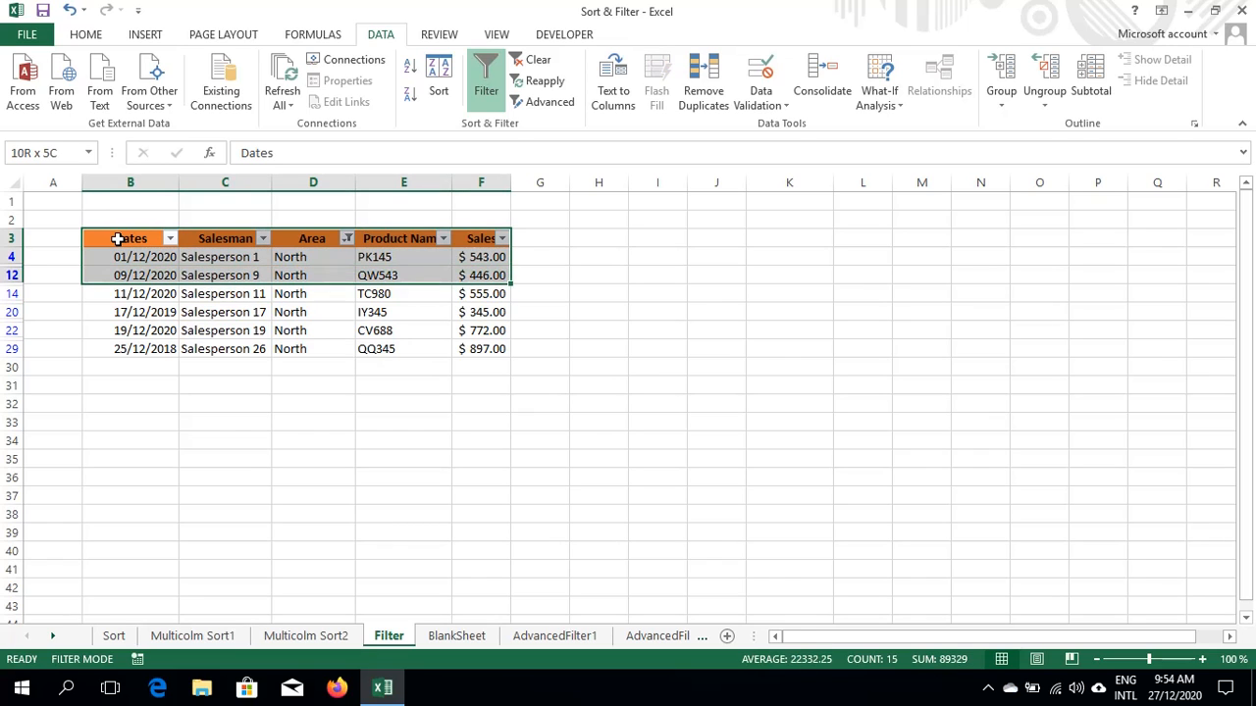
pyautogui.hotkey('shift', 'Down')
pyautogui.hotkey('shift', 'Down')
pyautogui.hotkey('shift', 'Down')
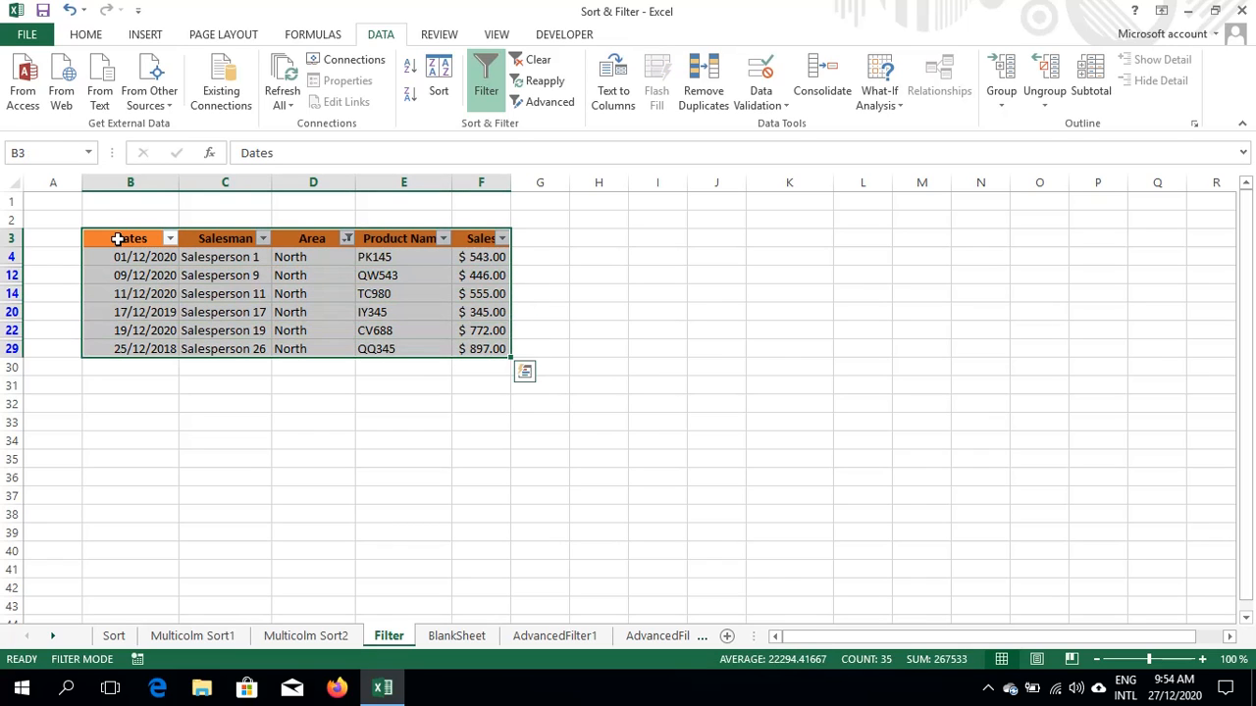
pyautogui.hotkey('ctrl', 'c')
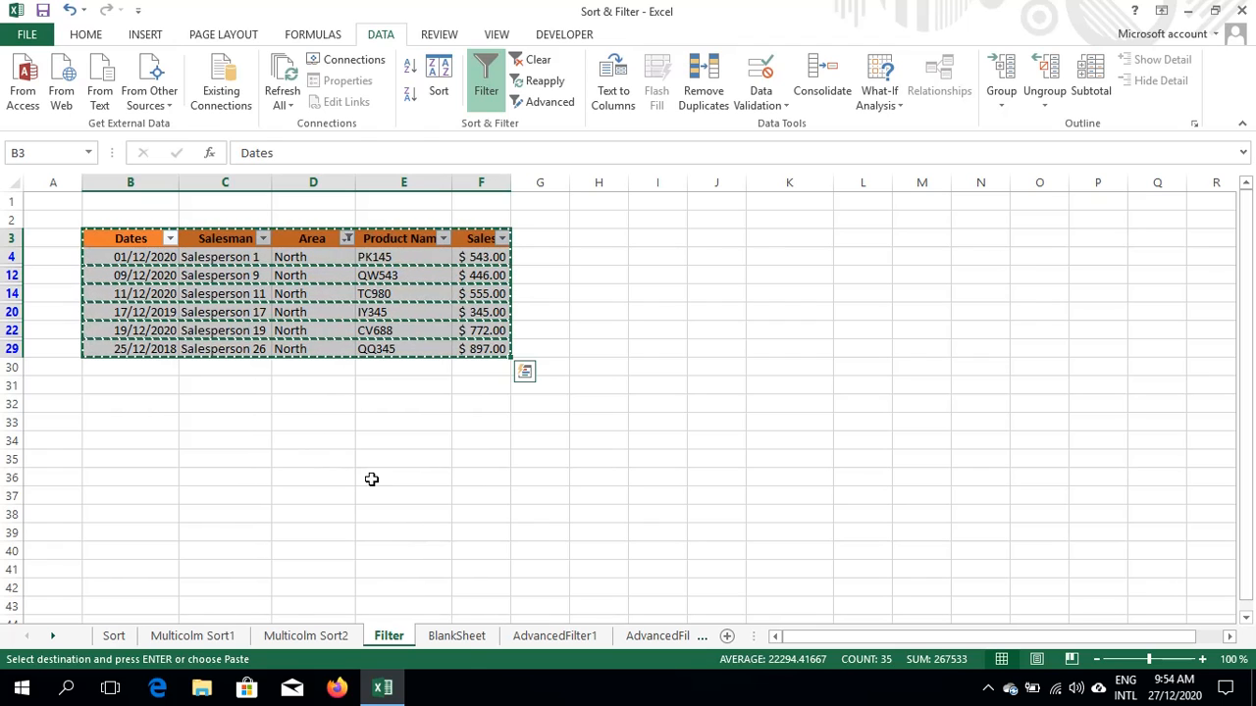
pyautogui.click(461, 637)
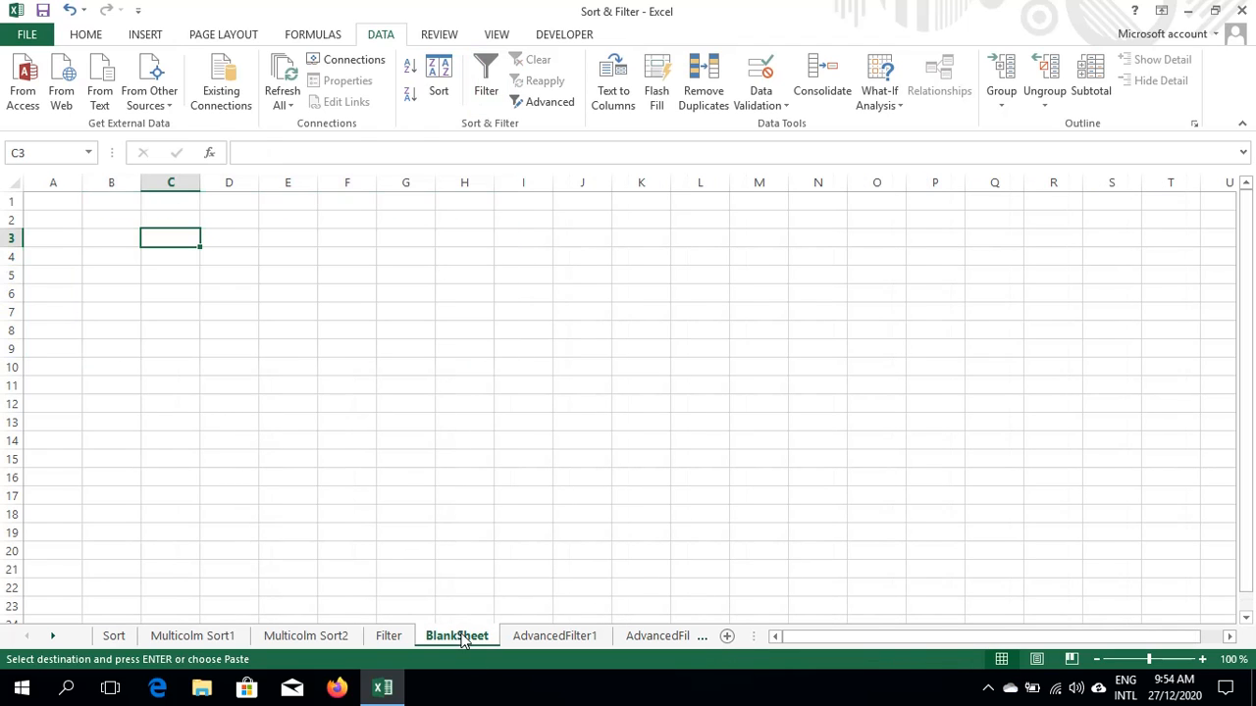
pyautogui.hotkey('ctrl', 'v')
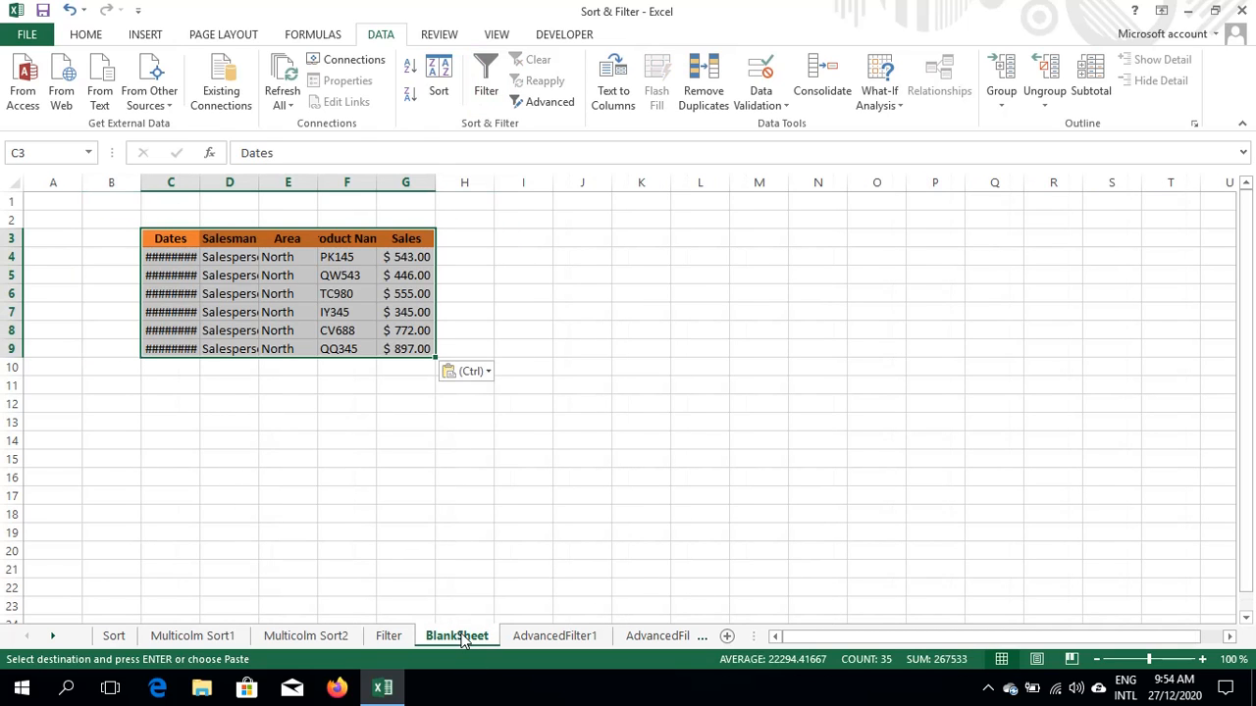
# Widen the Dates, Salesman and Area columns of the pasted table on BlankSheet to fit their contents
pyautogui.click(415, 507)
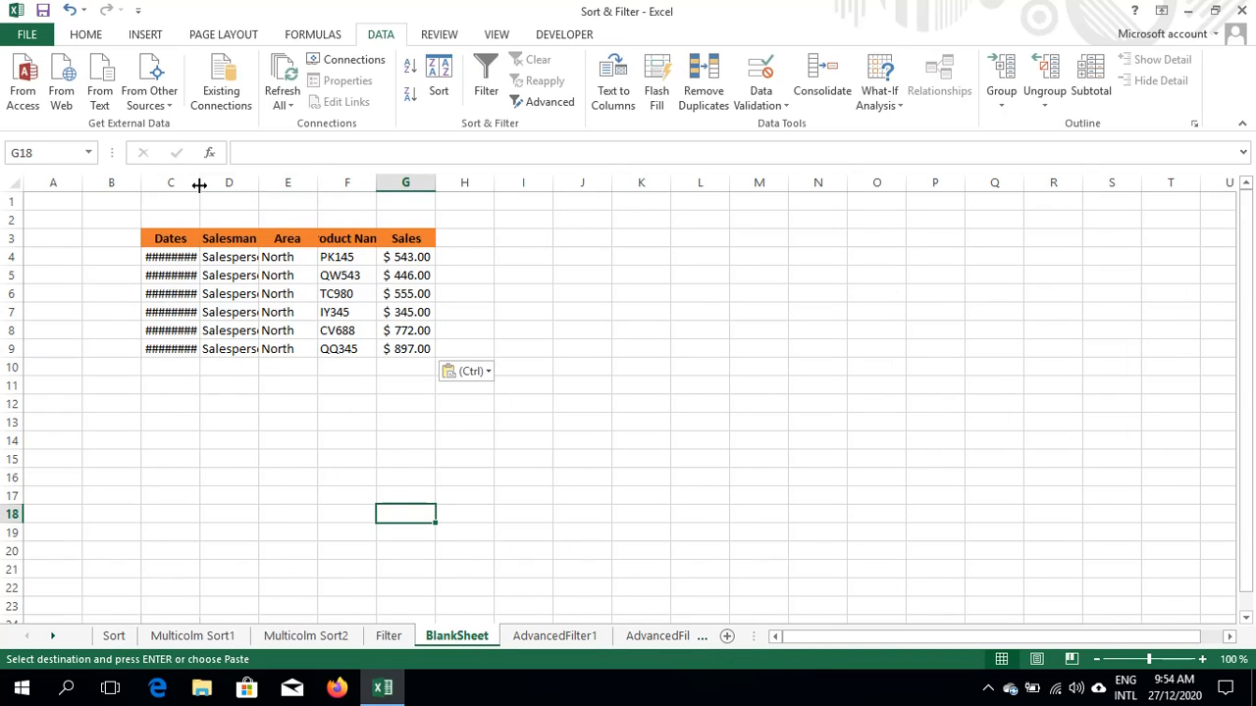
pyautogui.moveTo(199, 184); pyautogui.dragTo(413, 196)
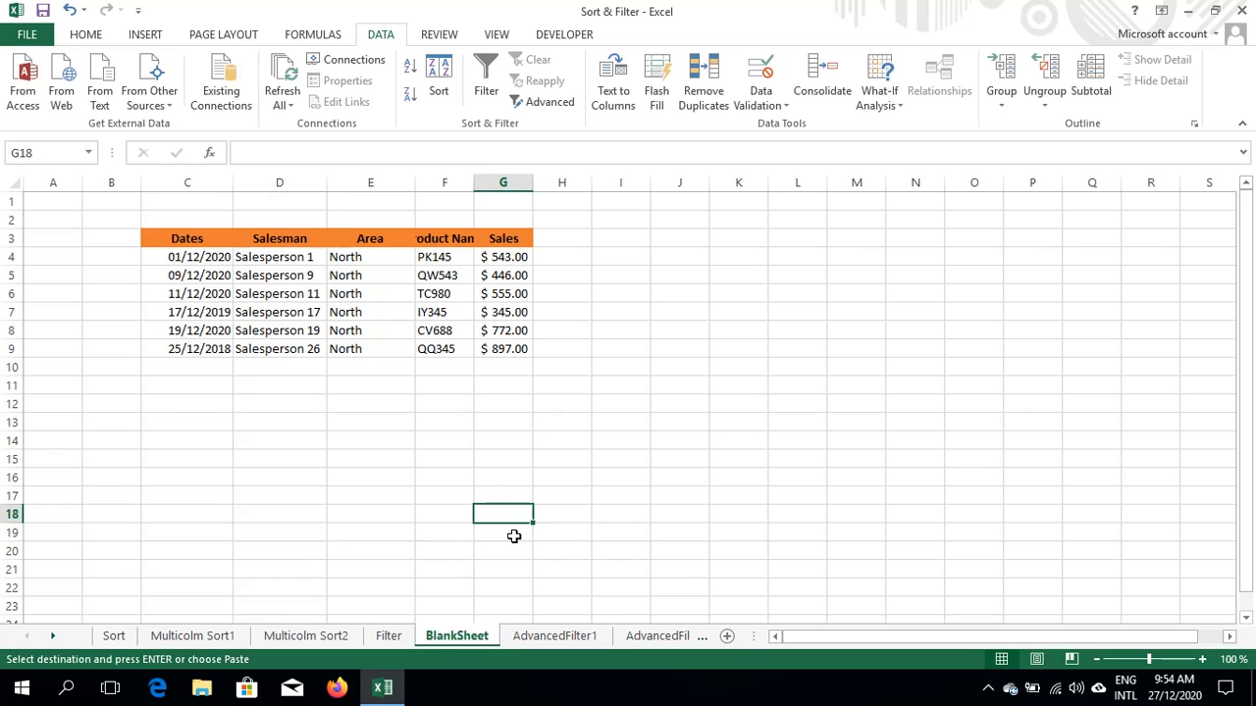
# Start an Advanced Filter on the sales table of the AdvancedFilter1 worksheet
pyautogui.click(555, 636)
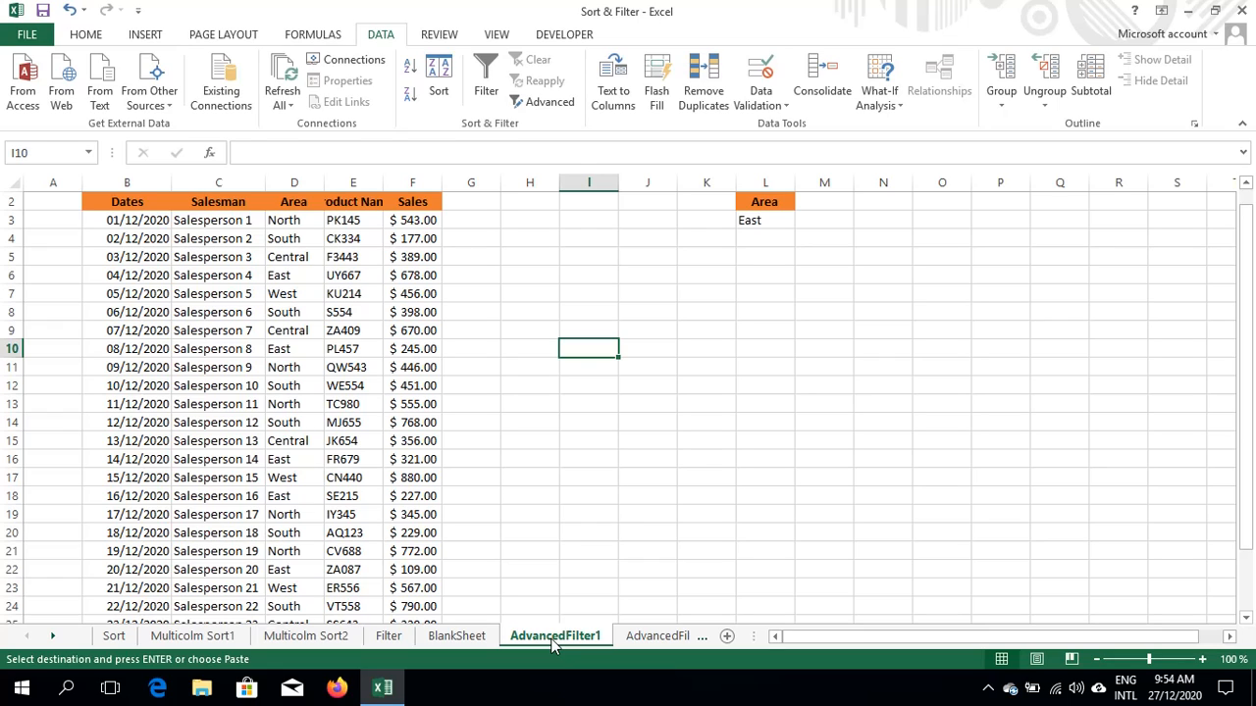
pyautogui.click(205, 349)
pyautogui.doubleClick(210, 312)
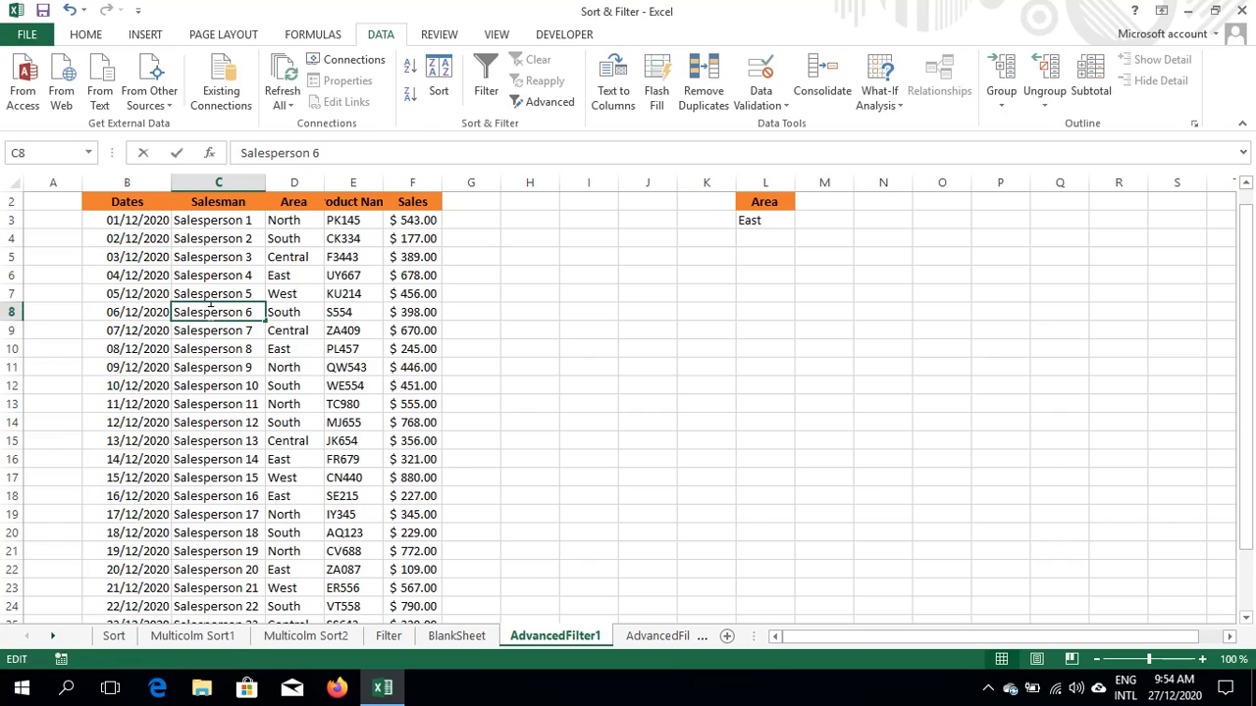
pyautogui.click(350, 374)
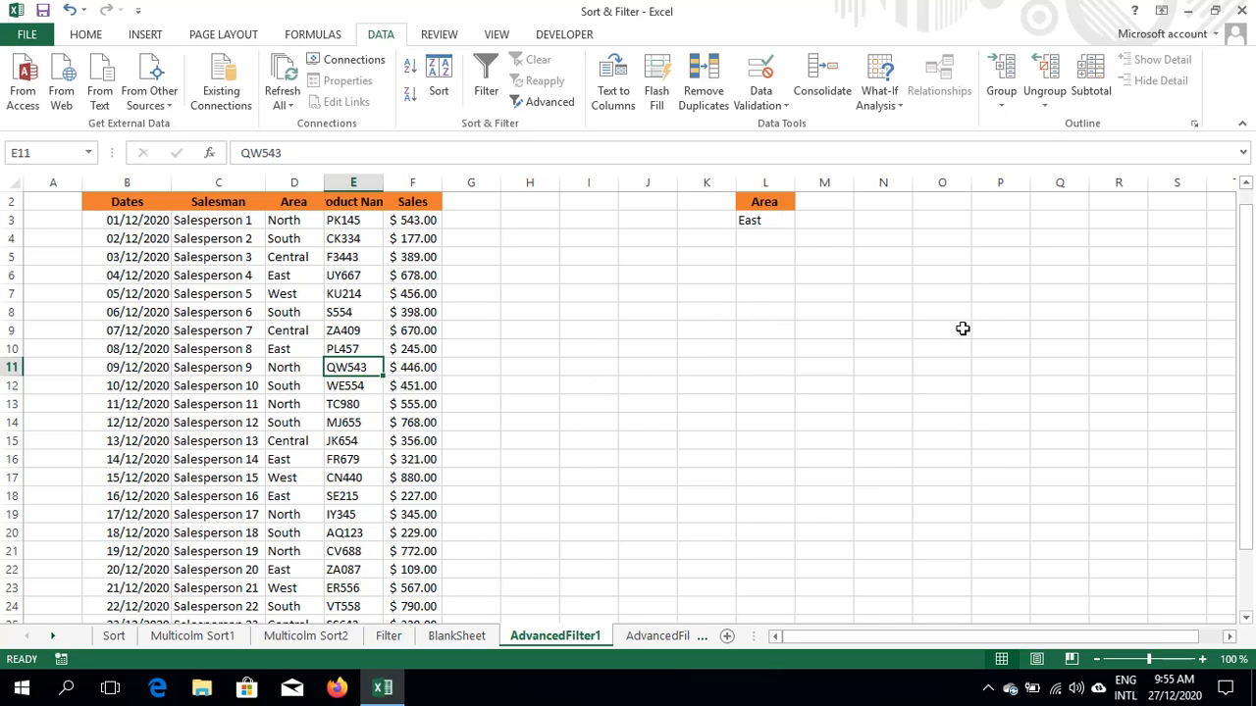
pyautogui.click(1198, 432)
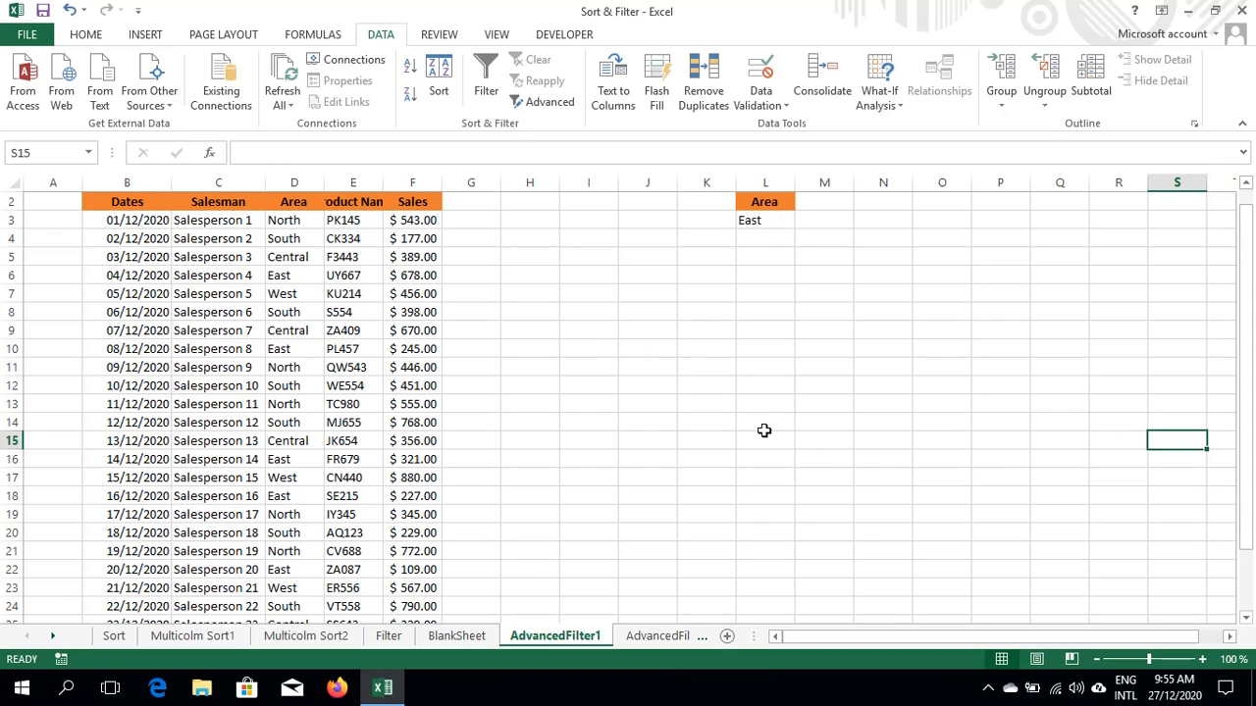
pyautogui.click(655, 349)
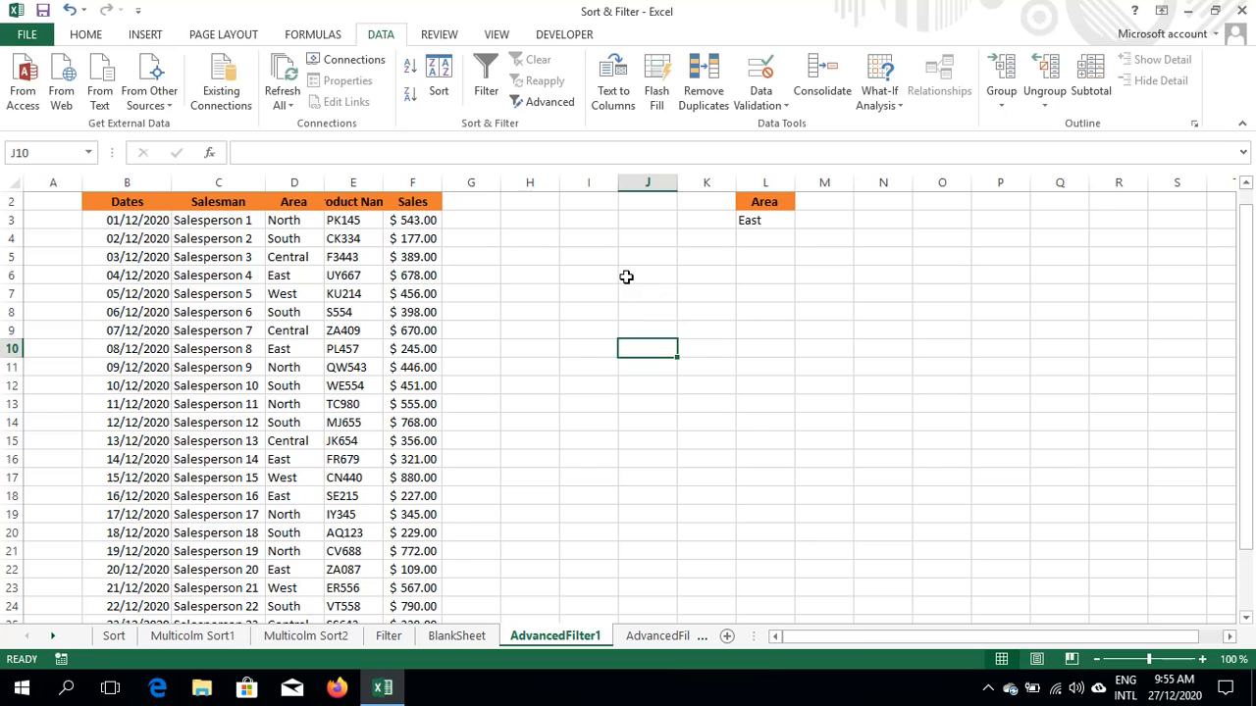
pyautogui.click(280, 344)
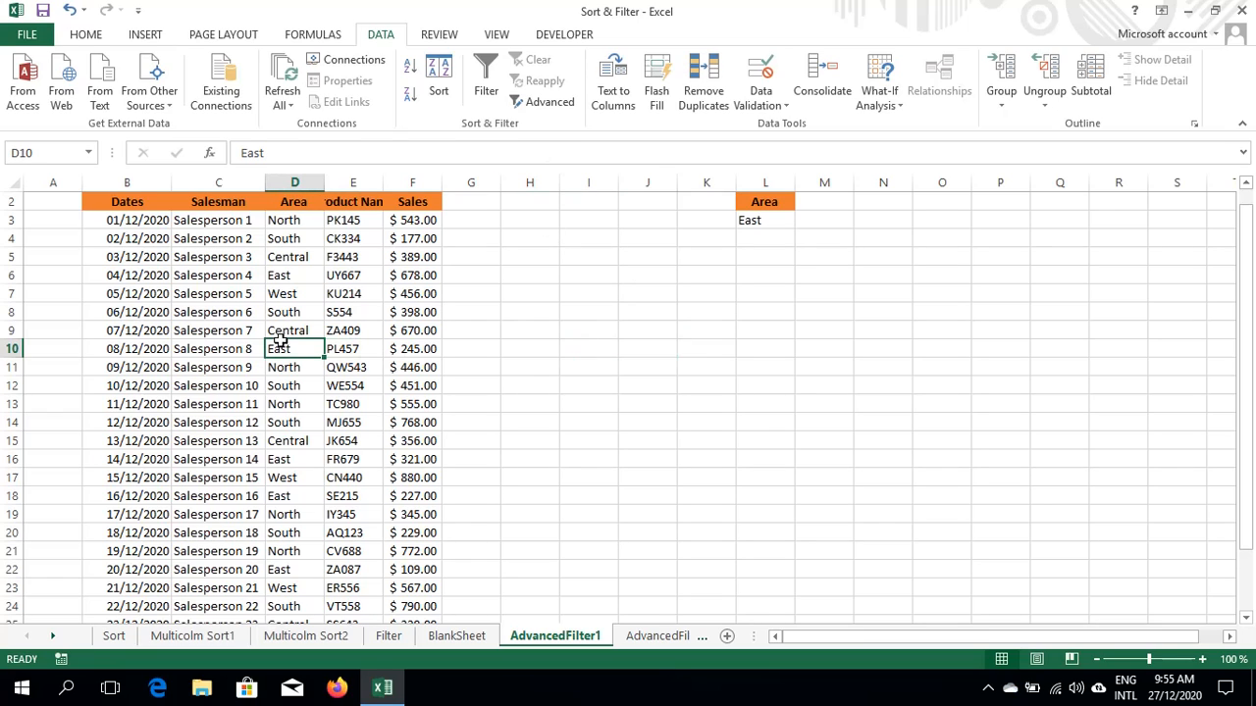
pyautogui.click(549, 104)
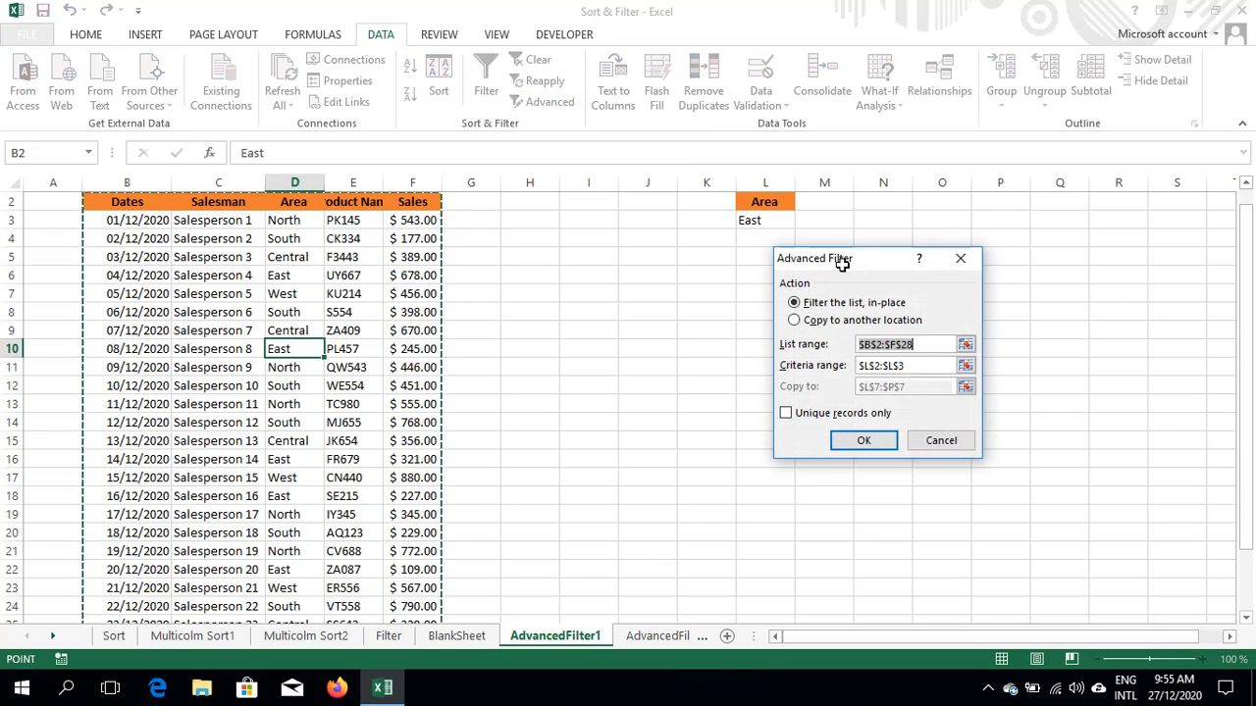
pyautogui.moveTo(876, 267); pyautogui.dragTo(582, 228)
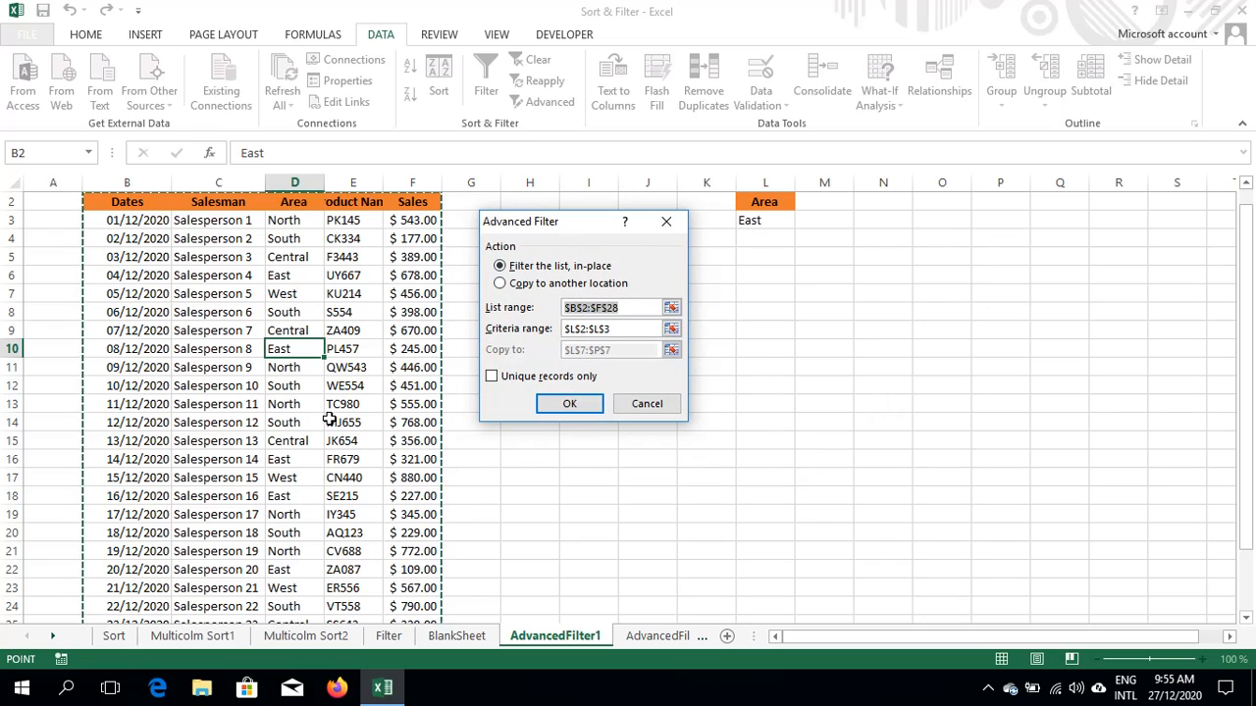
# Replace the Advanced Filter's criteria range with the Area criteria cells L2:L3, which specify East
pyautogui.click(613, 328)
pyautogui.press('BackSpace')
pyautogui.press('BackSpace')
pyautogui.press('BackSpace')
pyautogui.press('BackSpace')
pyautogui.press('BackSpace')
pyautogui.press('BackSpace')
pyautogui.press('BackSpace')
pyautogui.press('BackSpace')
pyautogui.press('BackSpace')
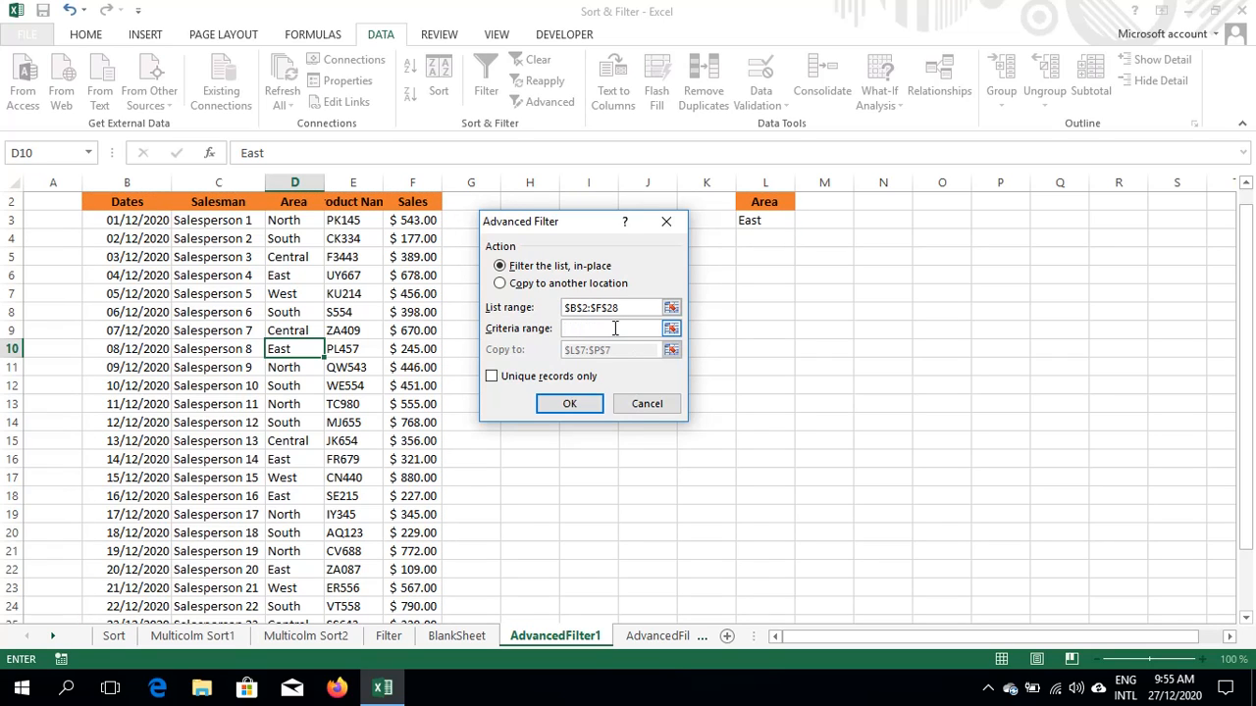
pyautogui.click(671, 330)
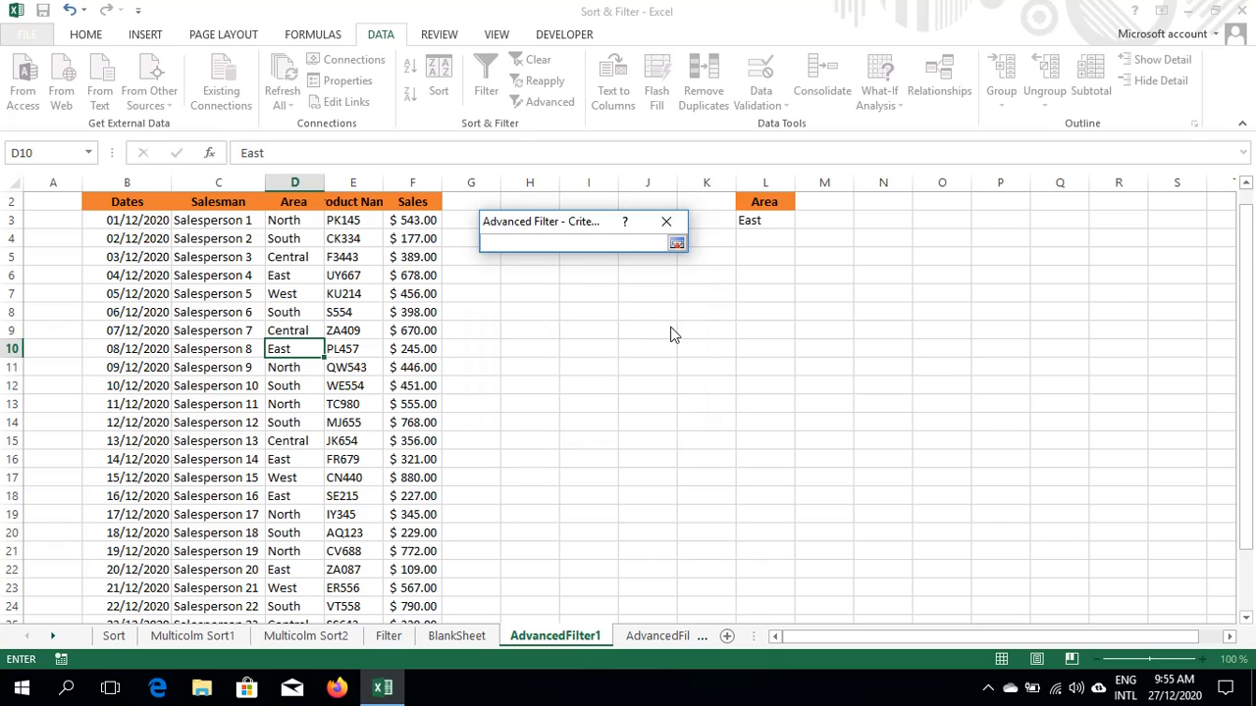
pyautogui.click(766, 203)
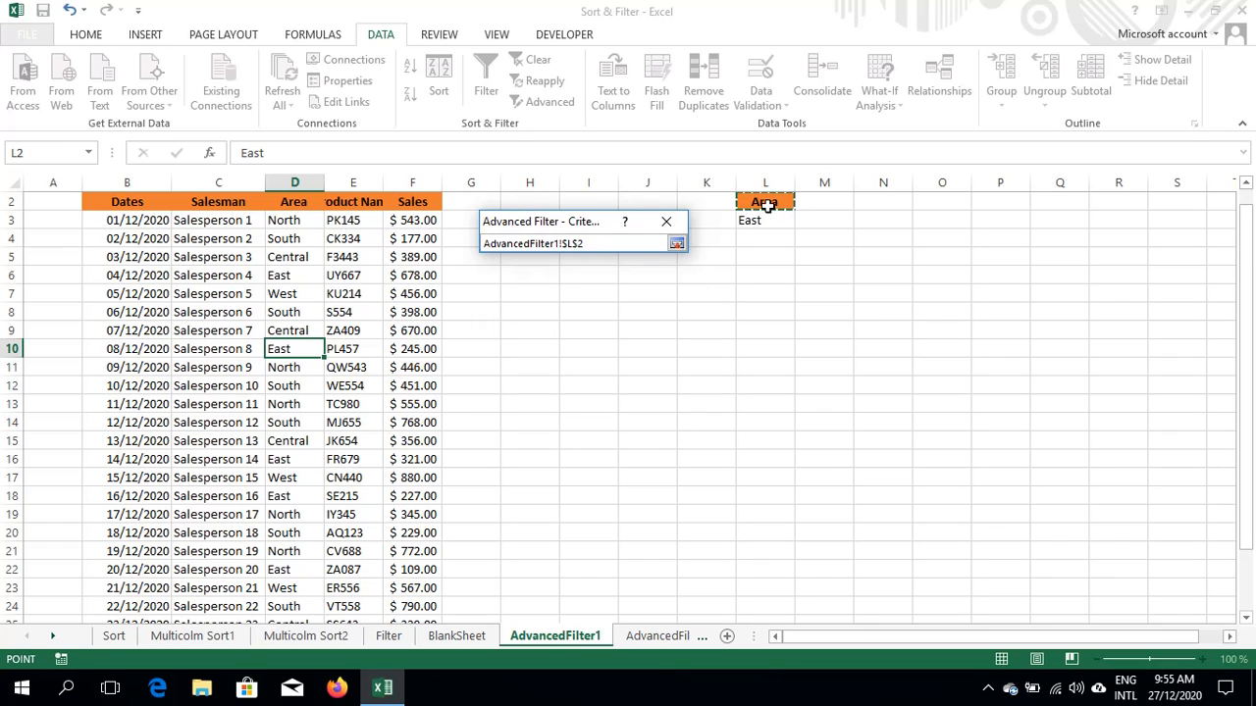
pyautogui.hotkey('ctrl', 'shift', 'Down')
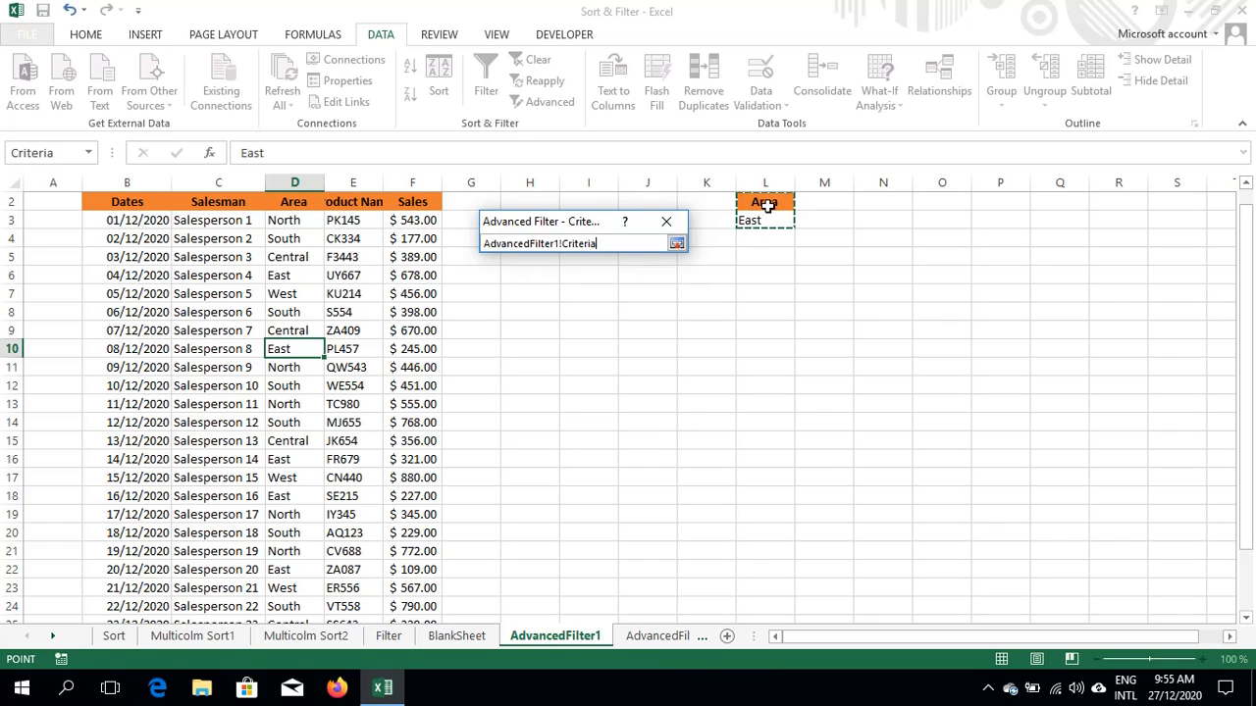
pyautogui.click(675, 243)
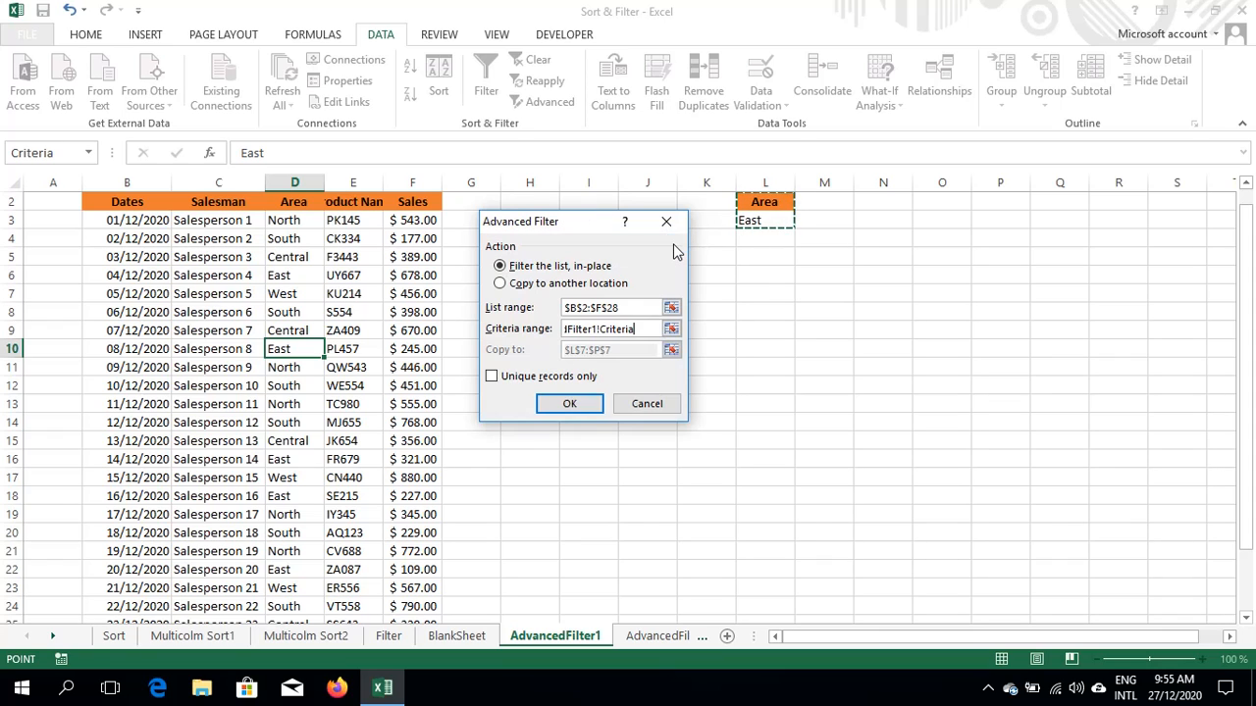
# Run the Advanced Filter to copy the matching rows to cell N8 and widen the Dates column of the extracted table
pyautogui.click(593, 351)
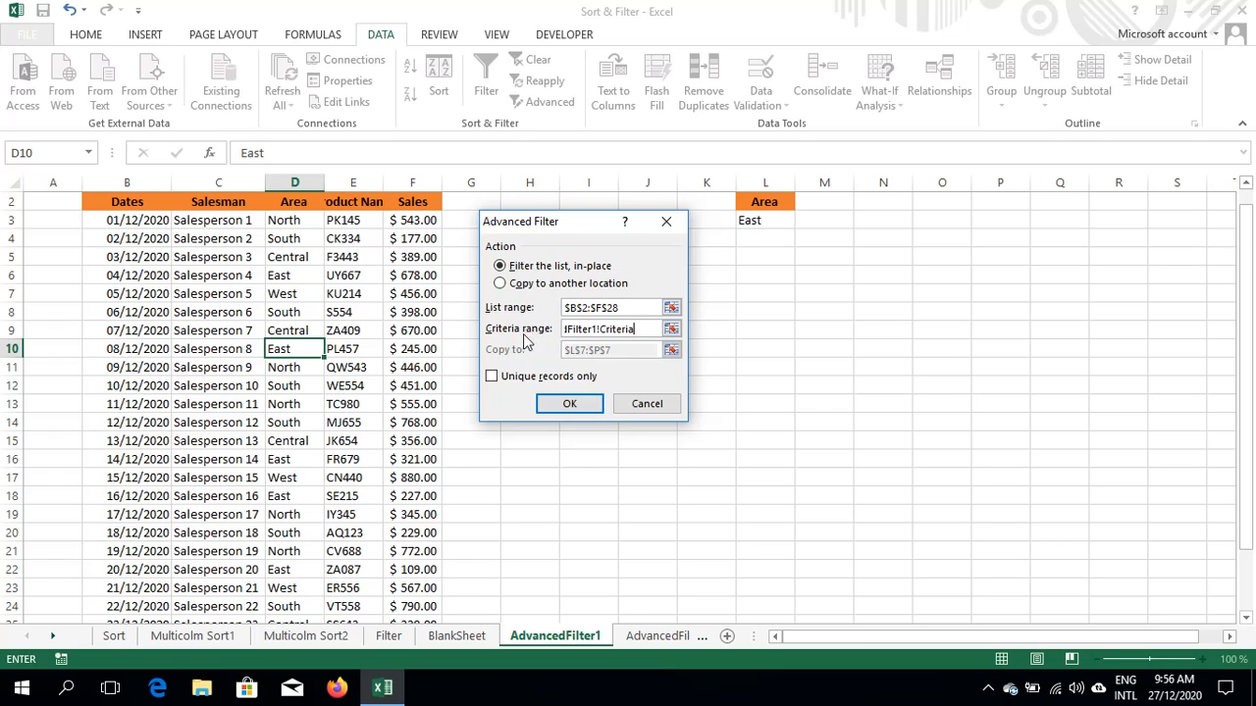
pyautogui.click(501, 284)
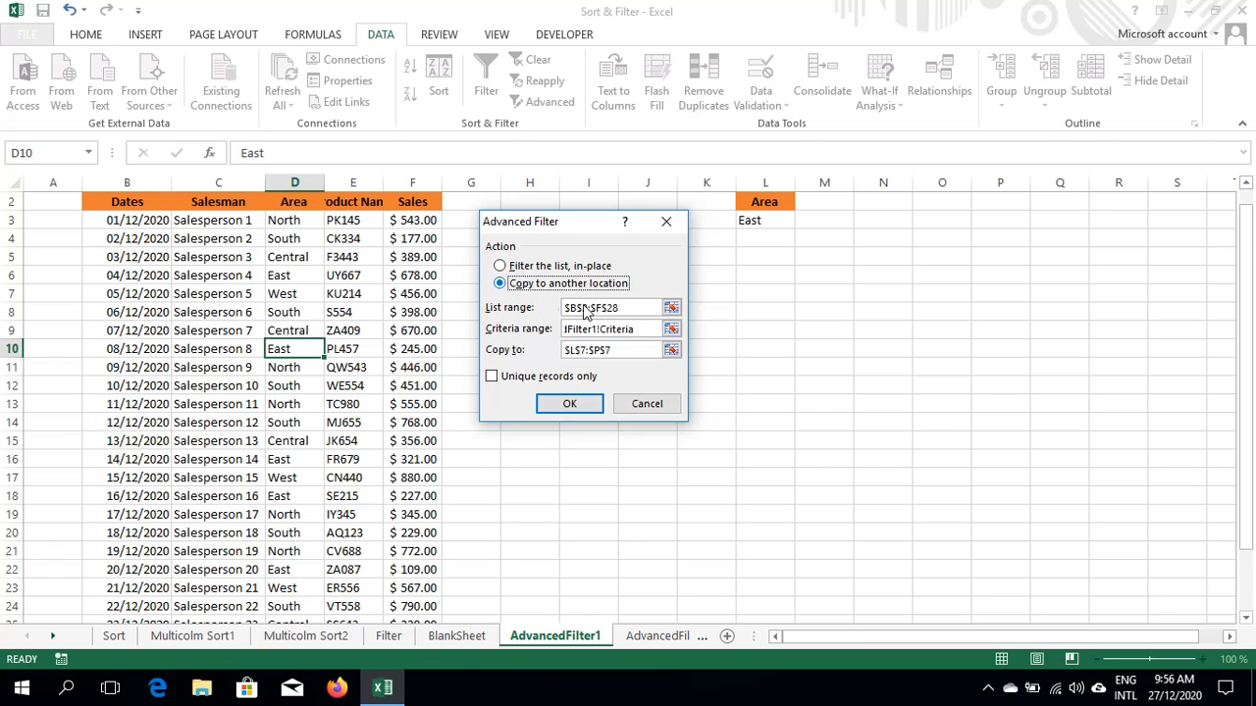
pyautogui.click(620, 351)
pyautogui.press('BackSpace')
pyautogui.press('BackSpace')
pyautogui.press('BackSpace')
pyautogui.press('BackSpace')
pyautogui.press('BackSpace')
pyautogui.press('BackSpace')
pyautogui.press('BackSpace')
pyautogui.press('BackSpace')
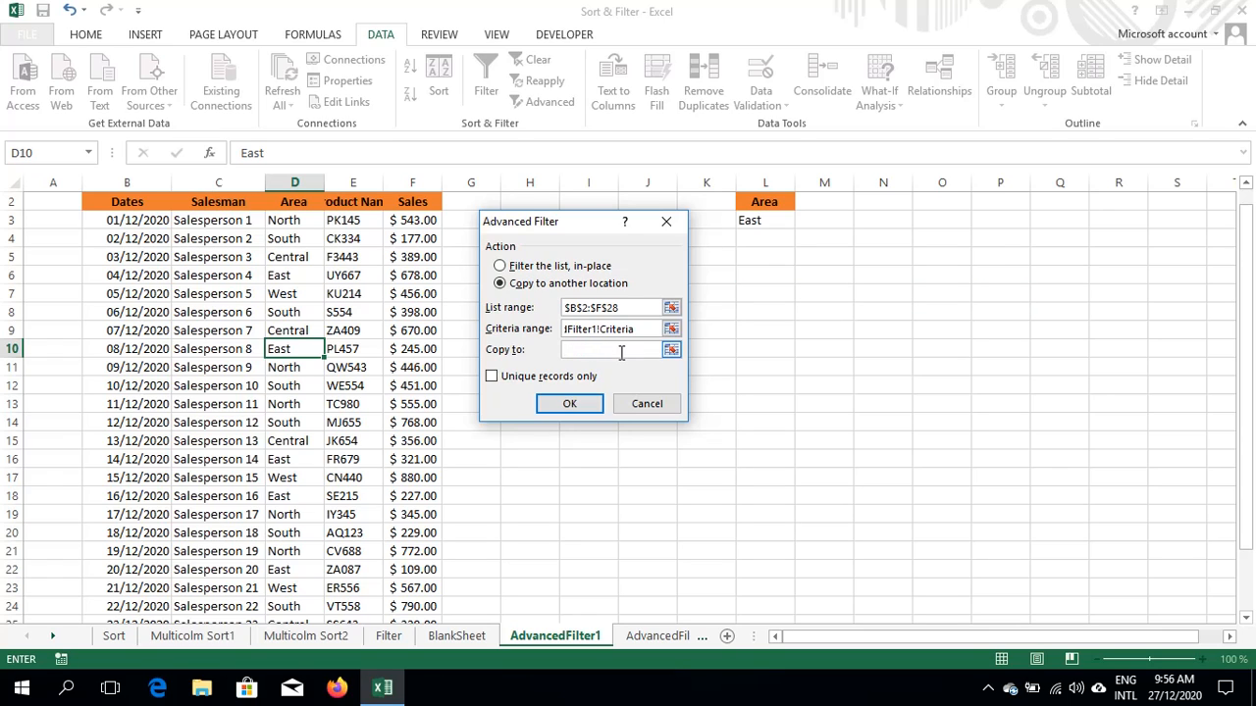
pyautogui.click(873, 315)
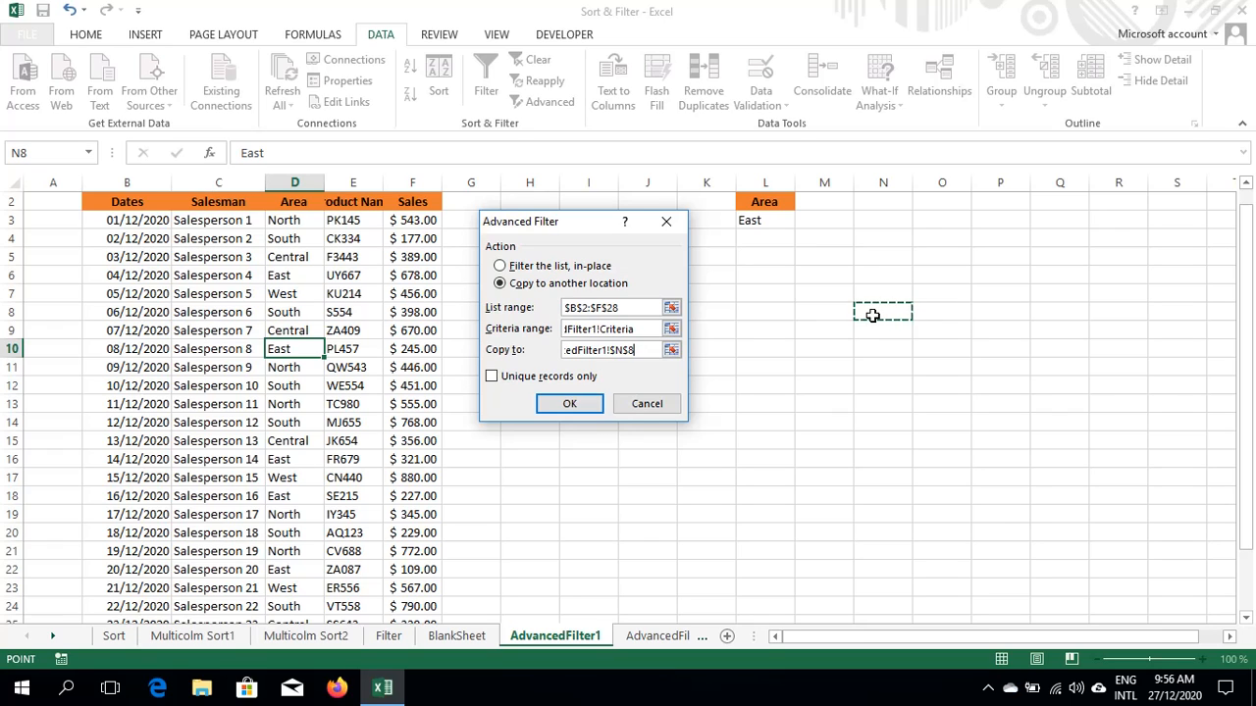
pyautogui.click(570, 404)
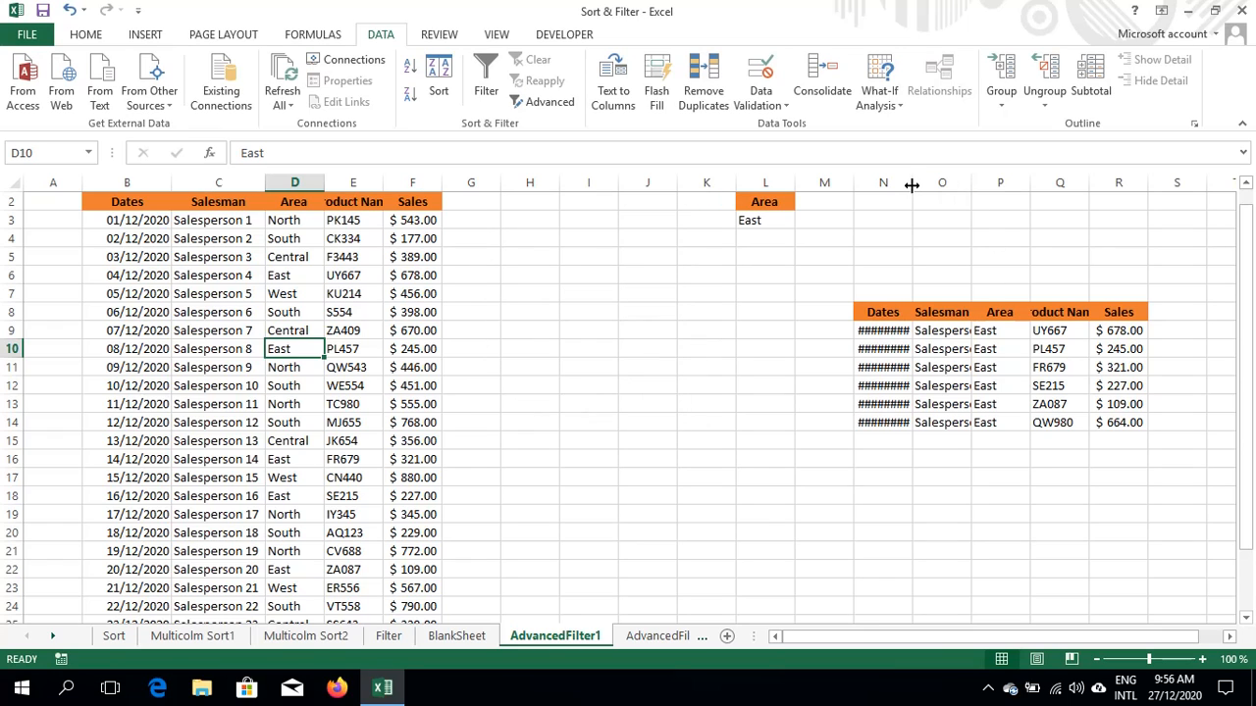
pyautogui.moveTo(911, 185); pyautogui.dragTo(943, 190)
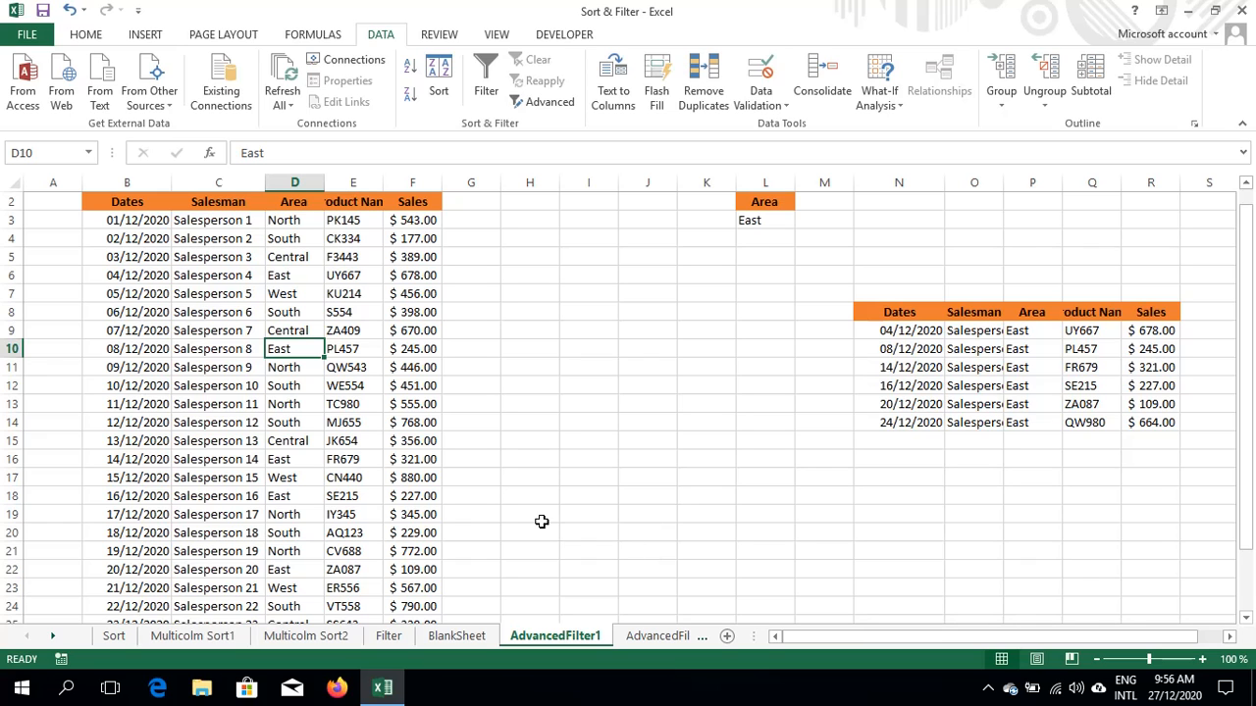
# Start an Advanced Filter on the AdvancedFilter2 sales table with the Area and Salesman criteria in J2:K3 as the criteria range
pyautogui.click(649, 638)
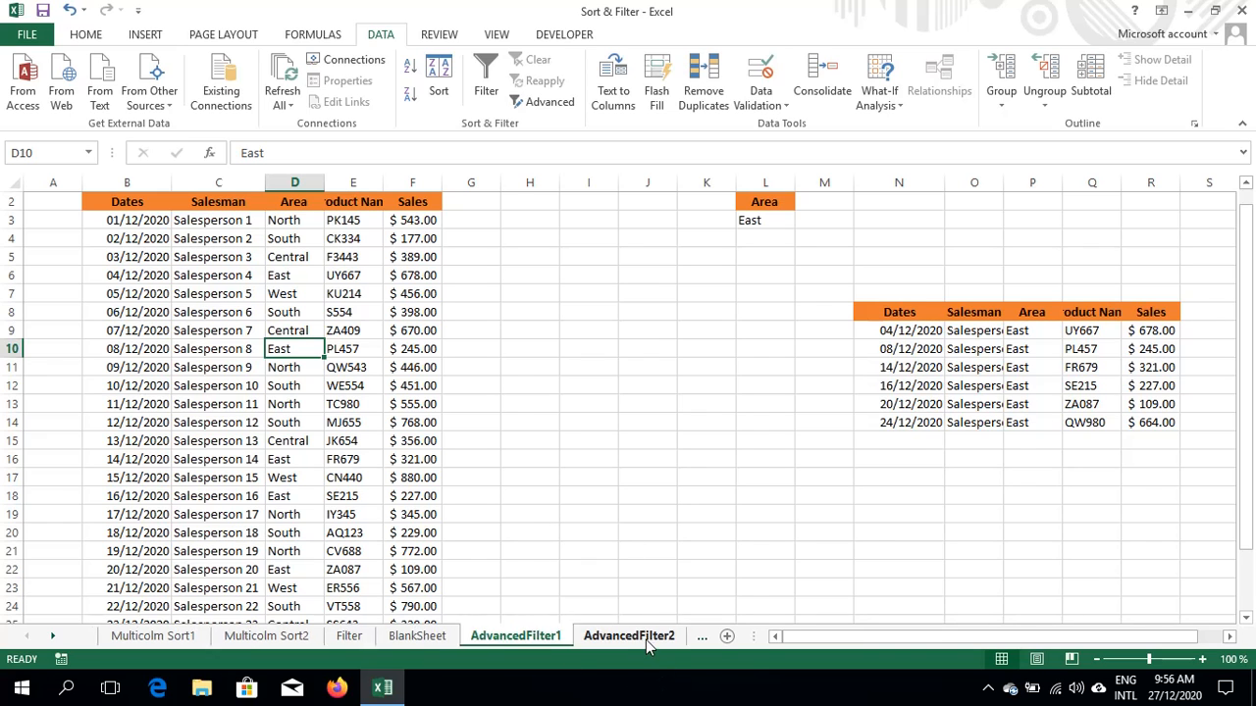
pyautogui.click(629, 637)
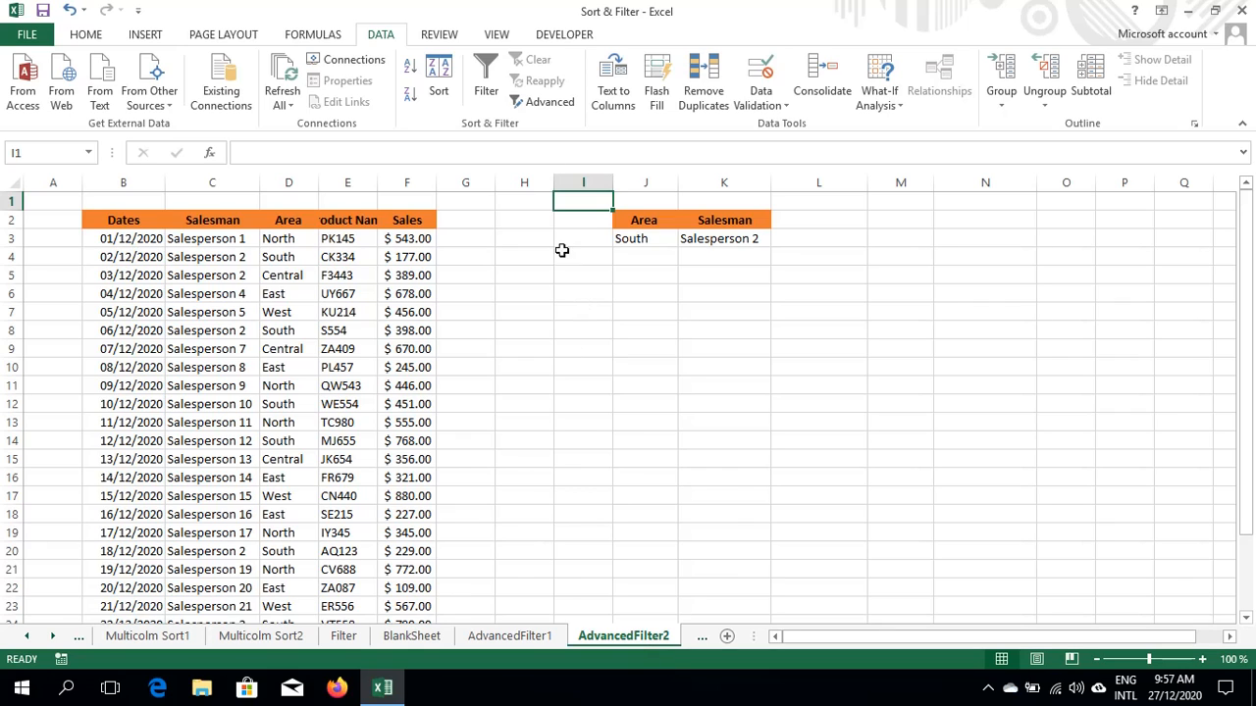
pyautogui.click(550, 104)
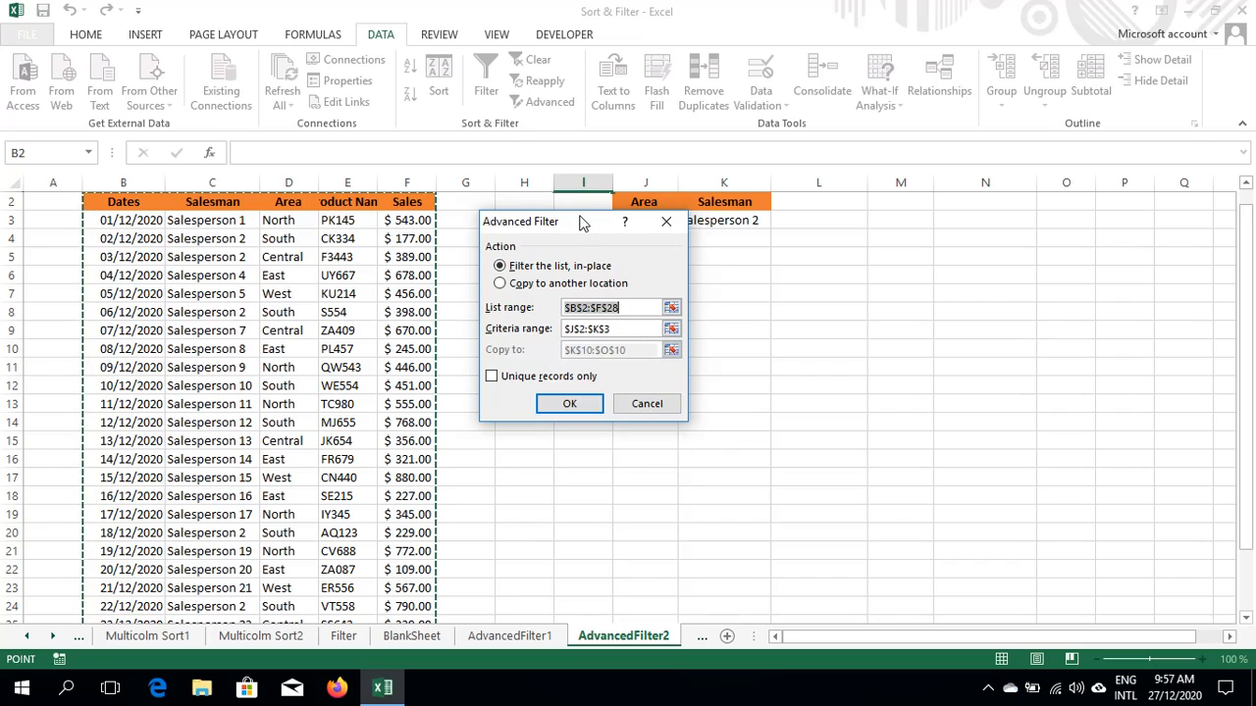
pyautogui.moveTo(592, 224); pyautogui.dragTo(541, 295)
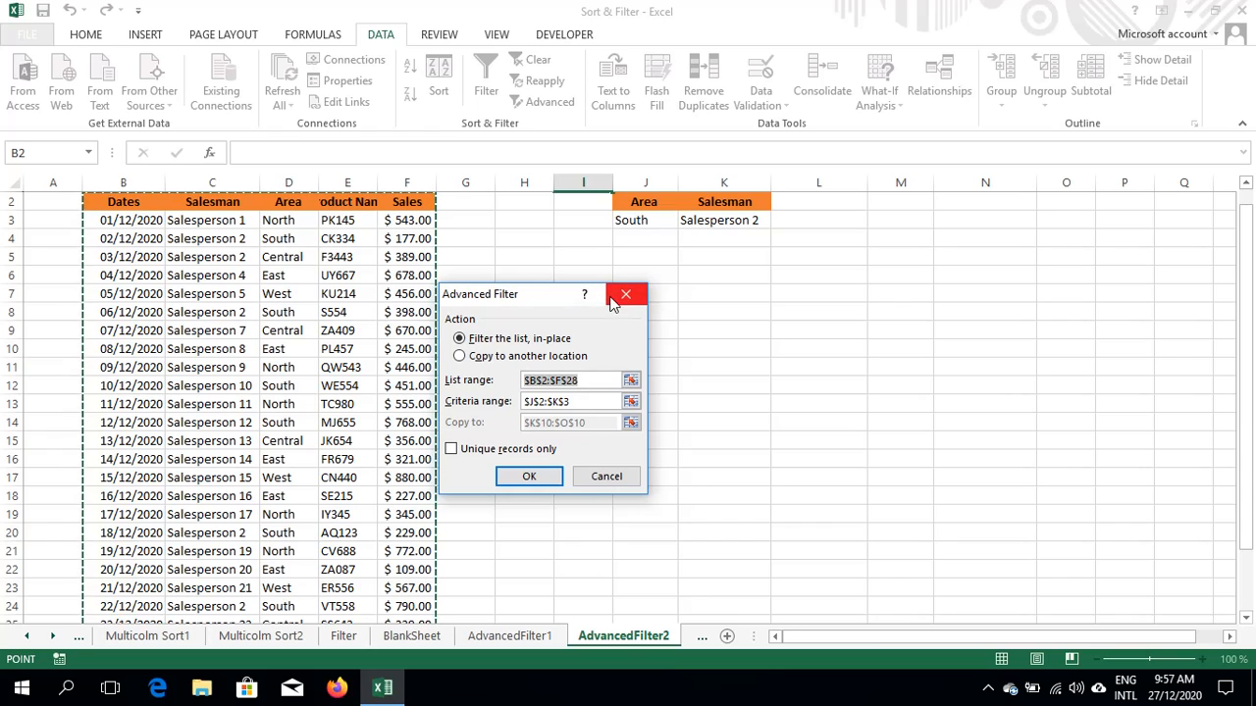
pyautogui.click(629, 402)
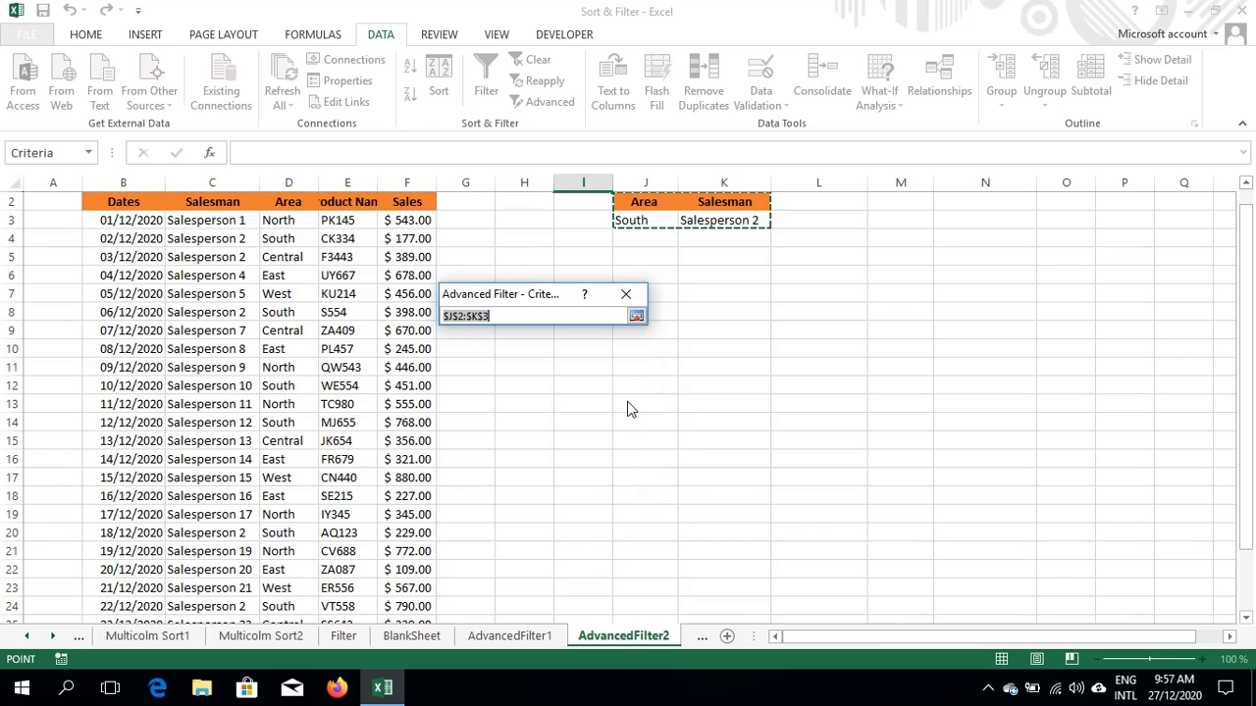
pyautogui.click(638, 203)
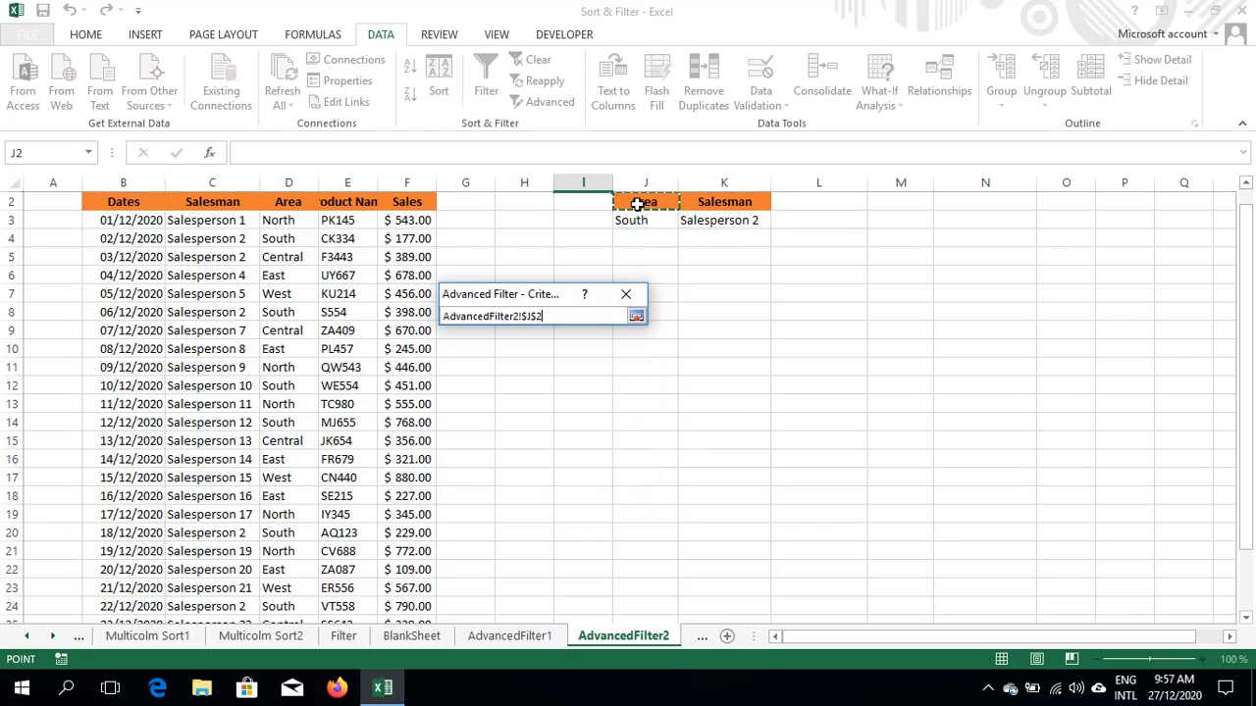
pyautogui.hotkey('ctrl', 'shift', 'Right')
pyautogui.hotkey('ctrl', 'shift', 'Down')
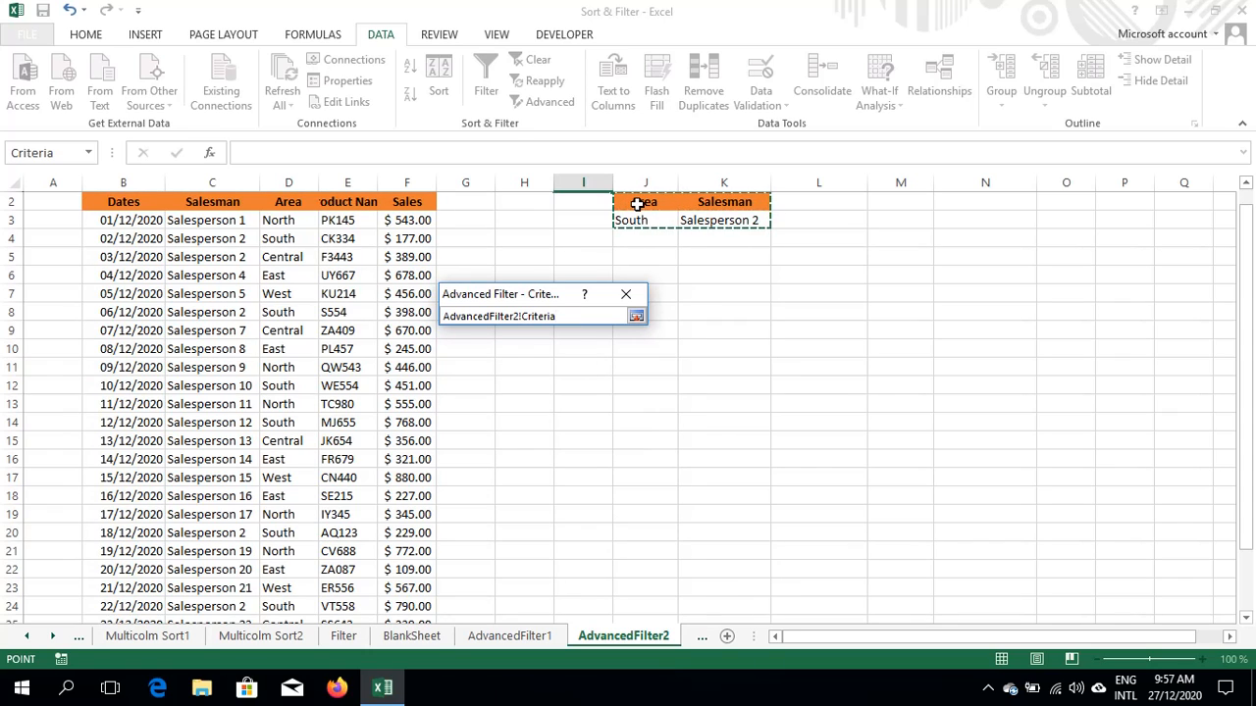
pyautogui.click(636, 317)
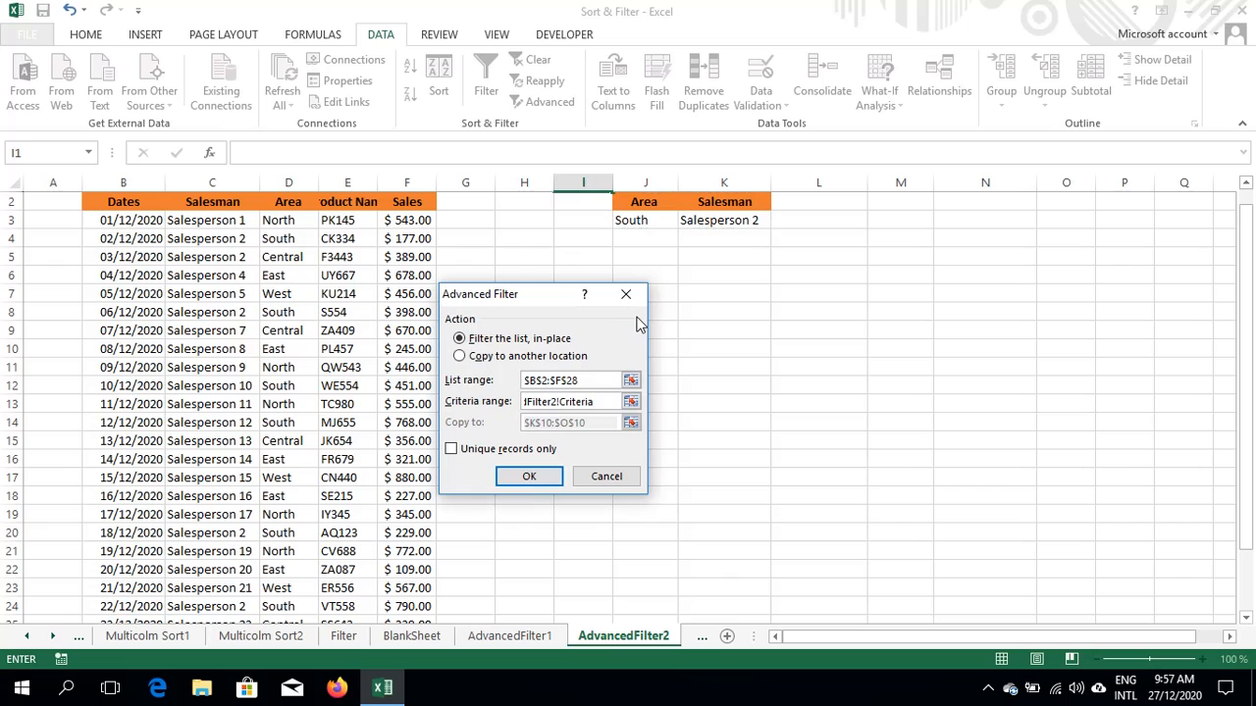
# Set the Advanced Filter to copy to another location starting at cell L10 and run it
pyautogui.click(461, 357)
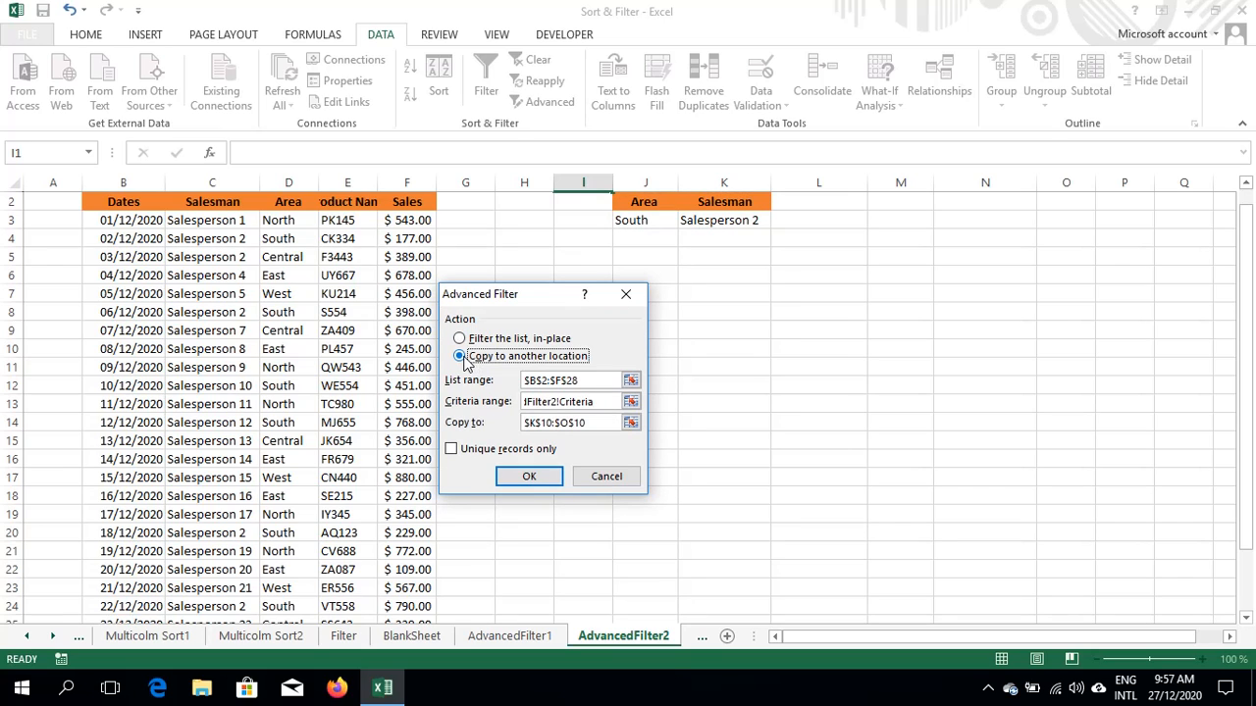
pyautogui.click(596, 422)
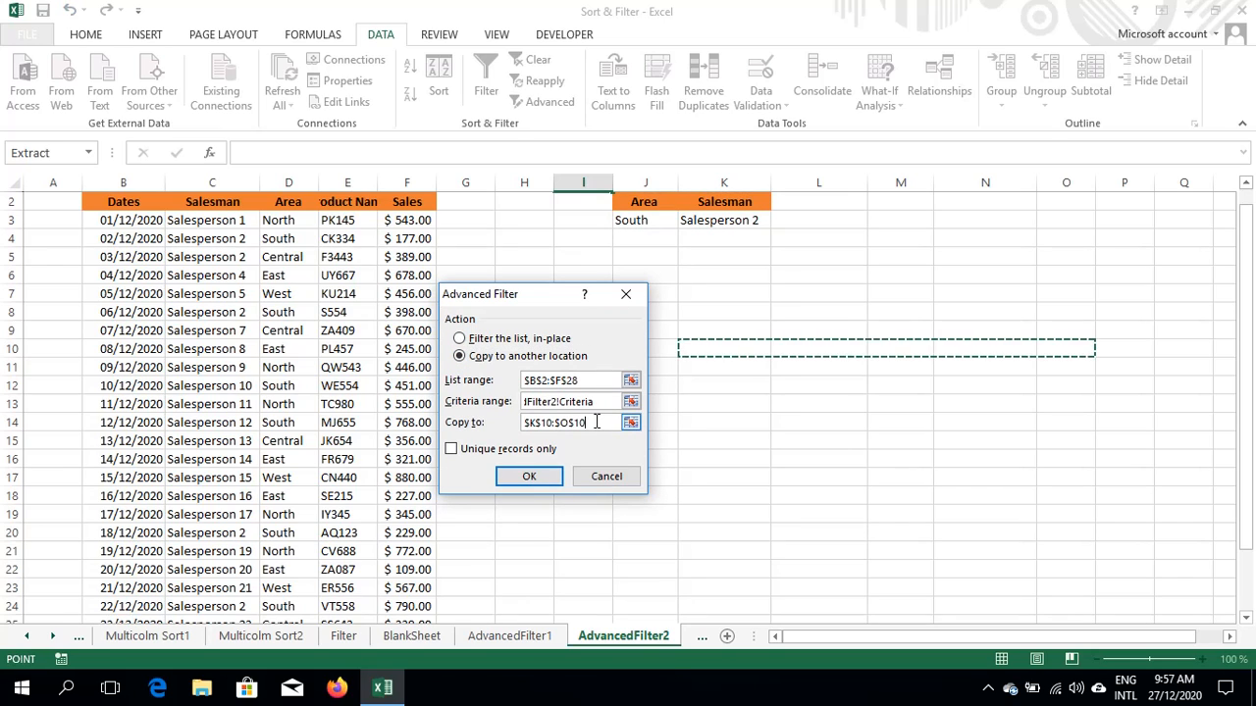
pyautogui.press('BackSpace')
pyautogui.press('BackSpace')
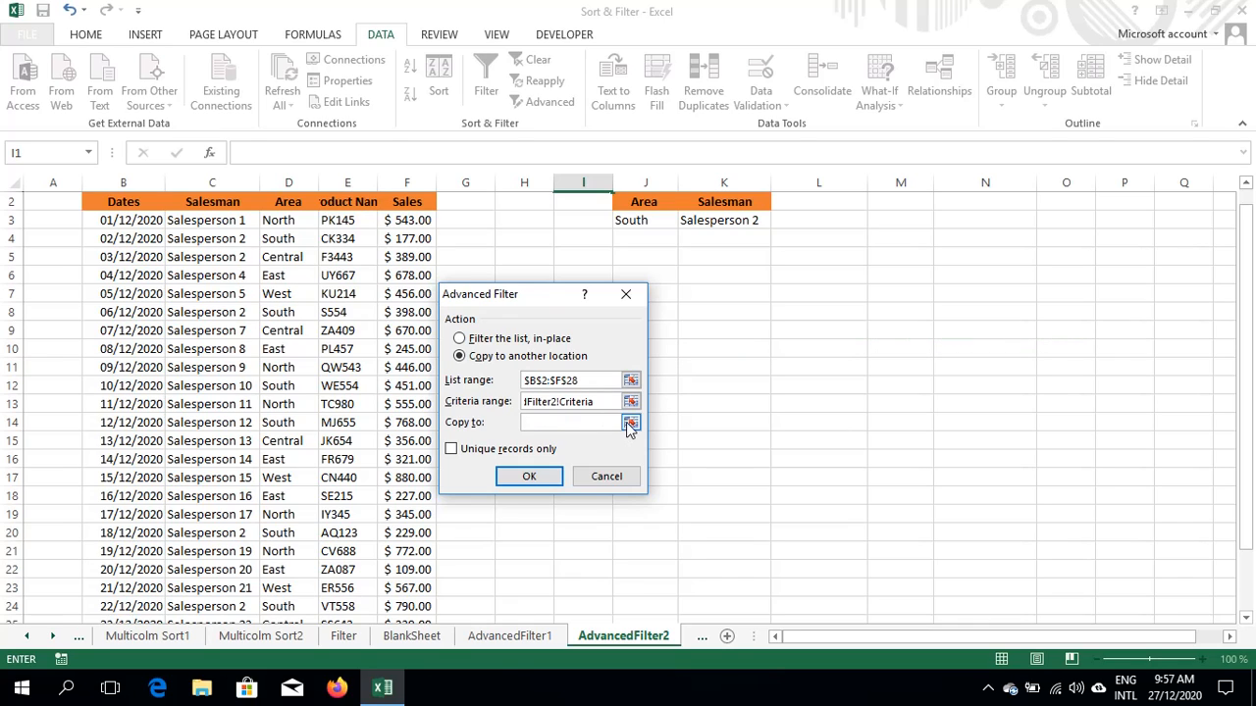
pyautogui.click(631, 422)
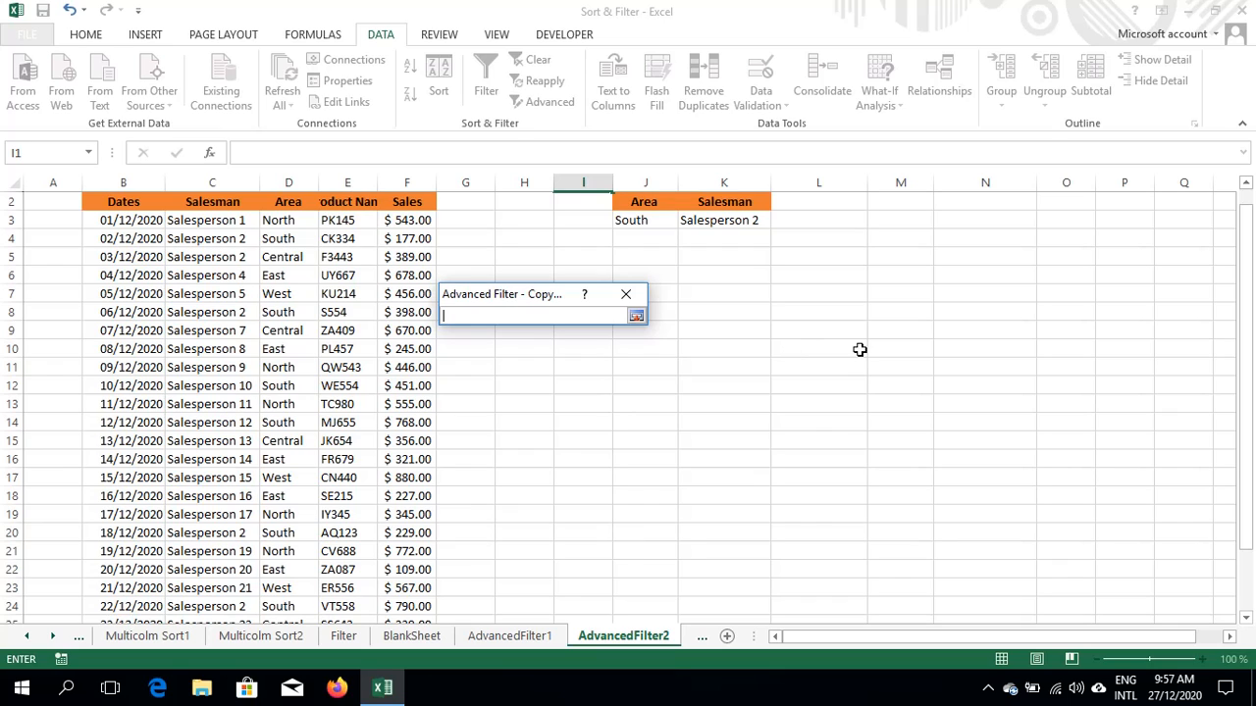
pyautogui.click(816, 350)
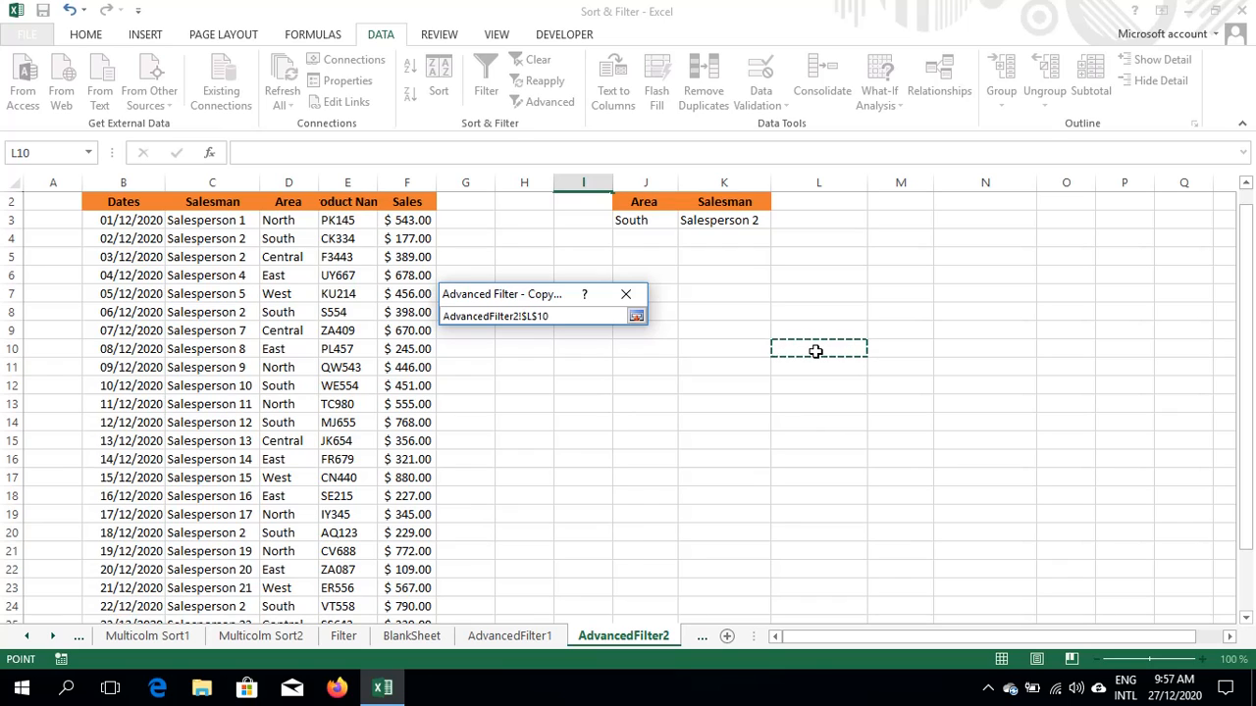
pyautogui.click(637, 317)
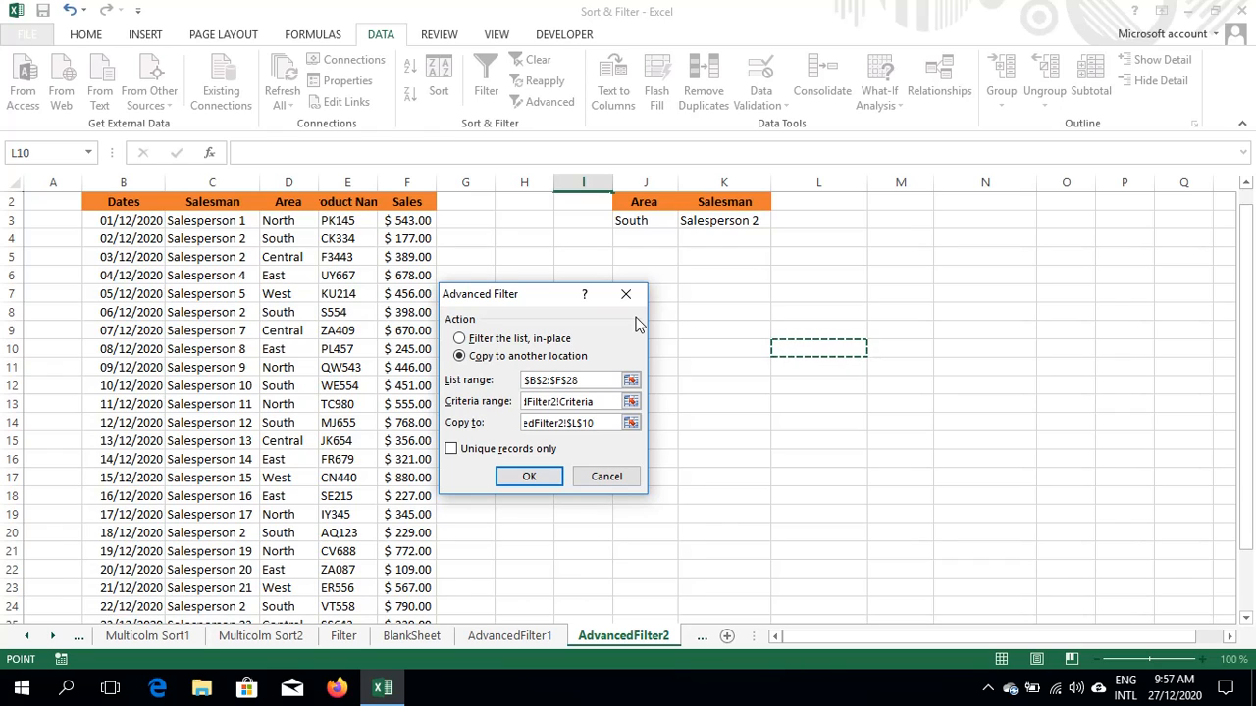
pyautogui.click(530, 478)
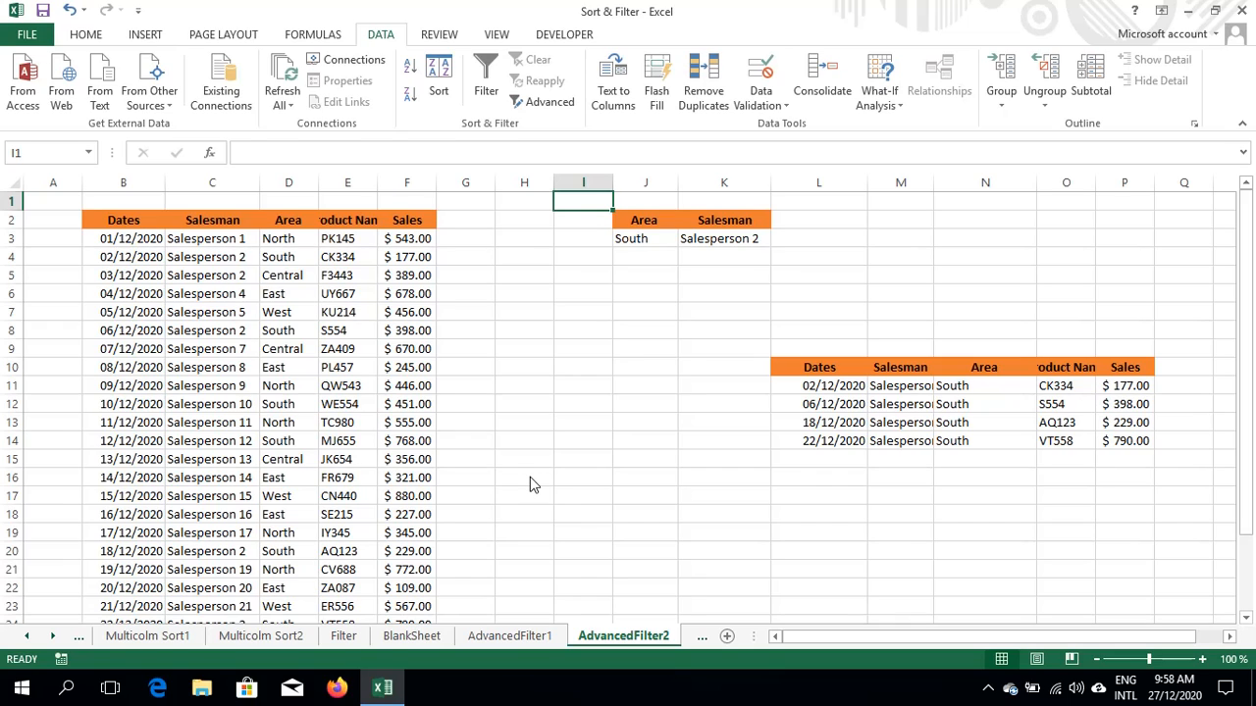
# Start an Advanced Filter on the AdvancedFilter3 sales table with the Sales <200 criteria in J3:J4 as the criteria range
pyautogui.click(699, 640)
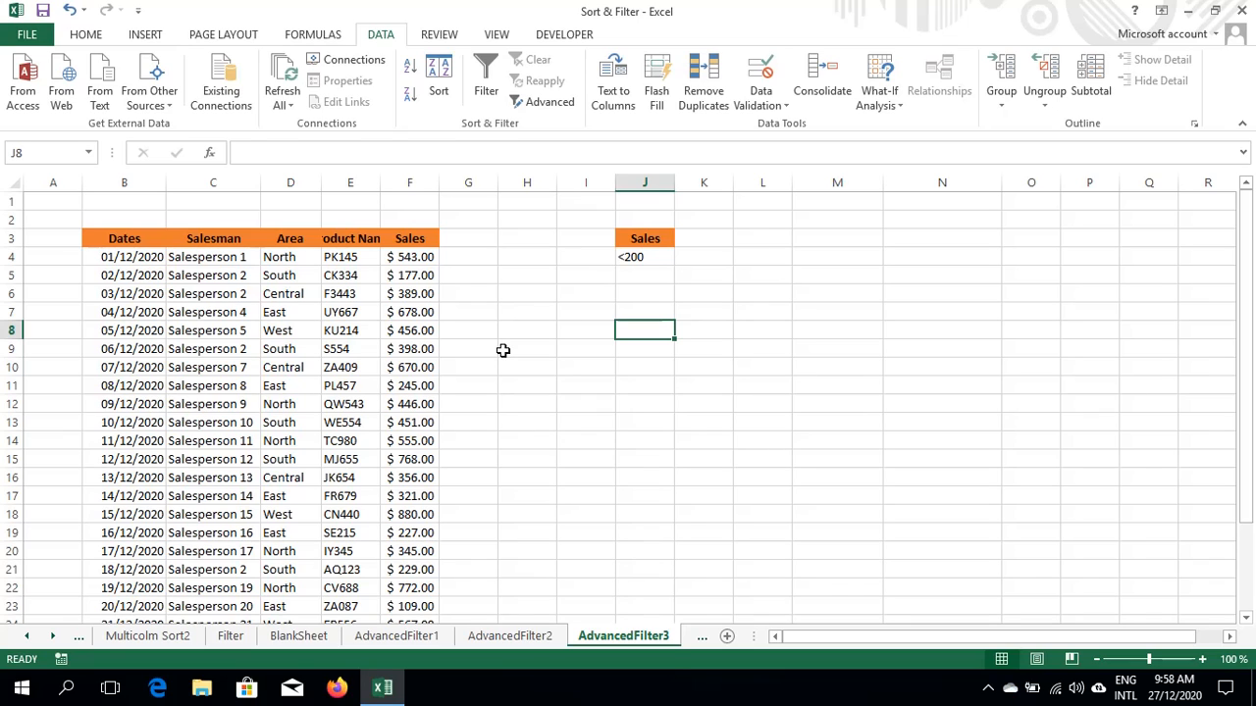
pyautogui.click(280, 383)
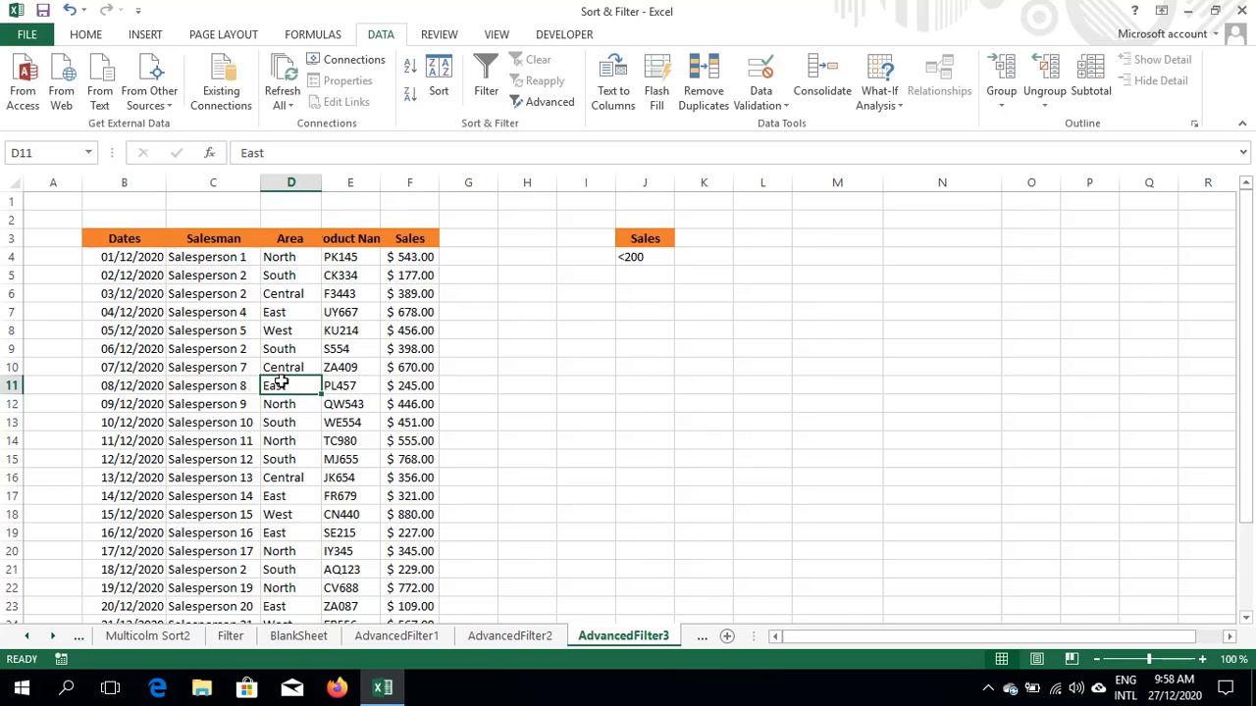
pyautogui.click(545, 102)
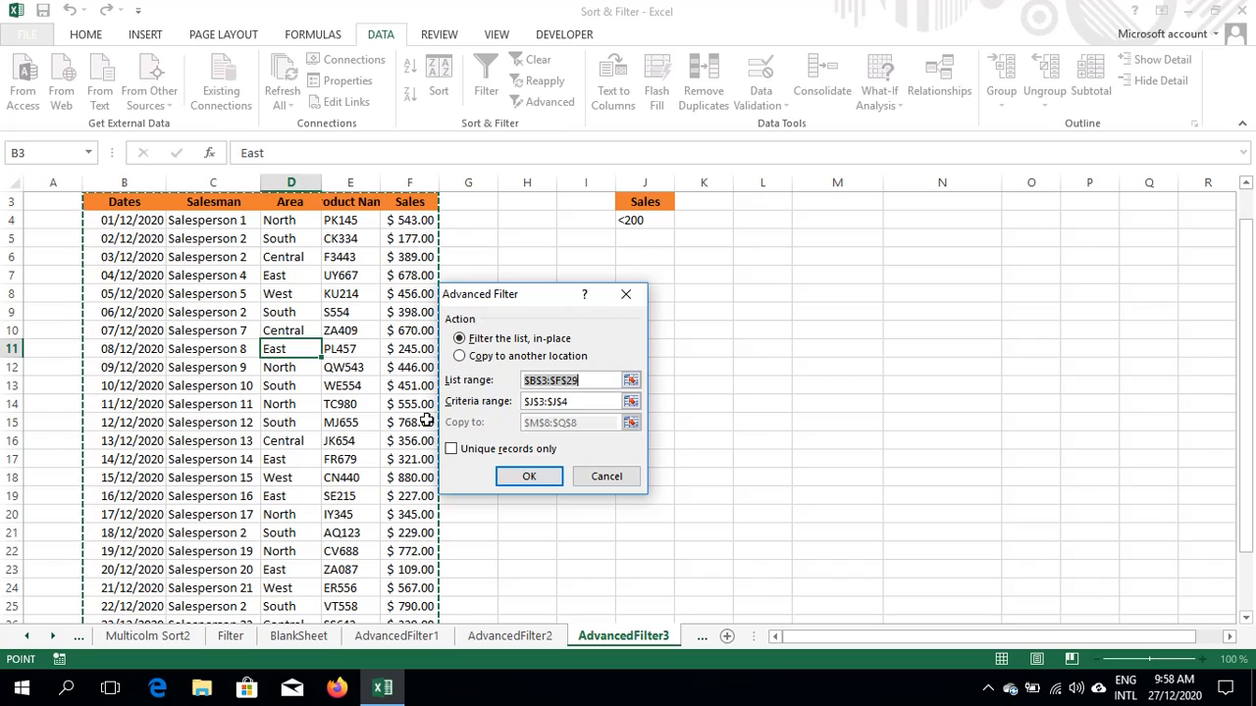
pyautogui.click(581, 405)
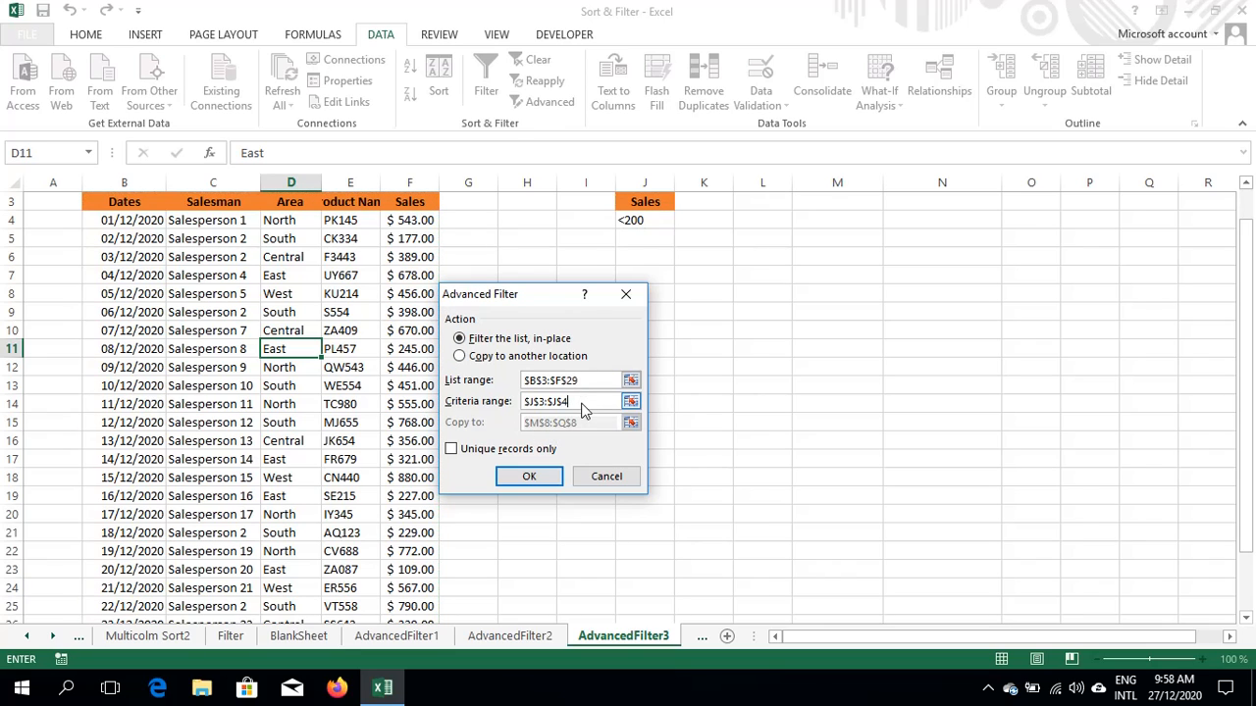
pyautogui.press('BackSpace')
pyautogui.press('BackSpace')
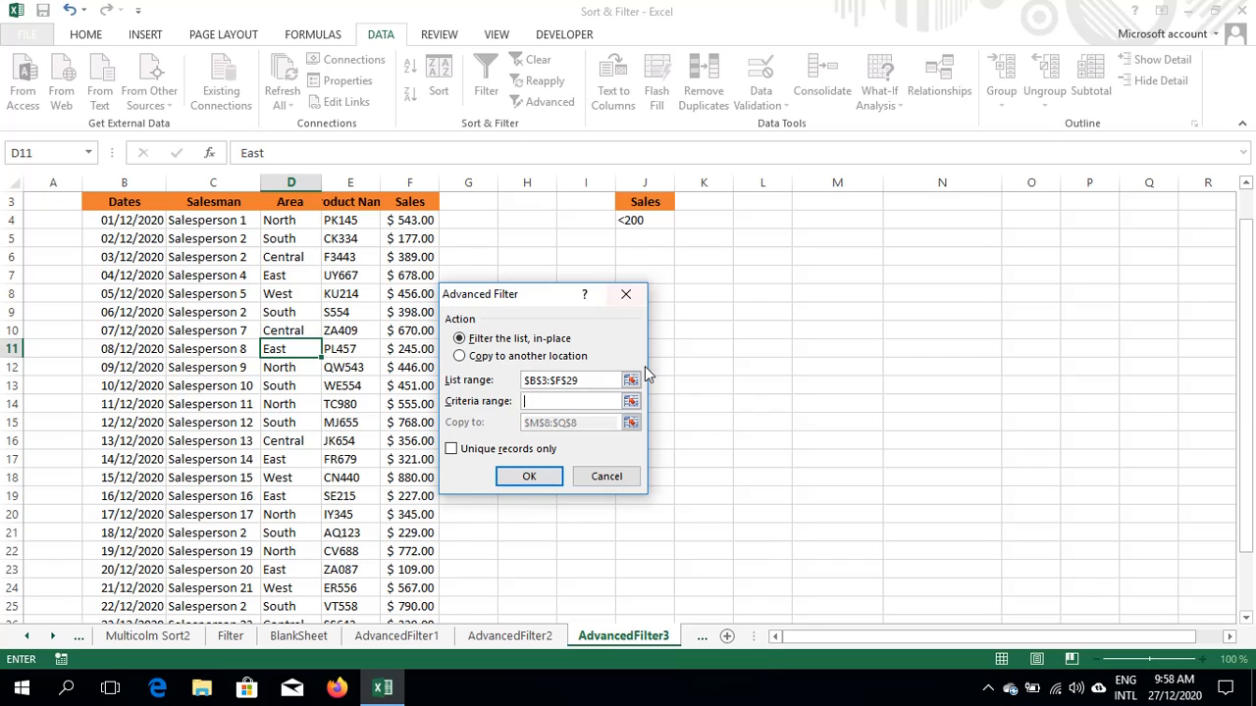
pyautogui.click(631, 400)
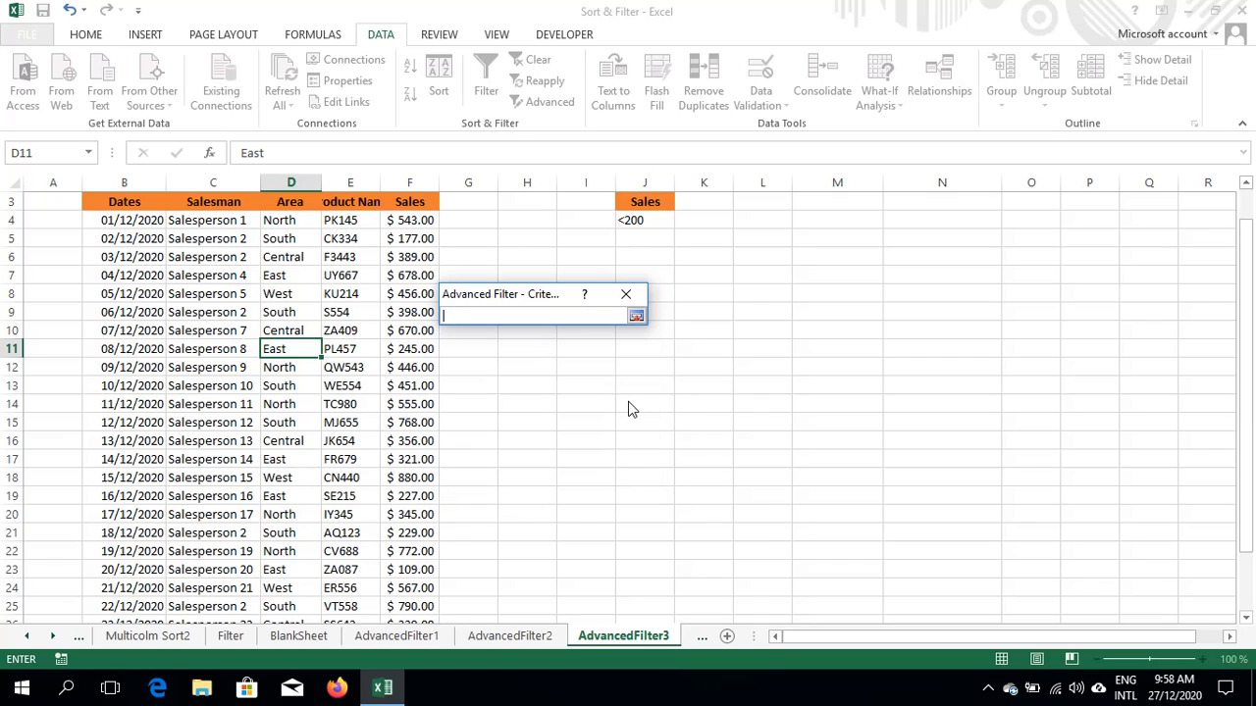
pyautogui.click(647, 201)
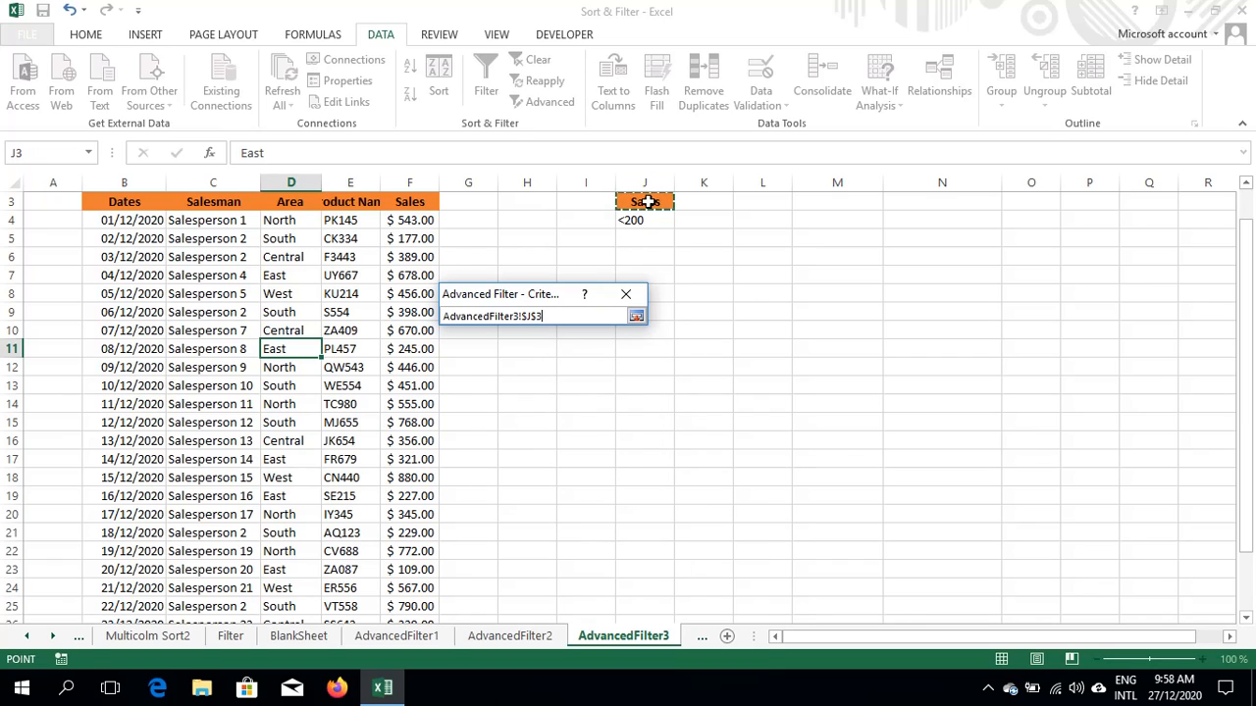
pyautogui.hotkey('shift', 'Down')
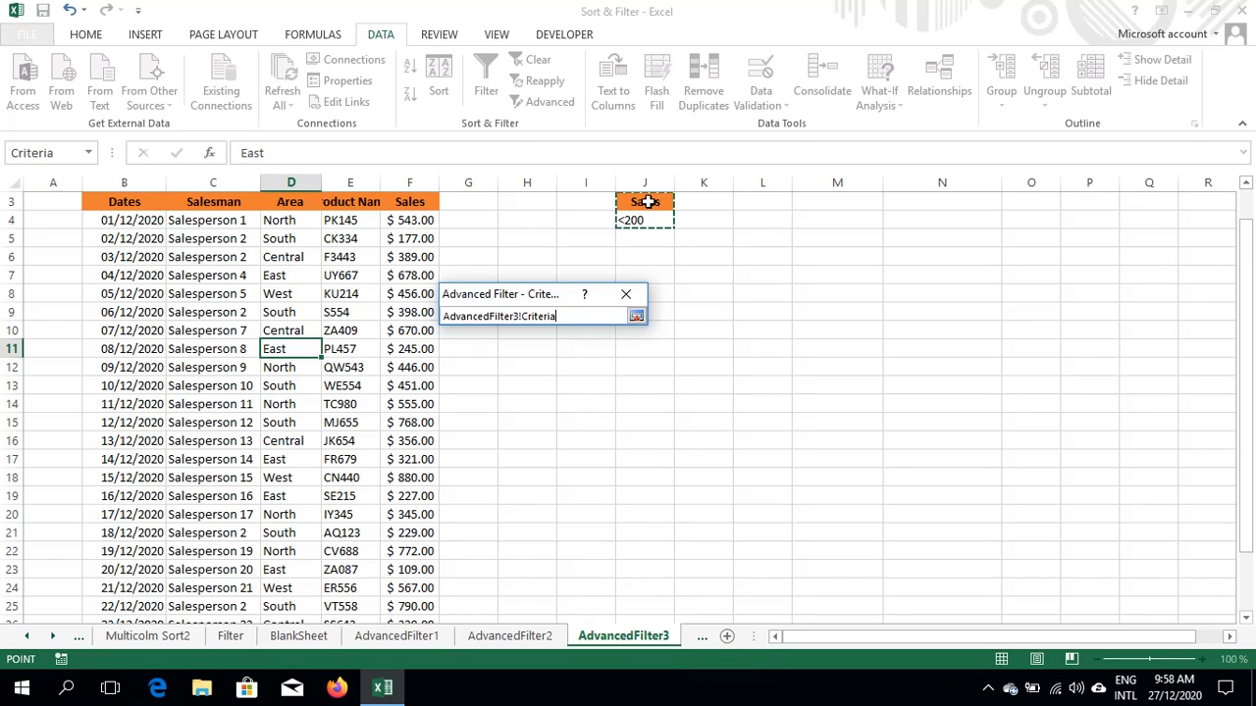
pyautogui.click(636, 316)
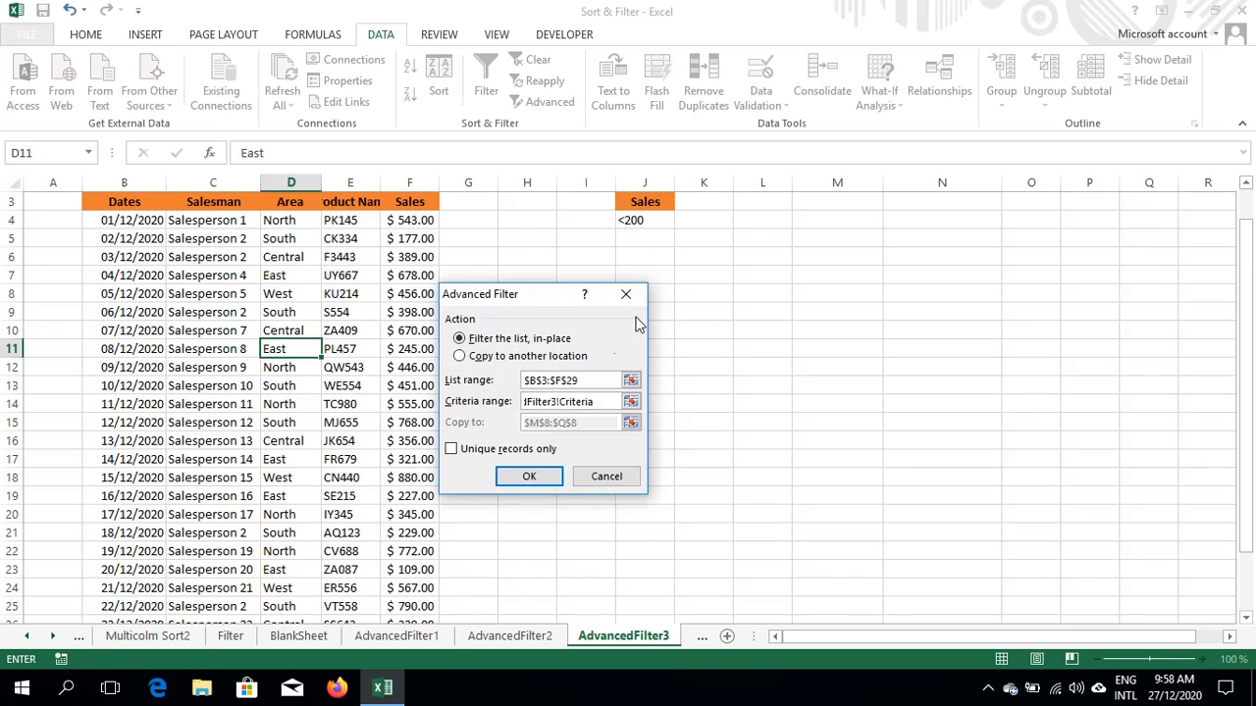
# Set the Advanced Filter to copy to another location starting at cell M11 and run it
pyautogui.click(460, 356)
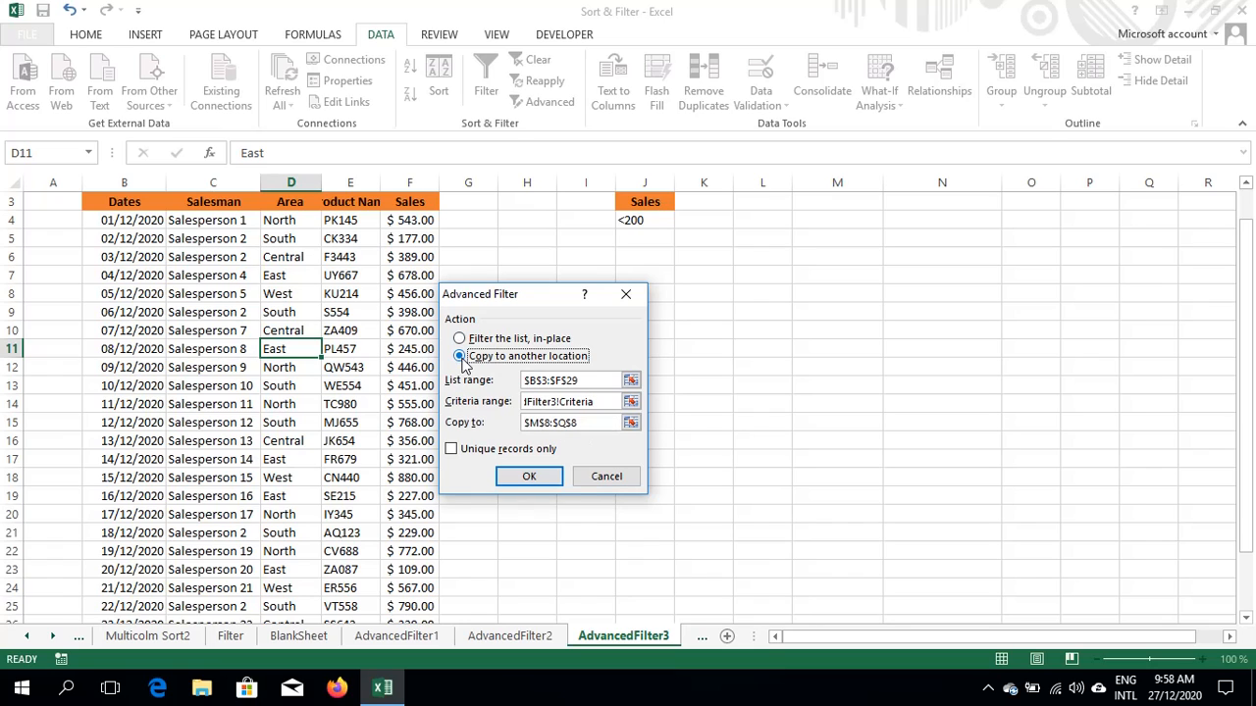
pyautogui.click(591, 423)
pyautogui.press('BackSpace')
pyautogui.press('BackSpace')
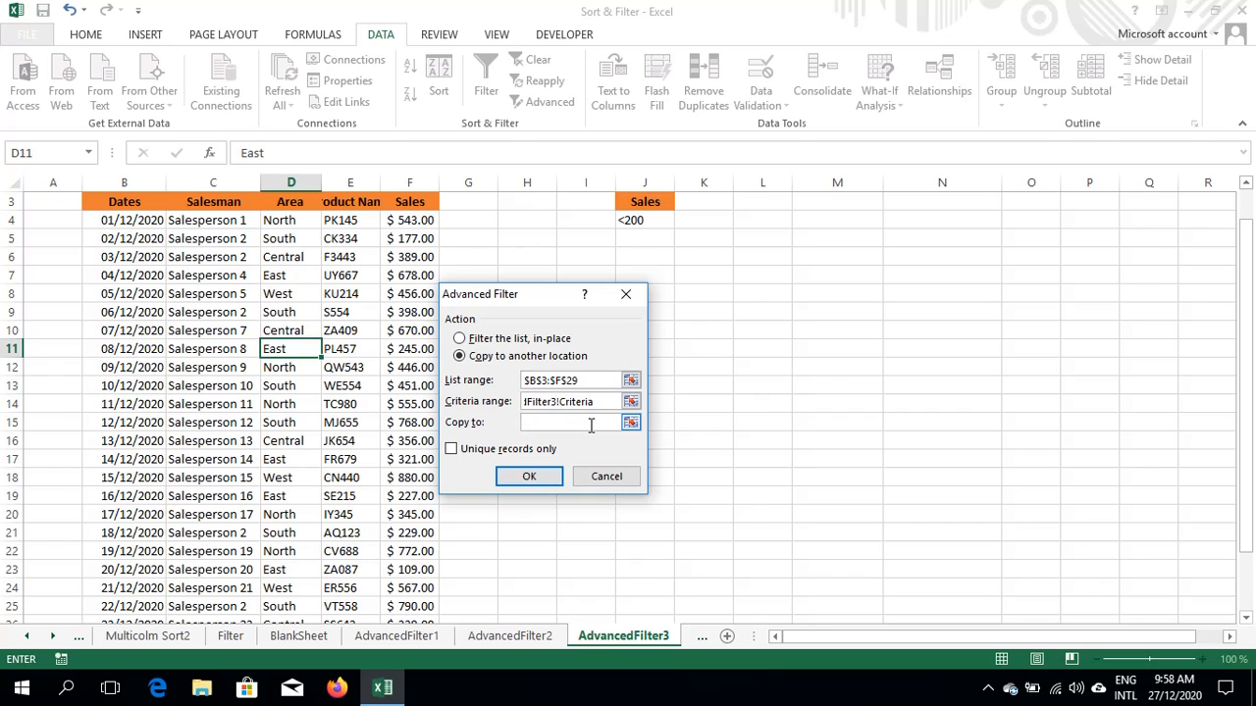
pyautogui.click(832, 353)
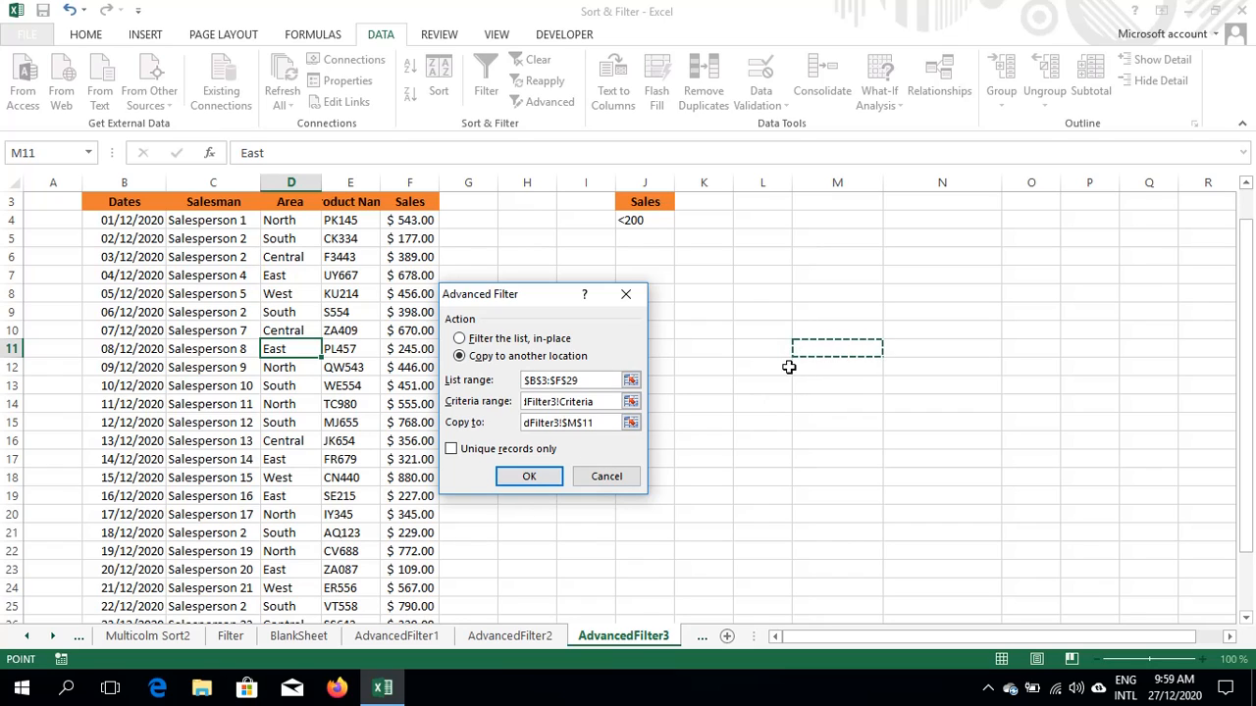
pyautogui.click(527, 478)
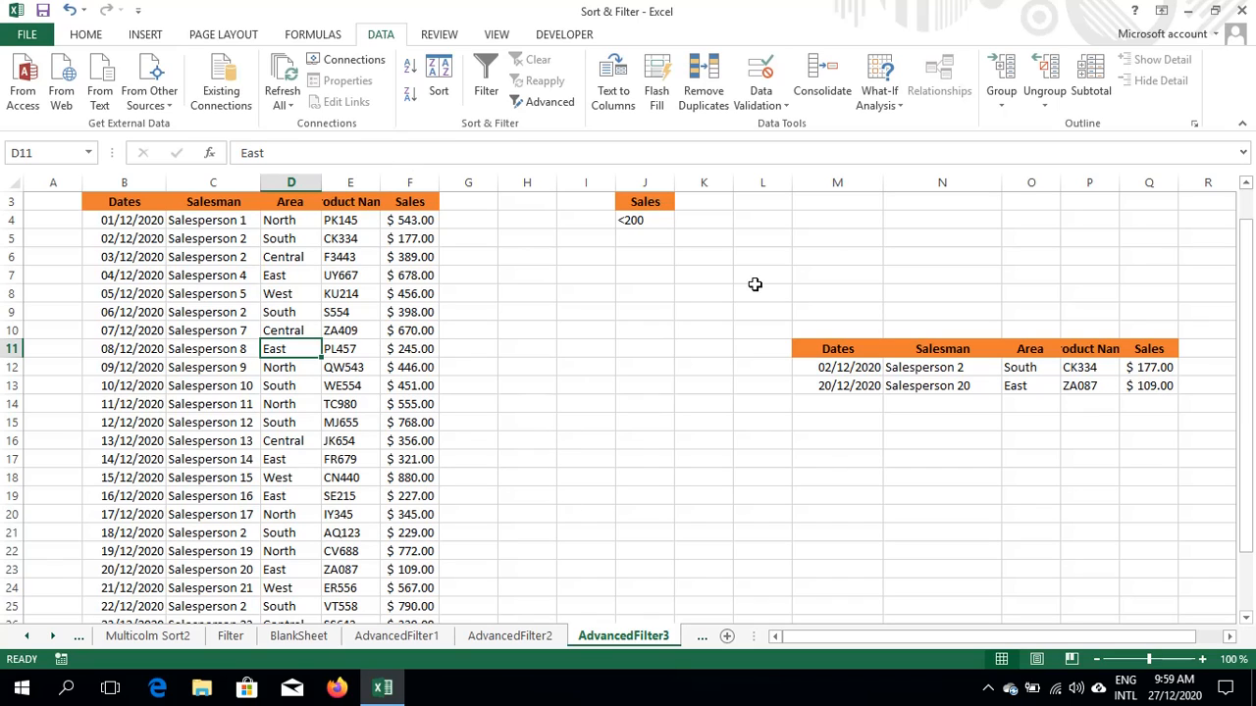
# Start an Advanced Filter on the AdvancedFilter4 sales table with the Dates <11/12/2020 criteria in J3:J4 as the criteria range
pyautogui.click(700, 639)
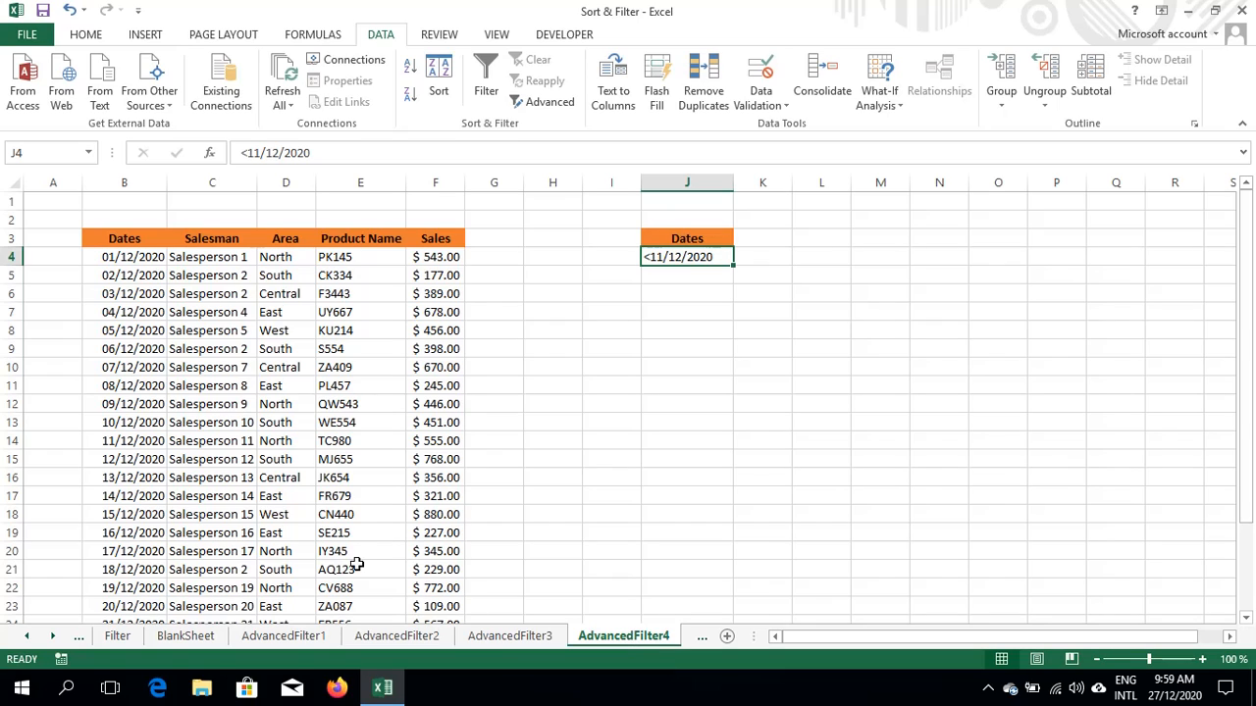
pyautogui.click(221, 429)
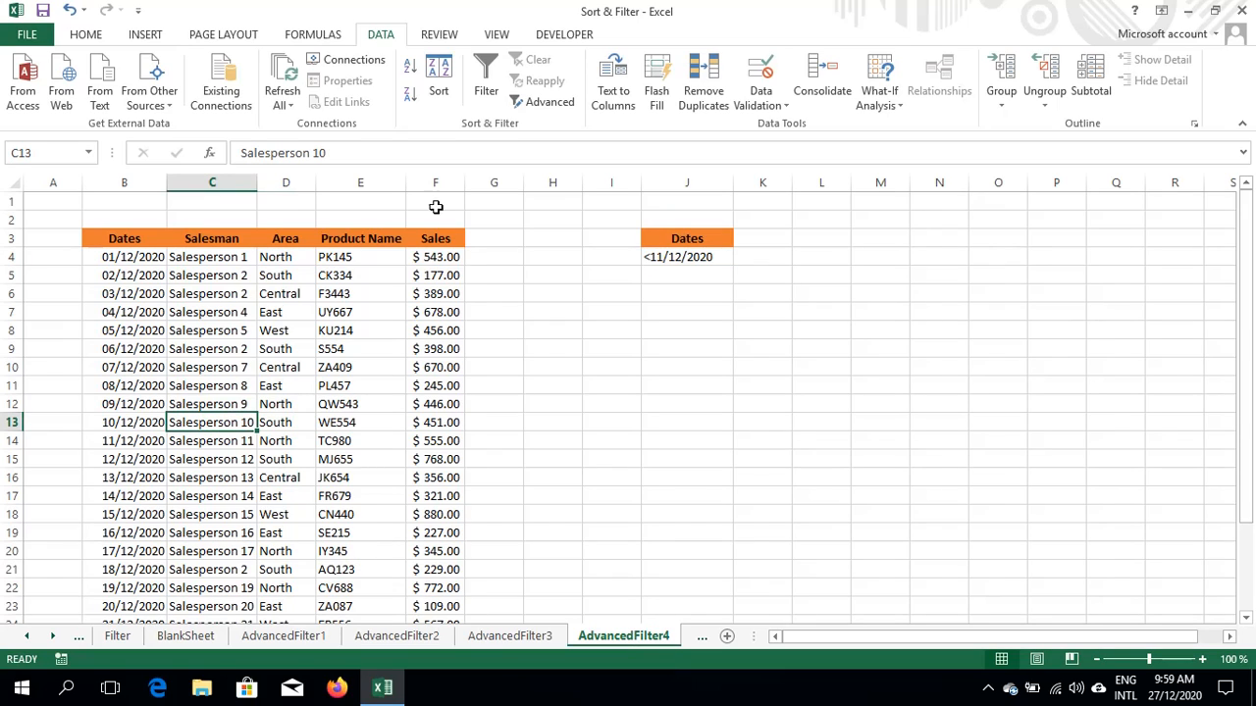
pyautogui.click(548, 102)
pyautogui.click(584, 410)
pyautogui.press('BackSpace')
pyautogui.press('BackSpace')
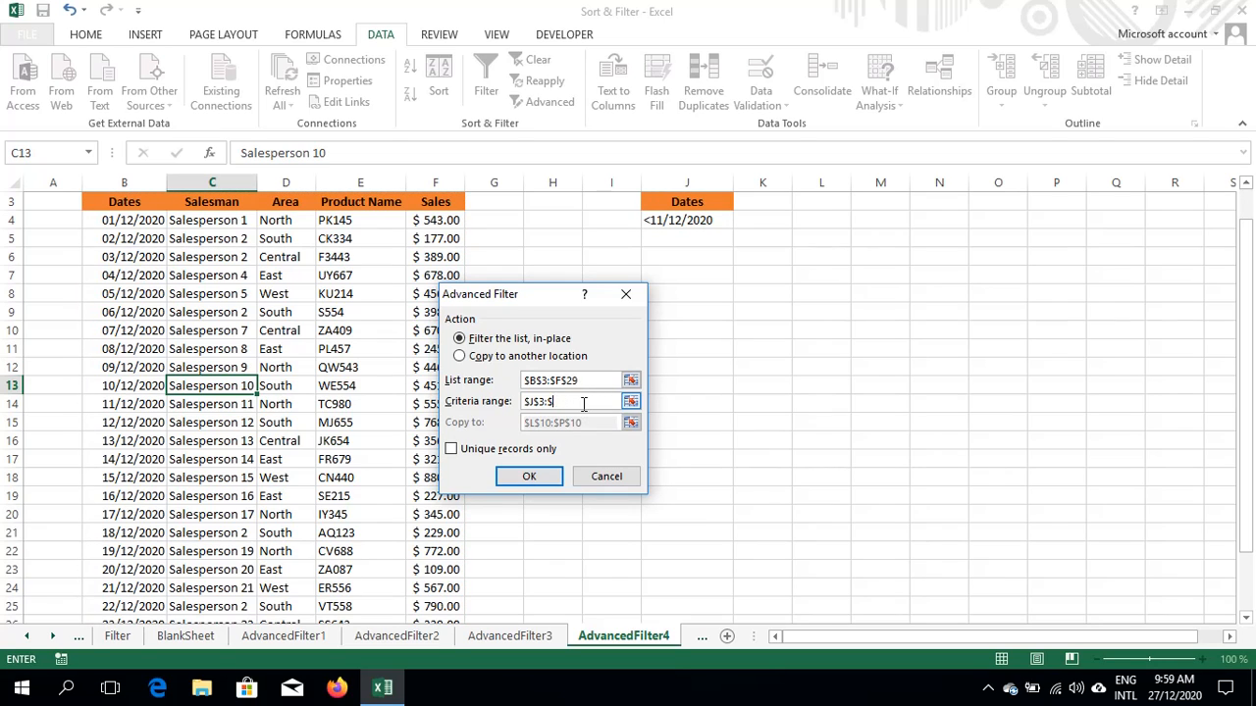
pyautogui.press('BackSpace')
pyautogui.press('BackSpace')
pyautogui.press('BackSpace')
pyautogui.press('BackSpace')
pyautogui.press('BackSpace')
pyautogui.press('BackSpace')
pyautogui.click(631, 404)
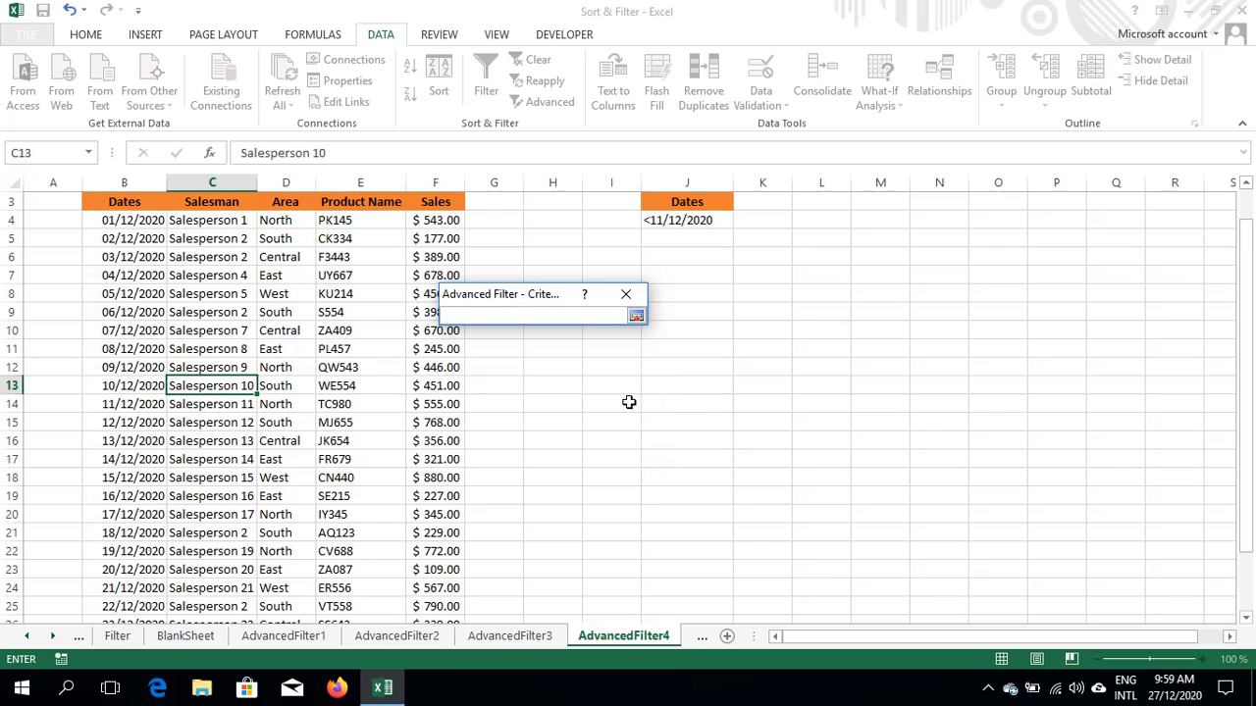
pyautogui.click(687, 201)
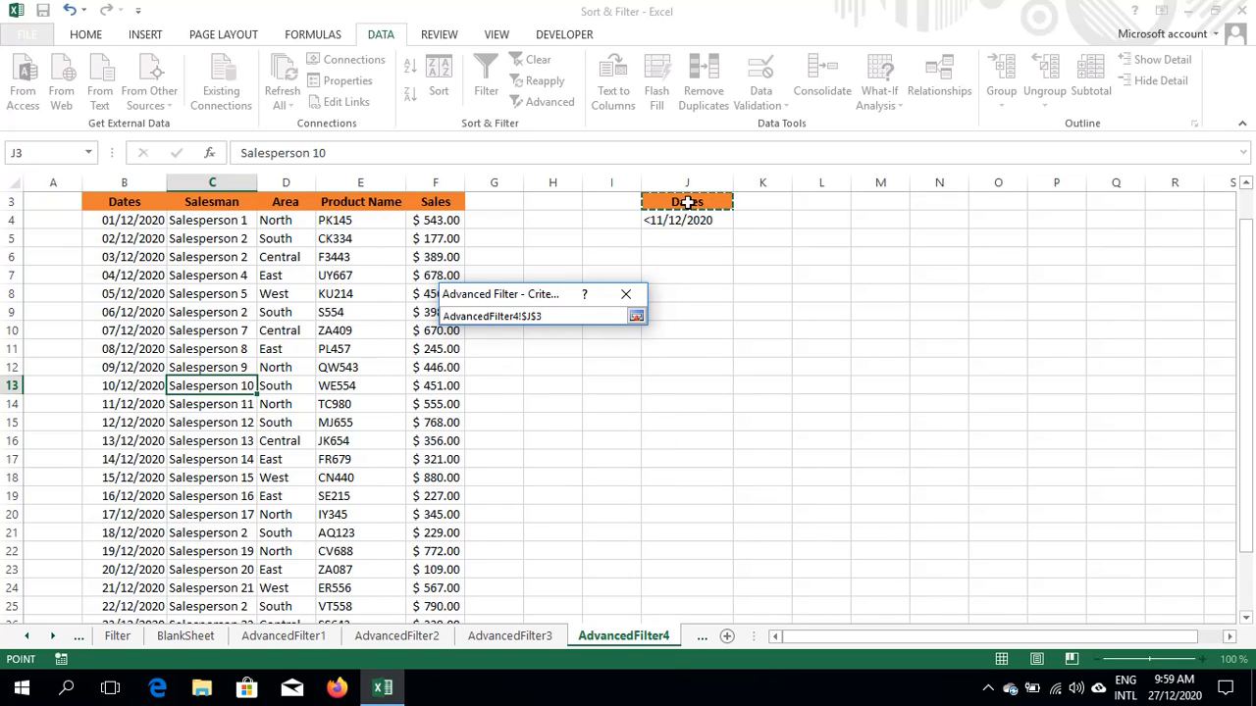
pyautogui.hotkey('shift', 'Down')
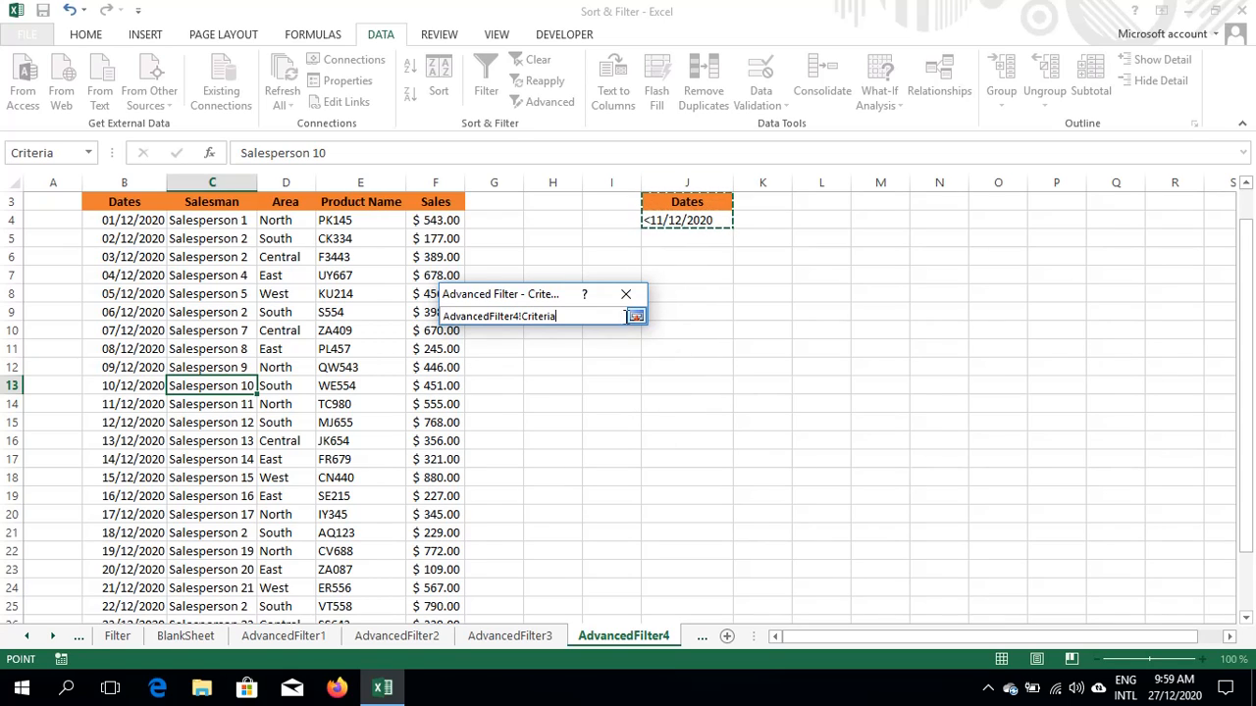
pyautogui.click(633, 316)
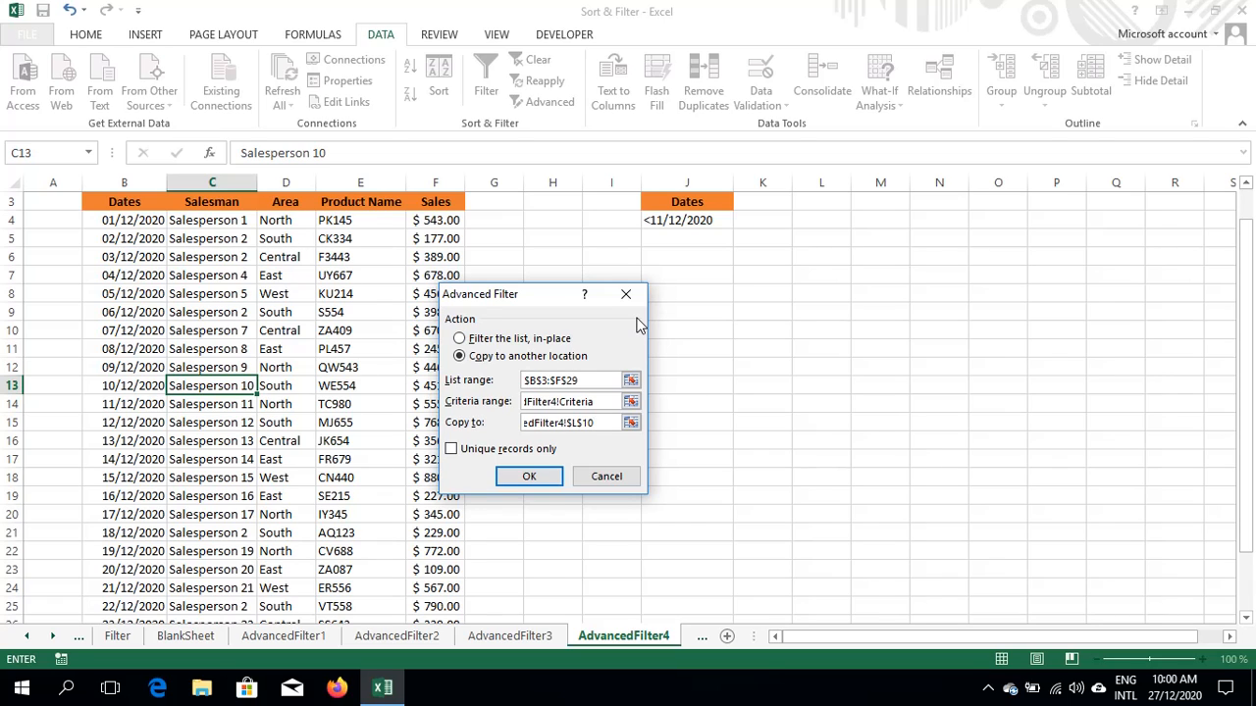
# Run the Advanced Filter to copy the matching rows to cell L10 and widen the extracted table's Dates column
pyautogui.click(529, 477)
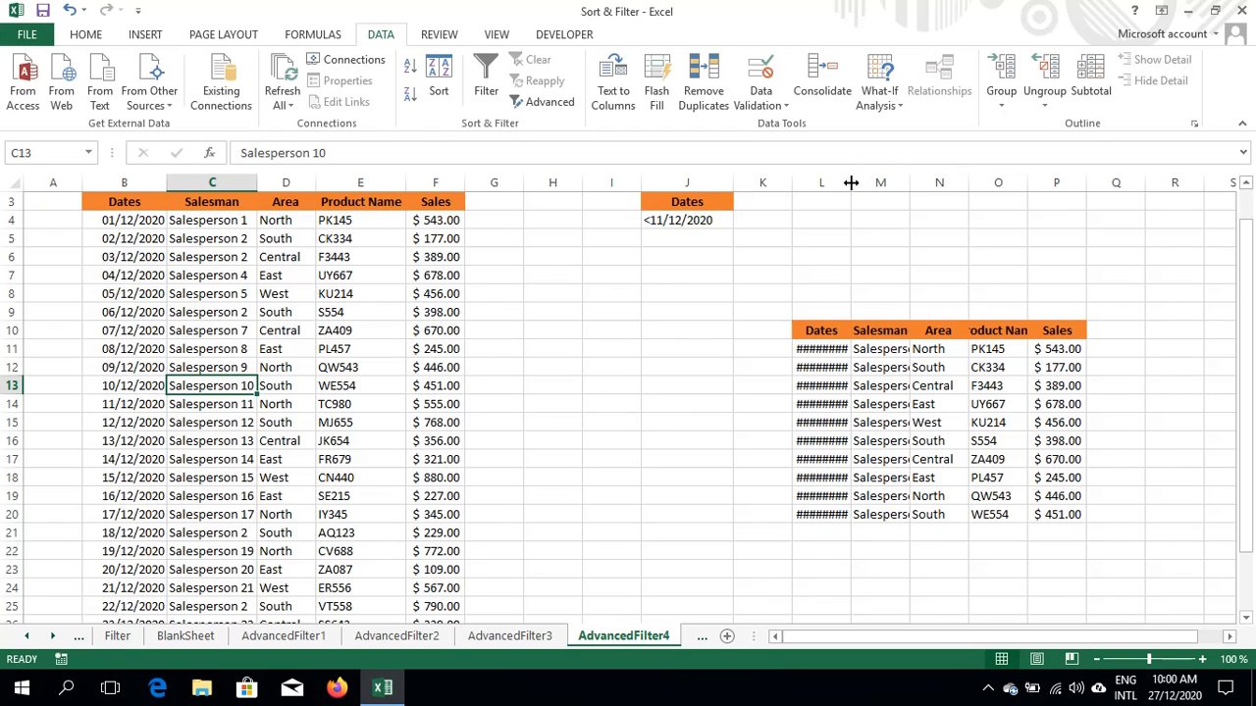
pyautogui.moveTo(851, 182); pyautogui.dragTo(897, 182)
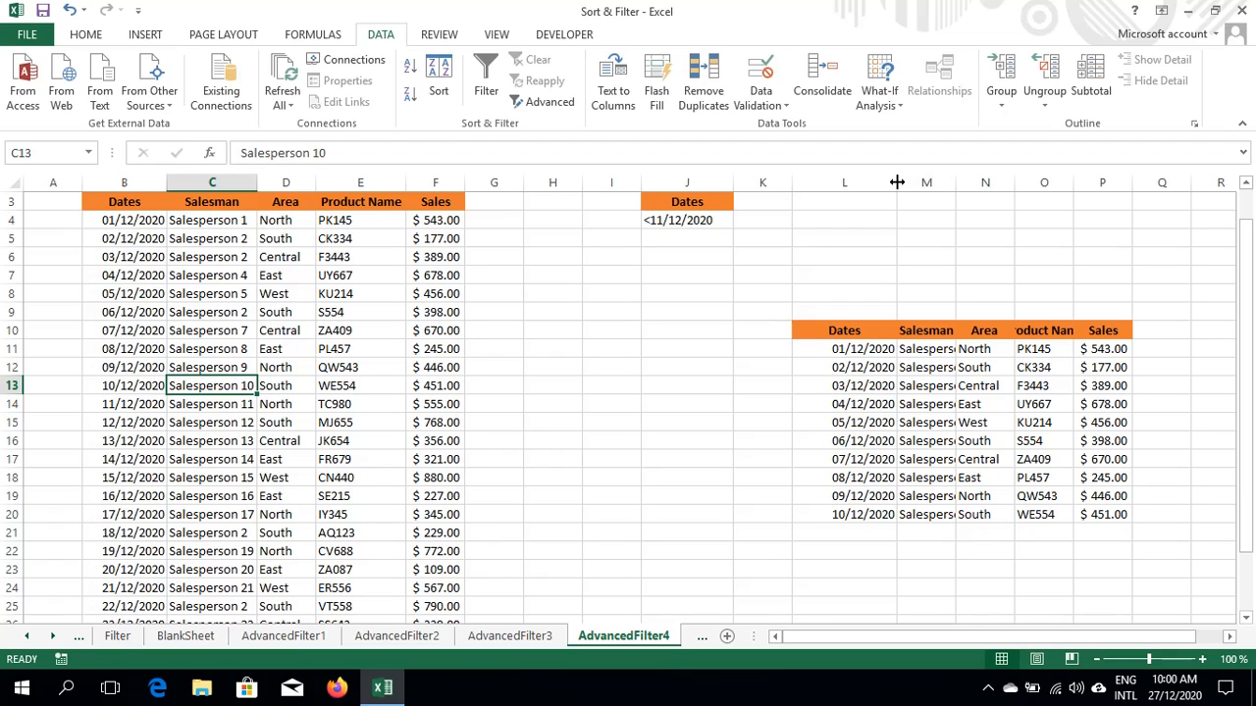
# Turn on AutoFilter for the AdvancedFilter4 sales table and filter the Area column to show only Central
pyautogui.click(700, 637)
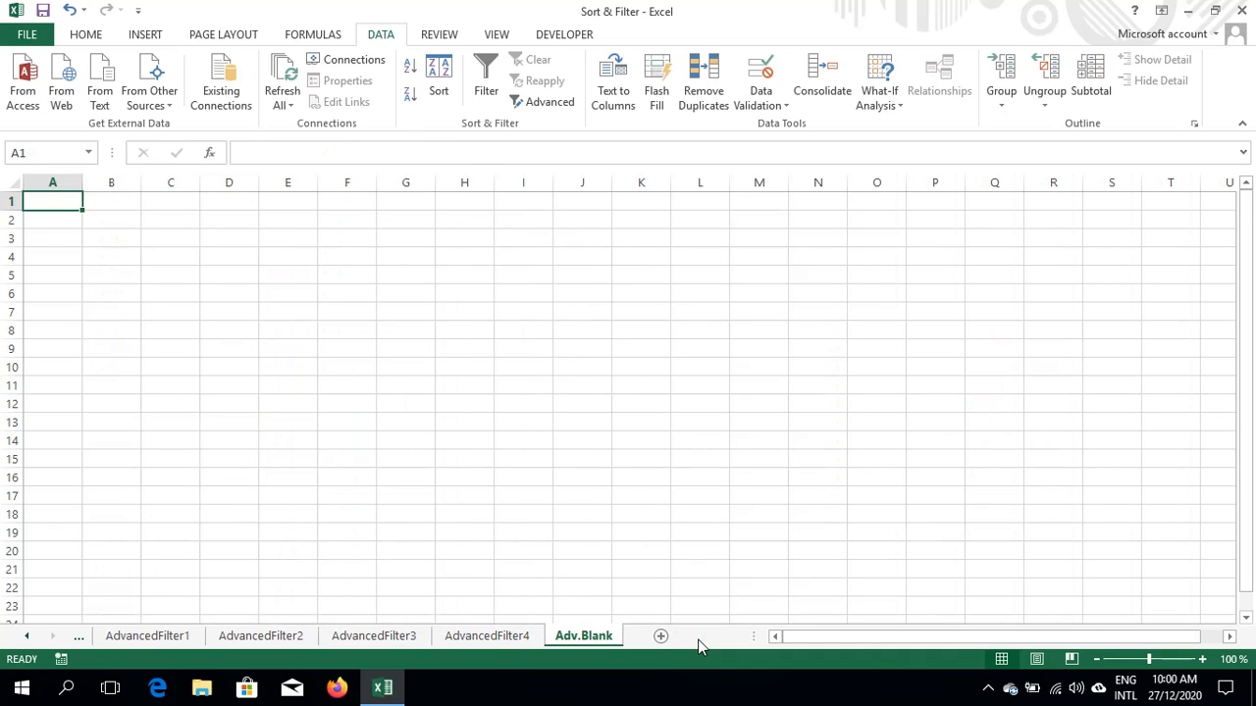
pyautogui.click(486, 636)
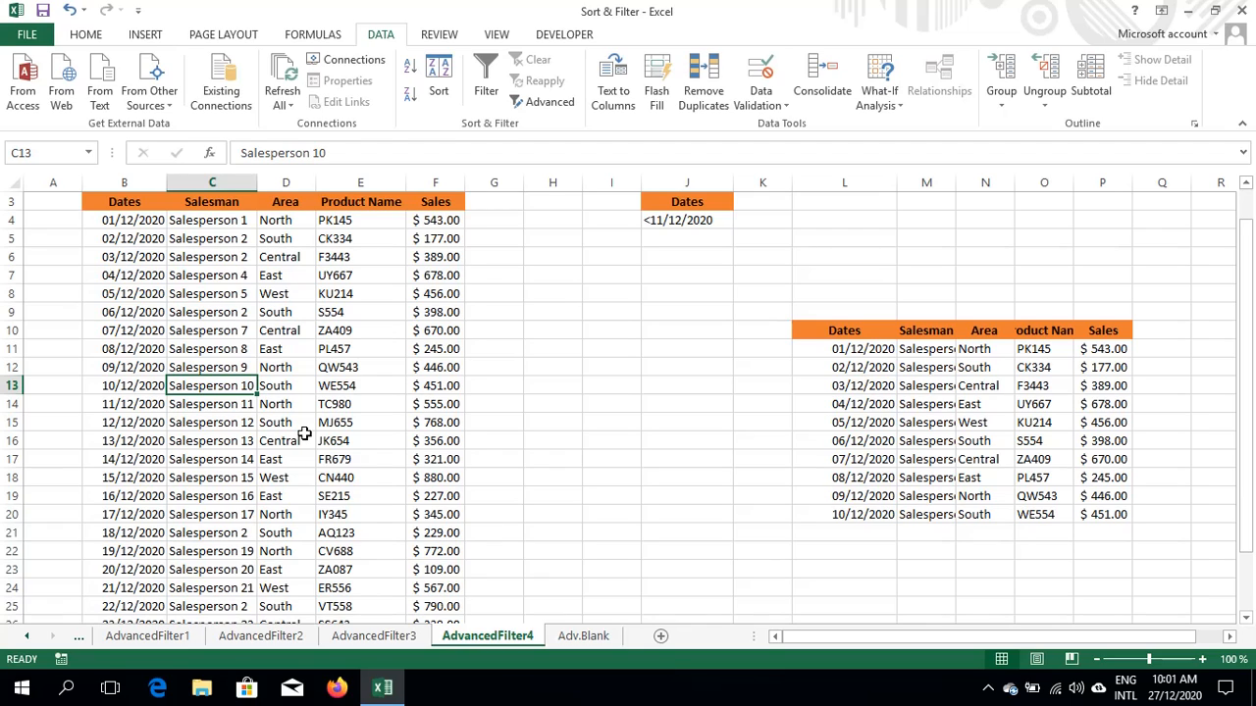
pyautogui.hotkey('ctrl', 'shift', 'l')
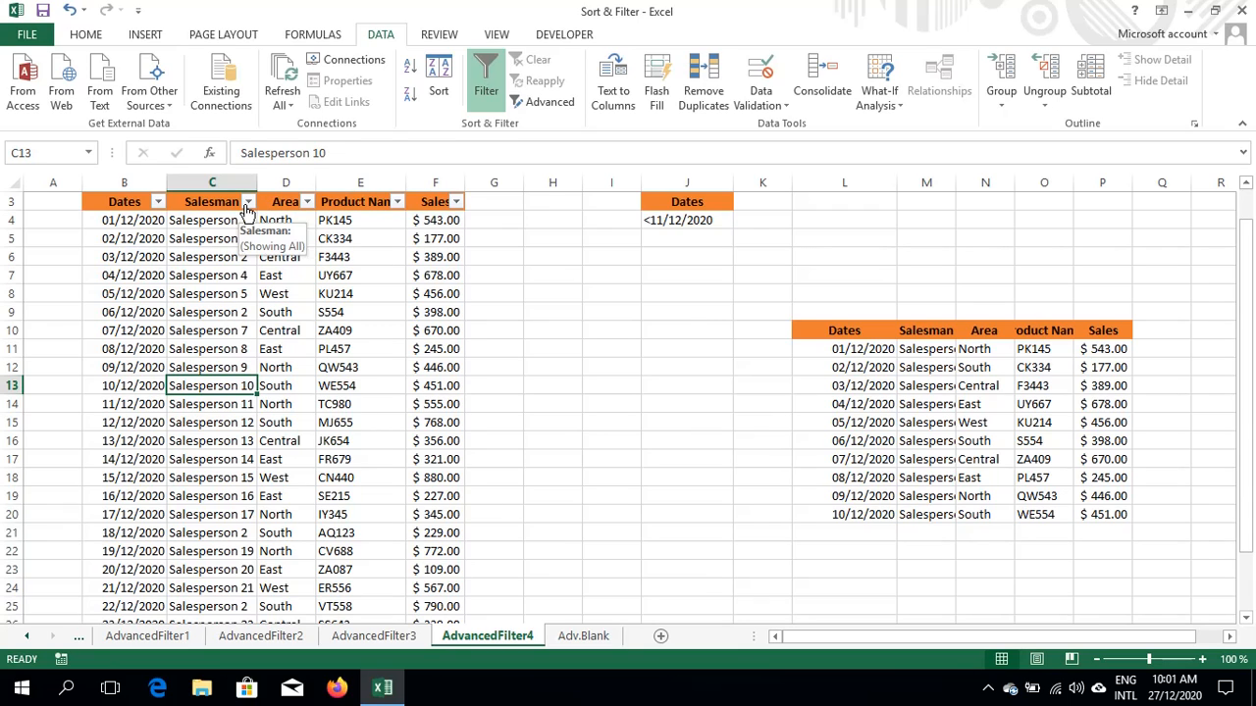
pyautogui.click(307, 202)
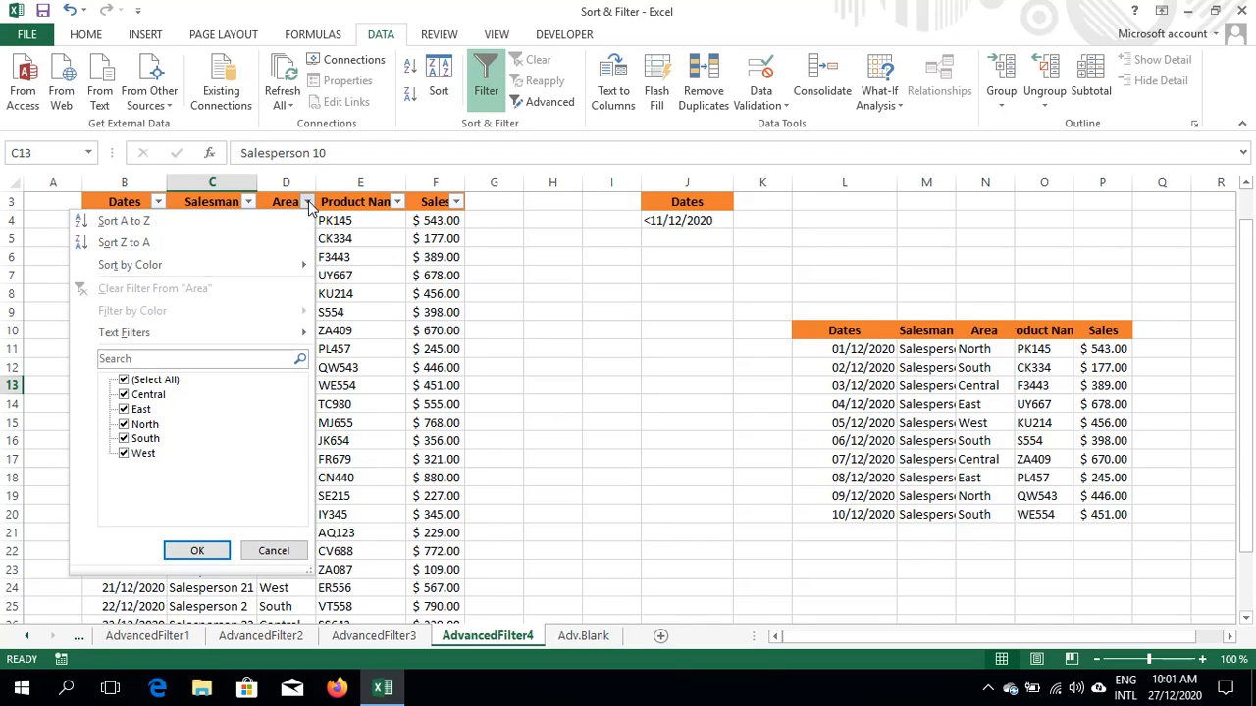
pyautogui.click(124, 380)
pyautogui.click(123, 395)
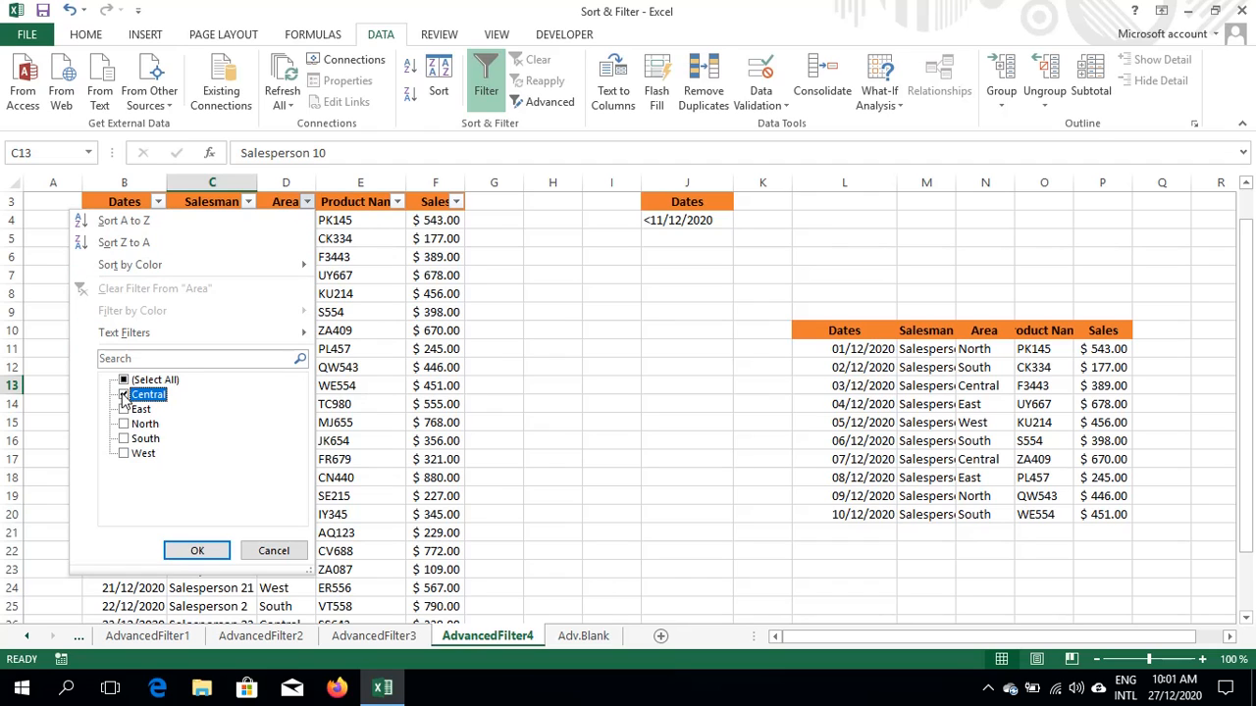
pyautogui.click(205, 554)
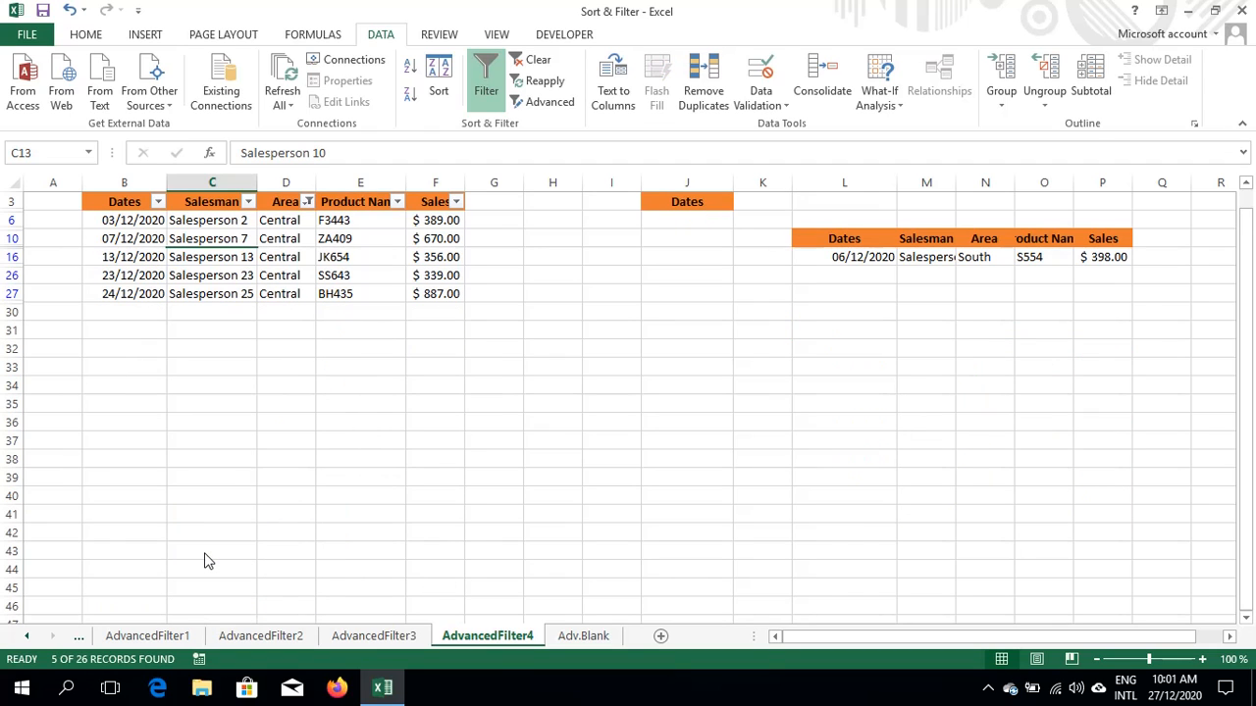
# Copy the filtered Central rows together with their header row, from Dates through Sales
pyautogui.click(122, 203)
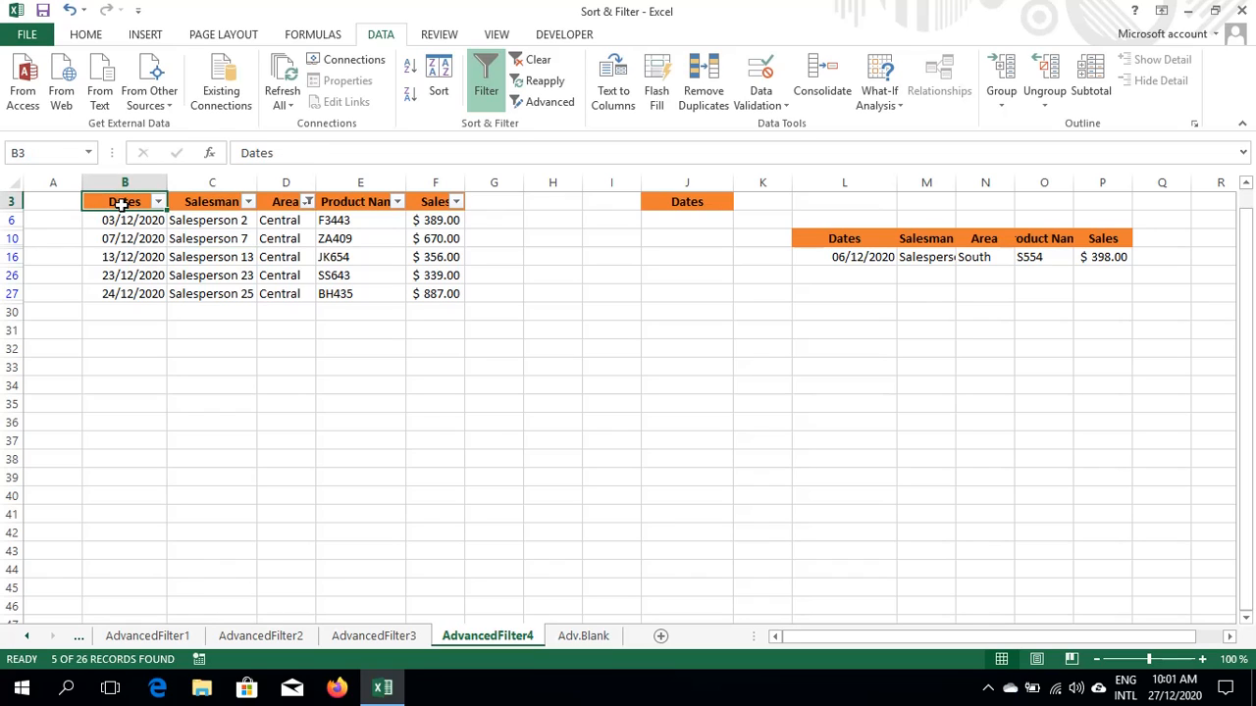
pyautogui.hotkey('shift', 'Right')
pyautogui.hotkey('shift', 'Right')
pyautogui.hotkey('shift', 'Right')
pyautogui.hotkey('shift', 'Right')
pyautogui.hotkey('shift', 'Down')
pyautogui.hotkey('shift', 'Down')
pyautogui.hotkey('shift', 'Down')
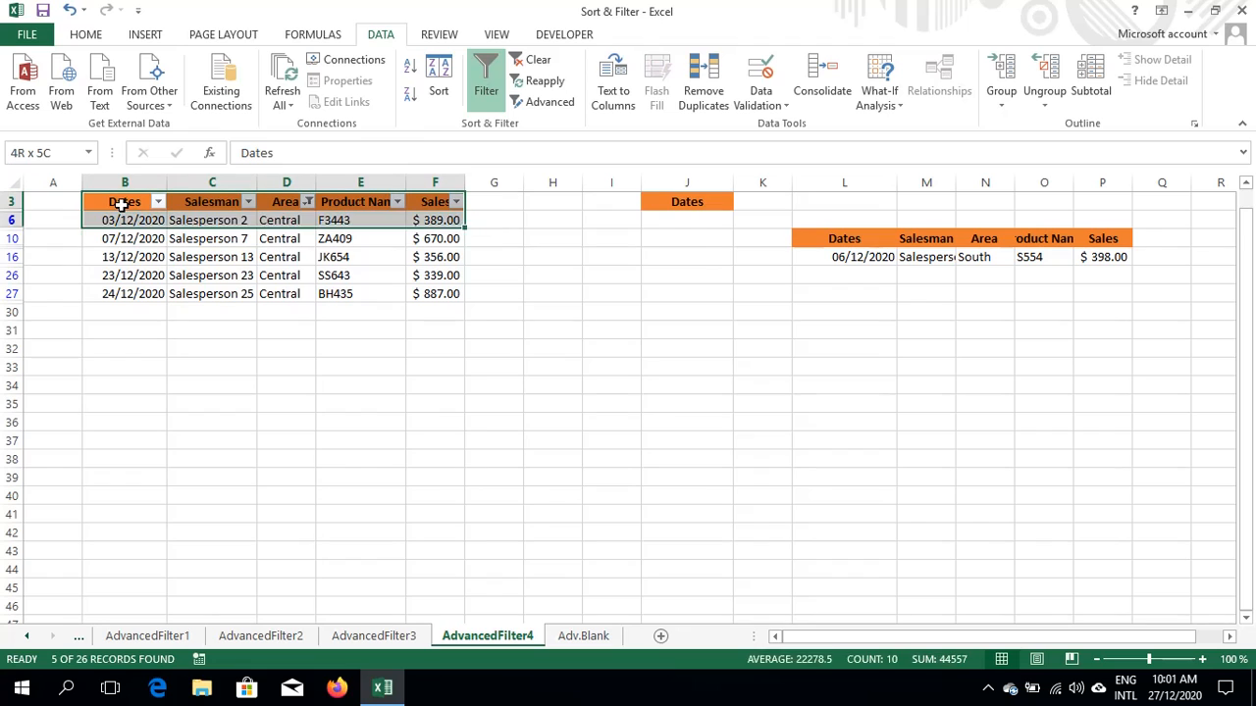
pyautogui.hotkey('shift', 'Down')
pyautogui.hotkey('shift', 'Down')
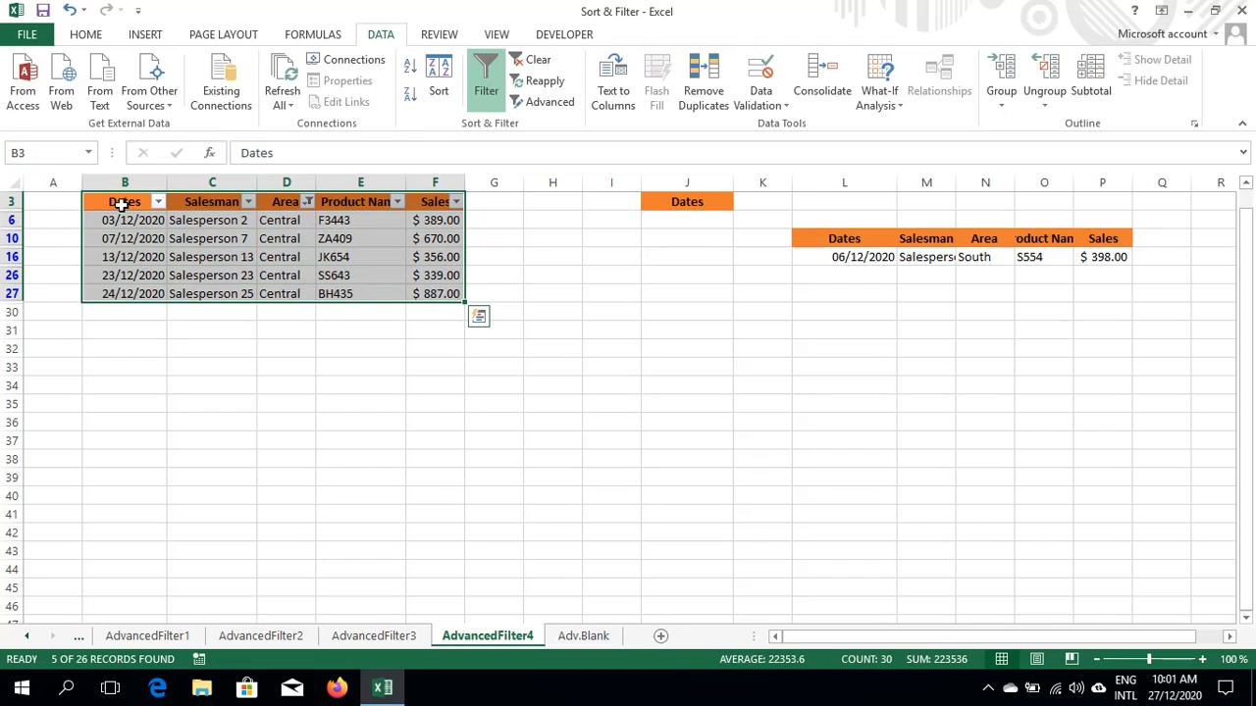
pyautogui.hotkey('ctrl', 'c')
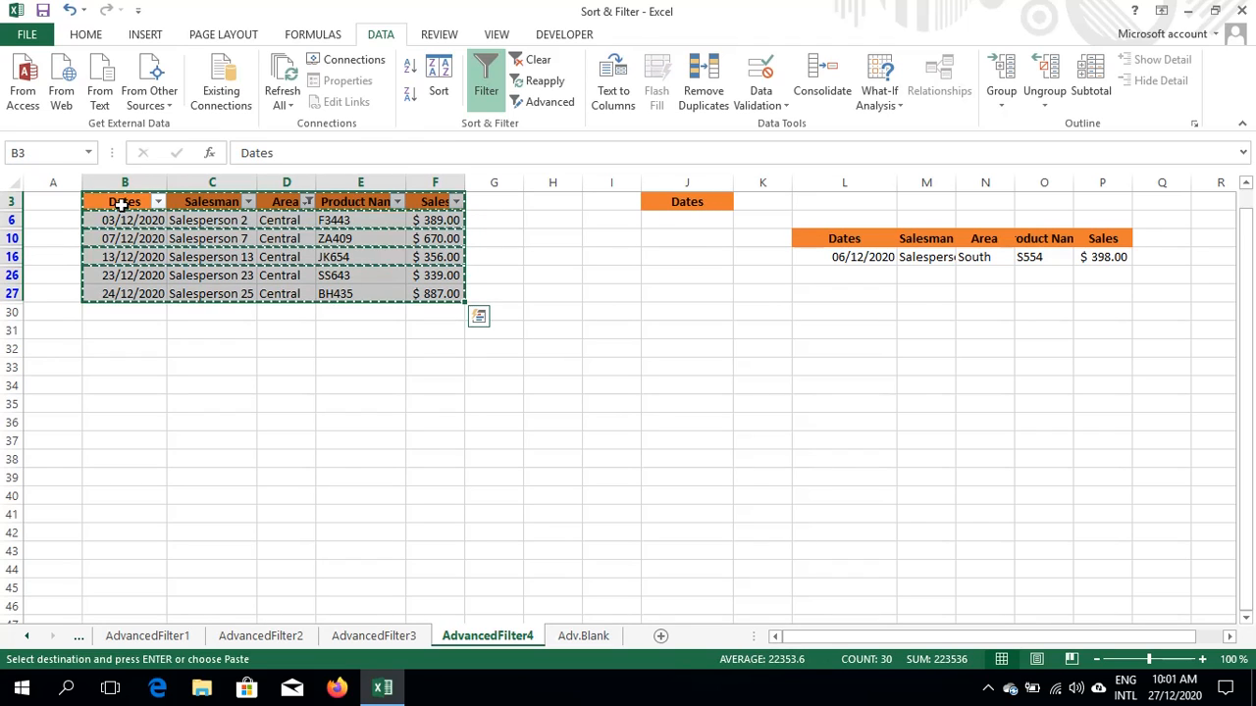
# Paste the copied rows into the Adv.Blank sheet starting at cell N9
pyautogui.click(593, 639)
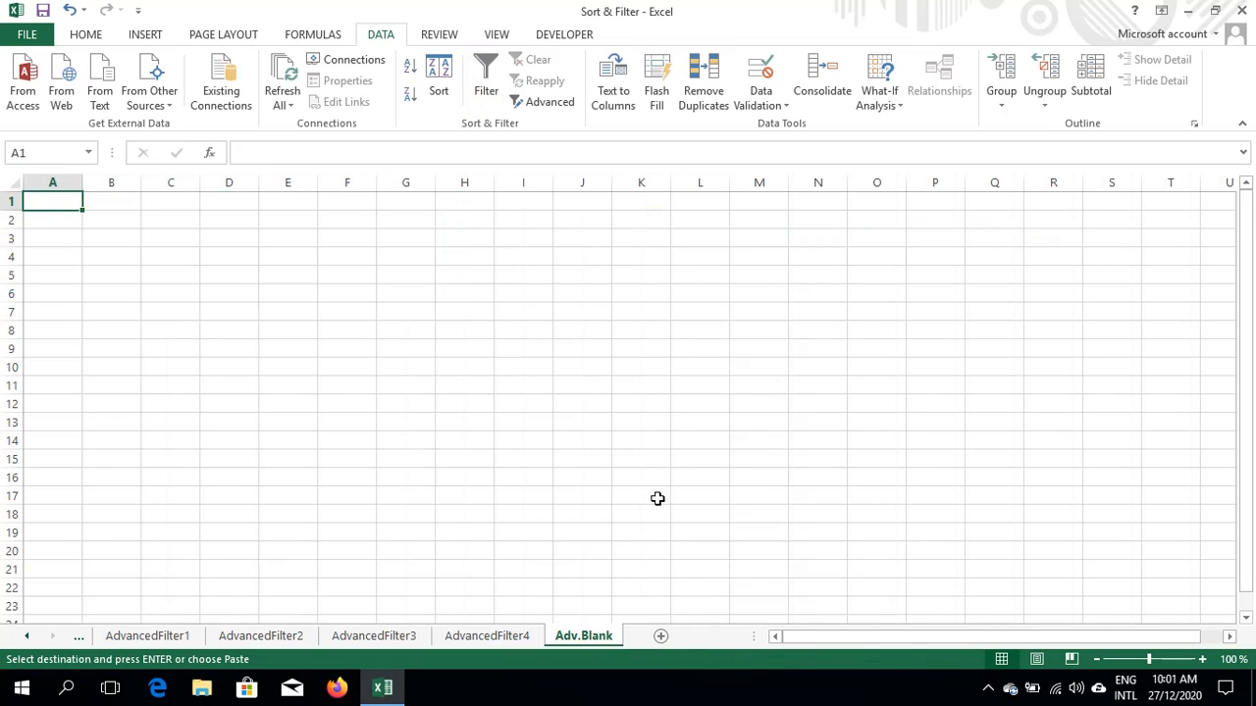
pyautogui.click(812, 348)
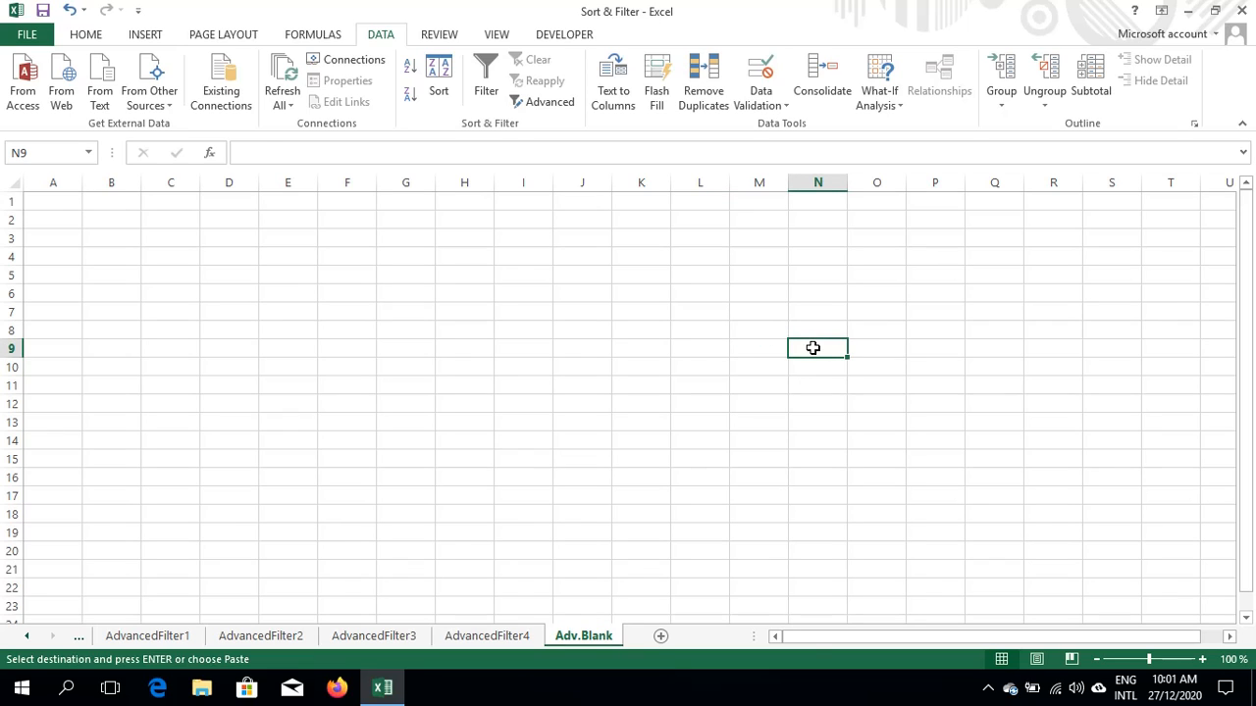
pyautogui.hotkey('ctrl', 'v')
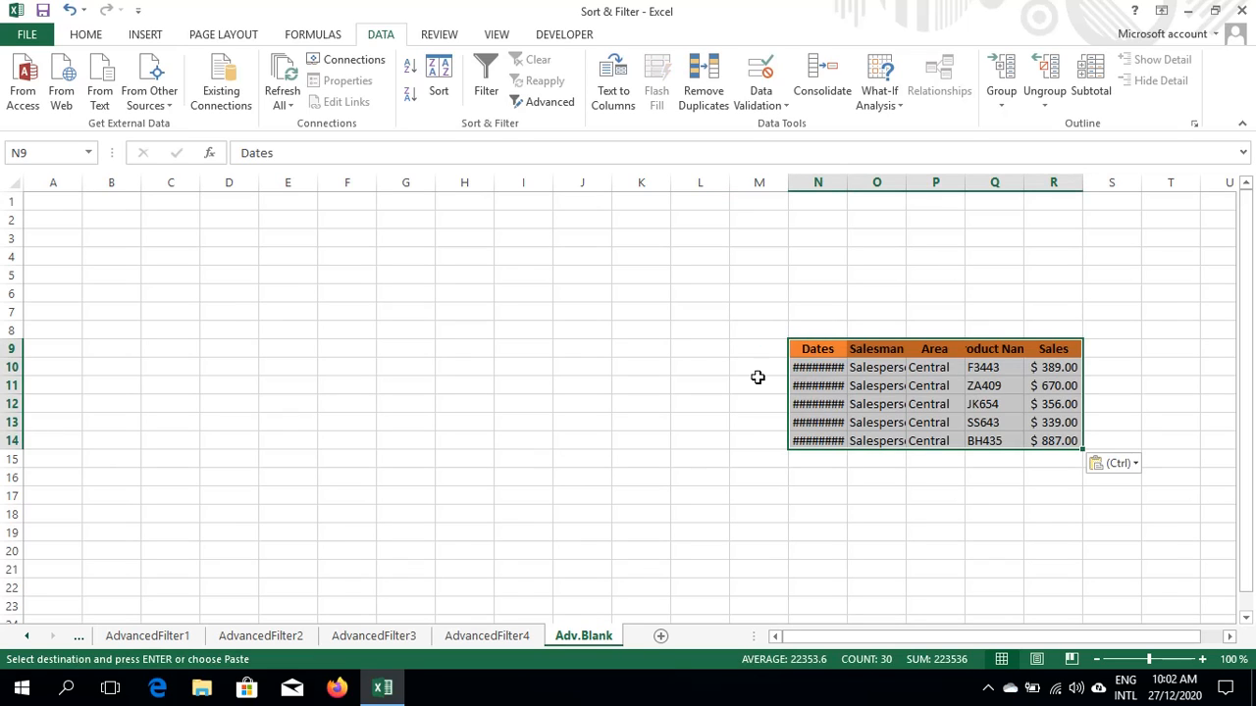
# Return to the AdvancedFilter4 sheet, cancel the pending copy and clear the Central filter from the sales table
pyautogui.click(495, 636)
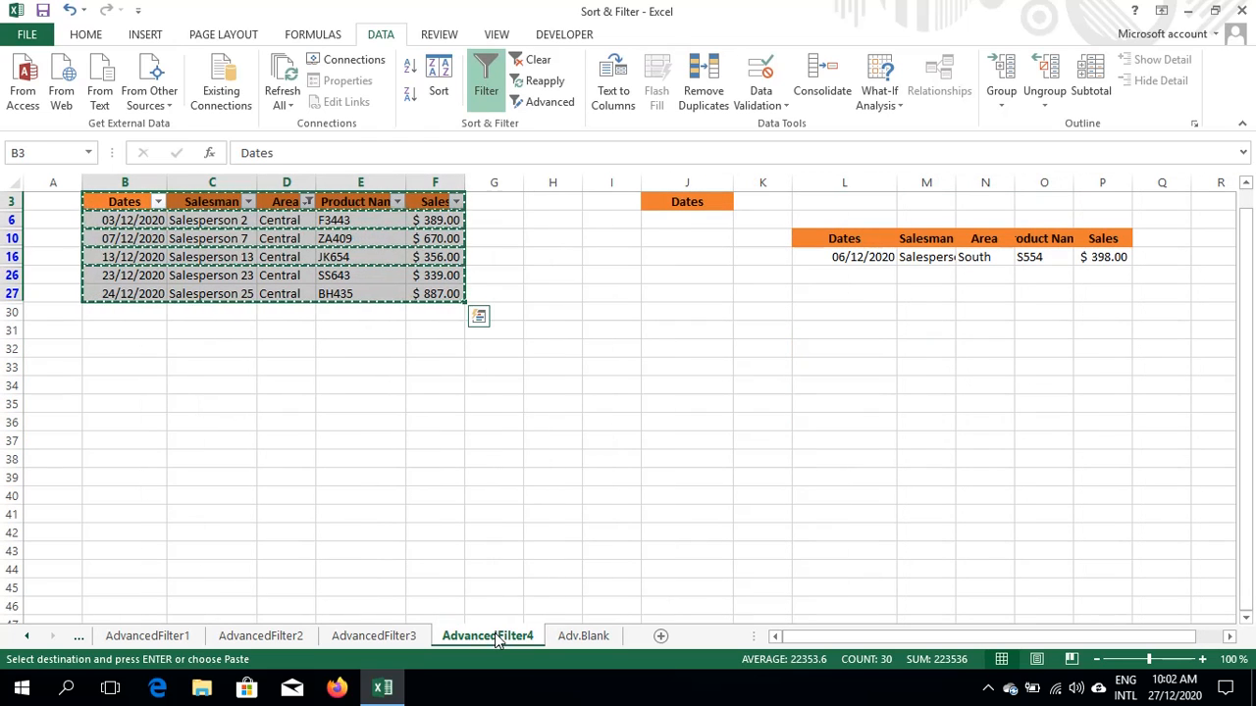
pyautogui.press('Escape')
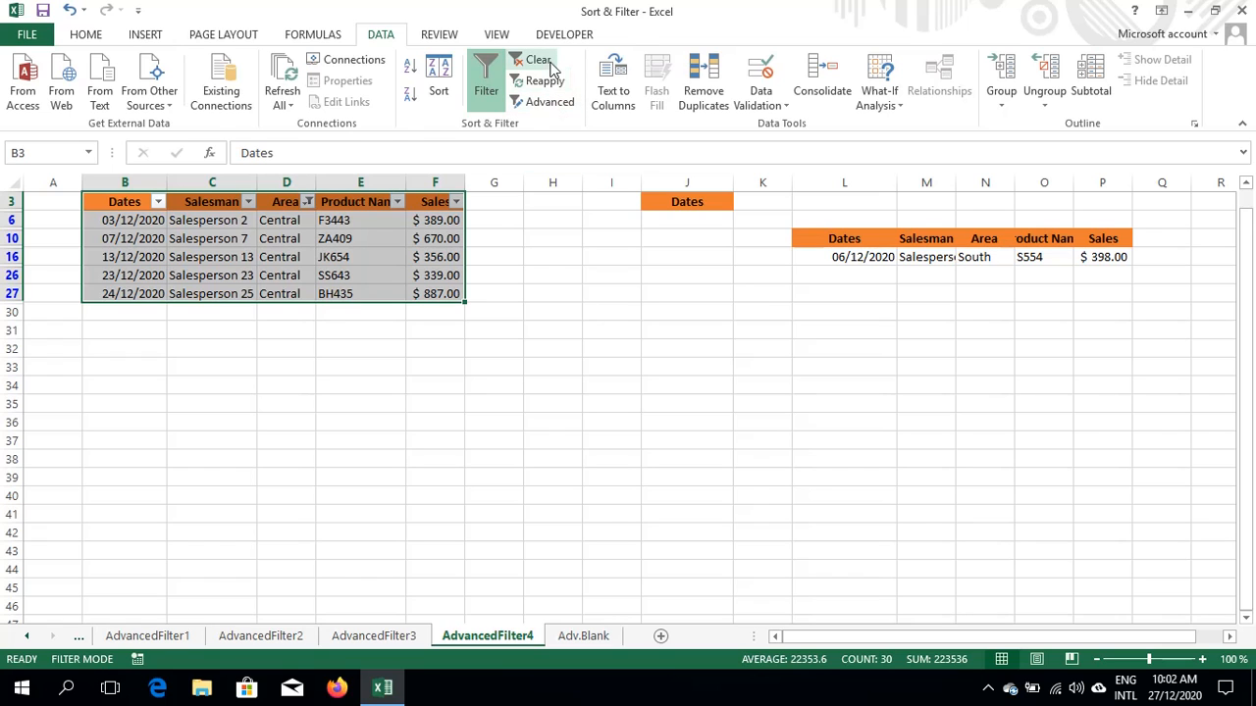
pyautogui.click(548, 65)
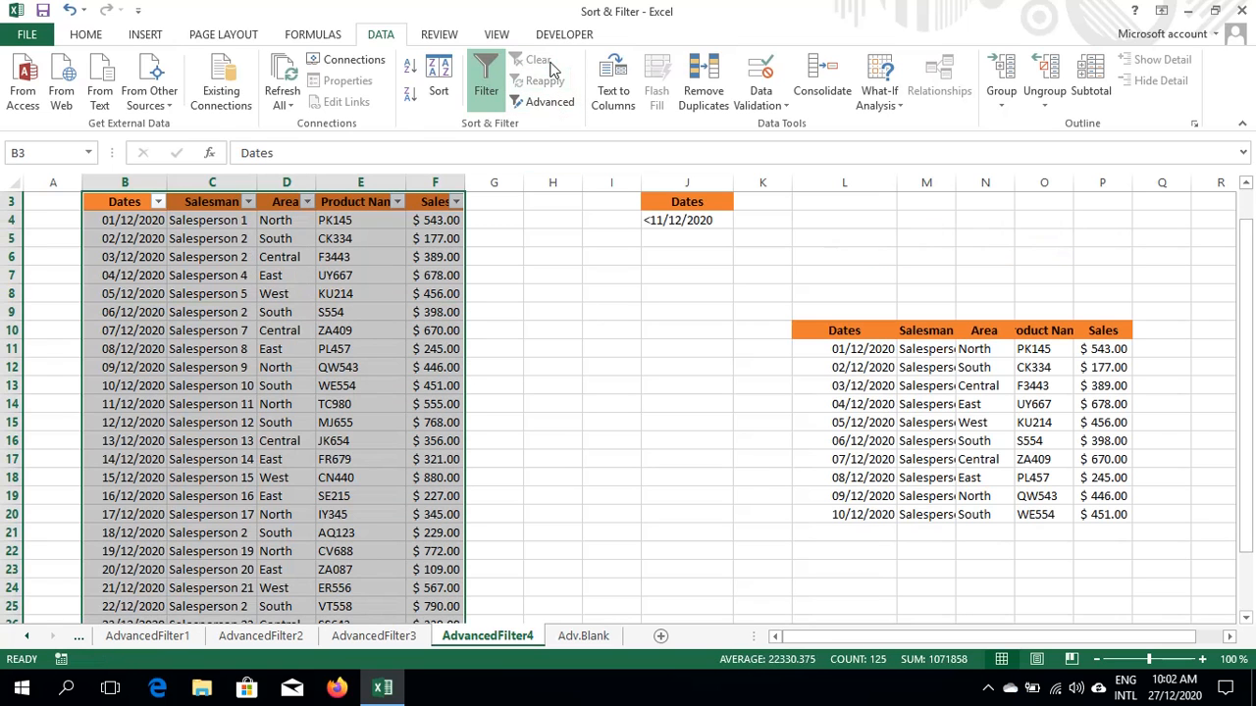
pyautogui.click(577, 406)
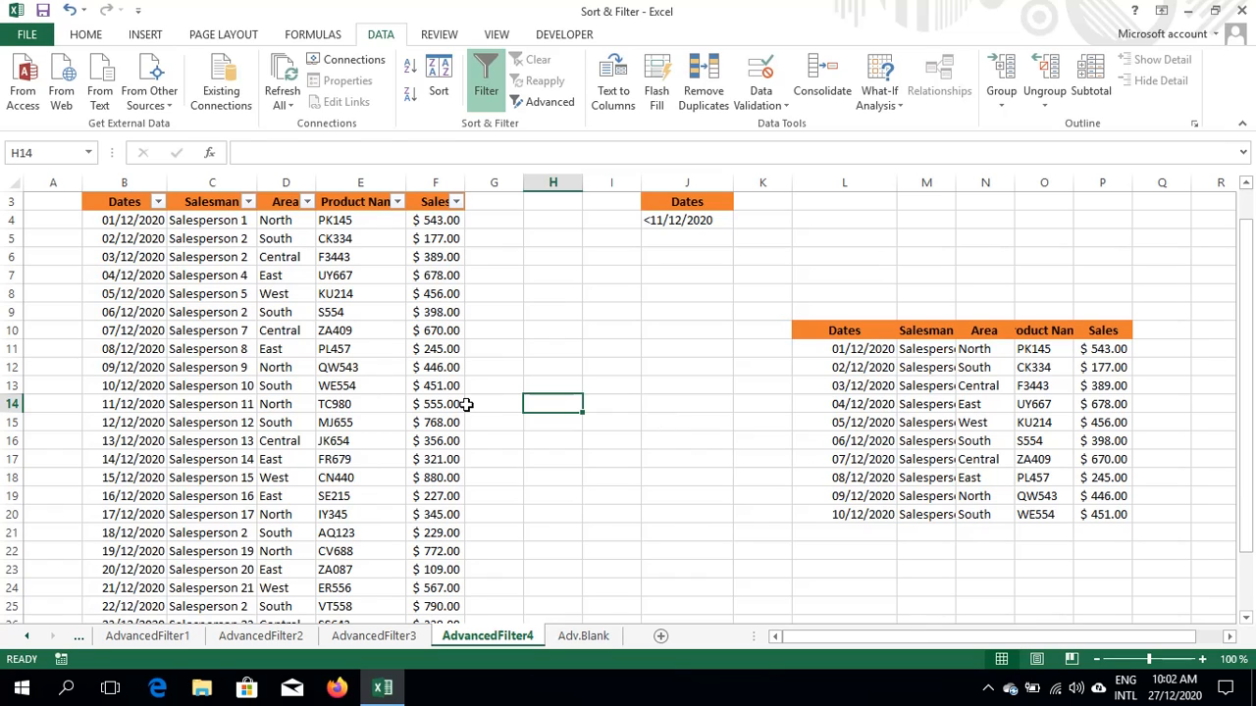
# Start an Advanced Filter on the AdvancedFilter4 sales table and reselect J3:J4 as its criteria range
pyautogui.click(549, 104)
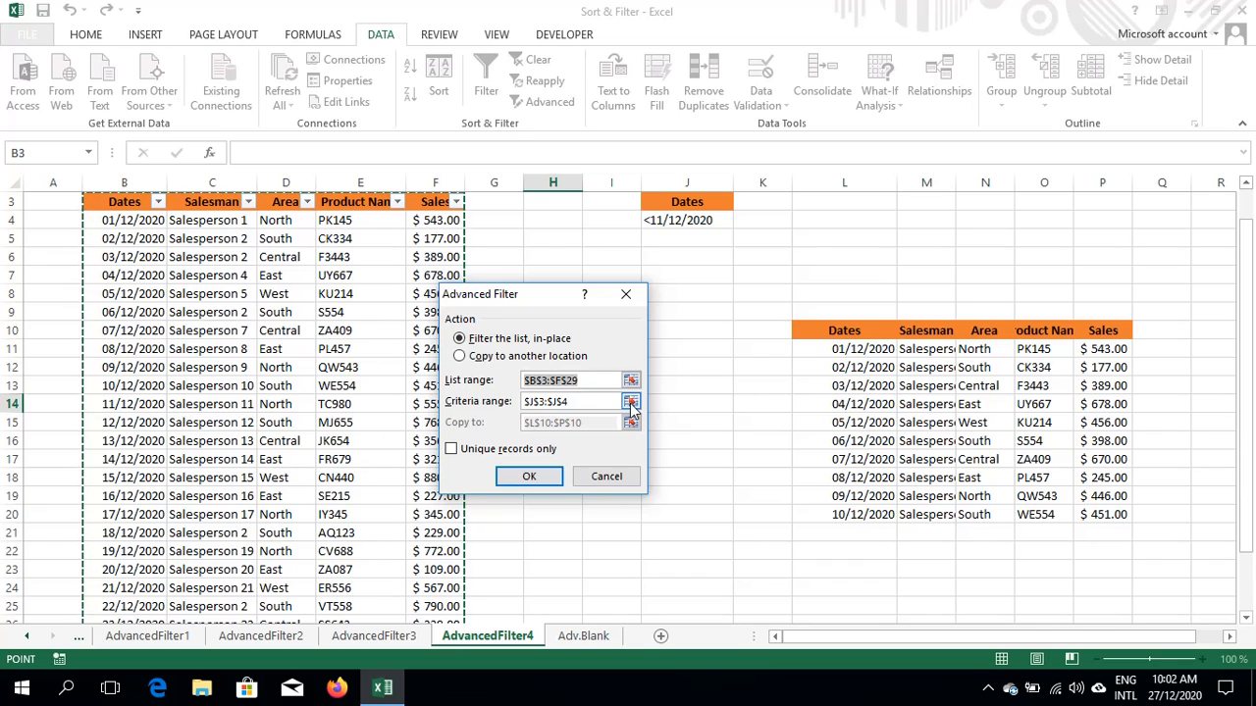
pyautogui.click(578, 404)
pyautogui.press('BackSpace')
pyautogui.press('BackSpace')
pyautogui.press('BackSpace')
pyautogui.press('BackSpace')
pyautogui.press('BackSpace')
pyautogui.press('BackSpace')
pyautogui.press('BackSpace')
pyautogui.press('BackSpace')
pyautogui.press('BackSpace')
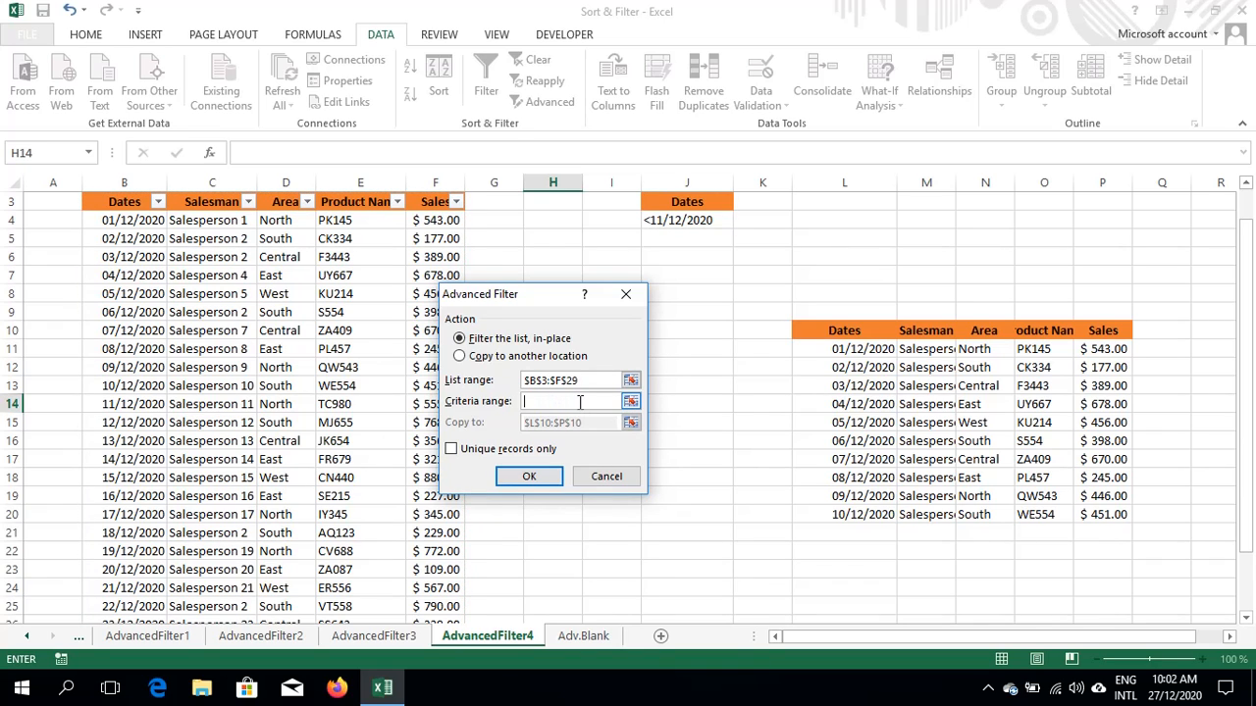
pyautogui.click(636, 401)
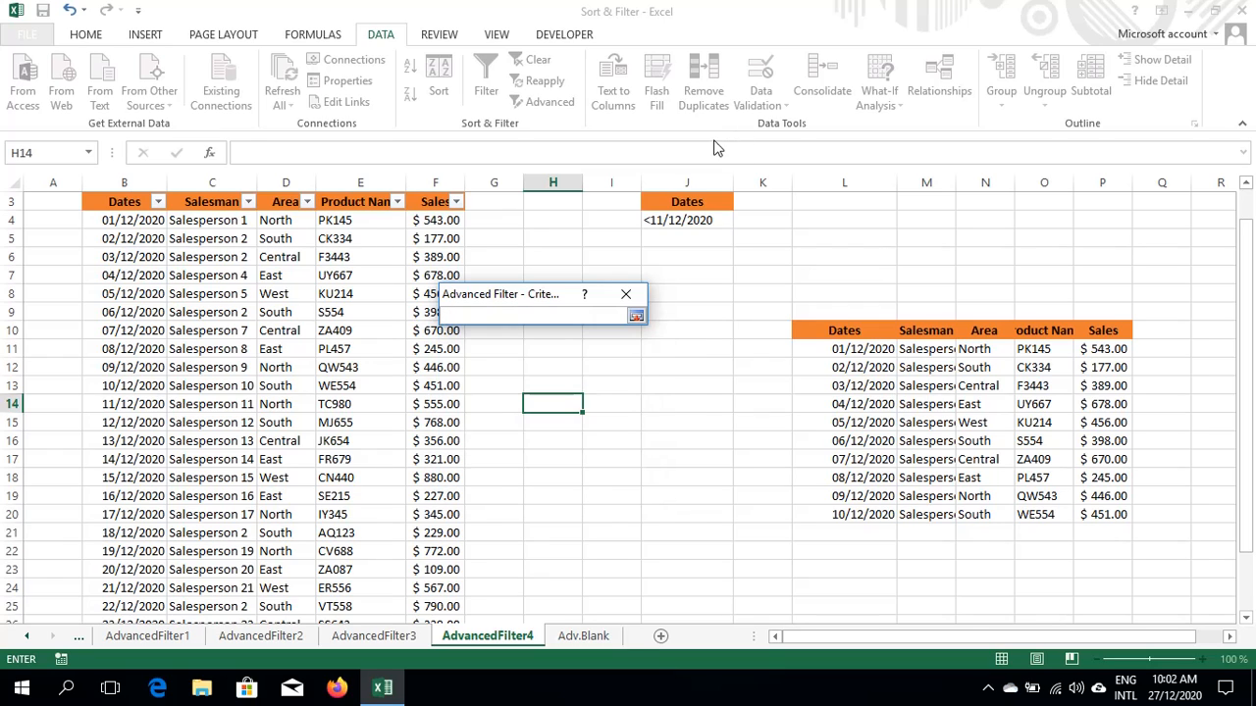
pyautogui.click(679, 202)
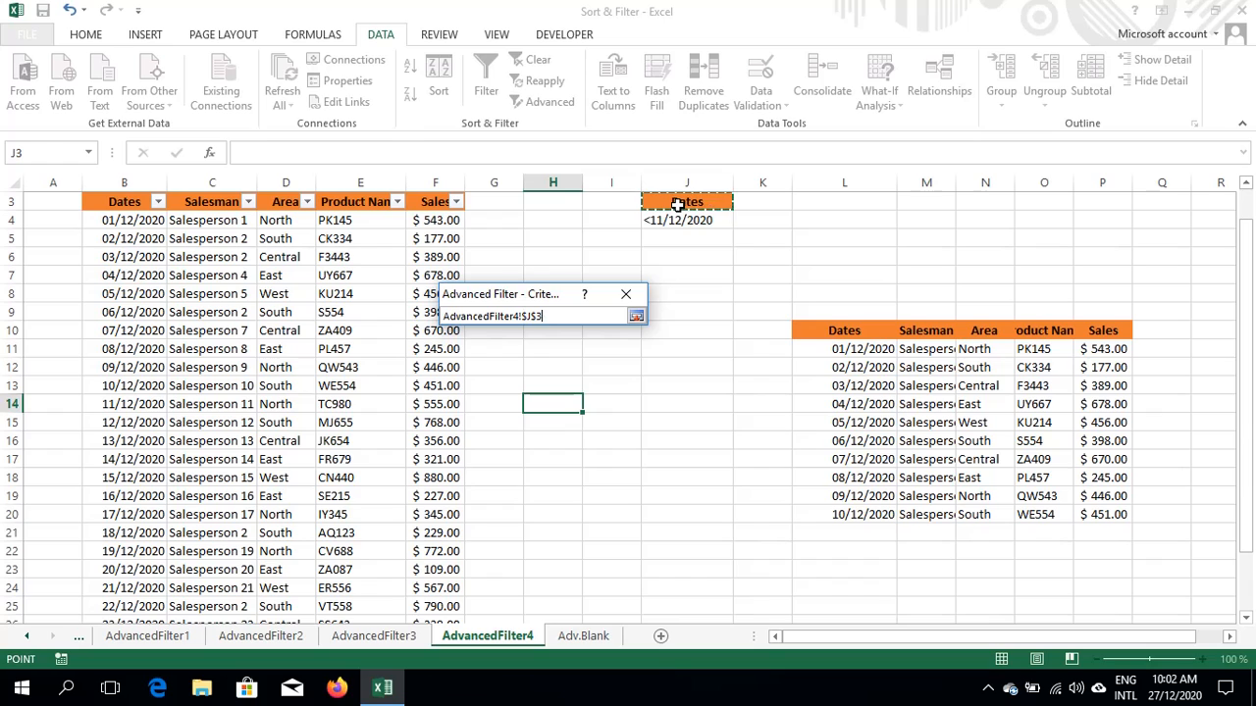
pyautogui.moveTo(677, 204); pyautogui.dragTo(683, 220)
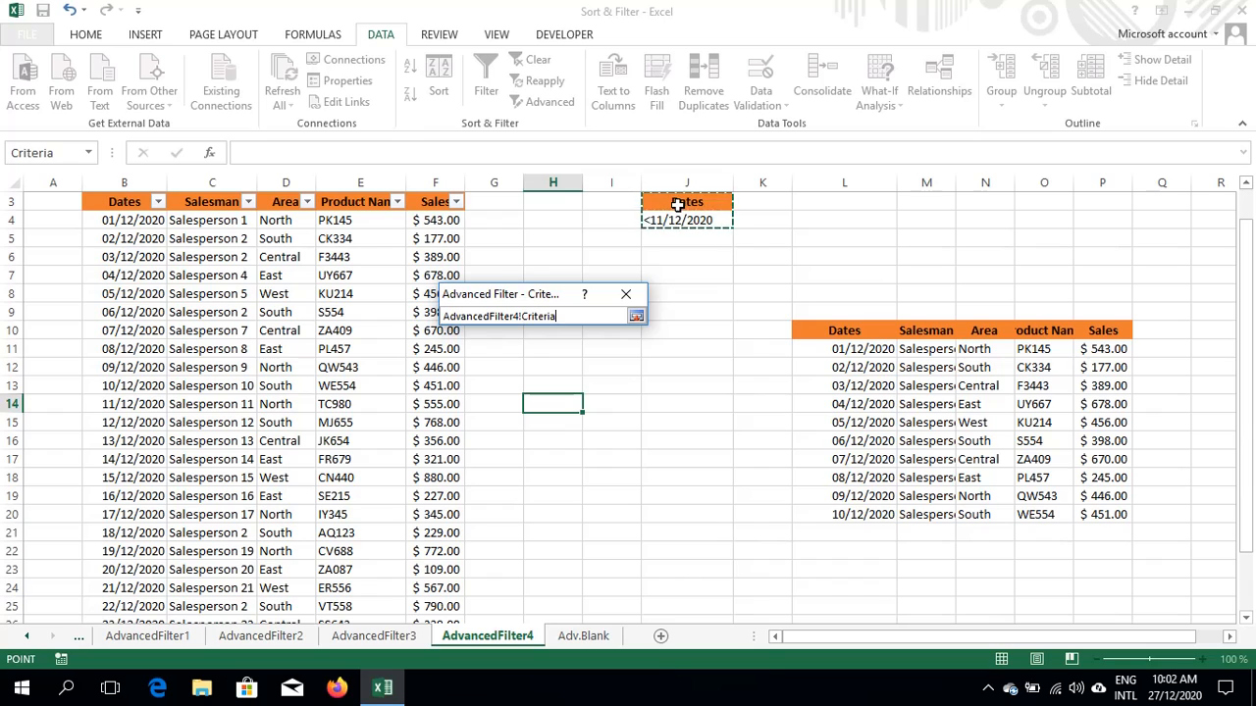
pyautogui.click(636, 317)
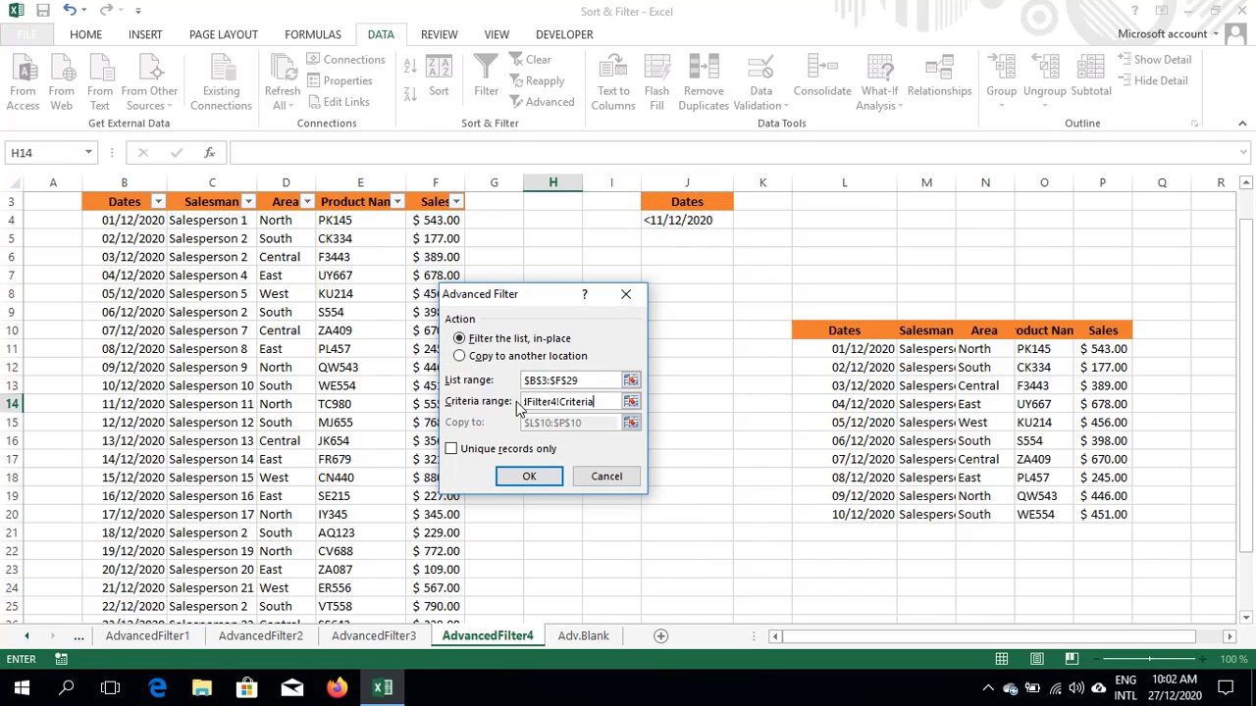
# Try to run the Advanced Filter from AdvancedFilter4 with cell B2 of the Adv.Blank sheet as the copy destination
pyautogui.click(461, 356)
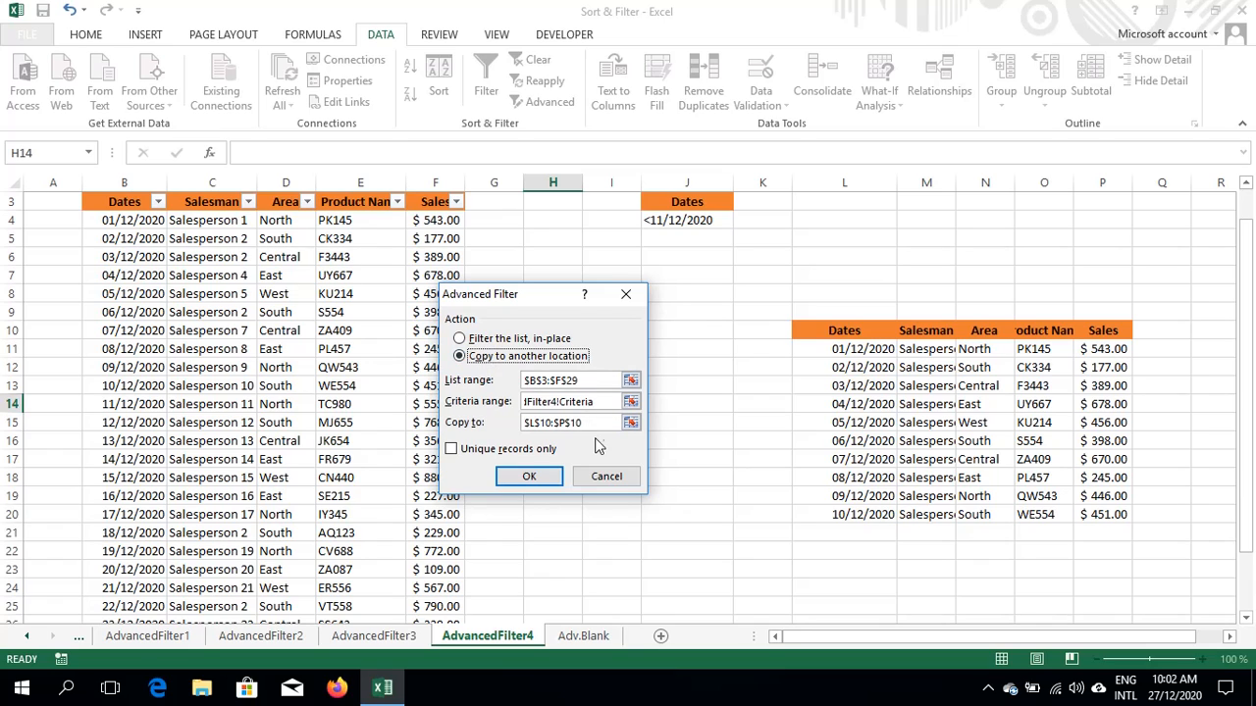
pyautogui.click(594, 423)
pyautogui.press('BackSpace')
pyautogui.press('BackSpace')
pyautogui.press('BackSpace')
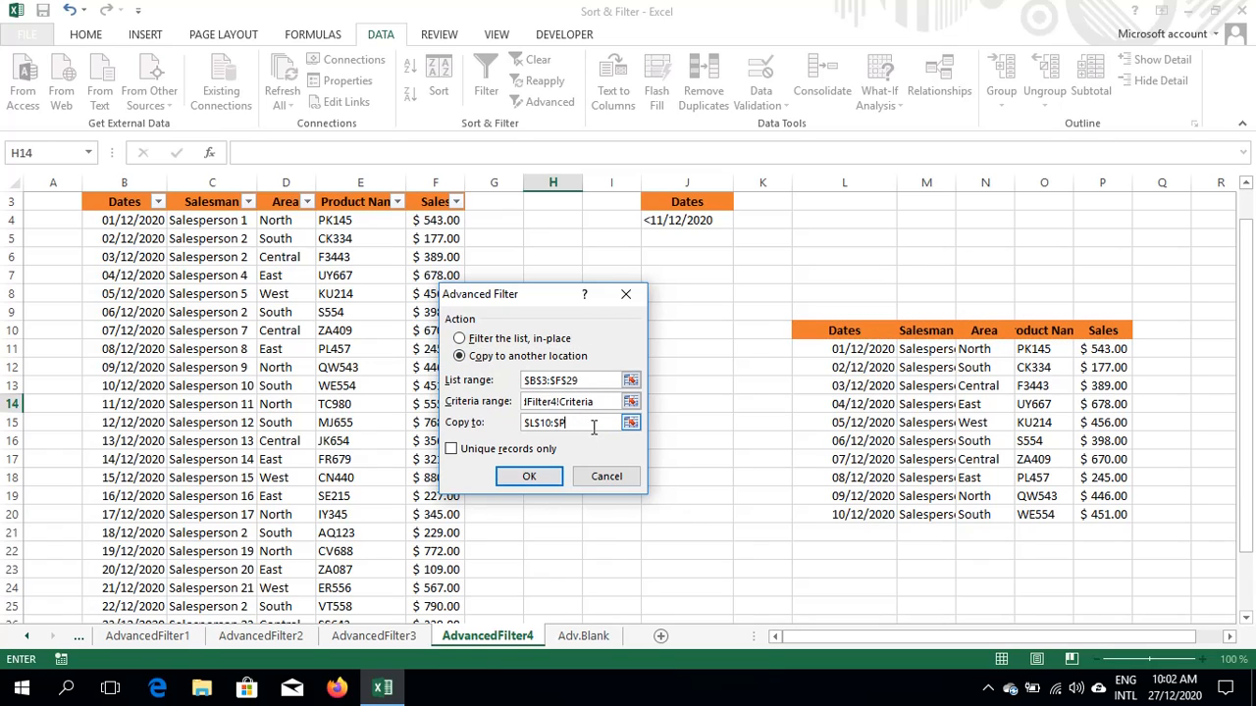
pyautogui.press('BackSpace')
pyautogui.press('BackSpace')
pyautogui.press('BackSpace')
pyautogui.press('BackSpace')
pyautogui.press('BackSpace')
pyautogui.press('BackSpace')
pyautogui.press('BackSpace')
pyautogui.press('BackSpace')
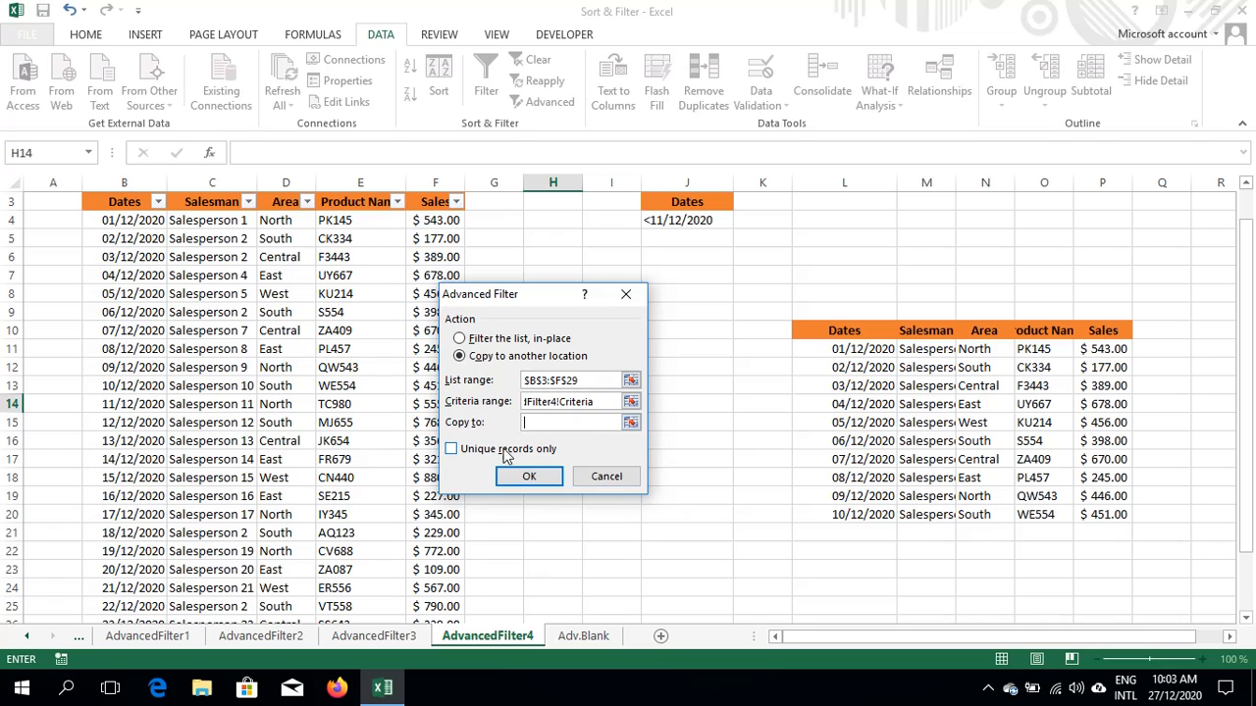
pyautogui.click(582, 636)
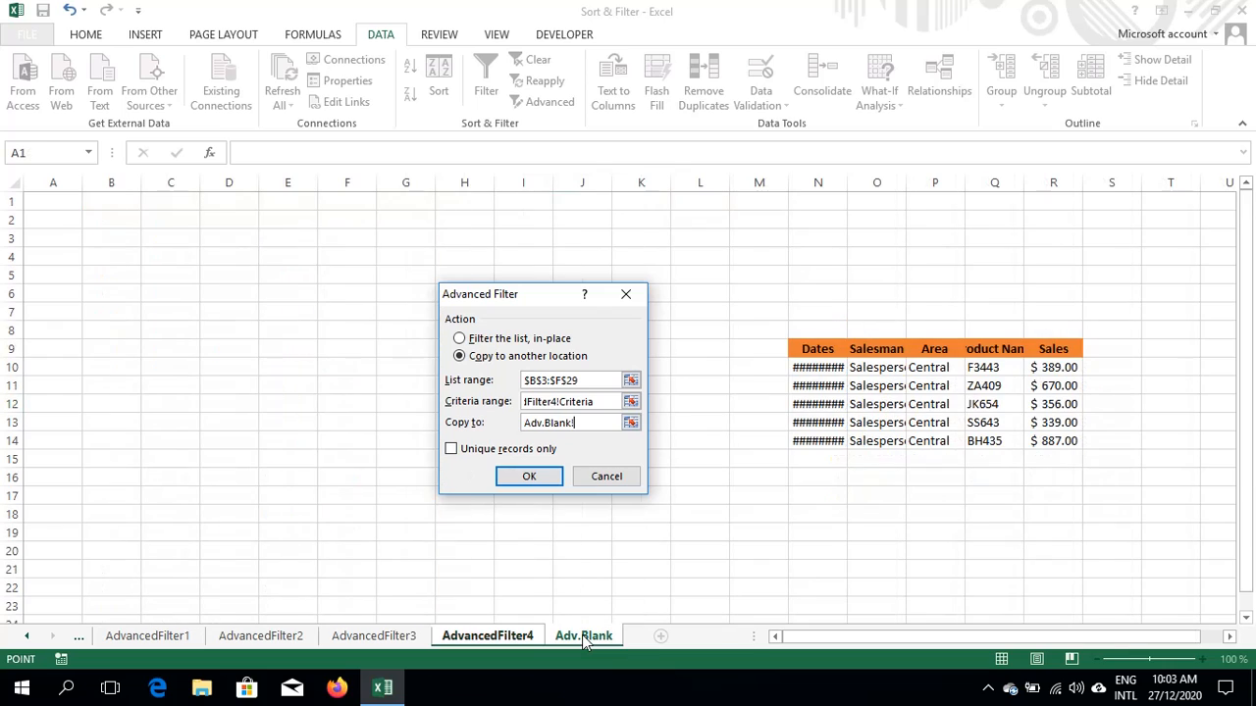
pyautogui.click(123, 219)
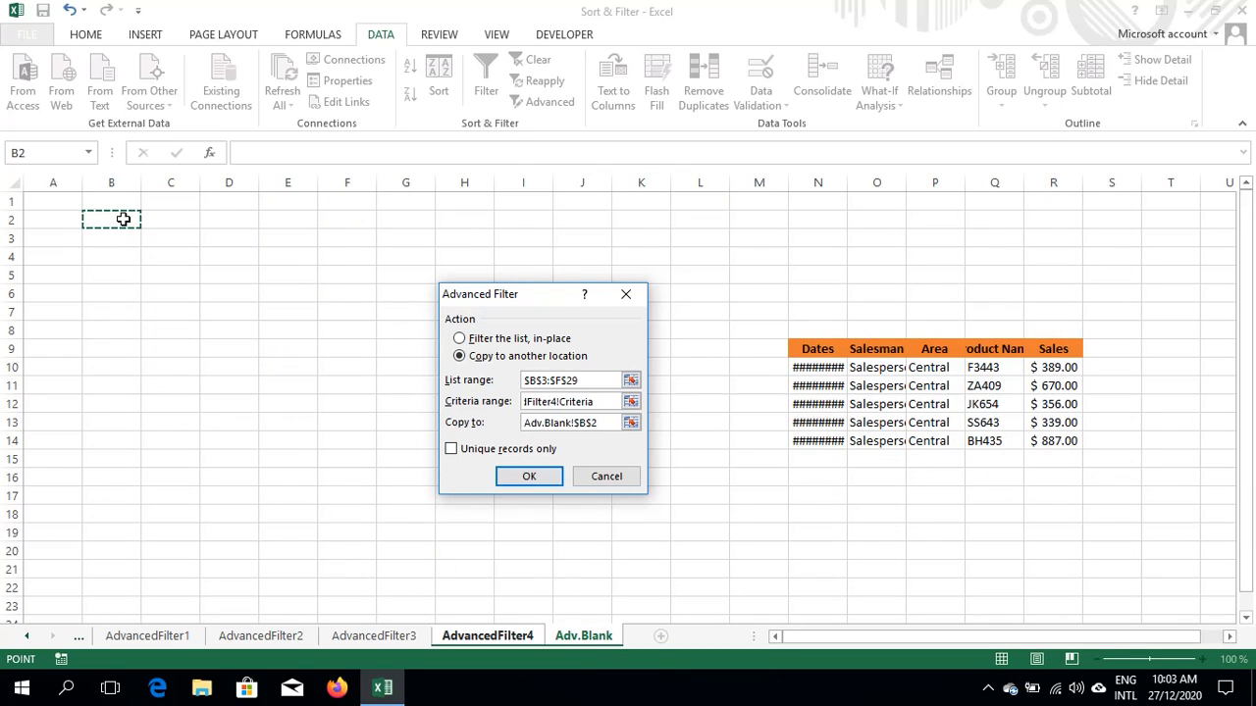
pyautogui.click(542, 475)
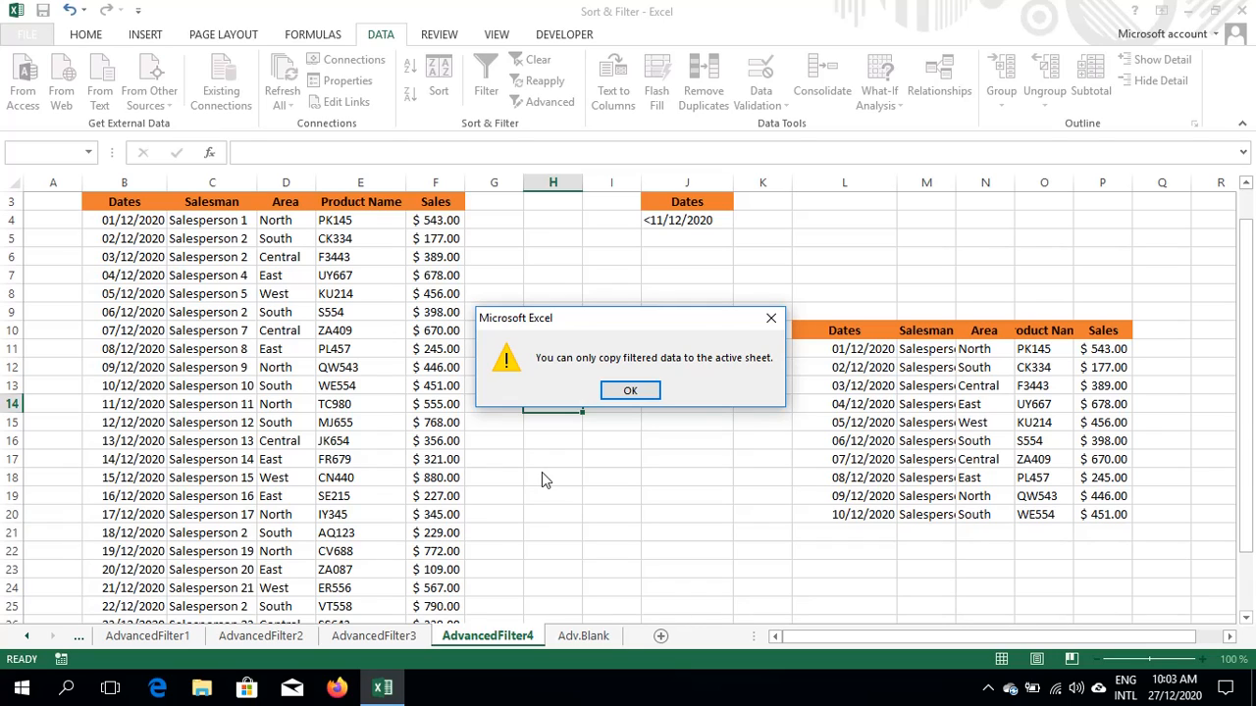
pyautogui.click(642, 395)
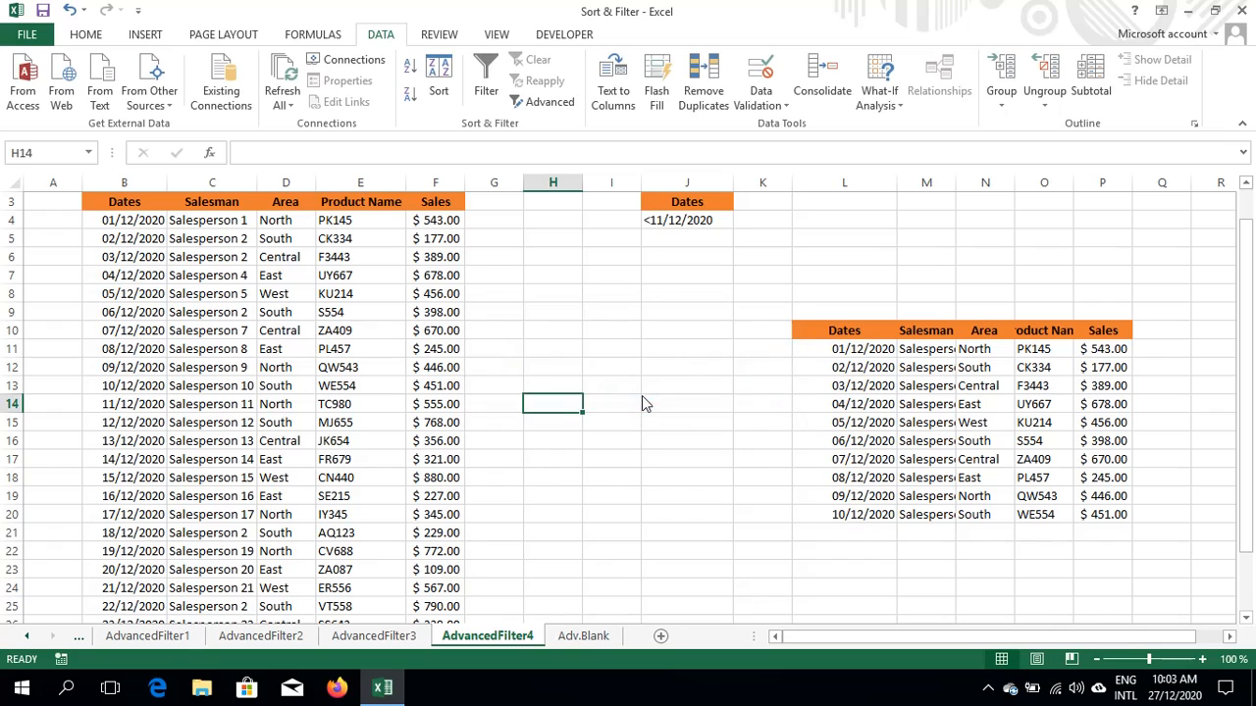
pyautogui.click(610, 471)
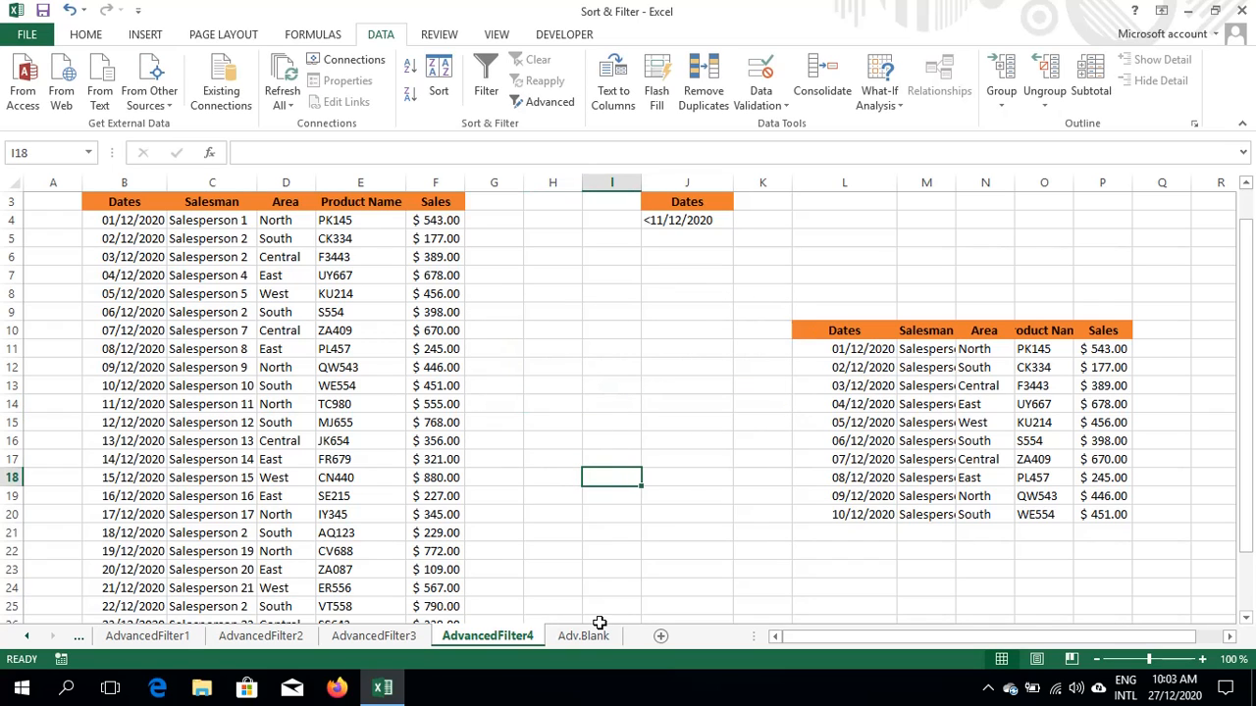
# Start an Advanced Filter from the Adv.Blank sheet and set its list range to B3:F29 on the AdvancedFilter4 sheet
pyautogui.click(597, 637)
pyautogui.click(593, 348)
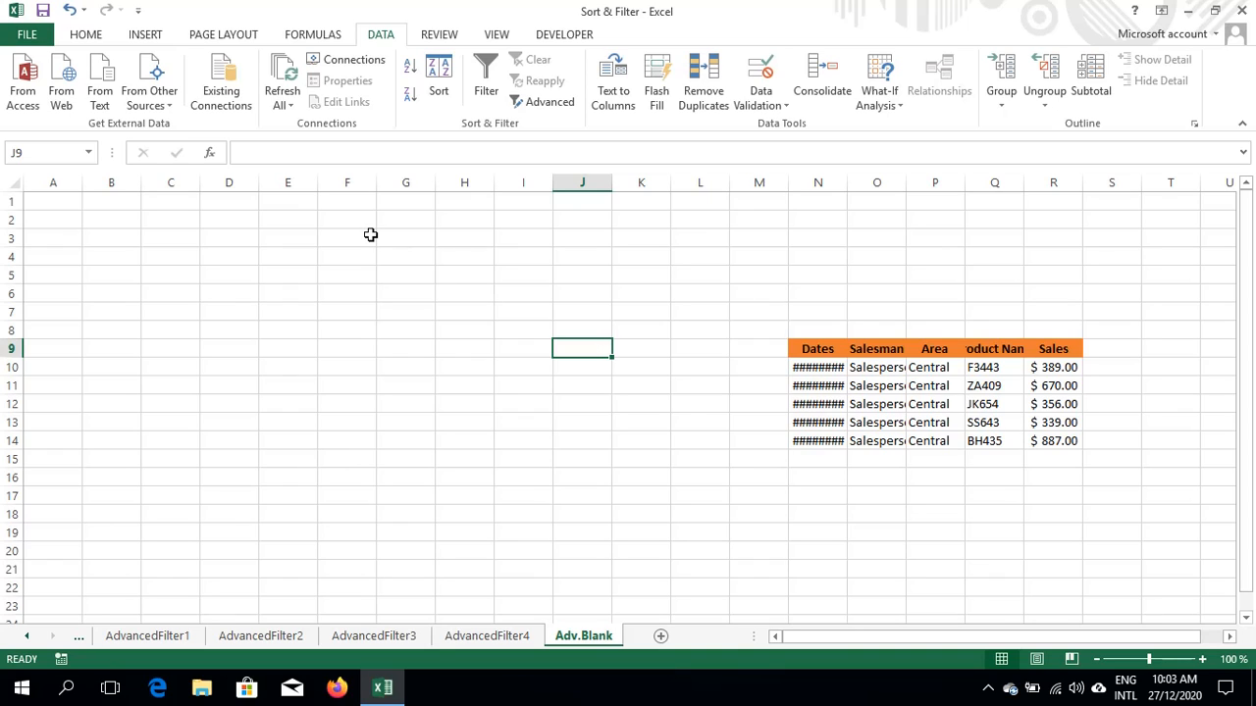
pyautogui.click(168, 253)
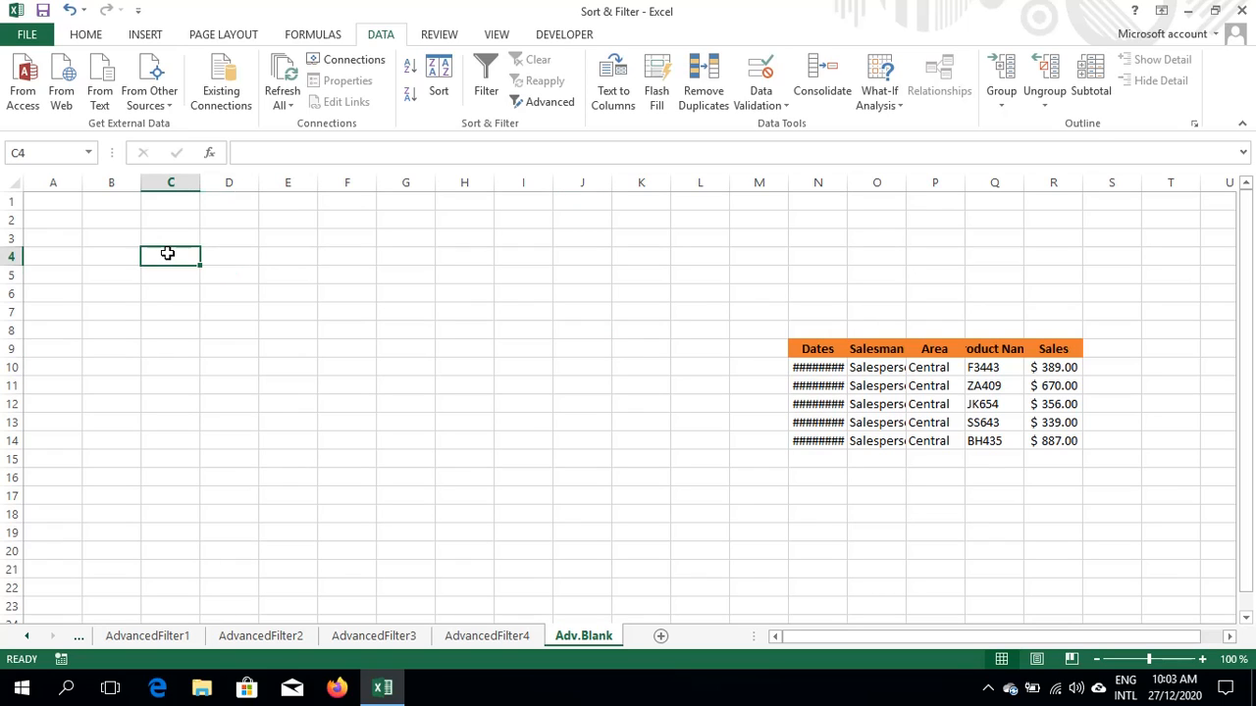
pyautogui.click(540, 106)
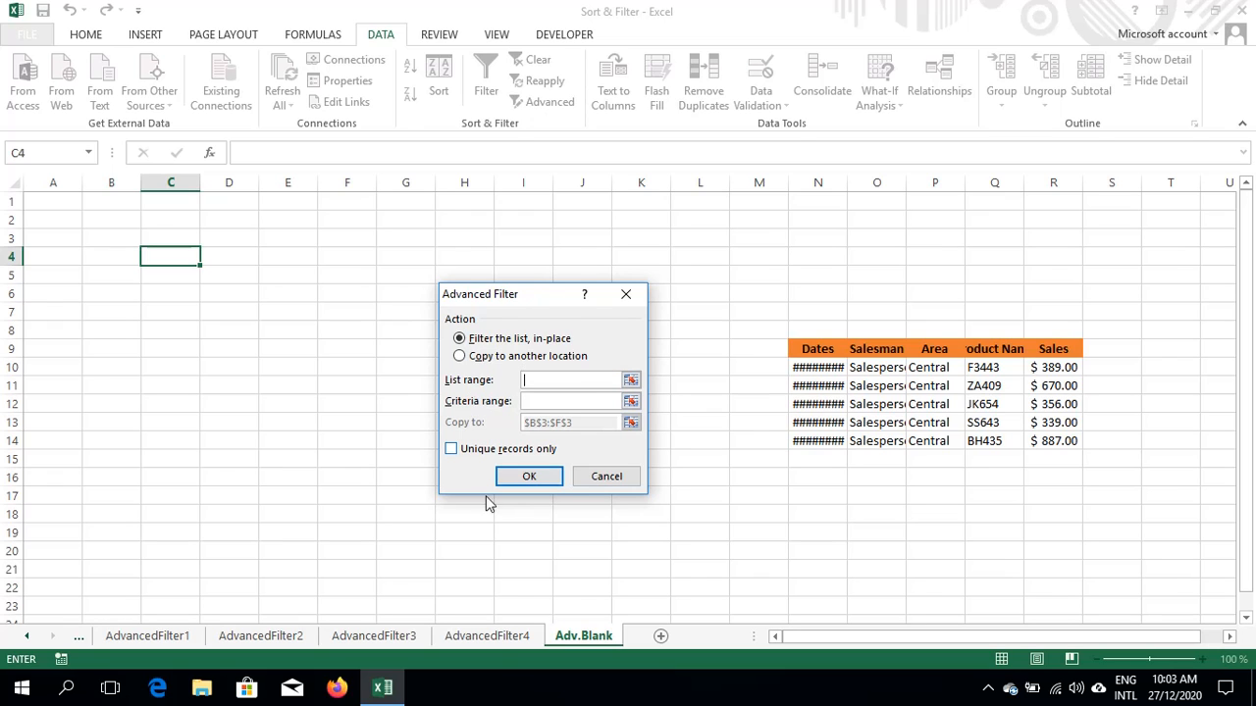
pyautogui.click(498, 637)
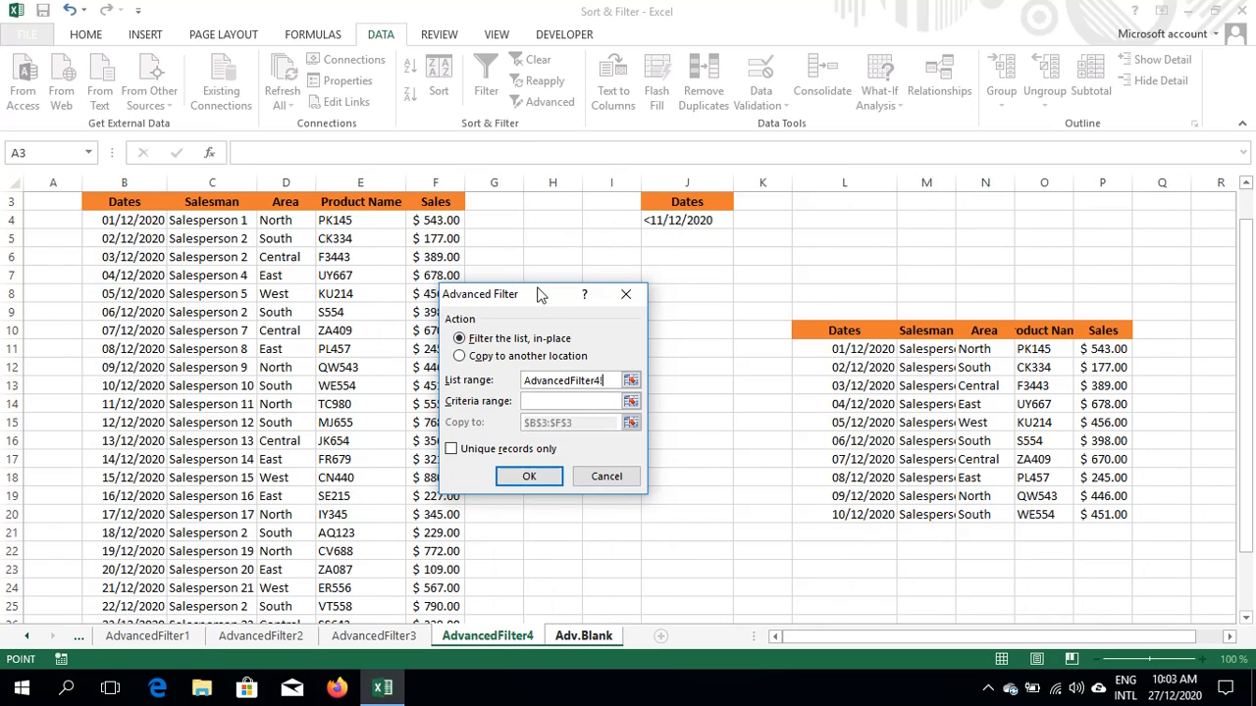
pyautogui.moveTo(535, 294); pyautogui.dragTo(599, 284)
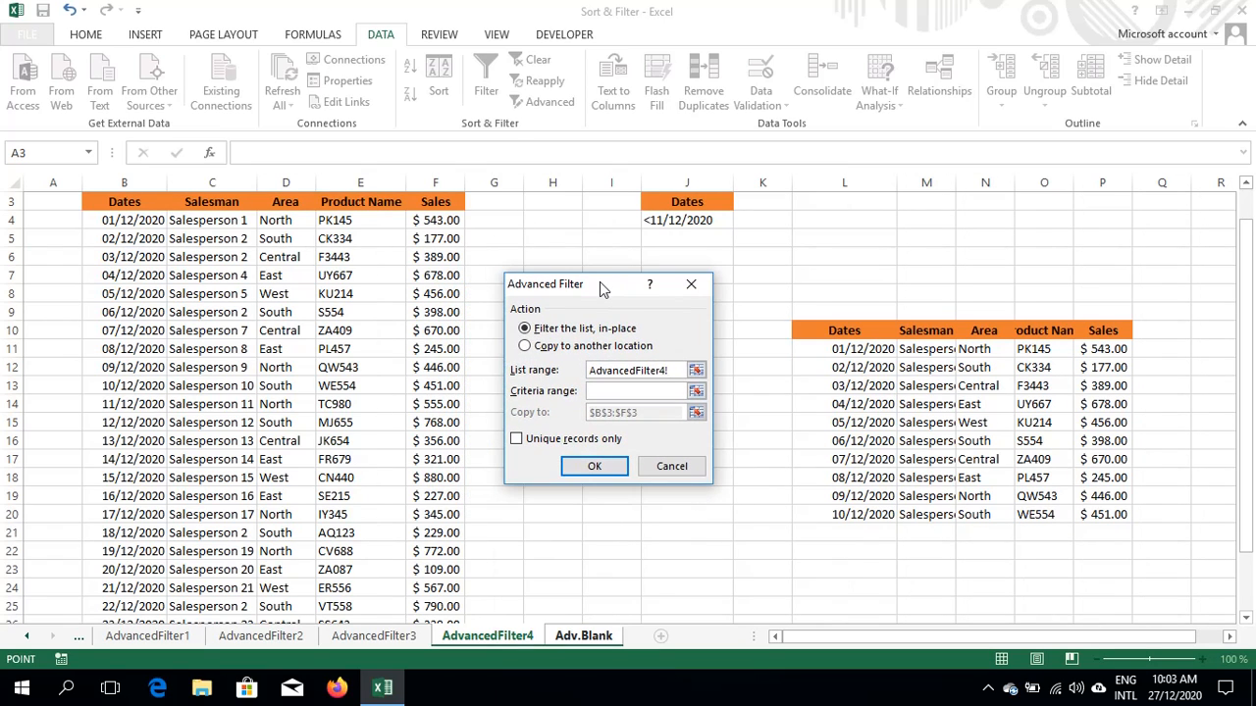
pyautogui.click(125, 206)
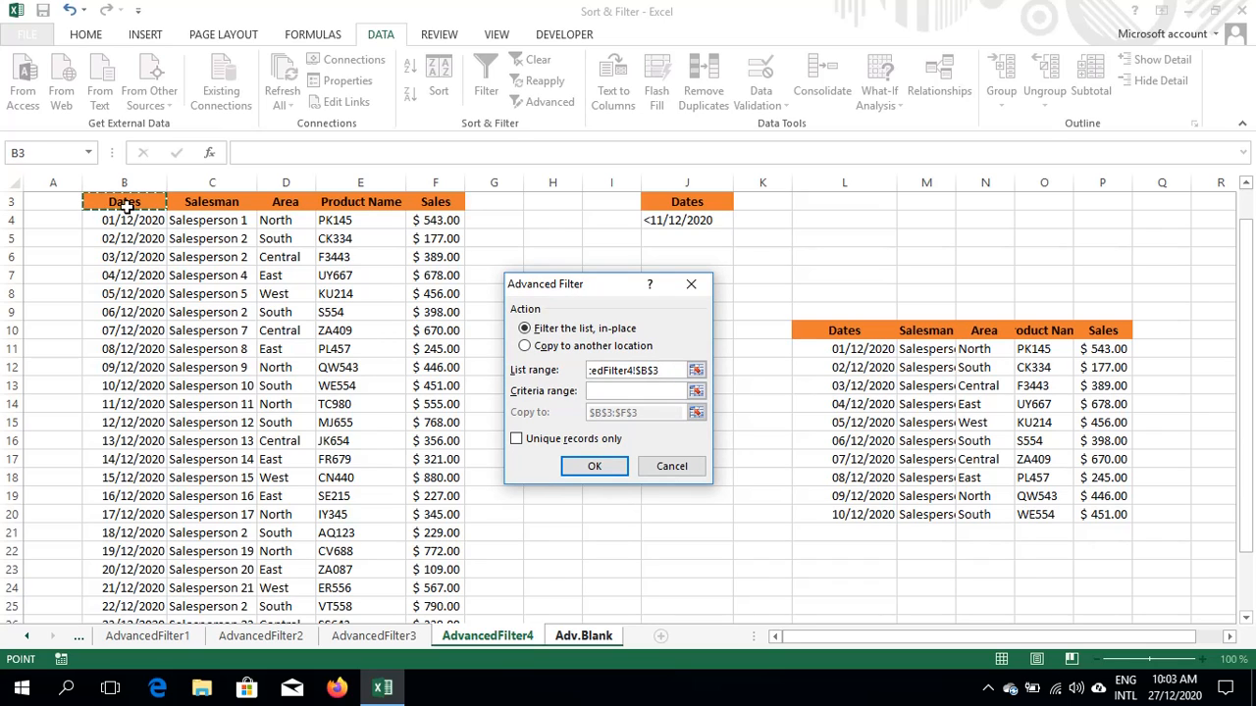
pyautogui.hotkey('shift', 'Right')
pyautogui.hotkey('shift', 'Right')
pyautogui.hotkey('shift', 'Right')
pyautogui.hotkey('shift', 'Right')
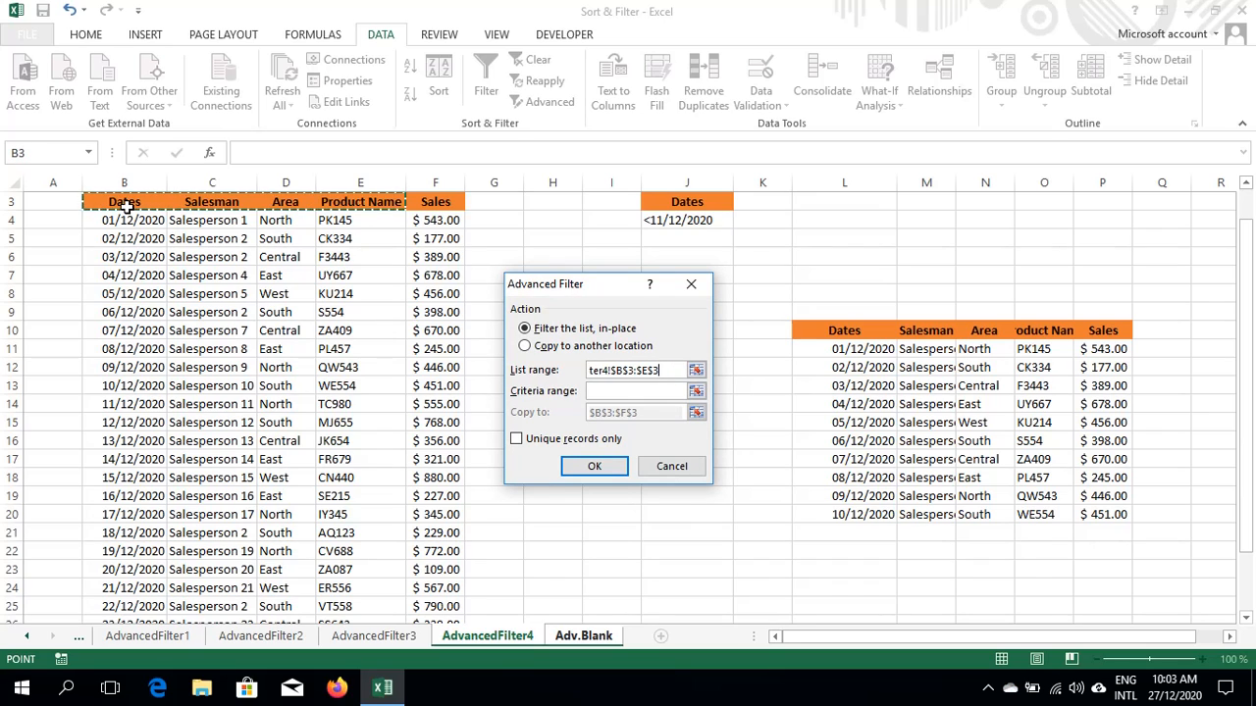
pyautogui.hotkey('shift', 'Down')
pyautogui.hotkey('shift', 'Down')
pyautogui.hotkey('shift', 'Down')
pyautogui.hotkey('shift', 'Down')
pyautogui.hotkey('shift', 'Down')
pyautogui.hotkey('shift', 'Down')
pyautogui.hotkey('shift', 'Down')
pyautogui.hotkey('shift', 'Down')
pyautogui.hotkey('shift', 'Down')
pyautogui.hotkey('shift', 'Down')
pyautogui.hotkey('shift', 'Down')
pyautogui.hotkey('shift', 'Down')
pyautogui.hotkey('shift', 'Down')
pyautogui.hotkey('shift', 'Down')
pyautogui.hotkey('shift', 'Down')
pyautogui.hotkey('shift', 'Down')
pyautogui.hotkey('shift', 'Down')
pyautogui.hotkey('shift', 'Down')
pyautogui.hotkey('shift', 'Down')
pyautogui.hotkey('shift', 'Down')
pyautogui.hotkey('shift', 'Down')
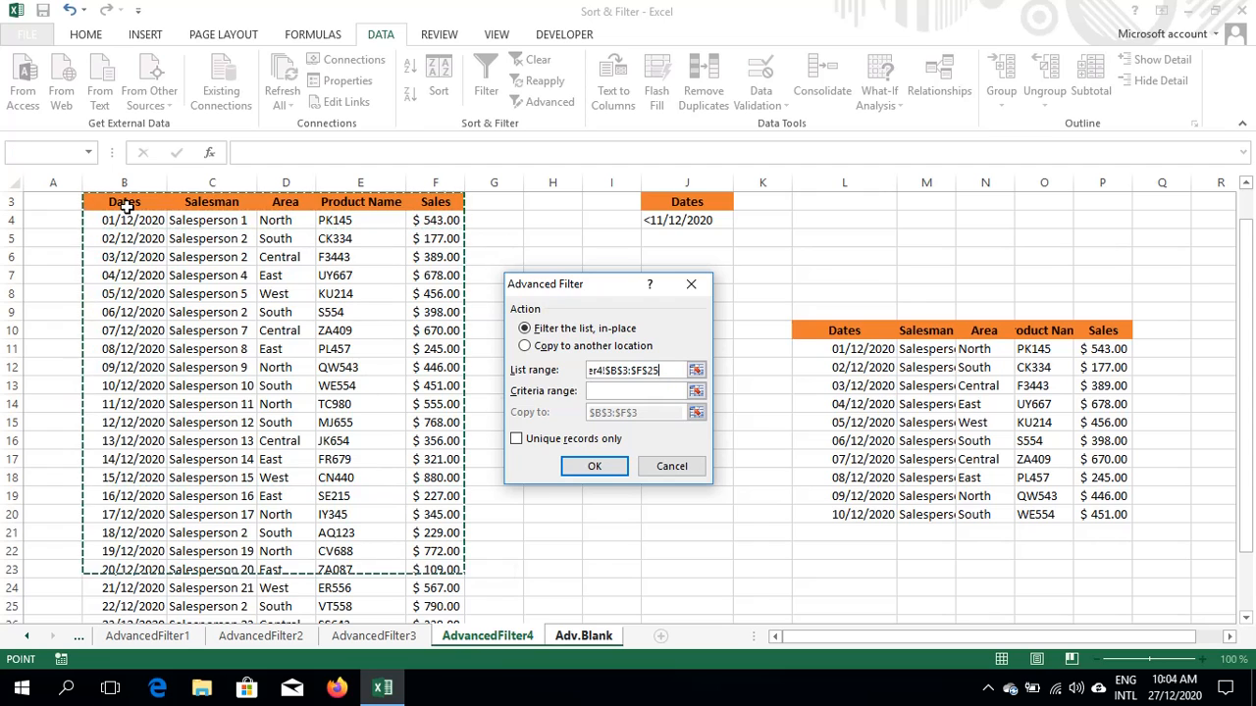
pyautogui.hotkey('shift', 'Up')
pyautogui.hotkey('shift', 'Up')
pyautogui.hotkey('shift', 'Up')
pyautogui.hotkey('shift', 'Up')
pyautogui.hotkey('shift', 'Up')
pyautogui.hotkey('shift', 'Up')
pyautogui.hotkey('shift', 'Up')
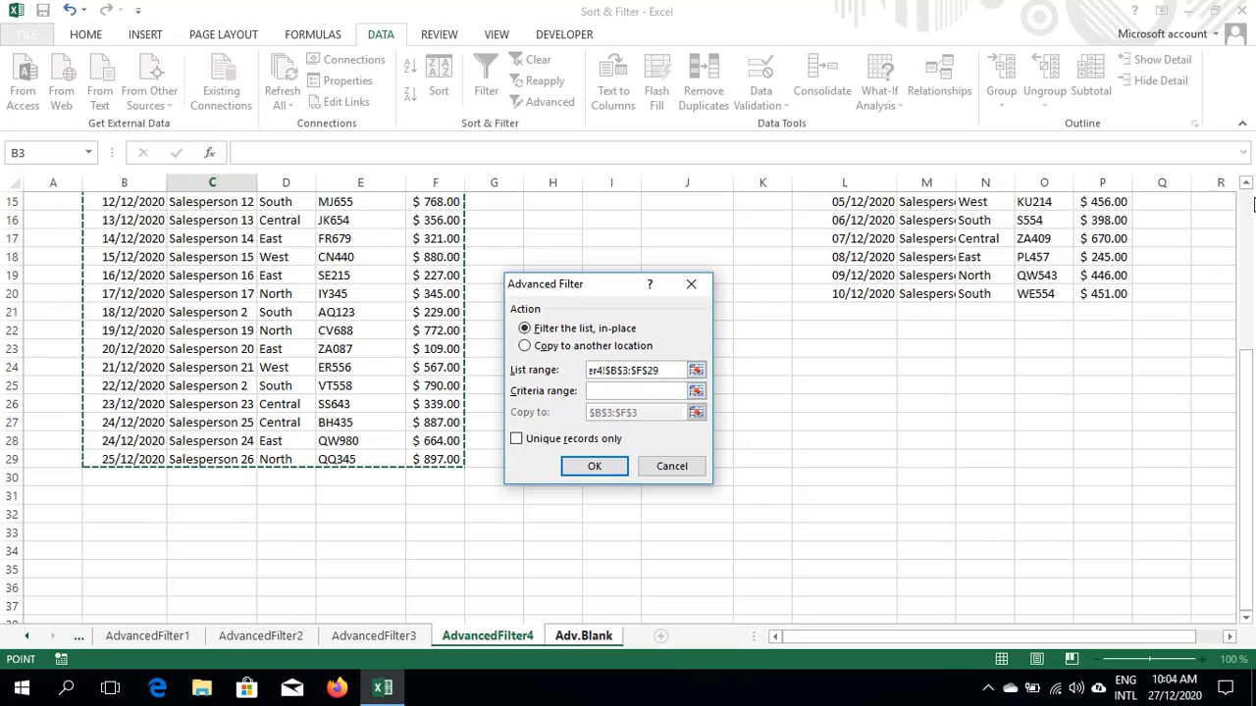
# Set the criteria range to the Dates criteria cells J3:J4 on the AdvancedFilter4 sheet
pyautogui.click(1248, 187)
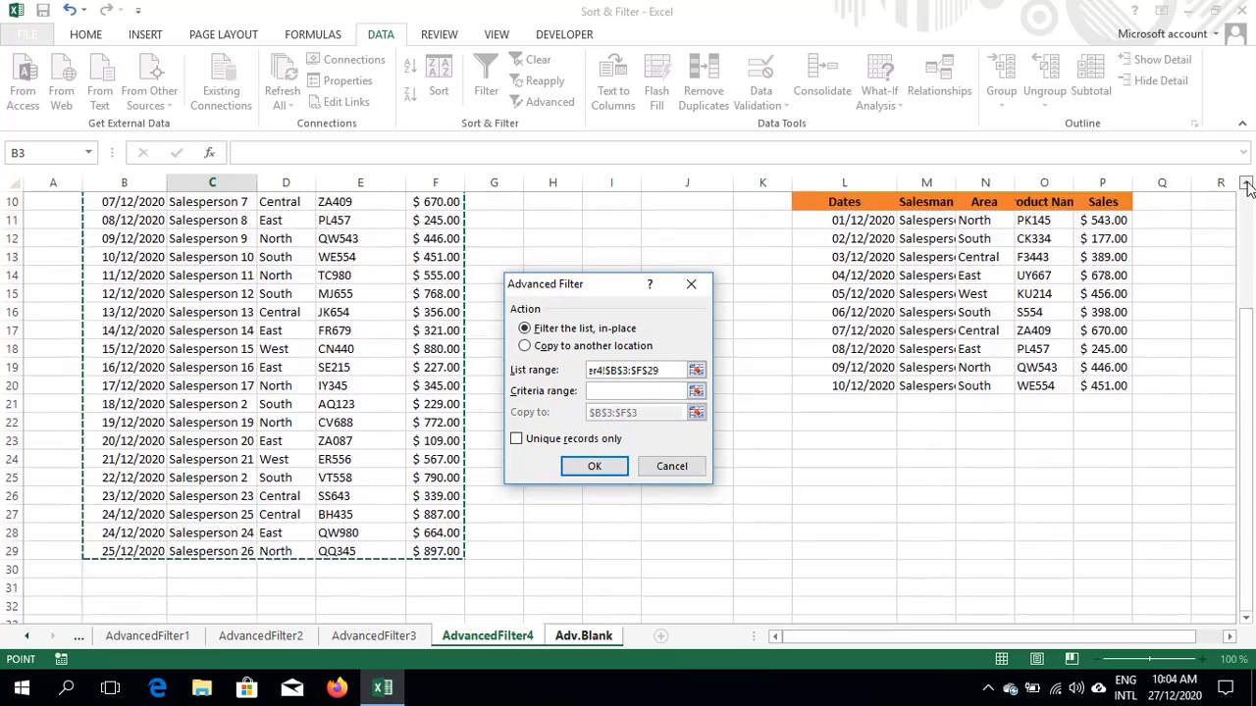
pyautogui.click(1248, 187)
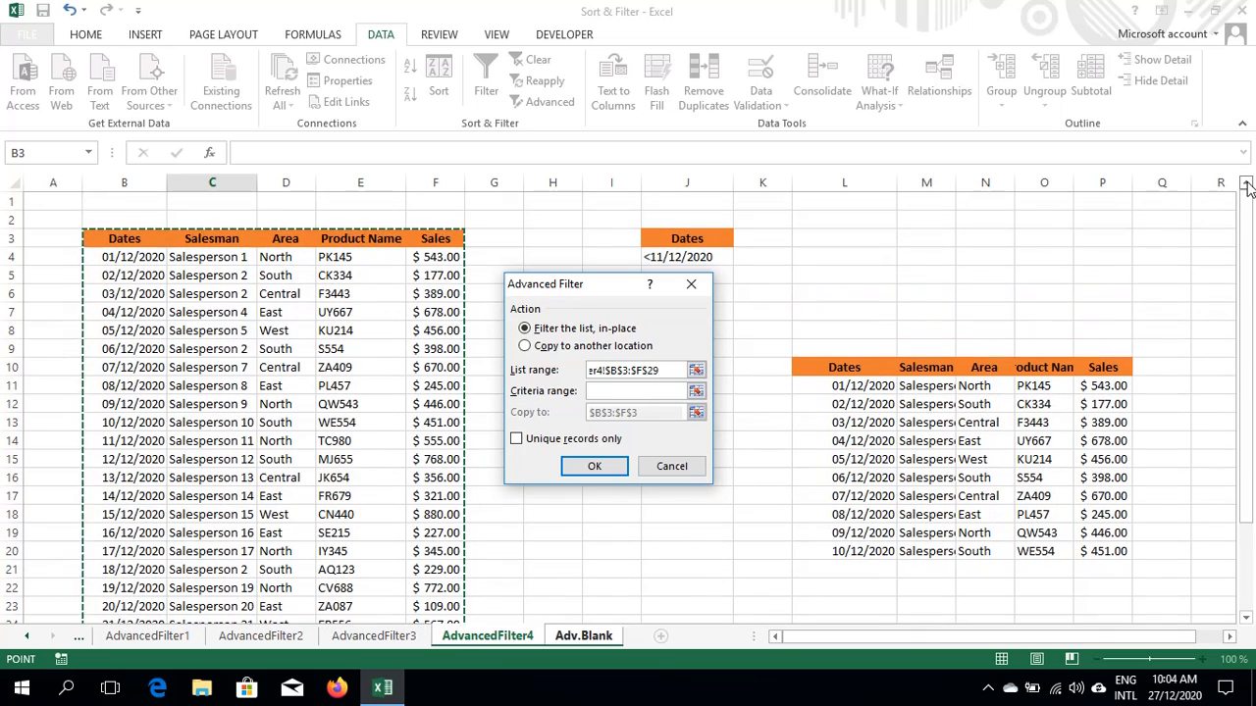
pyautogui.click(698, 393)
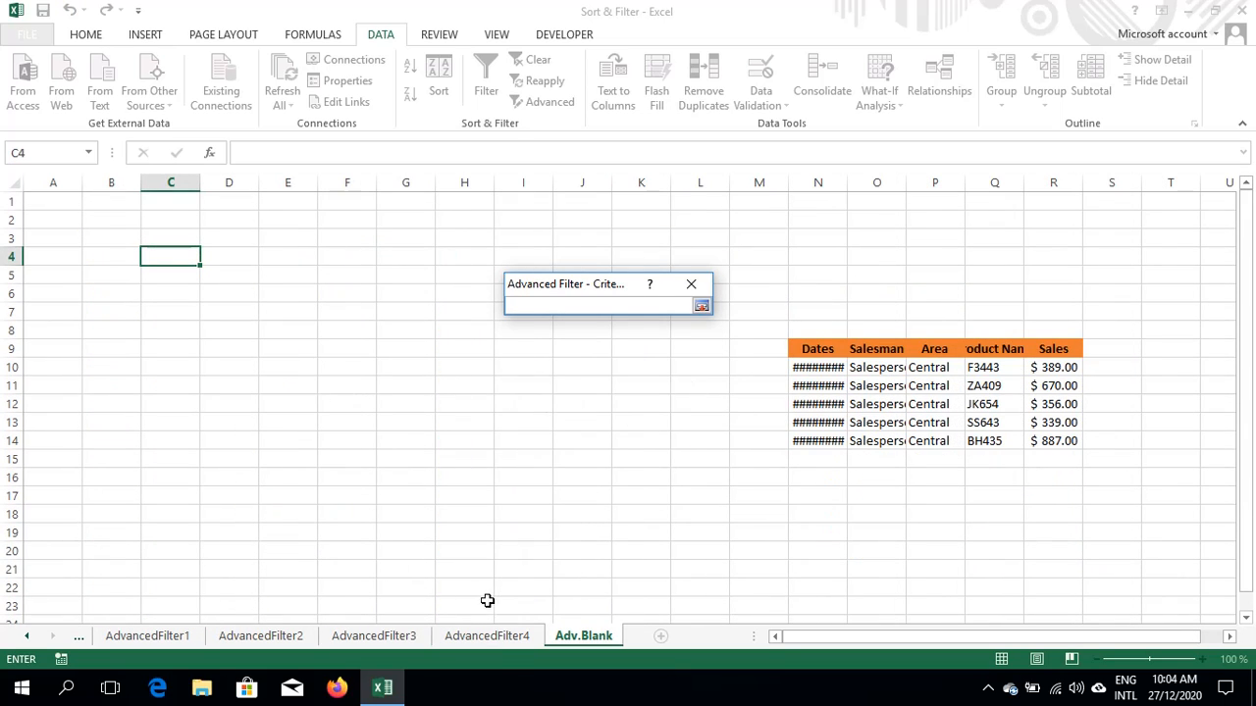
pyautogui.click(487, 636)
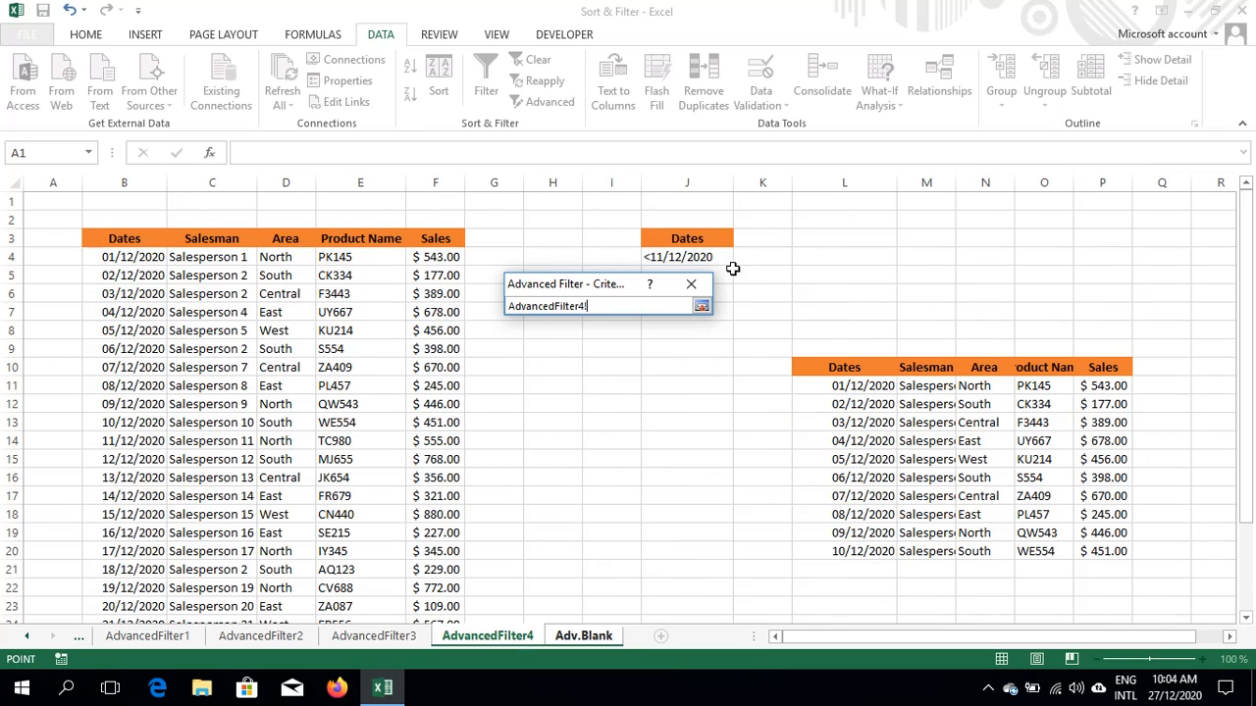
pyautogui.click(702, 238)
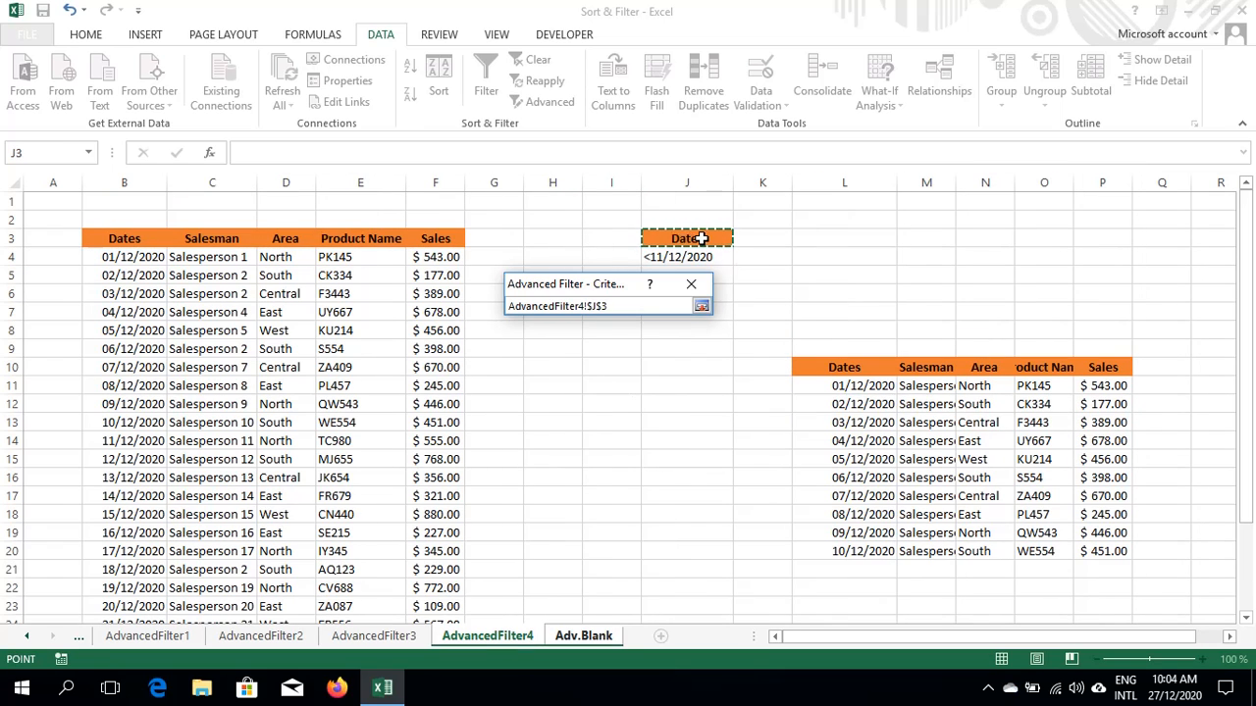
pyautogui.hotkey('shift', 'Down')
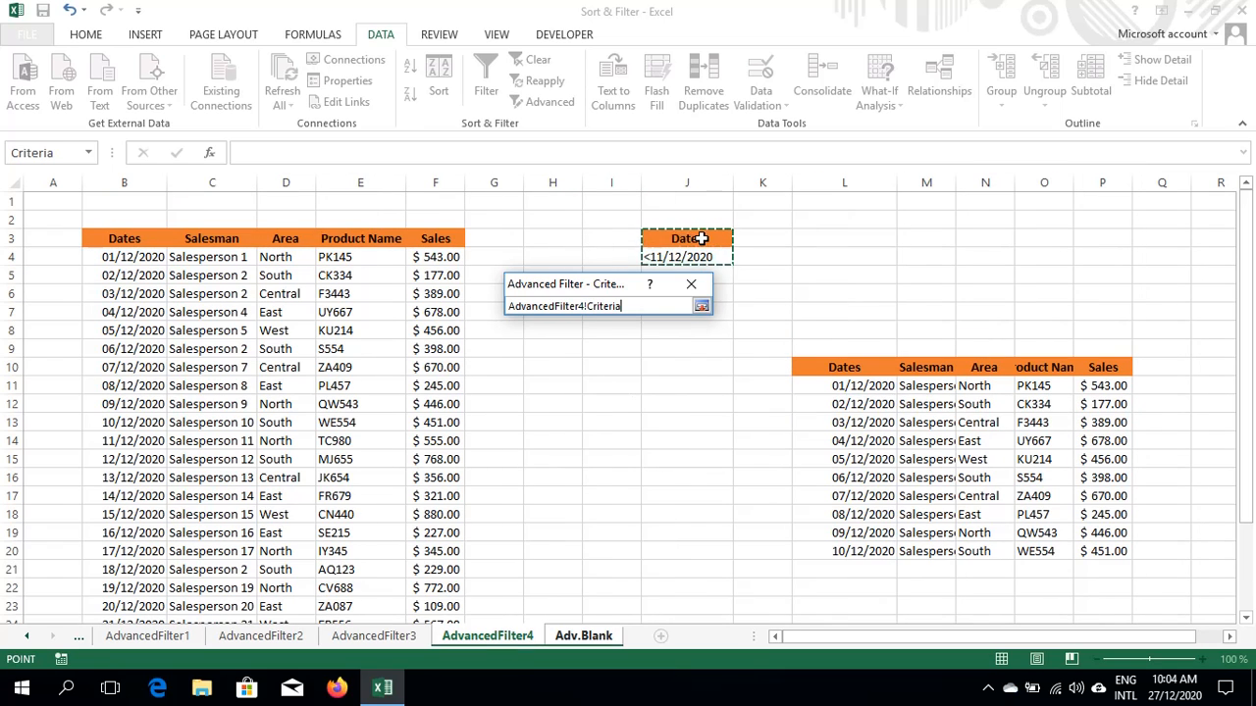
pyautogui.click(700, 308)
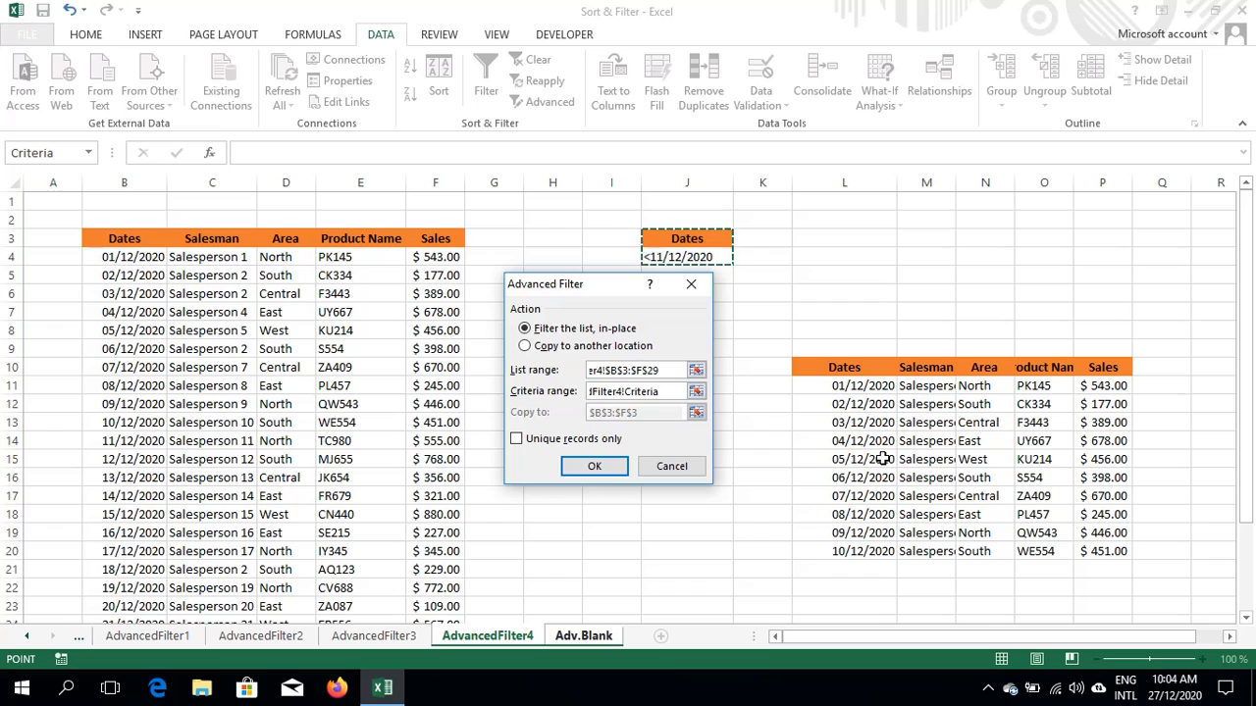
# Run the Advanced Filter with output copied to cell B3 of Adv.Blank and widen the extracted table's Dates through Product Name columns
pyautogui.click(536, 348)
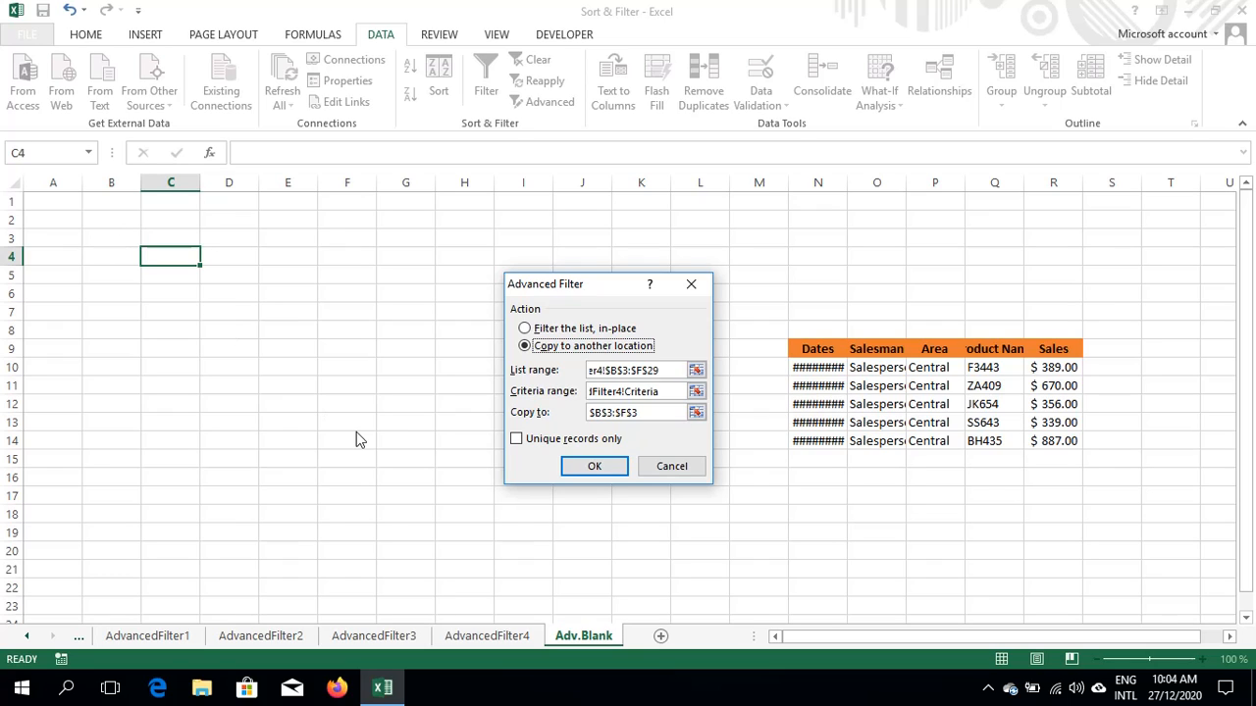
pyautogui.click(648, 412)
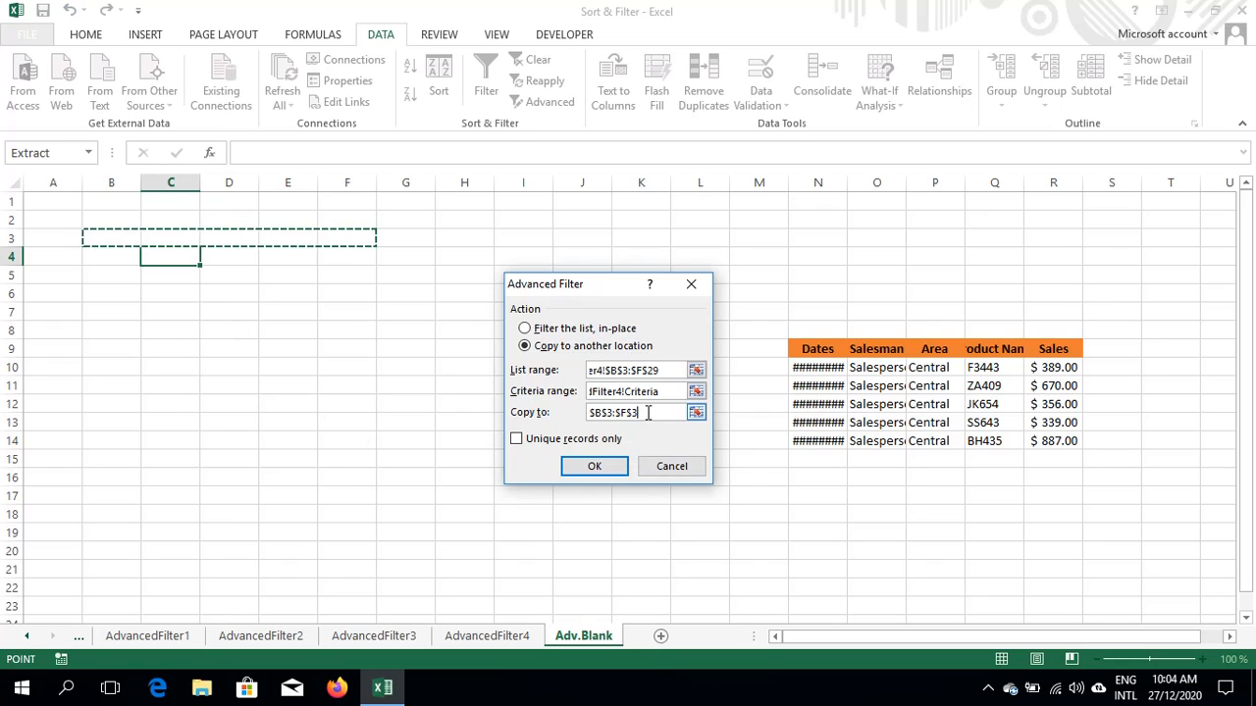
pyautogui.press('BackSpace')
pyautogui.press('BackSpace')
pyautogui.press('BackSpace')
pyautogui.press('BackSpace')
pyautogui.press('BackSpace')
pyautogui.press('BackSpace')
pyautogui.press('BackSpace')
pyautogui.press('BackSpace')
pyautogui.press('BackSpace')
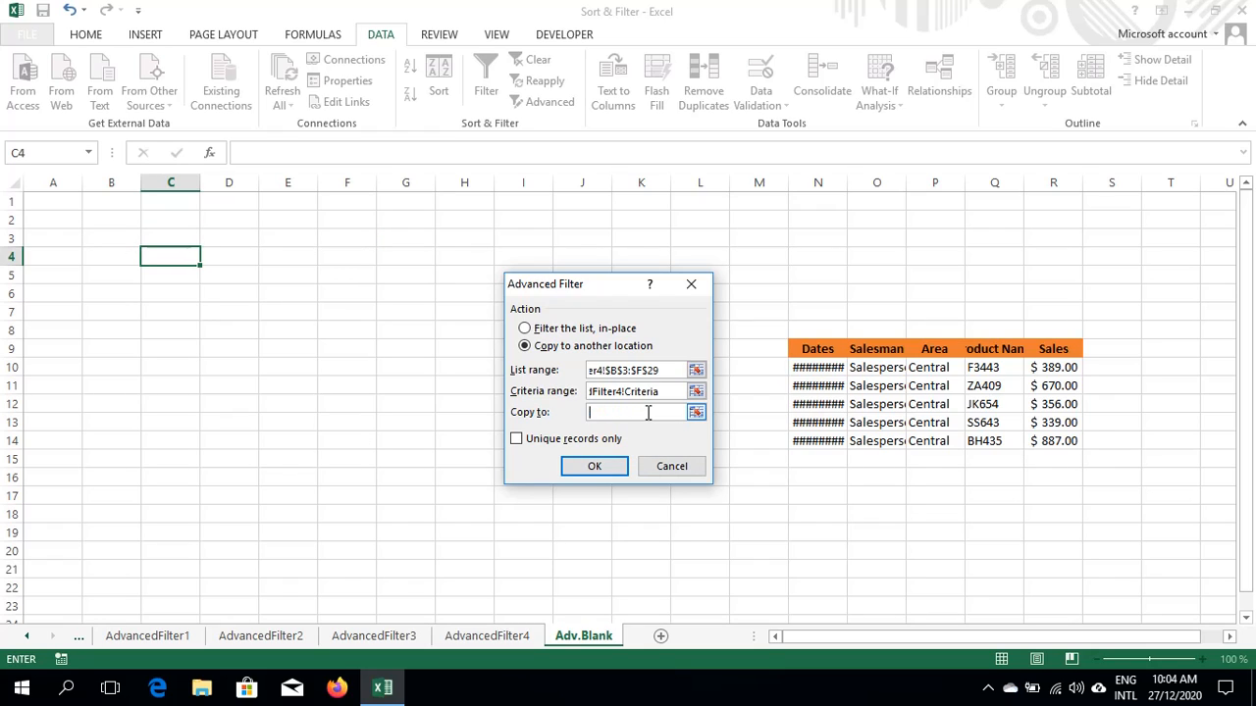
pyautogui.click(116, 239)
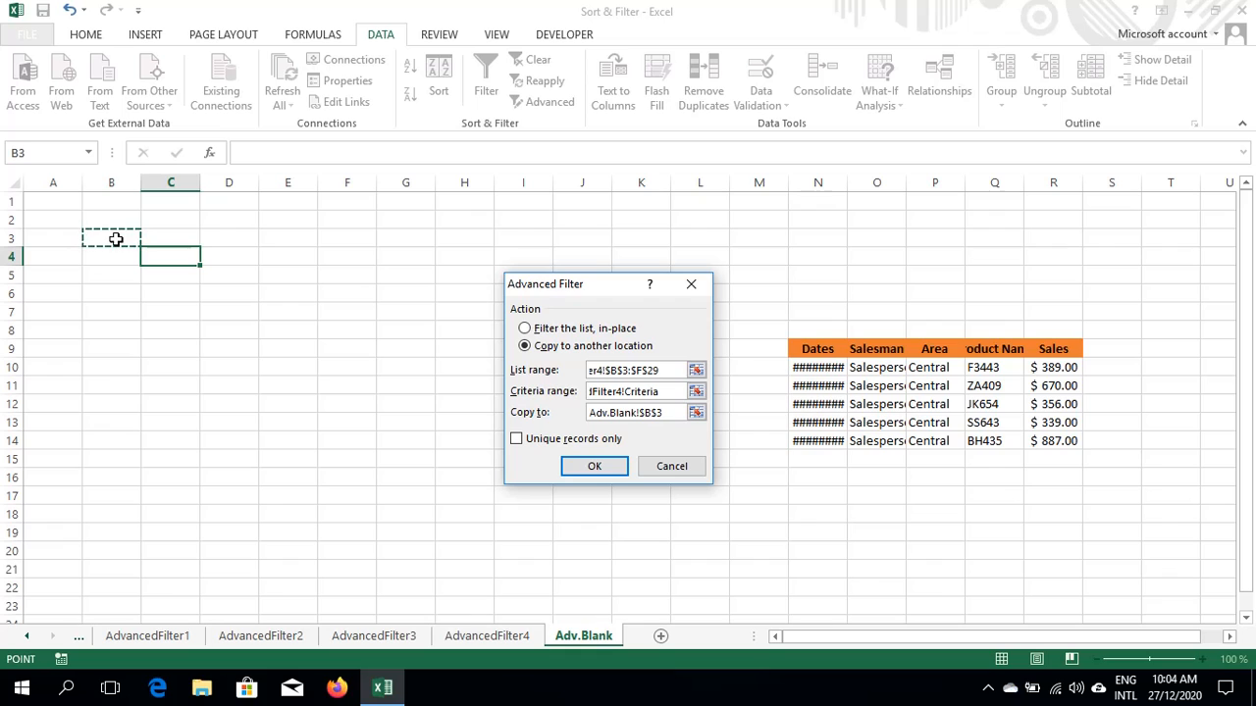
pyautogui.click(594, 469)
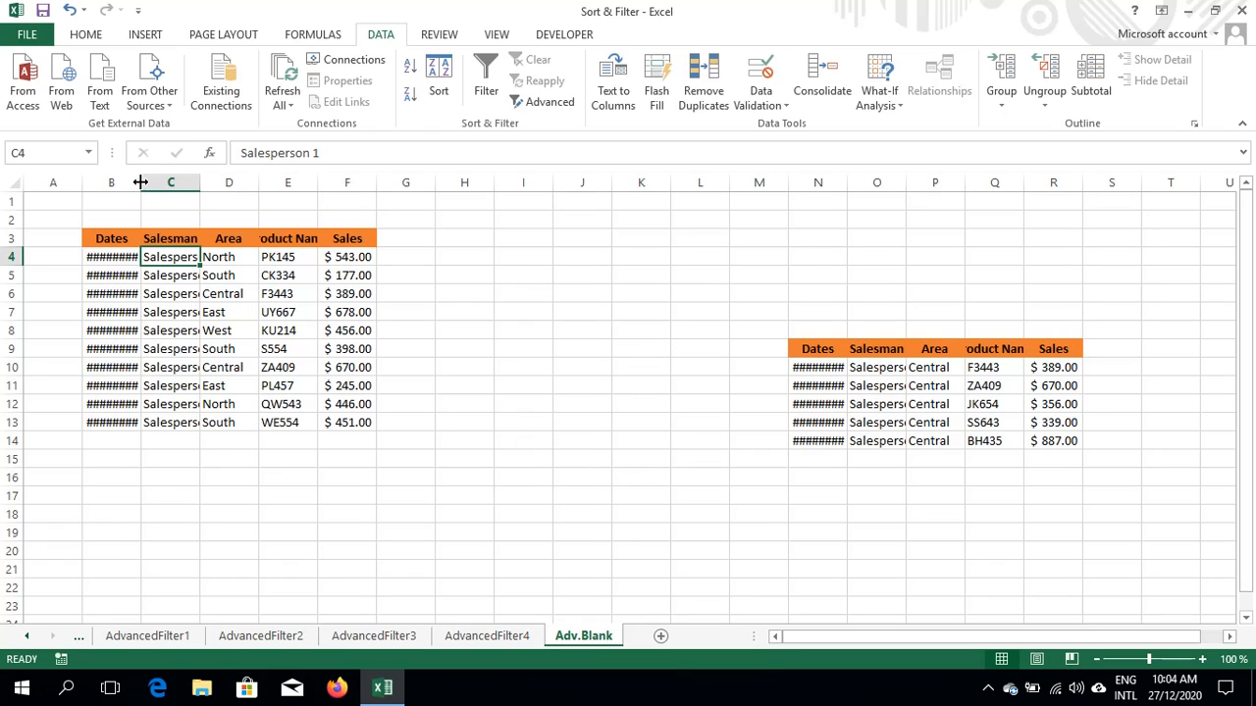
pyautogui.moveTo(140, 182); pyautogui.dragTo(406, 184)
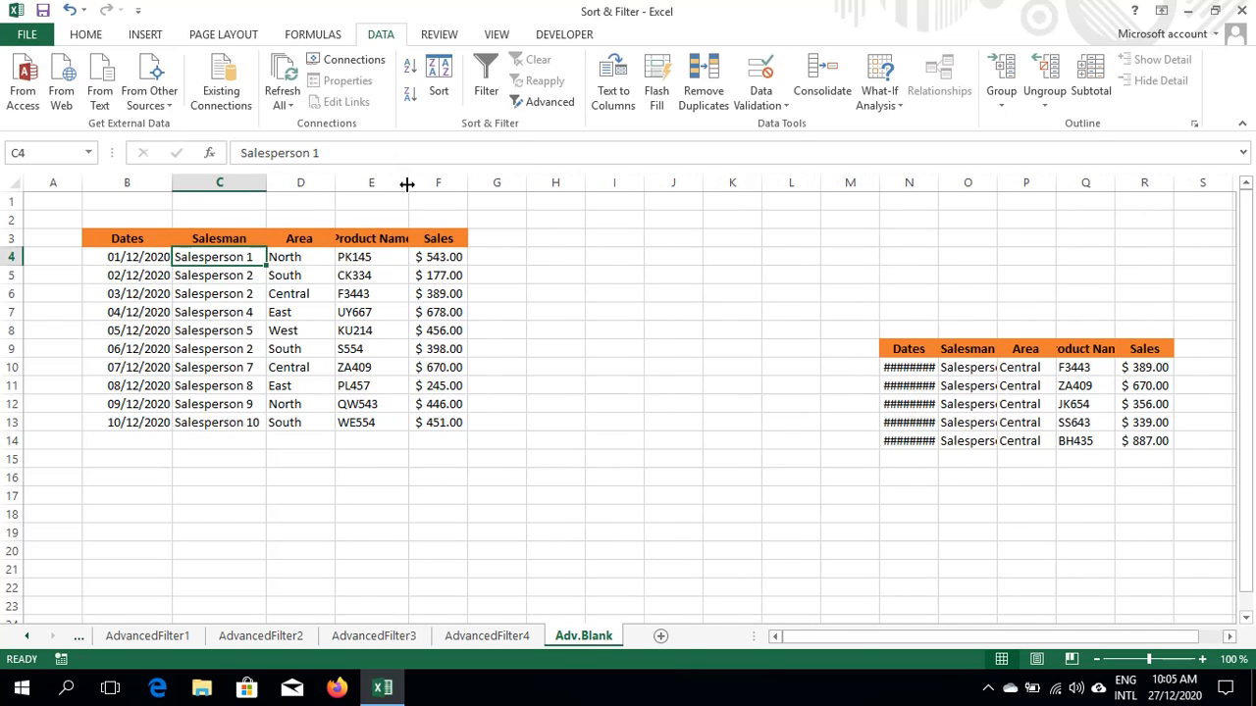